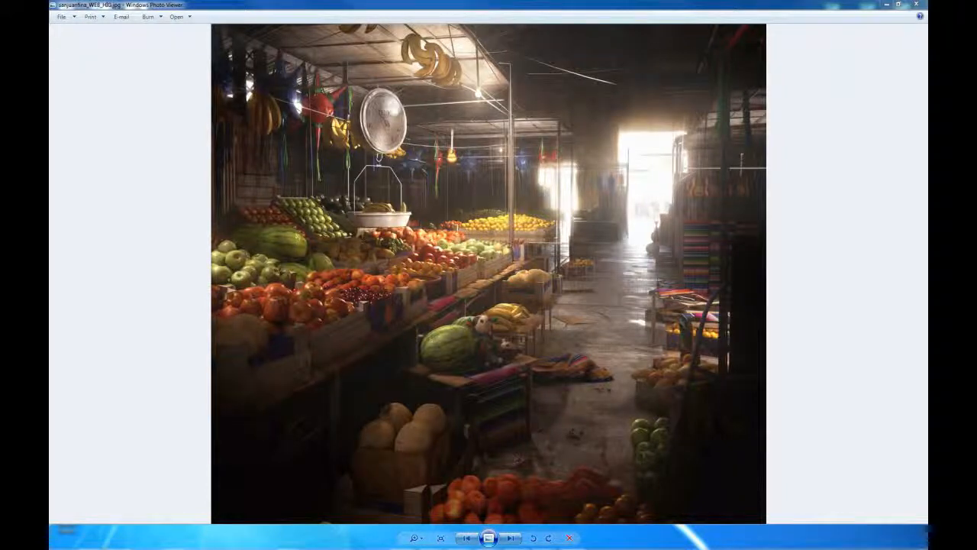
Place the cantaloupe side-view photo over the market image and compare it with the stem-end photo
{"action": "left_click_drag", "start_coordinate": [49, 111], "coordinate": [832, 55]}
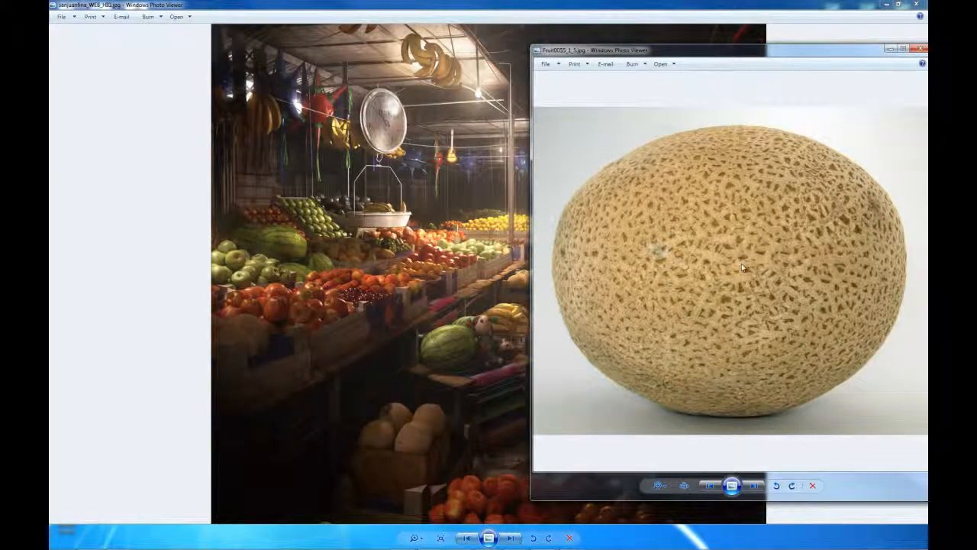
{"action": "key", "text": "Right"}
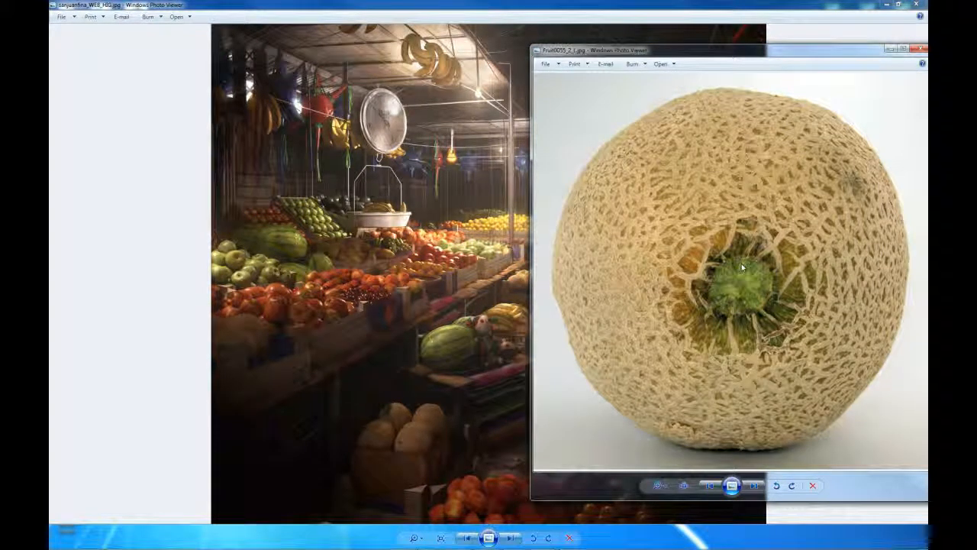
{"action": "key", "text": "Left"}
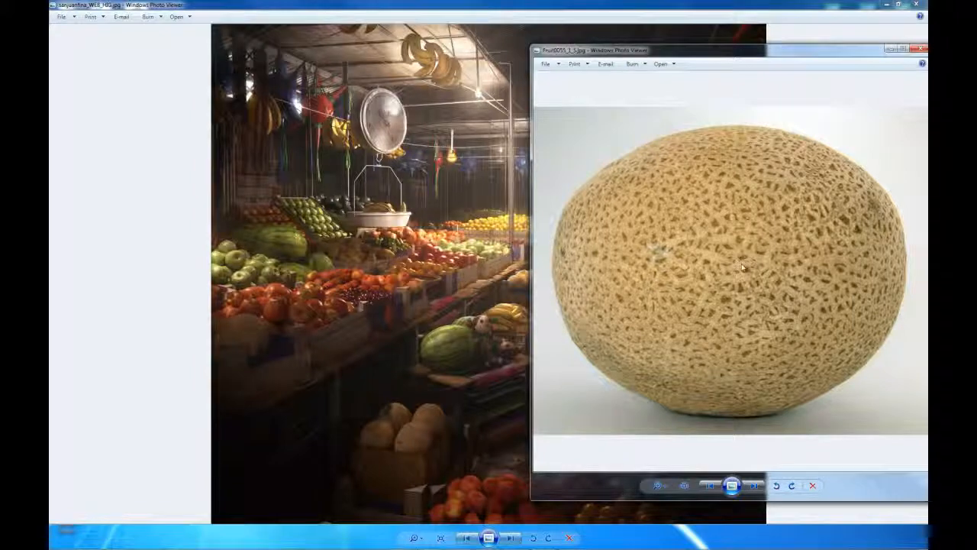
Enlarge the market image, restore it to a smaller window beside the cantaloupe photo, and frame its melon crate
{"action": "left_click", "coordinate": [418, 434]}
{"action": "scroll", "coordinate": [418, 434], "scroll_direction": "up", "scroll_amount": 4}
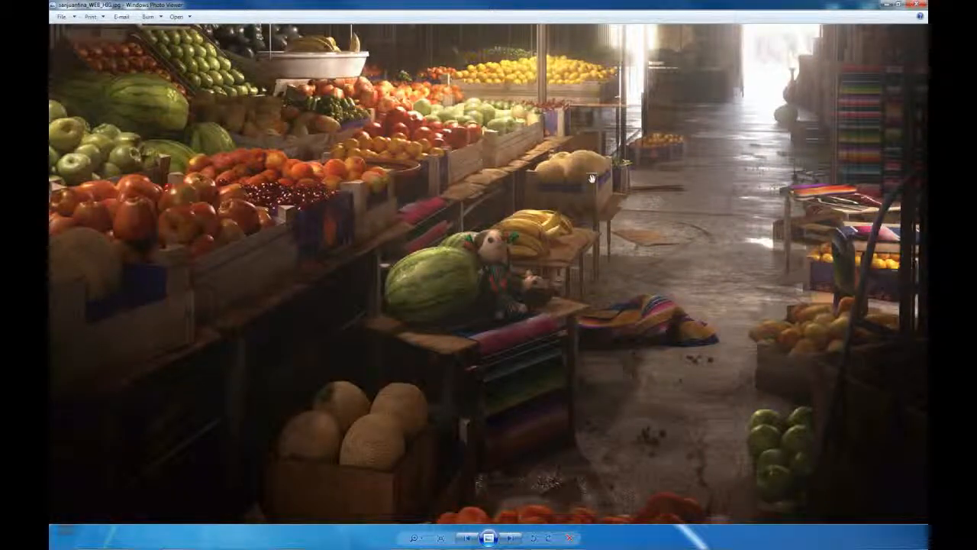
{"action": "left_click", "coordinate": [898, 5]}
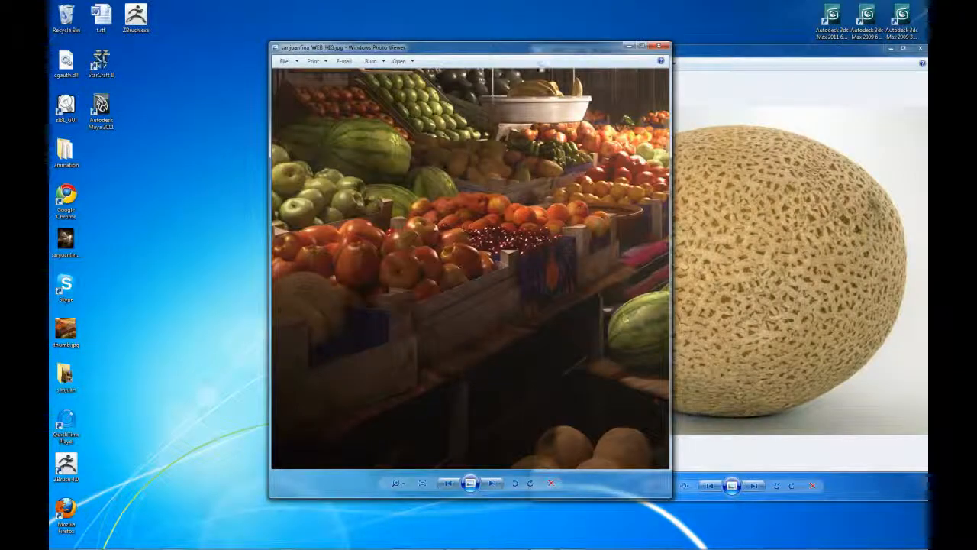
{"action": "left_click_drag", "start_coordinate": [547, 50], "coordinate": [443, 29]}
{"action": "left_click_drag", "start_coordinate": [473, 409], "coordinate": [372, 298]}
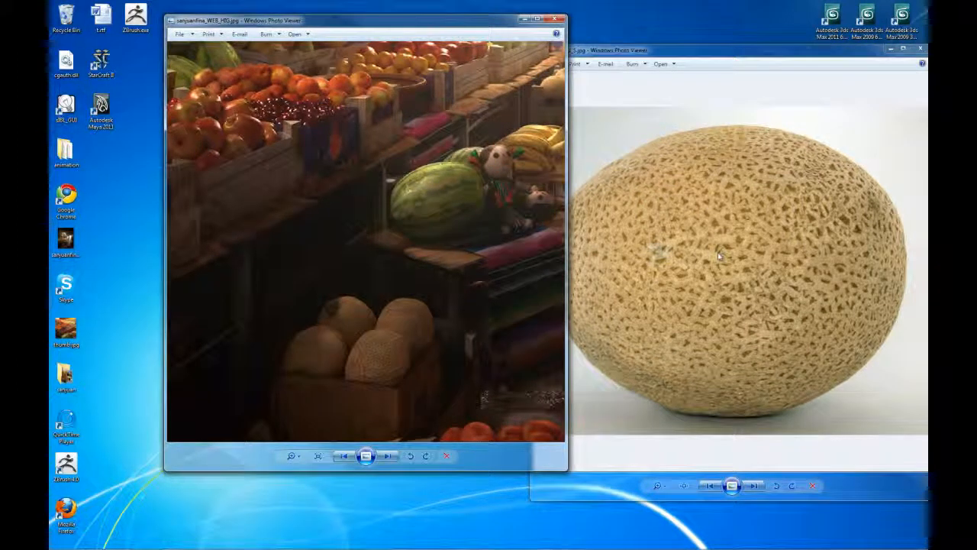
Switch to 3ds Max and examine the melon scene's floor plane, two target lights and VRay plane light
{"action": "mouse_move", "coordinate": [89, 542]}
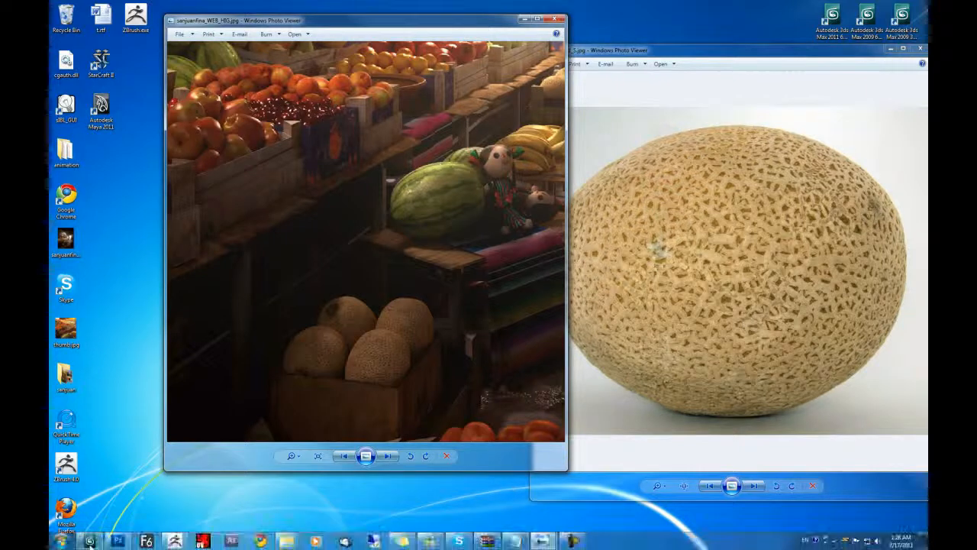
{"action": "left_click", "coordinate": [89, 542]}
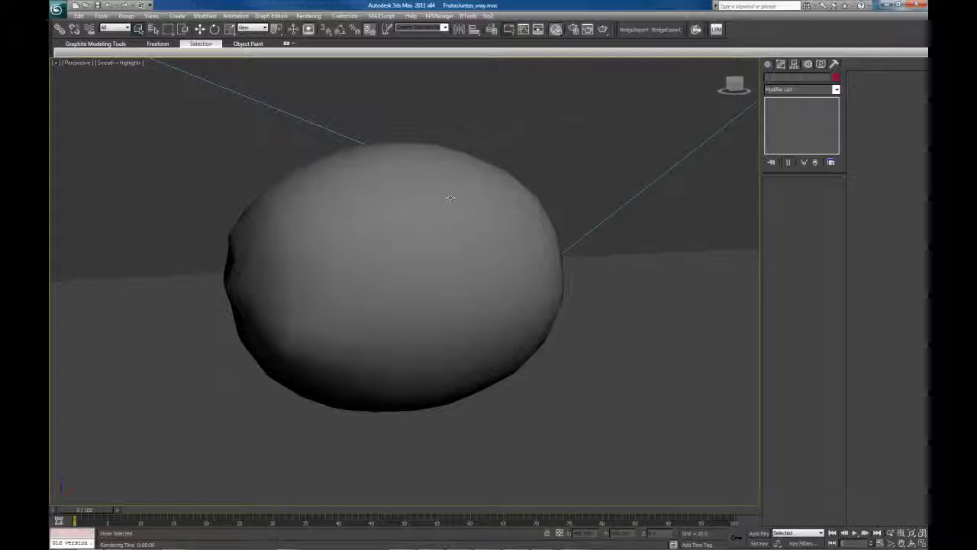
{"action": "scroll", "coordinate": [569, 156], "scroll_direction": "down", "scroll_amount": 5}
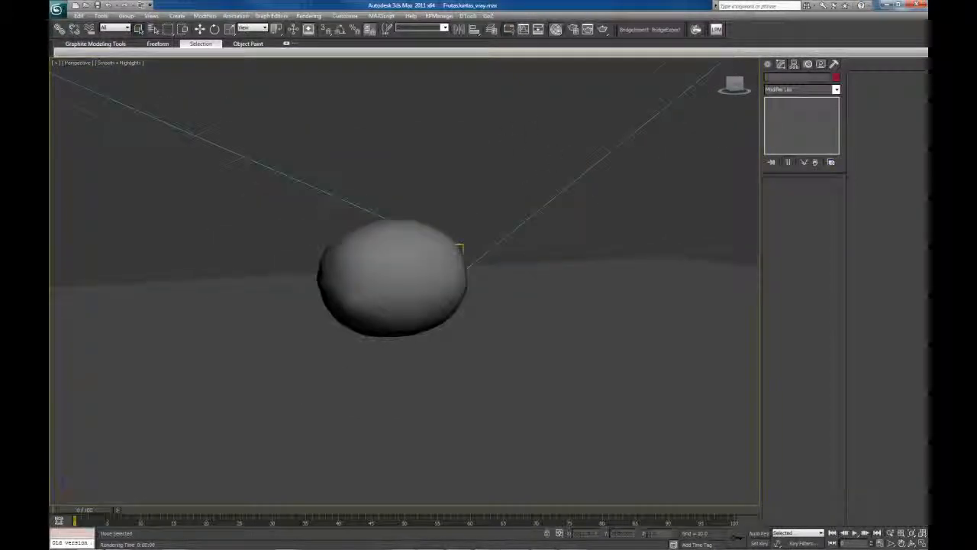
{"action": "middle_click_drag", "start_coordinate": [527, 164], "coordinate": [452, 198]}
{"action": "scroll", "coordinate": [452, 198], "scroll_direction": "down", "scroll_amount": 3}
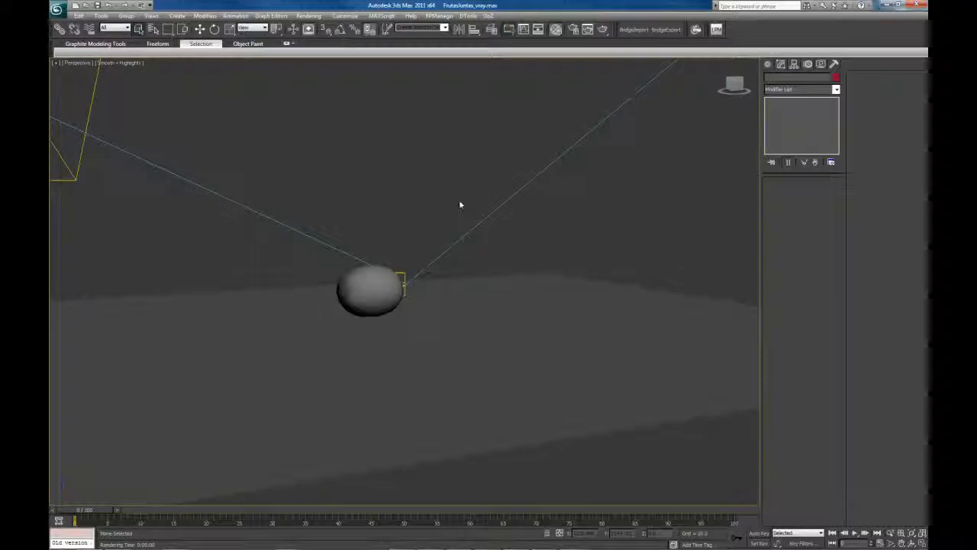
{"action": "middle_click_drag", "start_coordinate": [465, 203], "coordinate": [437, 244]}
{"action": "middle_click_drag", "start_coordinate": [515, 238], "coordinate": [469, 294]}
{"action": "middle_click_drag", "start_coordinate": [526, 262], "coordinate": [495, 255], "text": "alt"}
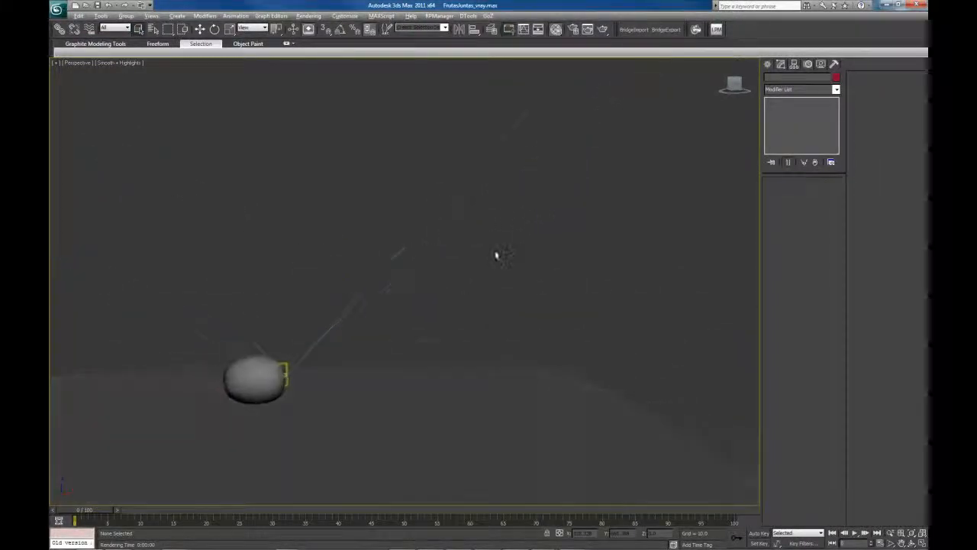
{"action": "middle_click_drag", "start_coordinate": [408, 237], "coordinate": [492, 246]}
{"action": "scroll", "coordinate": [491, 246], "scroll_direction": "down", "scroll_amount": 3}
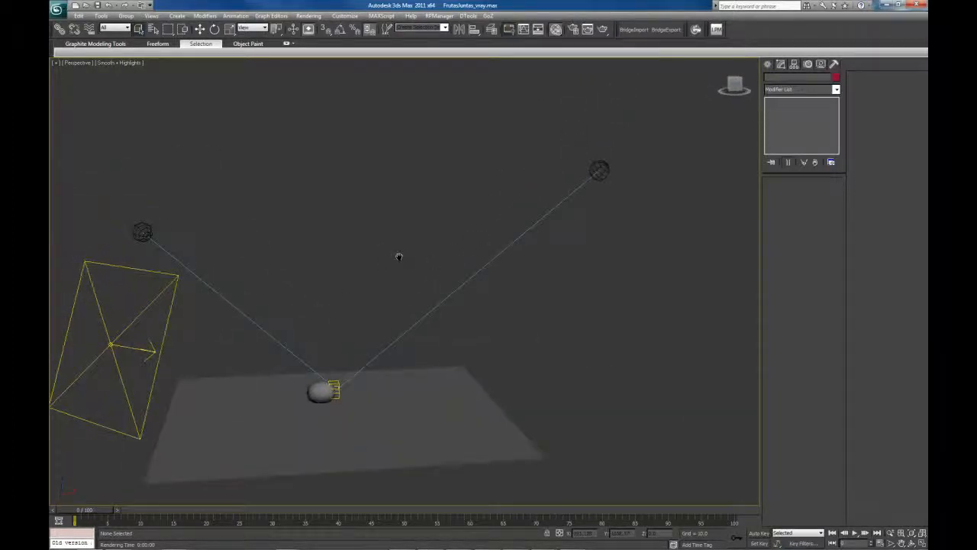
{"action": "middle_click_drag", "start_coordinate": [398, 257], "coordinate": [493, 218]}
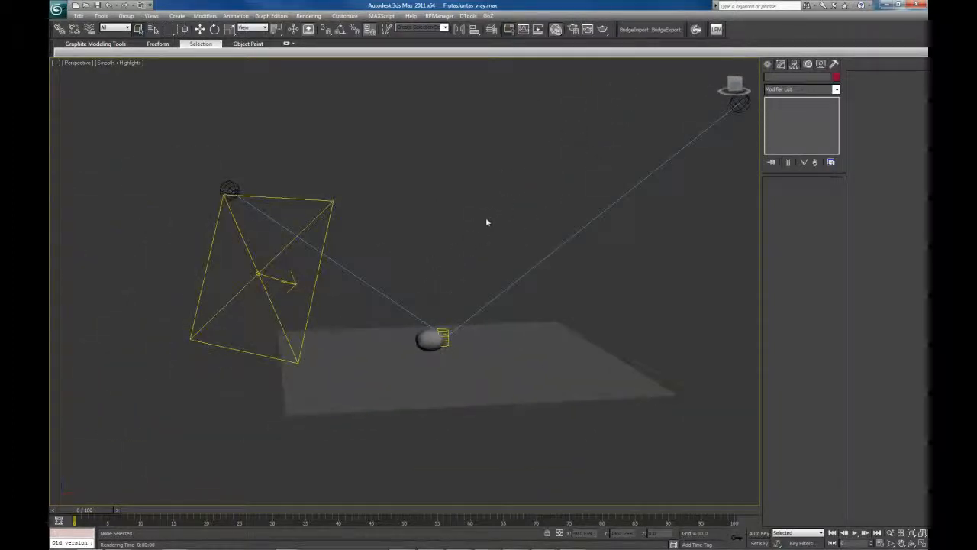
{"action": "middle_click_drag", "start_coordinate": [435, 242], "coordinate": [652, 199]}
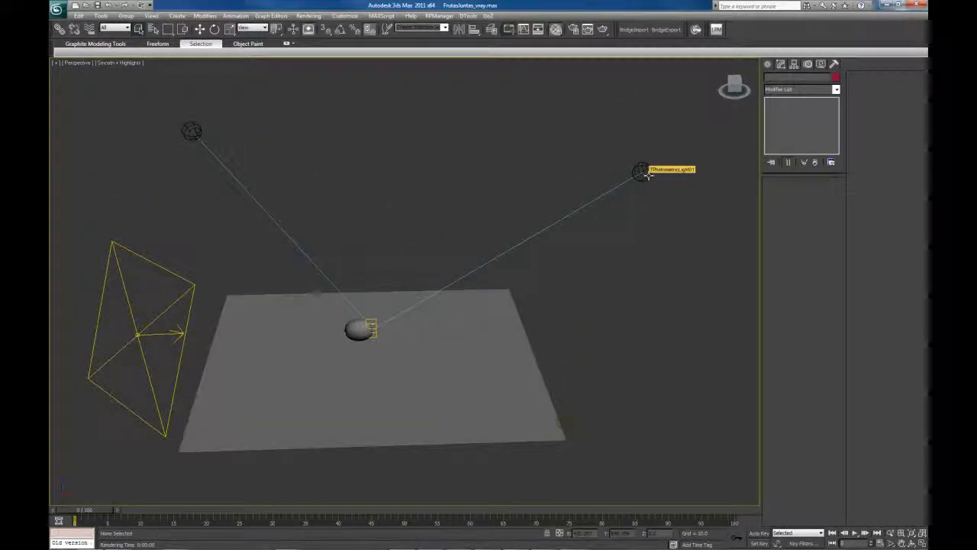
{"action": "middle_click_drag", "start_coordinate": [641, 177], "coordinate": [198, 116], "text": "alt"}
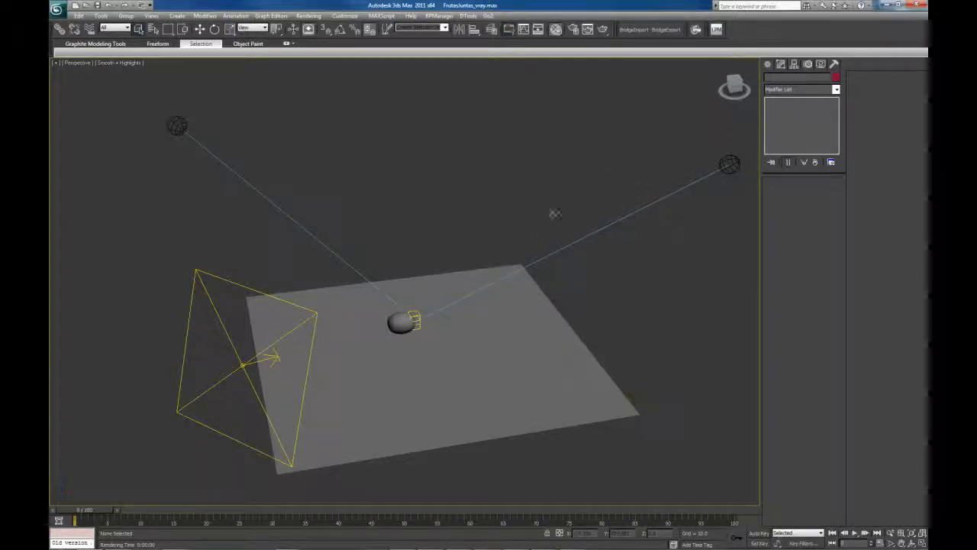
{"action": "middle_click_drag", "start_coordinate": [517, 242], "coordinate": [640, 177], "text": "alt"}
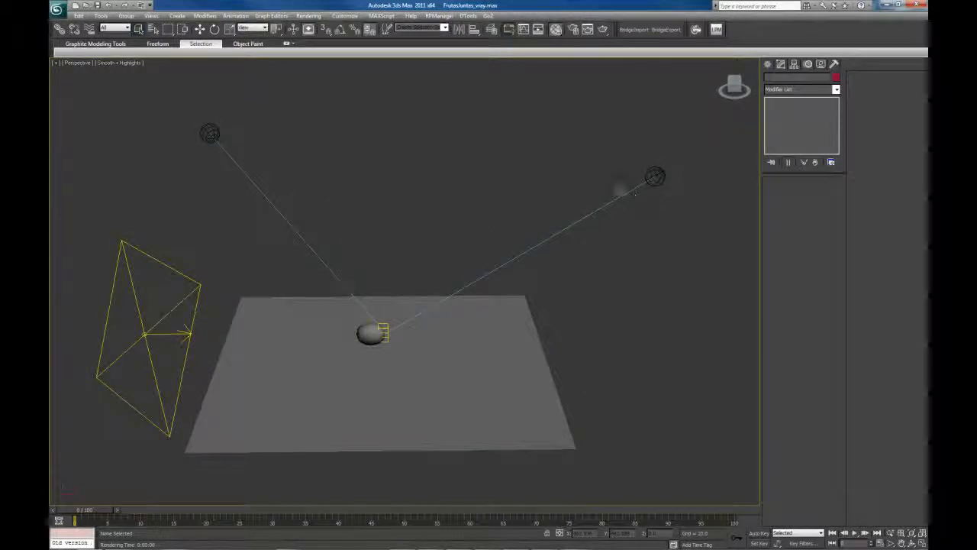
{"action": "middle_click_drag", "start_coordinate": [408, 224], "coordinate": [463, 207]}
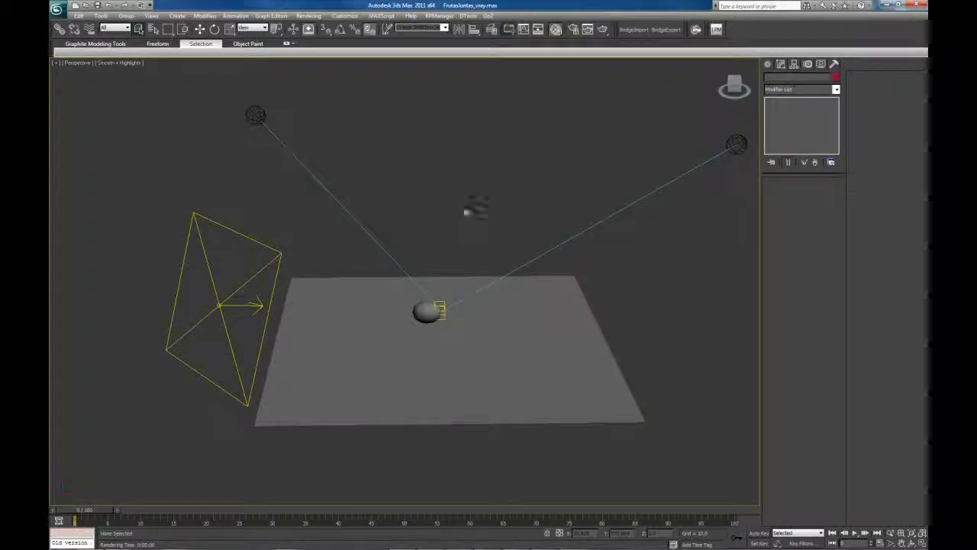
{"action": "left_click", "coordinate": [239, 298]}
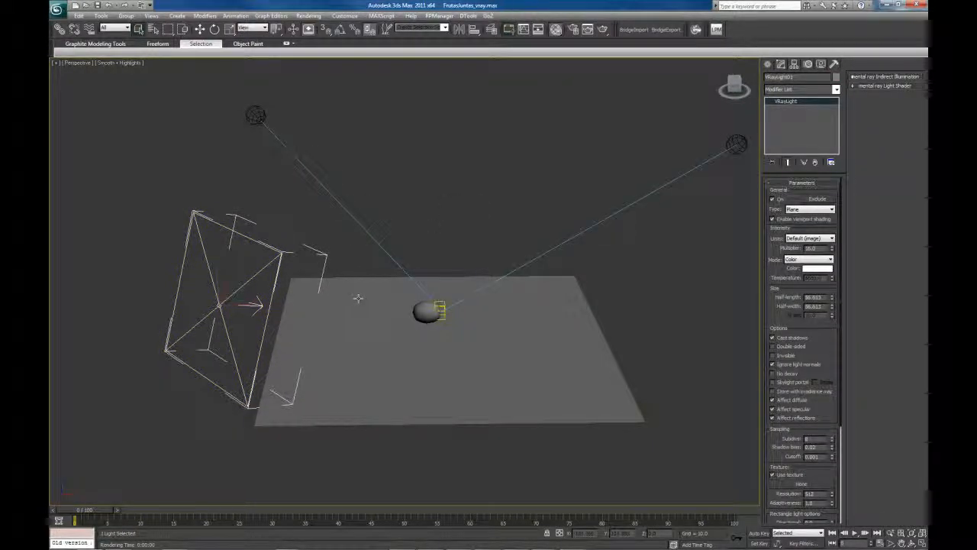
{"action": "middle_click_drag", "start_coordinate": [356, 295], "coordinate": [359, 298], "text": "alt"}
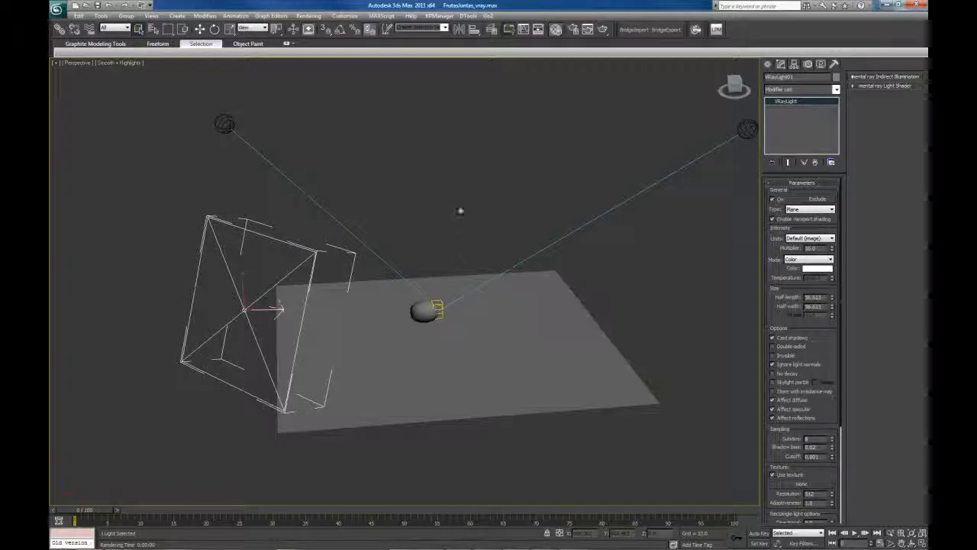
{"action": "left_click", "coordinate": [461, 211]}
Frame the melon mesh in the perspective view and inspect its sides and end seams
{"action": "left_click", "coordinate": [422, 311]}
{"action": "key", "text": "z"}
{"action": "middle_click_drag", "start_coordinate": [423, 306], "coordinate": [442, 283], "text": "alt"}
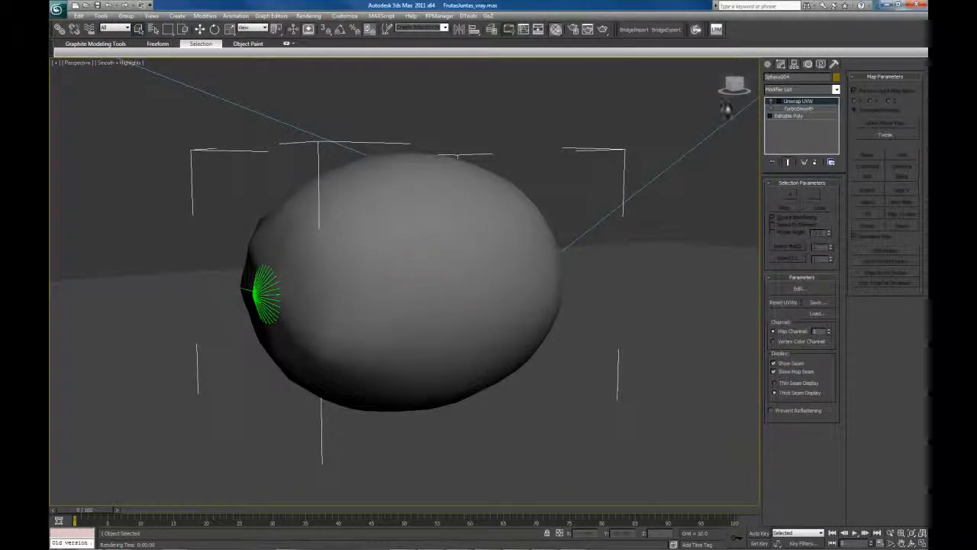
{"action": "left_click", "coordinate": [611, 161]}
{"action": "left_click", "coordinate": [469, 226]}
{"action": "middle_click_drag", "start_coordinate": [465, 259], "coordinate": [524, 279], "text": "alt"}
{"action": "mouse_move", "coordinate": [481, 252]}
{"action": "middle_mouse_down", "text": "alt"}
{"action": "mouse_move", "coordinate": [458, 256]}
{"action": "mouse_move", "coordinate": [496, 257]}
{"action": "middle_mouse_up", "text": "alt"}
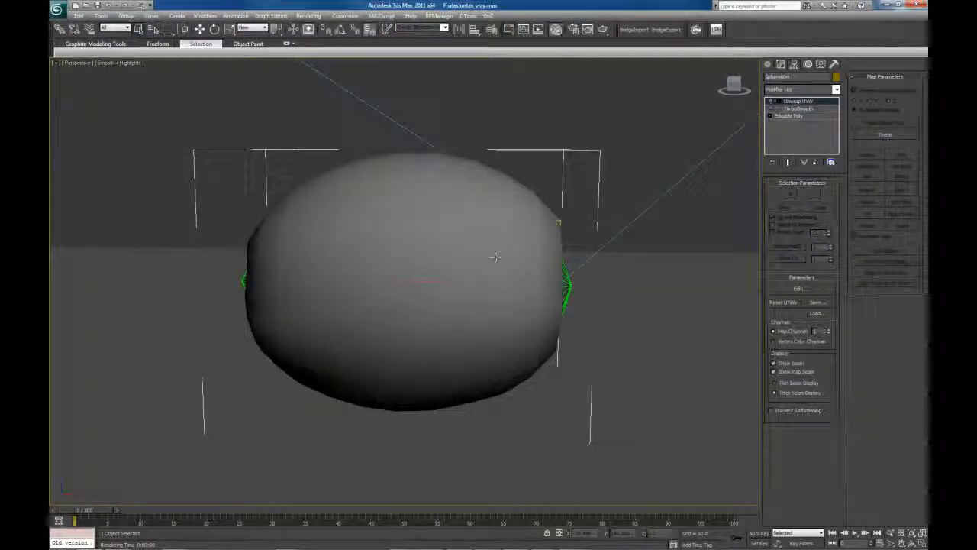
Render the perspective view with the melon seen at an angle on the floor plane
{"action": "scroll", "coordinate": [408, 253], "scroll_direction": "down", "scroll_amount": 6}
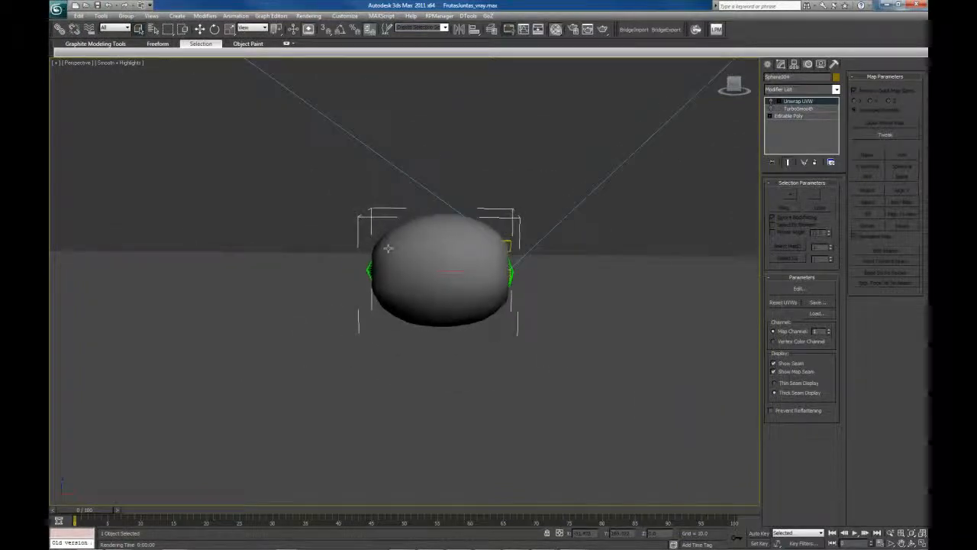
{"action": "middle_click_drag", "start_coordinate": [389, 248], "coordinate": [424, 260], "text": "alt"}
{"action": "scroll", "coordinate": [450, 268], "scroll_direction": "up", "scroll_amount": 6}
{"action": "middle_click_drag", "start_coordinate": [534, 248], "coordinate": [484, 283]}
{"action": "key", "text": "shift+q"}
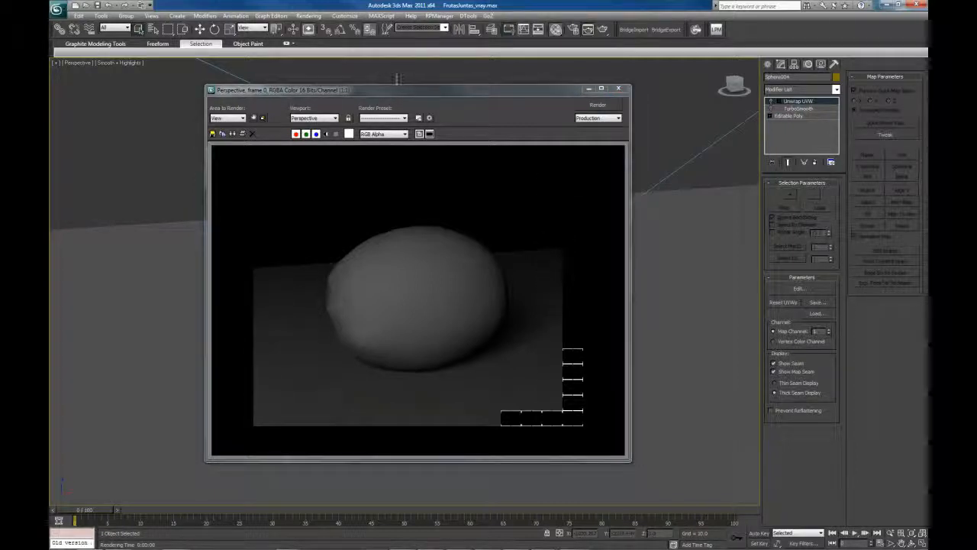
{"action": "left_click_drag", "start_coordinate": [405, 96], "coordinate": [401, 96]}
{"action": "left_click", "coordinate": [400, 82]}
Show all four viewports, turn on the TPhotometricLight01 target light and render the scene again
{"action": "key", "text": "alt+w"}
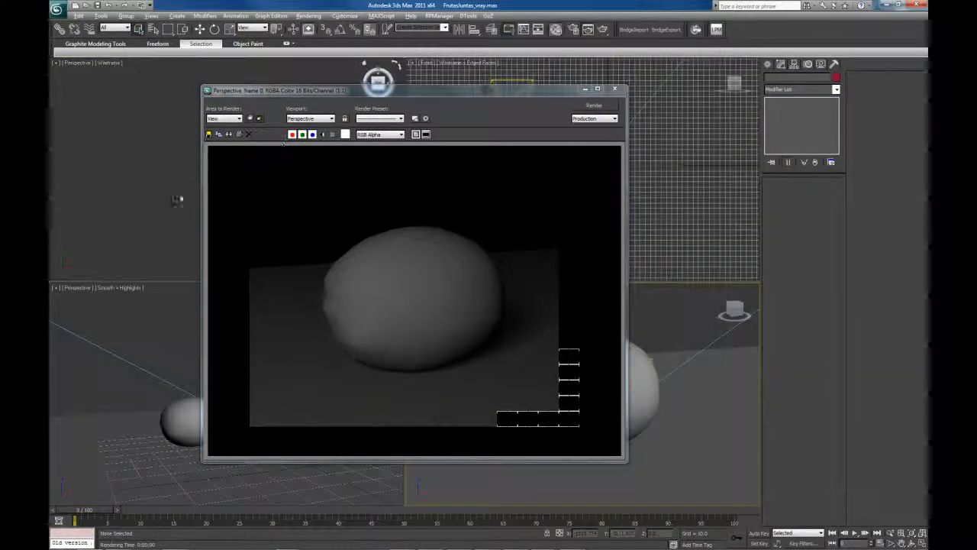
{"action": "left_click", "coordinate": [164, 86]}
{"action": "middle_click_drag", "start_coordinate": [164, 86], "coordinate": [131, 87]}
{"action": "middle_click_drag", "start_coordinate": [137, 207], "coordinate": [100, 203]}
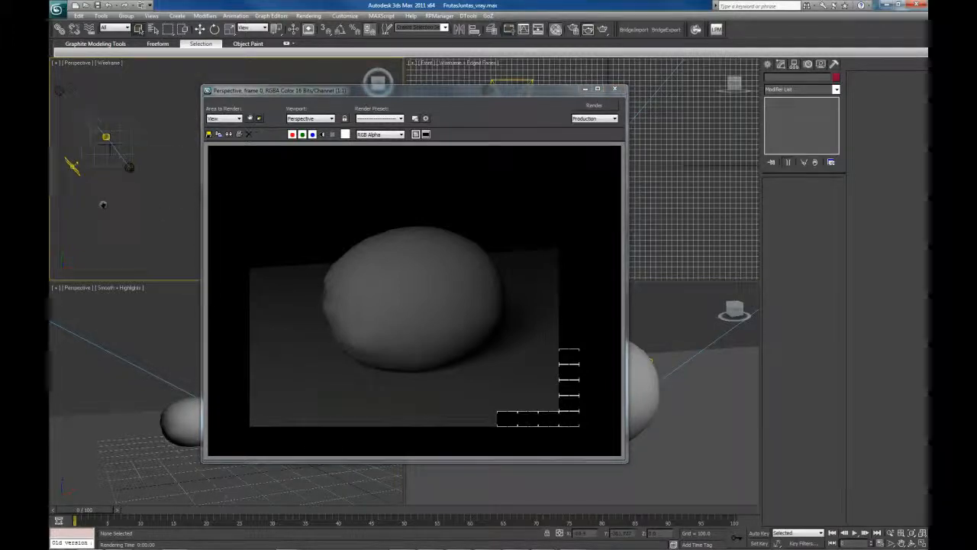
{"action": "left_click", "coordinate": [122, 169]}
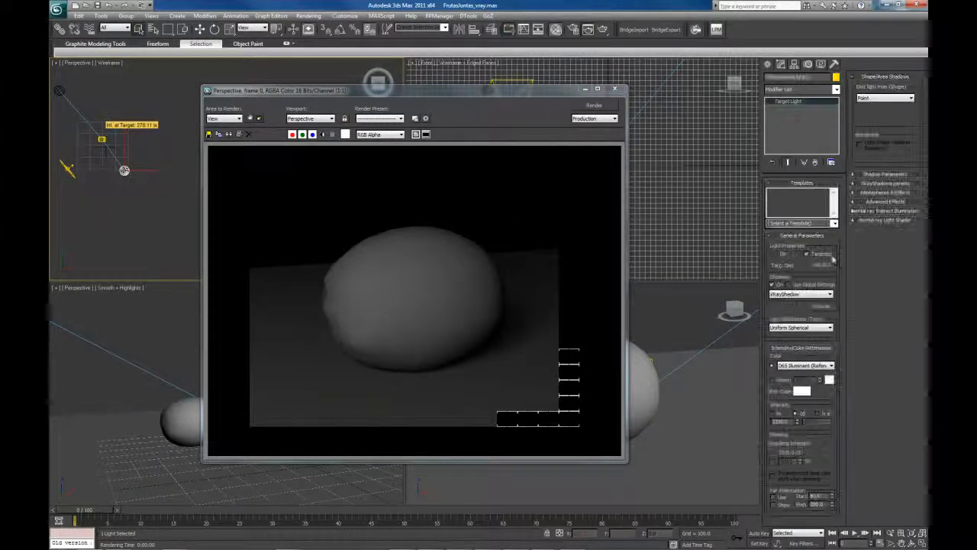
{"action": "left_click", "coordinate": [775, 254]}
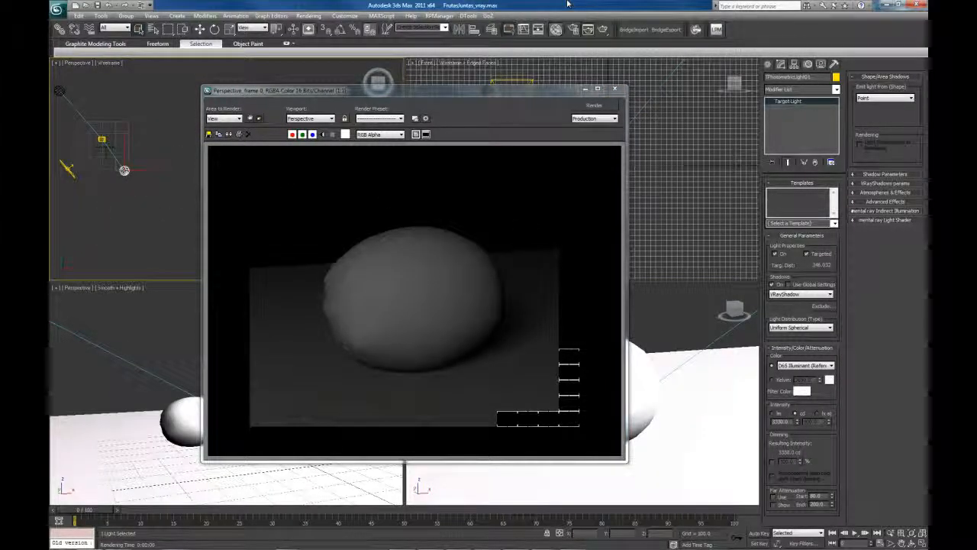
{"action": "key", "text": "shift+q"}
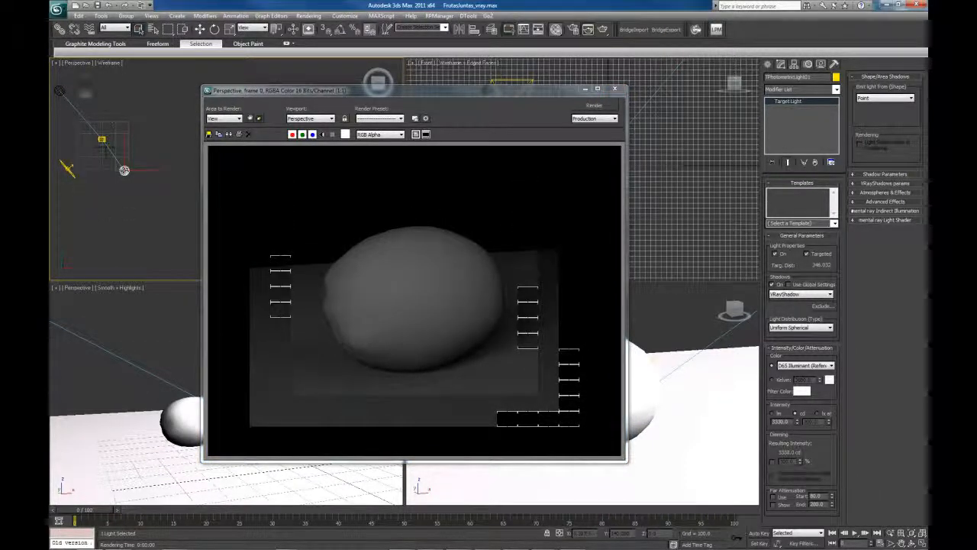
Turn on the TPhotometricLight02 target light and close the rendered frame window
{"action": "left_click", "coordinate": [59, 90]}
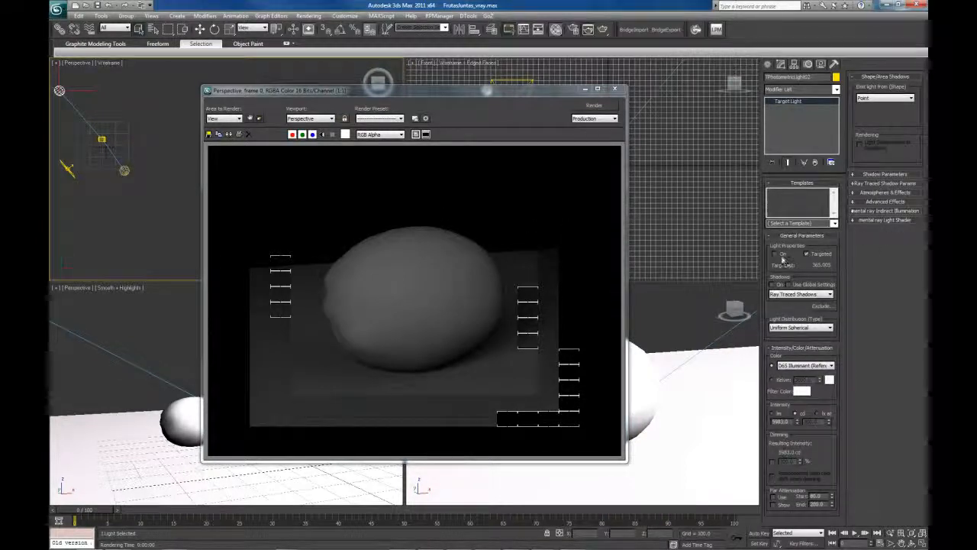
{"action": "left_click", "coordinate": [776, 254]}
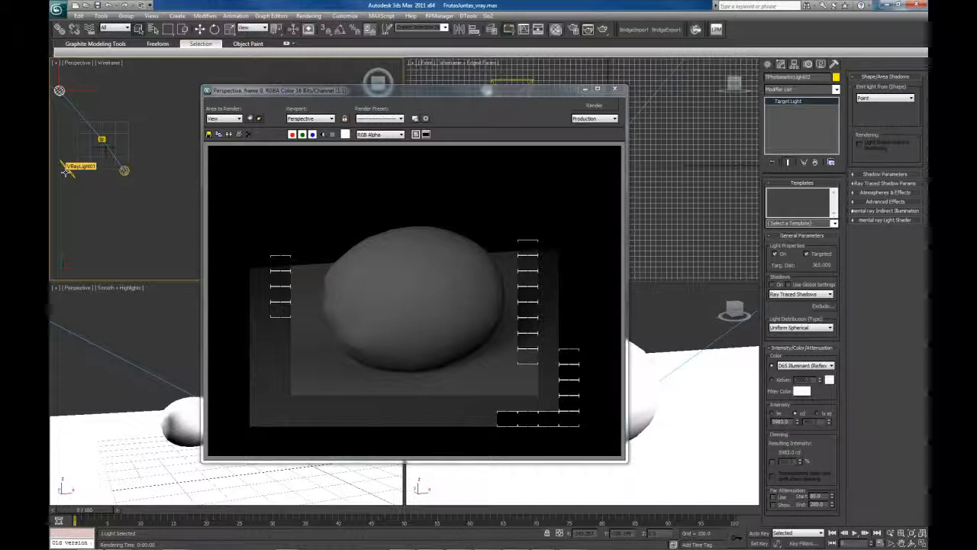
{"action": "left_click_drag", "start_coordinate": [511, 91], "coordinate": [706, 75]}
{"action": "left_click", "coordinate": [810, 75]}
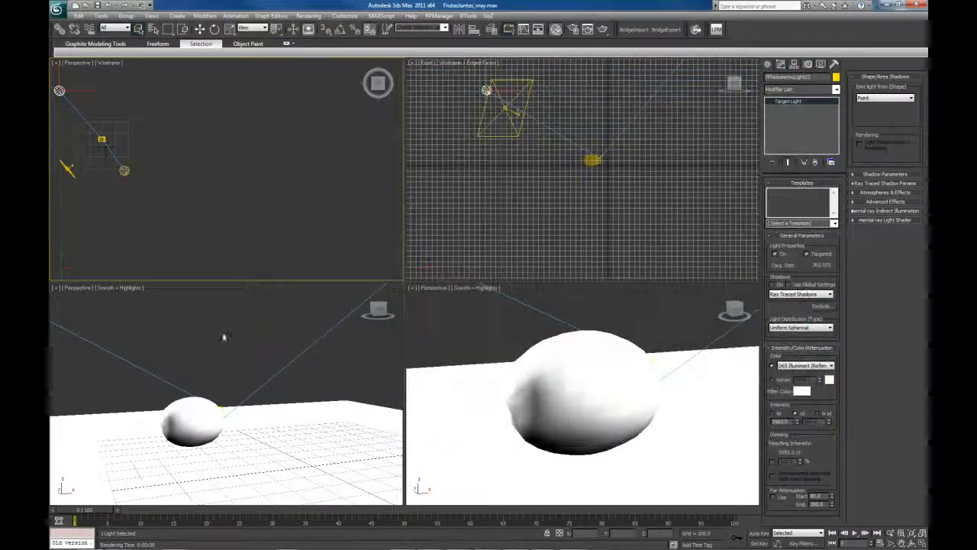
Select the melon in a maximized perspective view and open the UV editor of its Unwrap UVW modifier
{"action": "left_click", "coordinate": [222, 336]}
{"action": "left_click", "coordinate": [539, 349]}
{"action": "key", "text": "alt+w"}
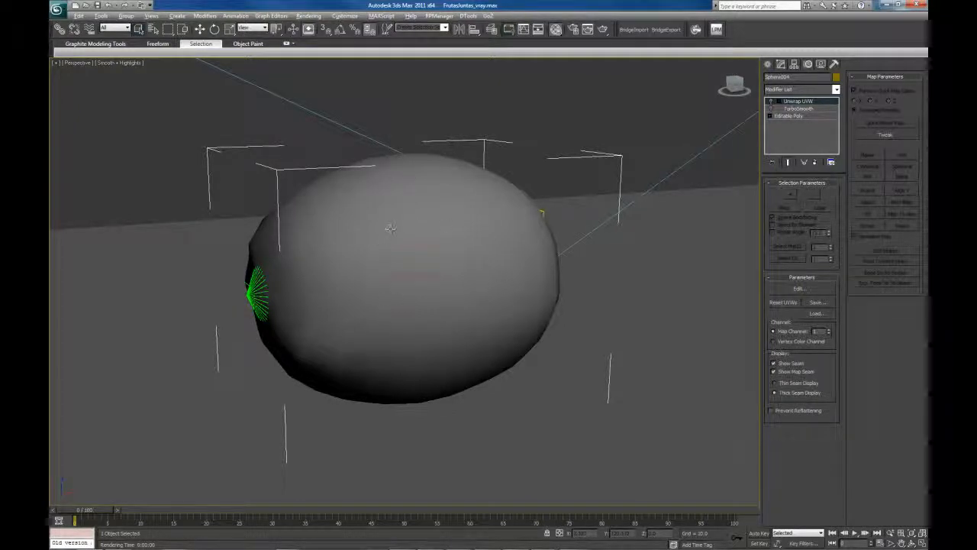
{"action": "middle_click_drag", "start_coordinate": [404, 291], "coordinate": [423, 178], "text": "alt"}
{"action": "middle_click_drag", "start_coordinate": [373, 323], "coordinate": [429, 298], "text": "alt"}
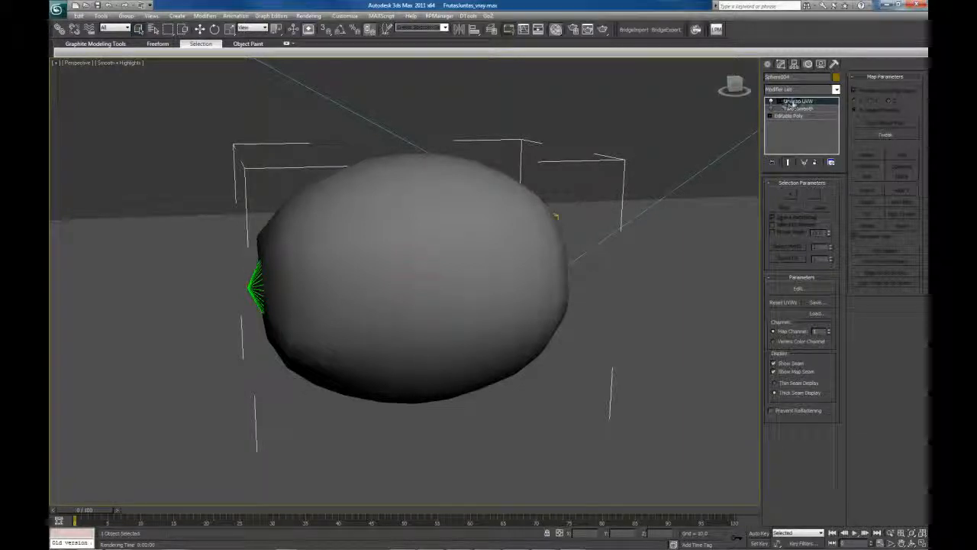
{"action": "left_click", "coordinate": [791, 102]}
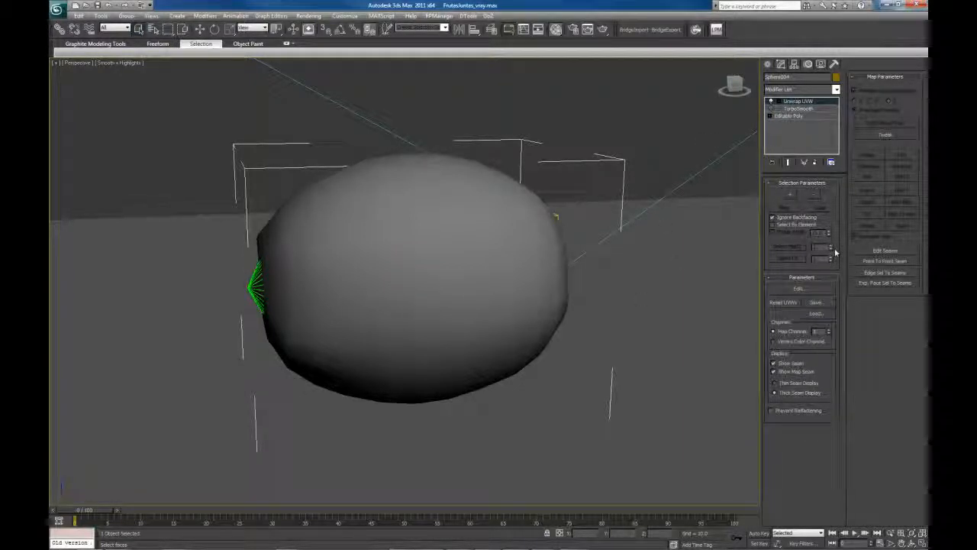
{"action": "left_click", "coordinate": [822, 288]}
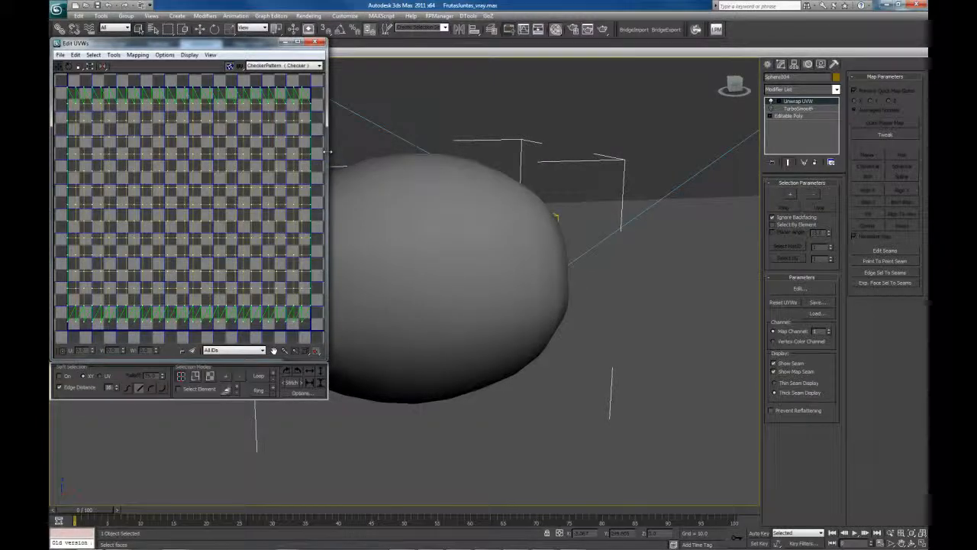
Enlarge the UV editor window and render the melon's UVW template at 1500 × 1500
{"action": "left_click_drag", "start_coordinate": [328, 151], "coordinate": [521, 152]}
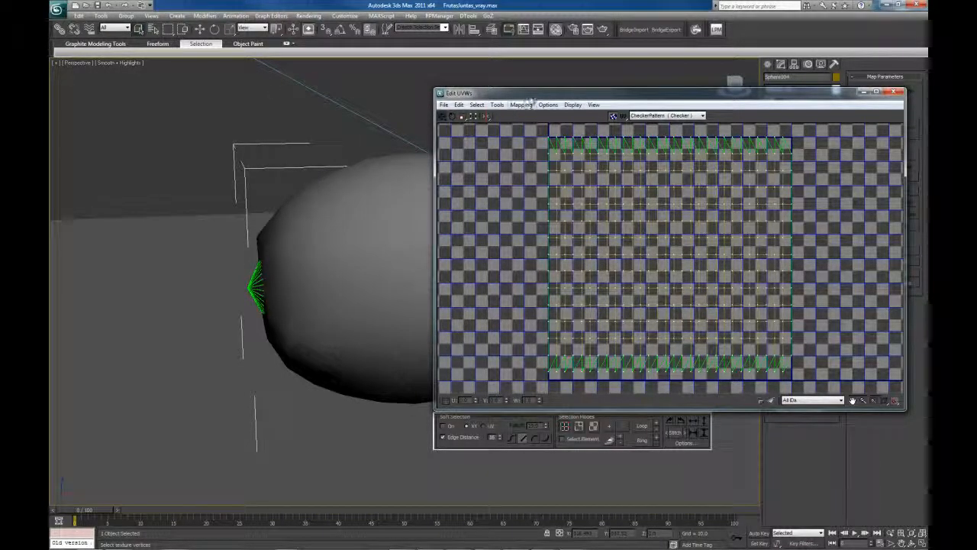
{"action": "left_click_drag", "start_coordinate": [530, 93], "coordinate": [422, 73]}
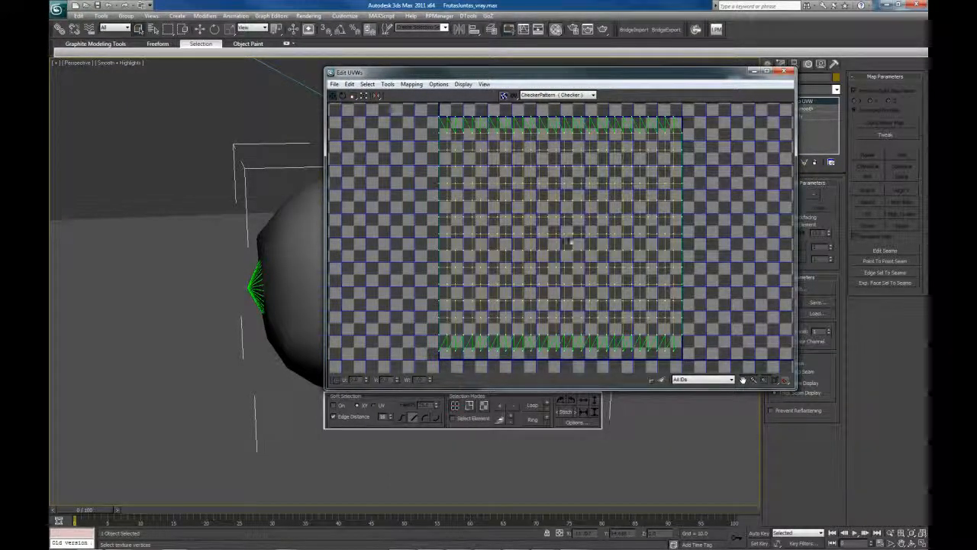
{"action": "left_click", "coordinate": [418, 86]}
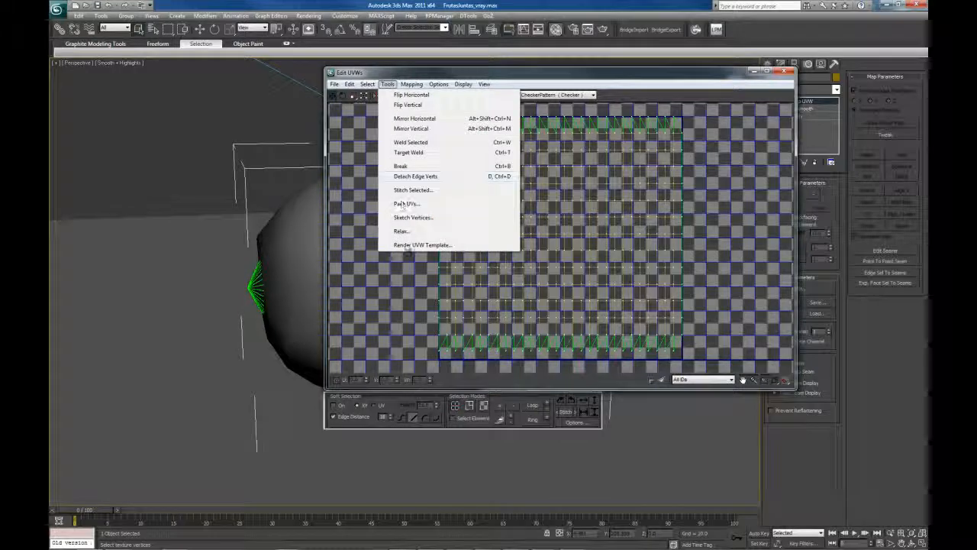
{"action": "left_click", "coordinate": [409, 245]}
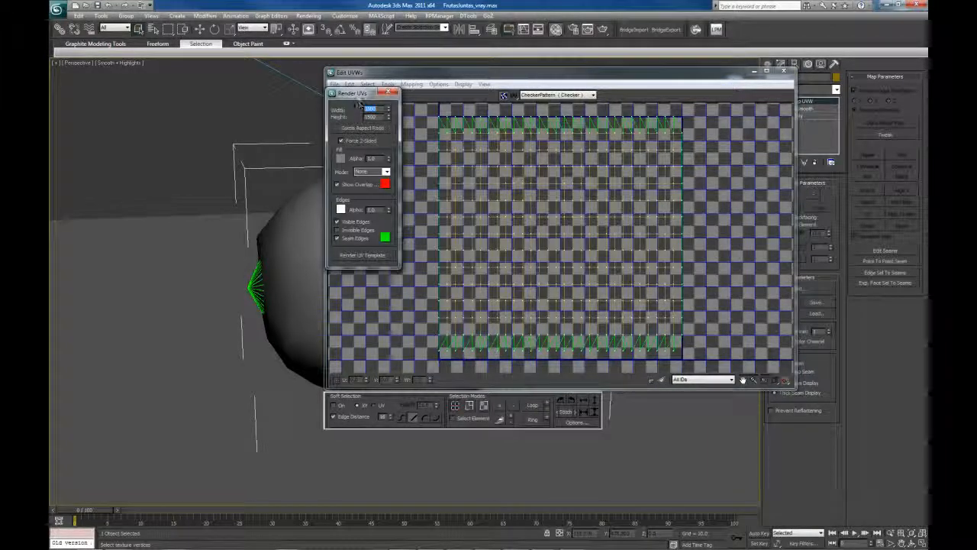
{"action": "left_click_drag", "start_coordinate": [359, 84], "coordinate": [639, 136]}
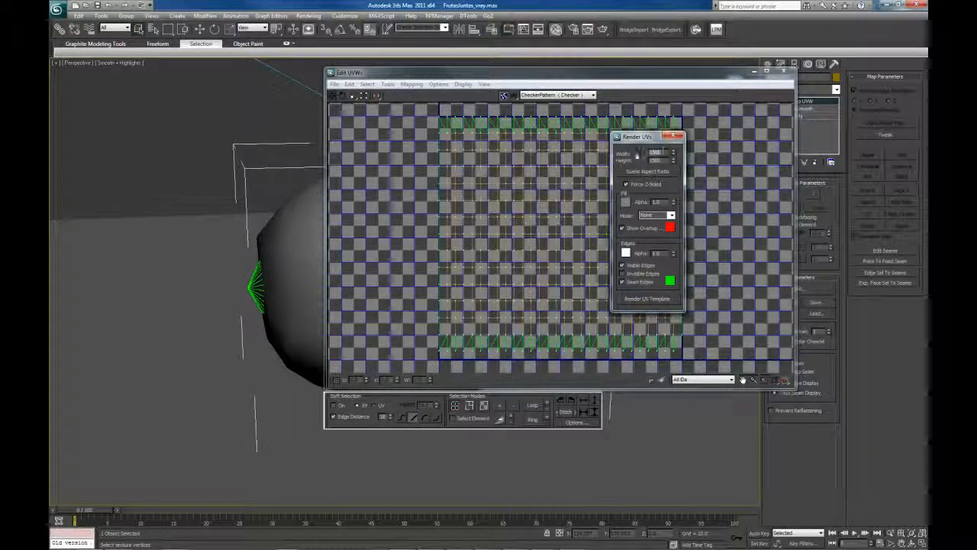
{"action": "double_click", "coordinate": [657, 161]}
{"action": "left_click", "coordinate": [656, 297]}
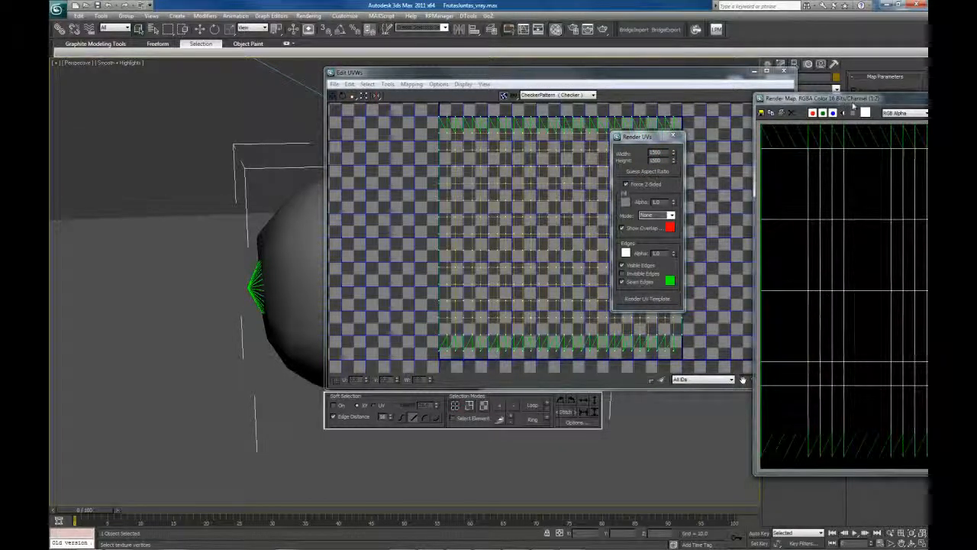
Save the rendered UV template over the existing melonunwrap.jpg in the melontest folder with the best JPEG quality
{"action": "left_click_drag", "start_coordinate": [849, 101], "coordinate": [228, 69]}
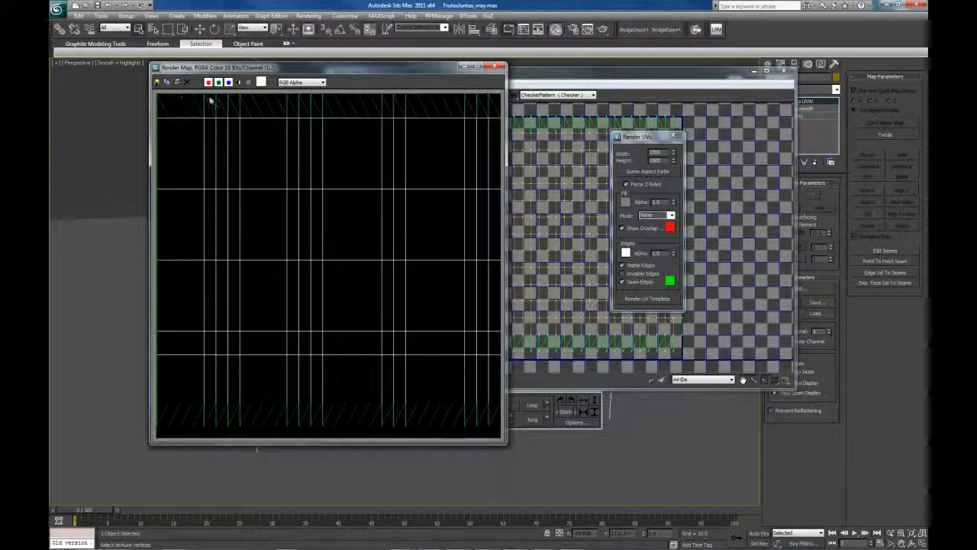
{"action": "left_click", "coordinate": [157, 83]}
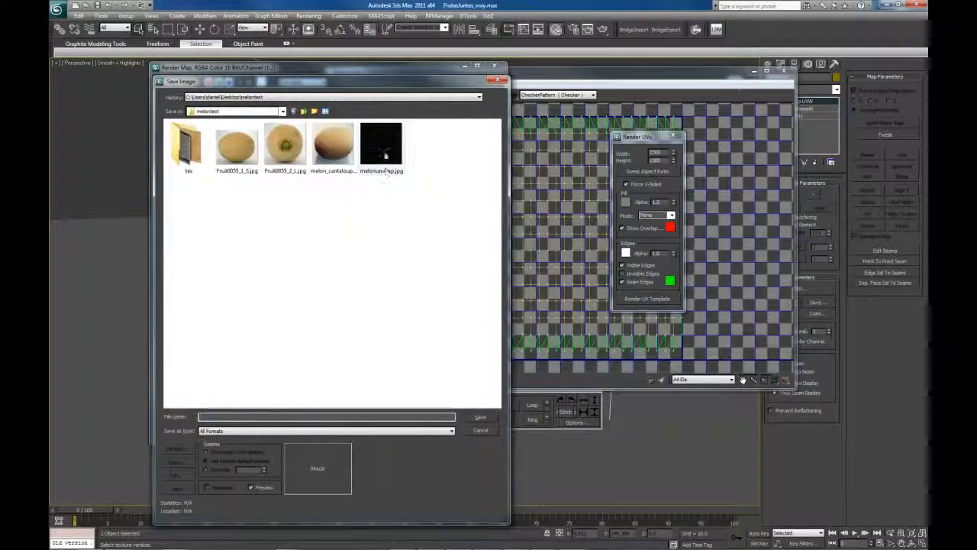
{"action": "left_click", "coordinate": [383, 153]}
{"action": "left_click", "coordinate": [480, 417]}
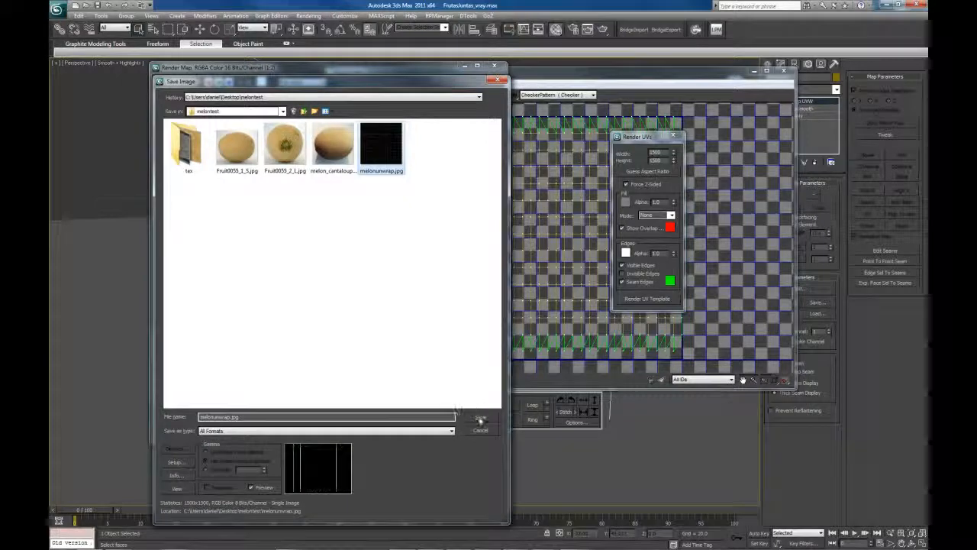
{"action": "left_click", "coordinate": [509, 311]}
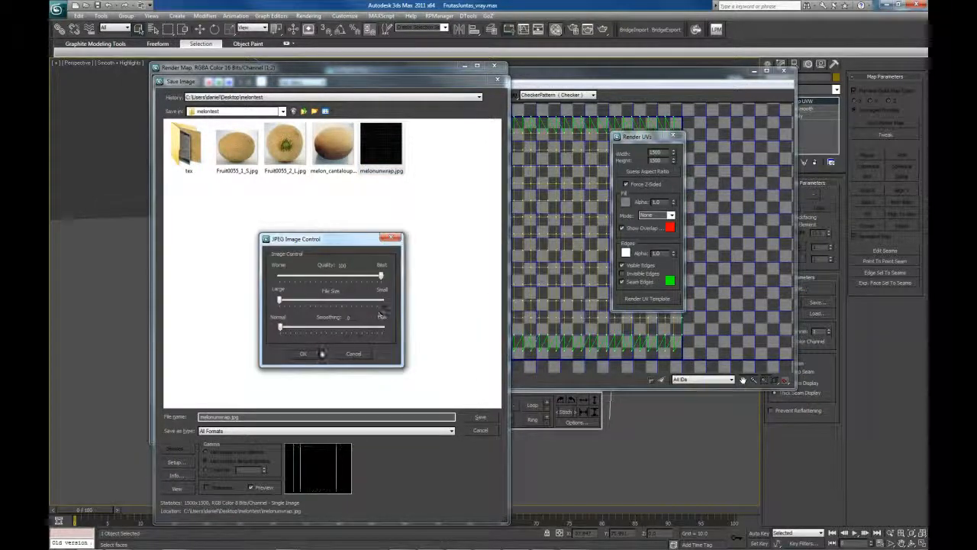
{"action": "left_click", "coordinate": [310, 354]}
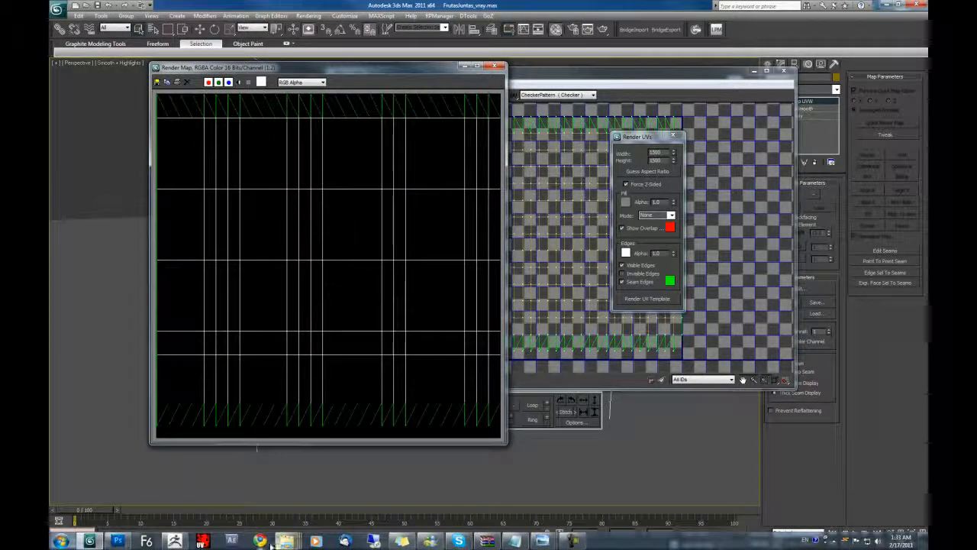
Switch to Photoshop and open melonunwrap.jpg from the melontest folder
{"action": "left_click", "coordinate": [118, 541]}
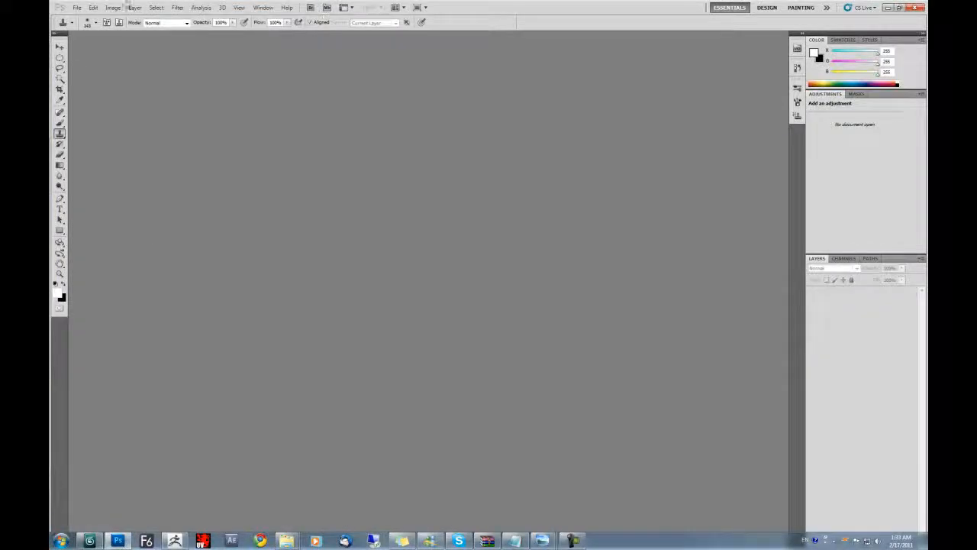
{"action": "left_click", "coordinate": [78, 7]}
{"action": "left_click", "coordinate": [90, 29]}
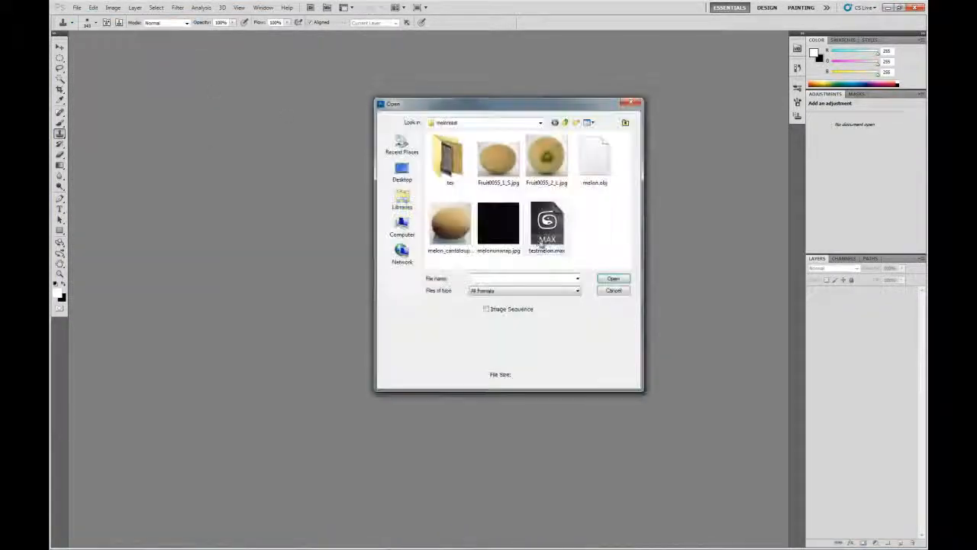
{"action": "left_click", "coordinate": [500, 226]}
{"action": "double_click", "coordinate": [502, 227]}
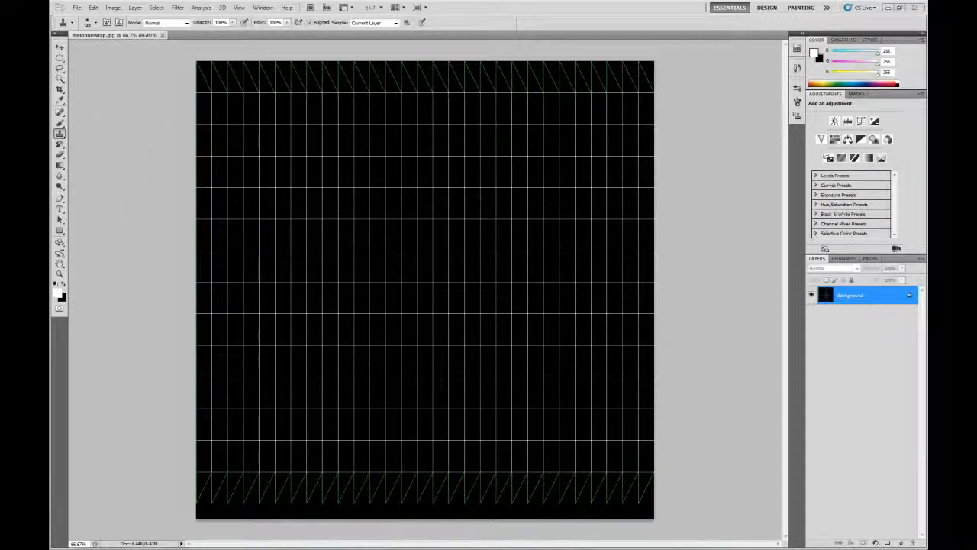
Place the Fruit0055_1_S melon photo as a layer over the UV template and choose the Clone Stamp tool
{"action": "left_click_drag", "start_coordinate": [115, 102], "coordinate": [113, 97]}
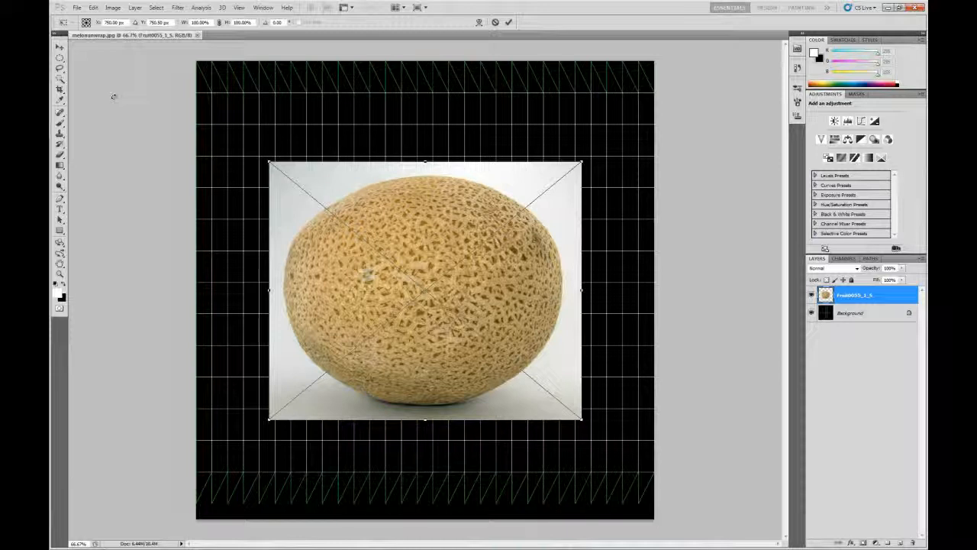
{"action": "key", "text": "Return"}
{"action": "key", "text": "s"}
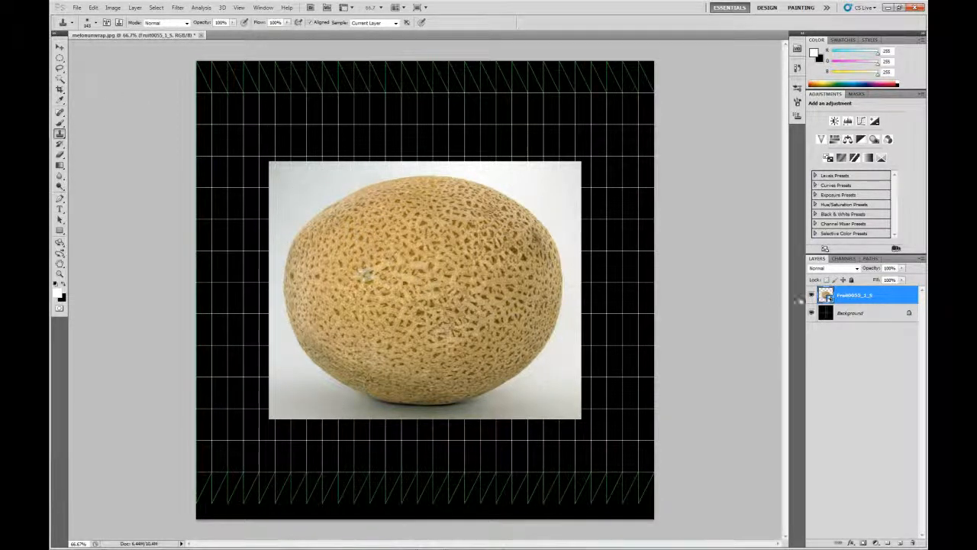
Duplicate the Background layer, put the copy above the melon photo and set its blending mode to Difference
{"action": "left_click_drag", "start_coordinate": [835, 315], "coordinate": [901, 542]}
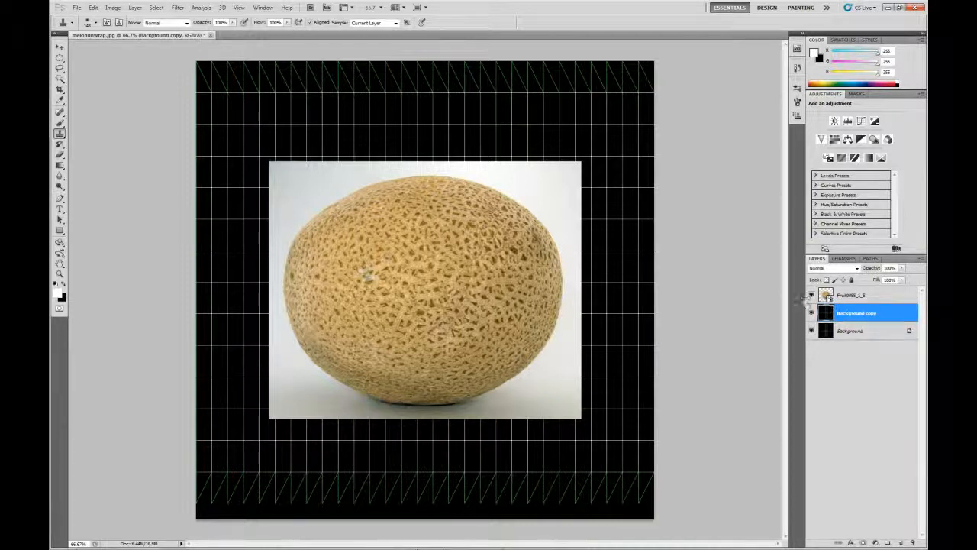
{"action": "left_click_drag", "start_coordinate": [822, 315], "coordinate": [819, 293]}
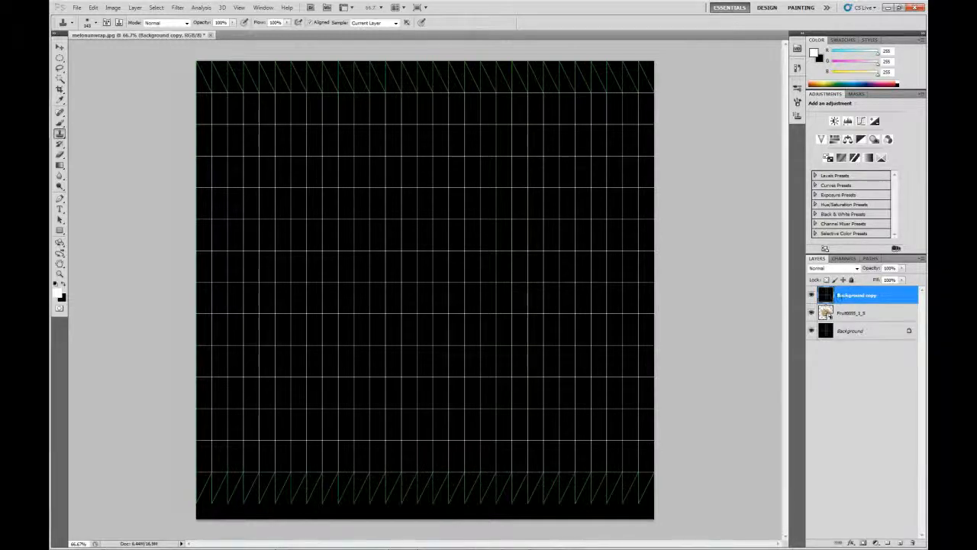
{"action": "left_click", "coordinate": [855, 268]}
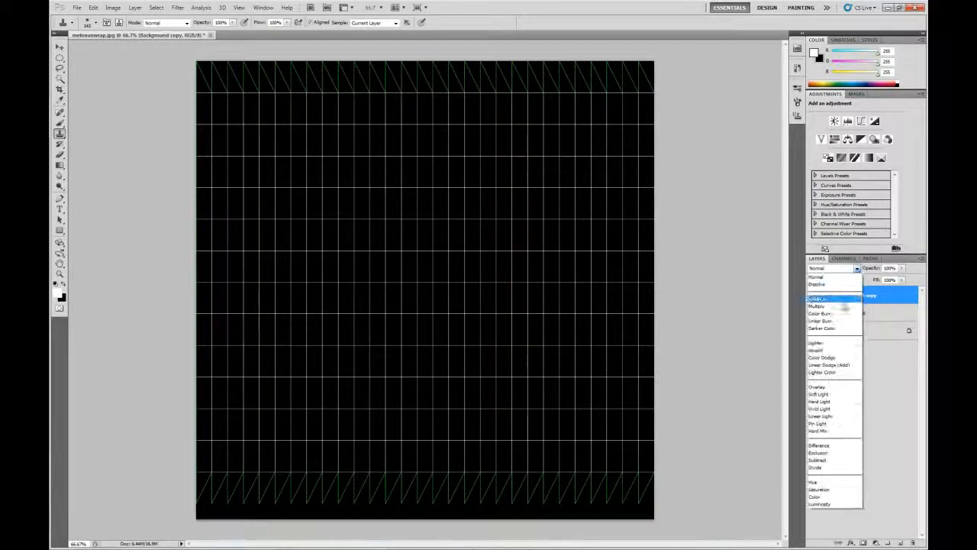
{"action": "left_click", "coordinate": [821, 445]}
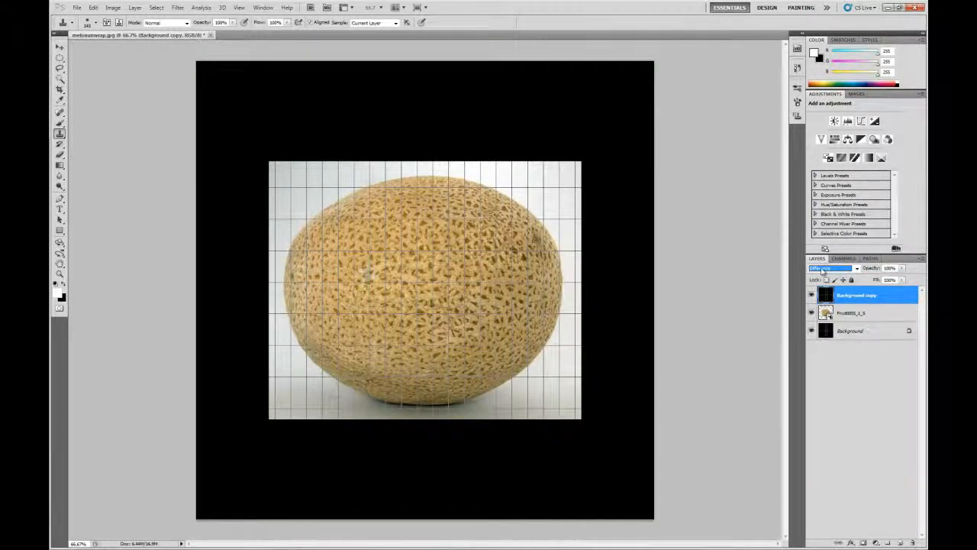
Check the grid overlay against the melon photo and delete the original Background layer
{"action": "key", "text": "ctrl+plus"}
{"action": "key", "text": "ctrl+plus"}
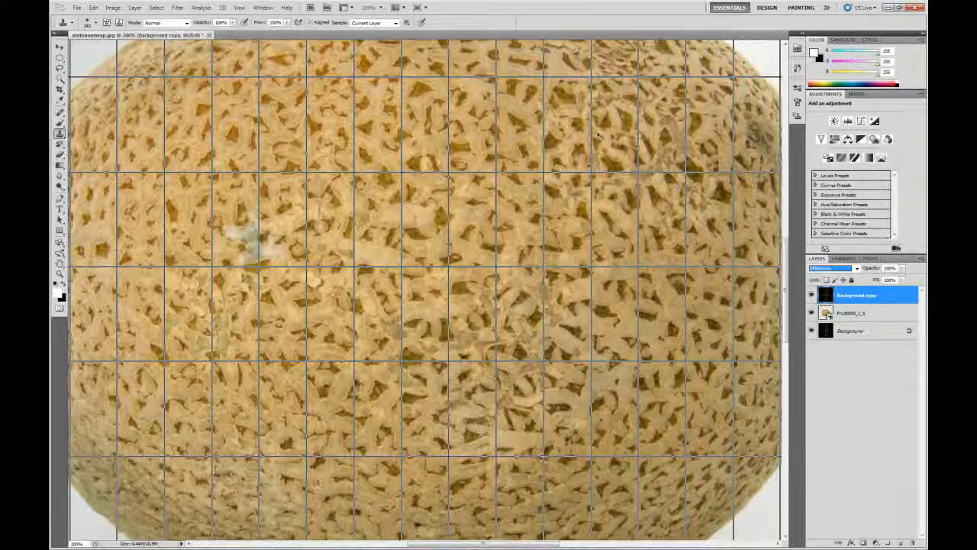
{"action": "key", "text": "ctrl+minus"}
{"action": "key", "text": "ctrl+minus"}
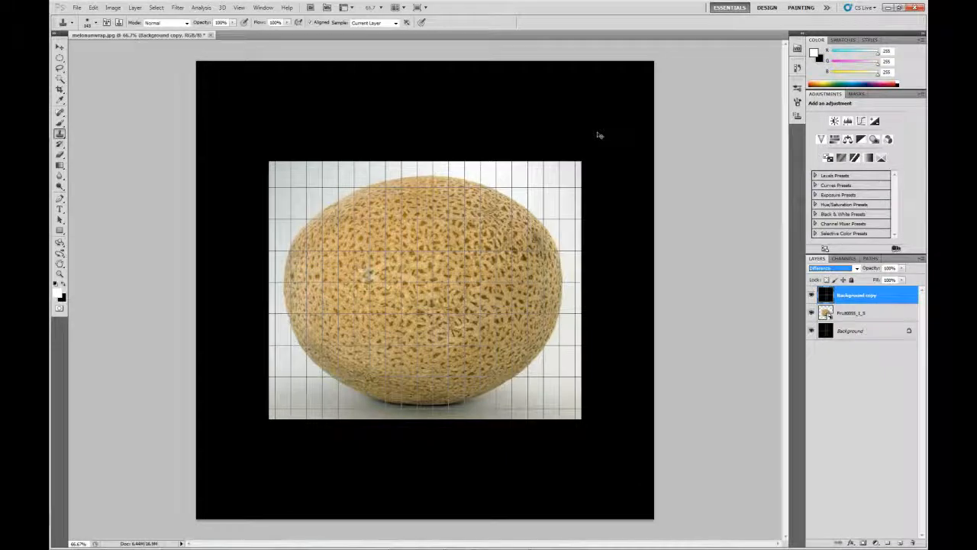
{"action": "key", "text": "ctrl+plus"}
{"action": "left_click_drag", "start_coordinate": [840, 331], "coordinate": [914, 542]}
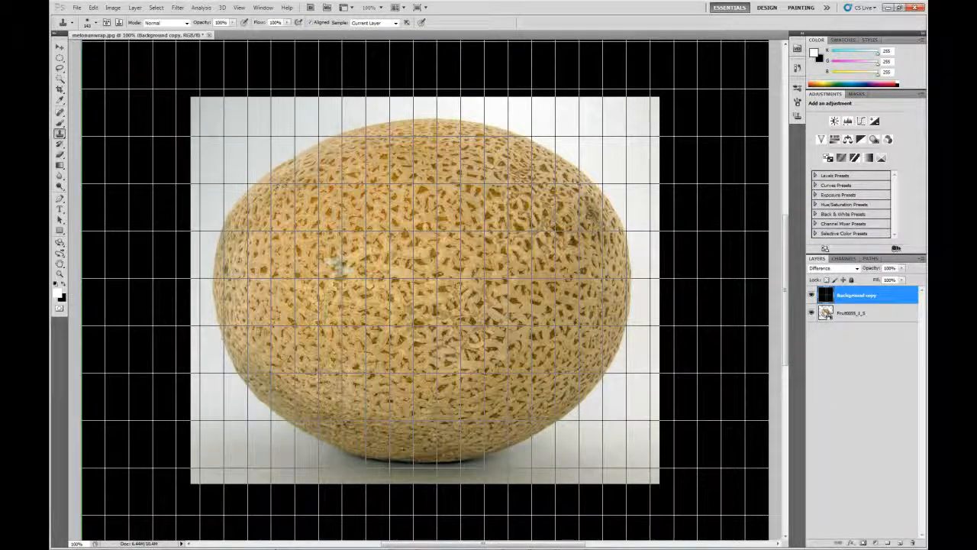
Add an empty layer beneath the melon photo and merge the photo down into it
{"action": "left_click", "coordinate": [856, 313]}
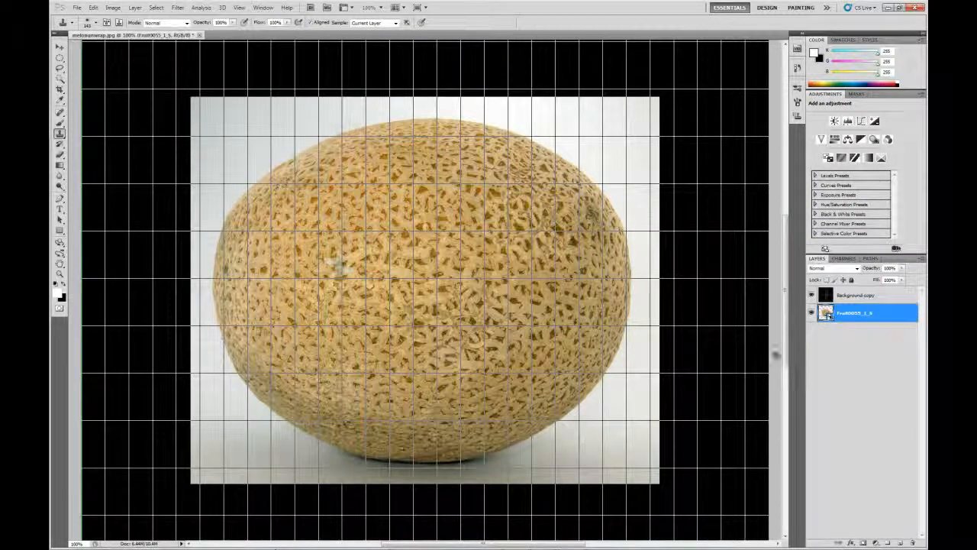
{"action": "left_click", "coordinate": [900, 542]}
{"action": "left_click_drag", "start_coordinate": [829, 330], "coordinate": [825, 315]}
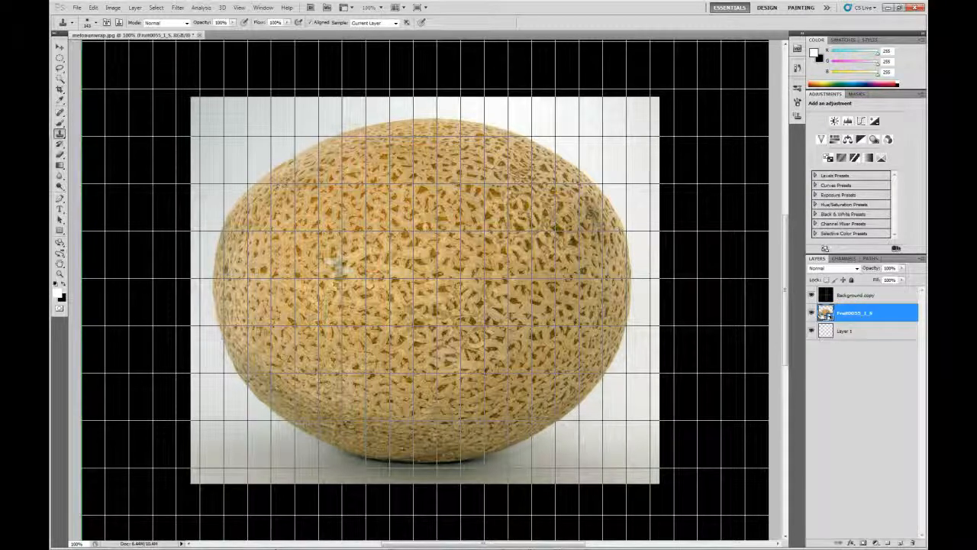
{"action": "key", "text": "ctrl+e"}
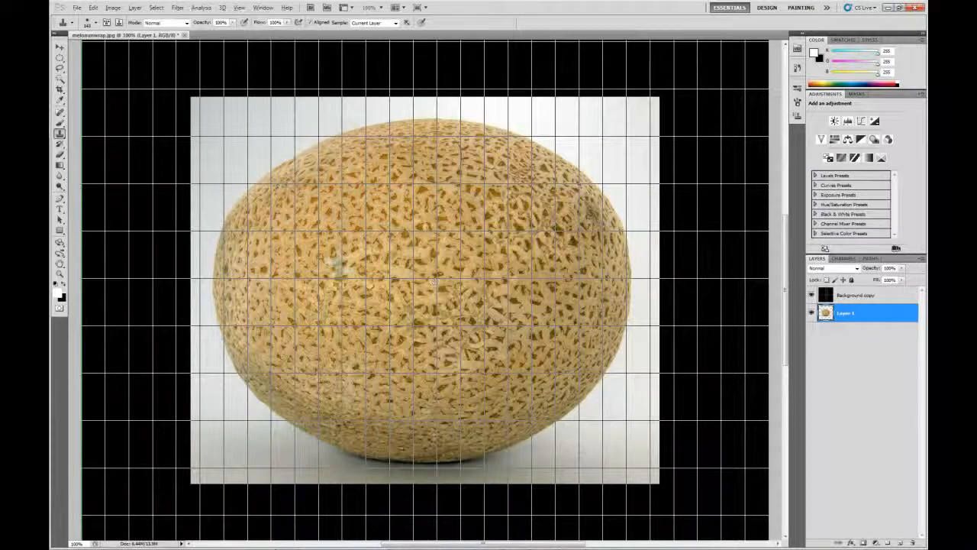
Clone melon rind texture over the upper-left edge of the melon to extend it onto the photo's grey background
{"action": "mouse_move", "coordinate": [443, 161]}
{"action": "left_mouse_down"}
{"action": "mouse_move", "coordinate": [389, 137]}
{"action": "mouse_move", "coordinate": [369, 155]}
{"action": "mouse_move", "coordinate": [293, 158]}
{"action": "left_mouse_up"}
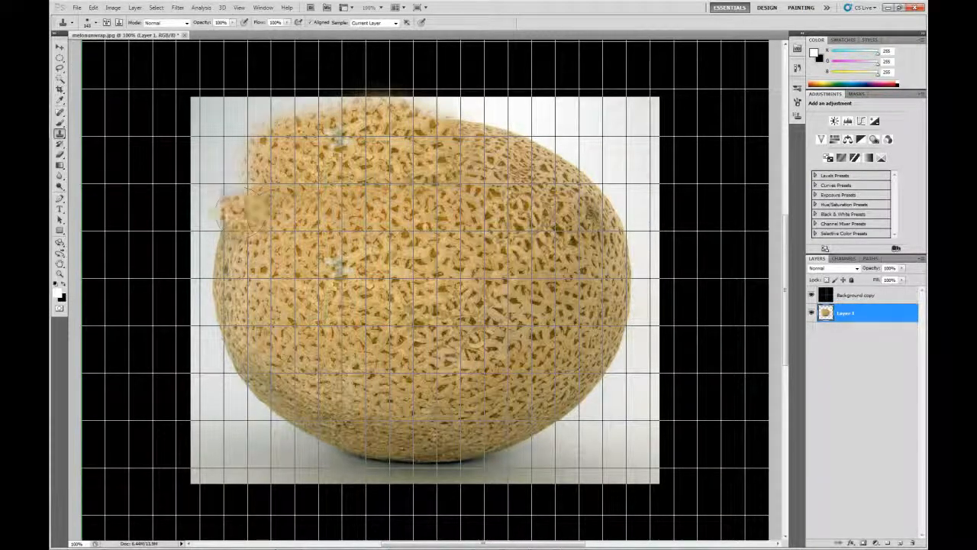
{"action": "left_click", "coordinate": [330, 234], "text": "alt"}
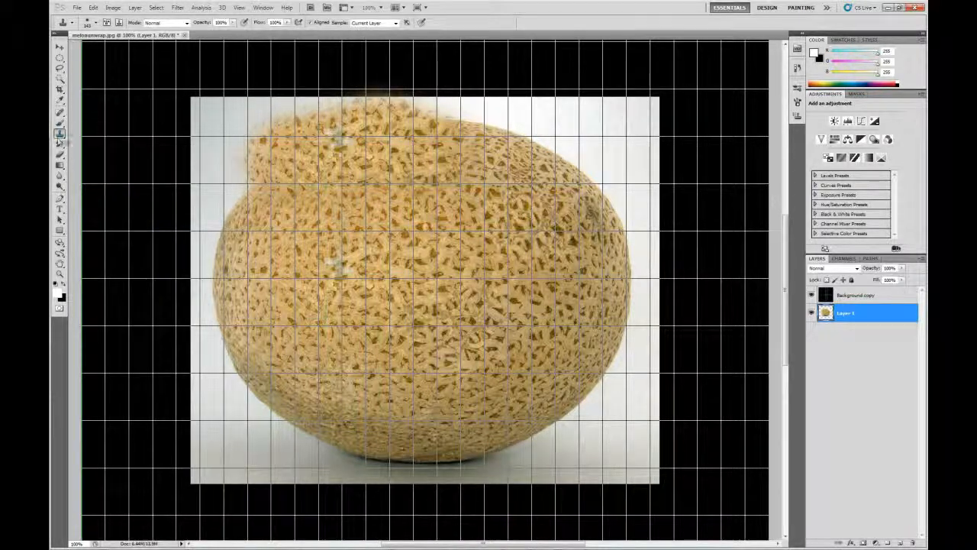
{"action": "mouse_move", "coordinate": [262, 218]}
{"action": "left_mouse_down"}
{"action": "mouse_move", "coordinate": [233, 202]}
{"action": "mouse_move", "coordinate": [214, 172]}
{"action": "mouse_move", "coordinate": [198, 191]}
{"action": "mouse_move", "coordinate": [221, 210]}
{"action": "left_mouse_up"}
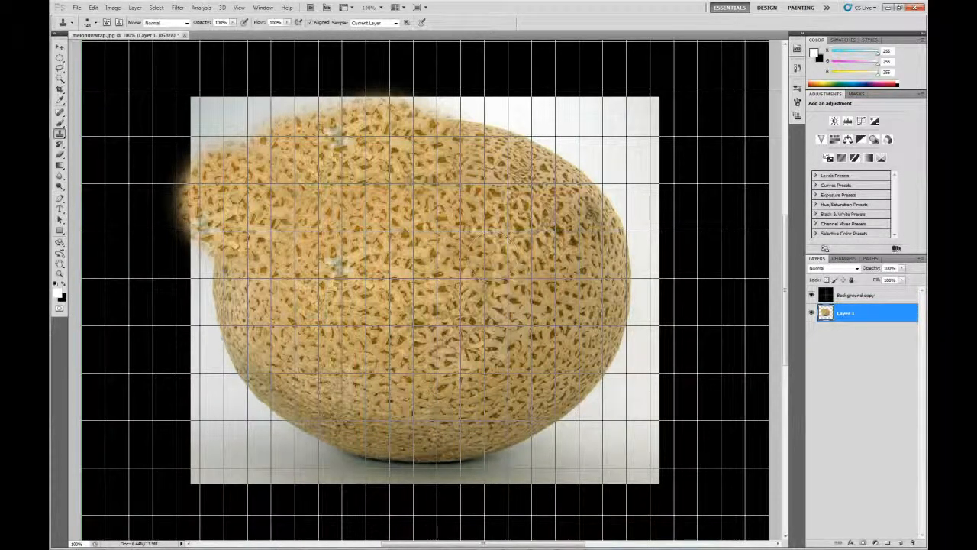
Clone rind texture around the melon's lower left, bottom and right edges, past the borders of the photo
{"action": "mouse_move", "coordinate": [588, 343]}
{"action": "left_mouse_down"}
{"action": "mouse_move", "coordinate": [653, 317]}
{"action": "mouse_move", "coordinate": [692, 321]}
{"action": "mouse_move", "coordinate": [639, 417]}
{"action": "mouse_move", "coordinate": [591, 447]}
{"action": "mouse_move", "coordinate": [555, 393]}
{"action": "left_mouse_up"}
{"action": "mouse_move", "coordinate": [484, 422]}
{"action": "left_mouse_down"}
{"action": "mouse_move", "coordinate": [454, 459]}
{"action": "mouse_move", "coordinate": [405, 473]}
{"action": "mouse_move", "coordinate": [324, 462]}
{"action": "mouse_move", "coordinate": [374, 497]}
{"action": "mouse_move", "coordinate": [306, 432]}
{"action": "mouse_move", "coordinate": [287, 439]}
{"action": "mouse_move", "coordinate": [256, 382]}
{"action": "mouse_move", "coordinate": [191, 366]}
{"action": "mouse_move", "coordinate": [229, 287]}
{"action": "mouse_move", "coordinate": [184, 321]}
{"action": "mouse_move", "coordinate": [208, 346]}
{"action": "mouse_move", "coordinate": [496, 488]}
{"action": "mouse_move", "coordinate": [458, 527]}
{"action": "mouse_move", "coordinate": [351, 523]}
{"action": "left_mouse_up"}
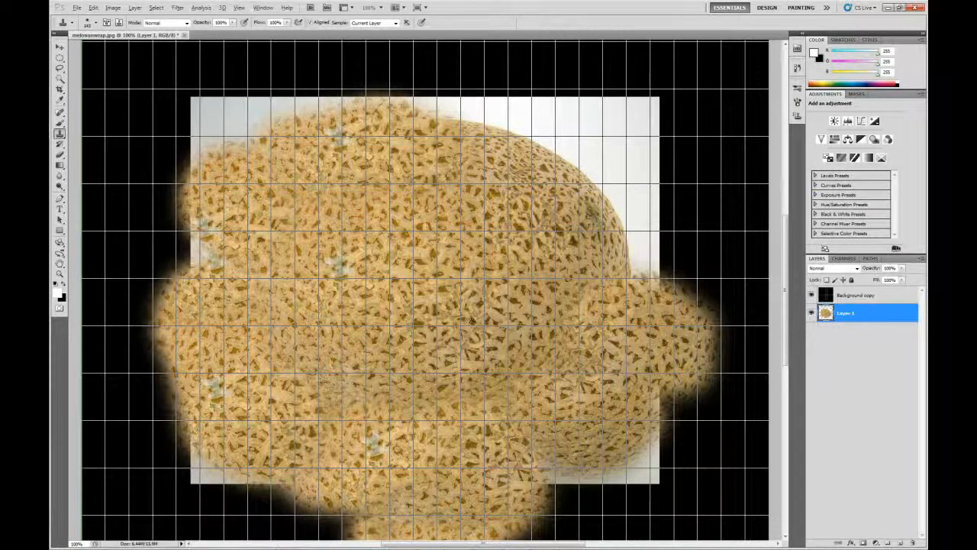
{"action": "mouse_move", "coordinate": [532, 482]}
{"action": "left_mouse_down"}
{"action": "mouse_move", "coordinate": [596, 504]}
{"action": "mouse_move", "coordinate": [633, 492]}
{"action": "mouse_move", "coordinate": [679, 497]}
{"action": "mouse_move", "coordinate": [666, 495]}
{"action": "left_mouse_up"}
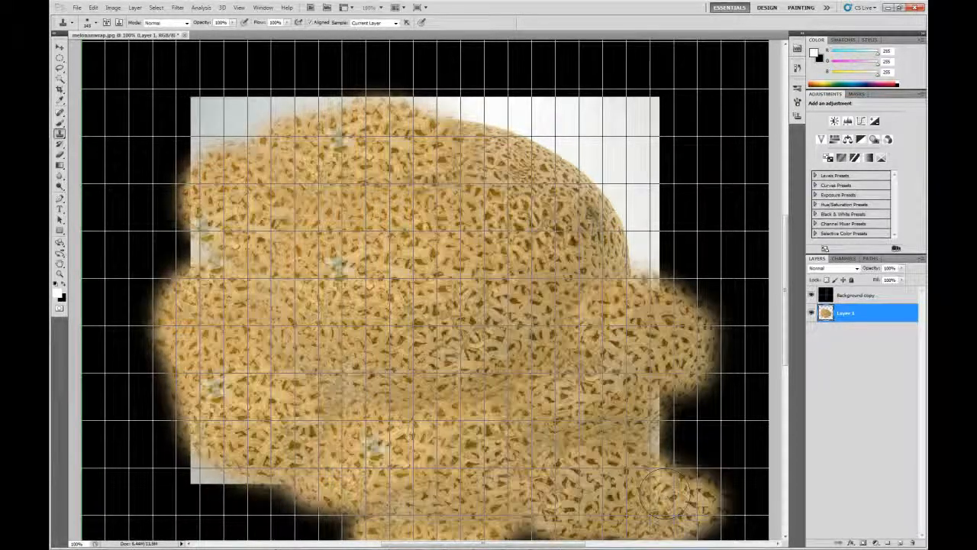
Extend the cloned rind texture across the lower part of the UV template and up along its left edge
{"action": "key", "text": "ctrl+minus"}
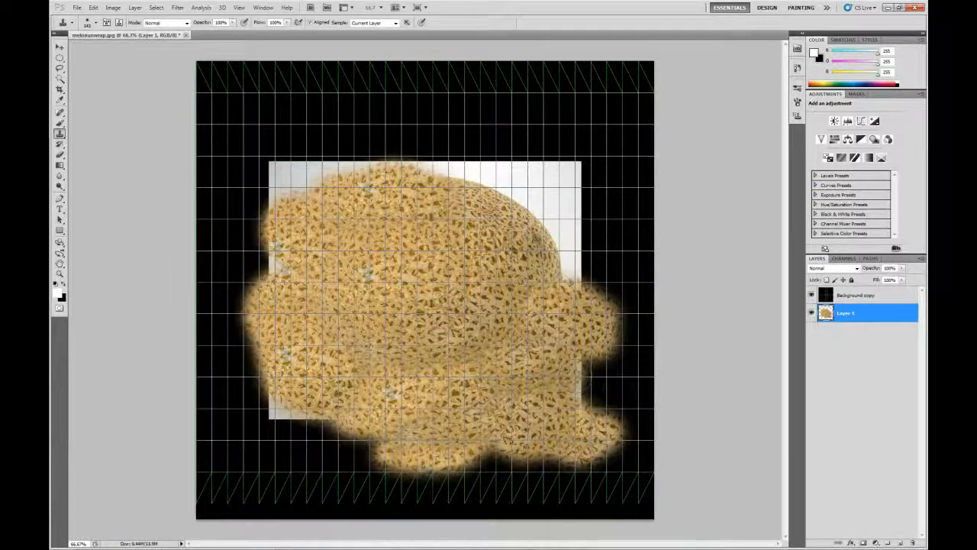
{"action": "mouse_move", "coordinate": [574, 380]}
{"action": "left_mouse_down"}
{"action": "mouse_move", "coordinate": [619, 382]}
{"action": "mouse_move", "coordinate": [655, 353]}
{"action": "mouse_move", "coordinate": [657, 435]}
{"action": "mouse_move", "coordinate": [604, 482]}
{"action": "mouse_move", "coordinate": [641, 495]}
{"action": "mouse_move", "coordinate": [558, 481]}
{"action": "mouse_move", "coordinate": [286, 472]}
{"action": "mouse_move", "coordinate": [225, 442]}
{"action": "mouse_move", "coordinate": [210, 458]}
{"action": "left_mouse_up"}
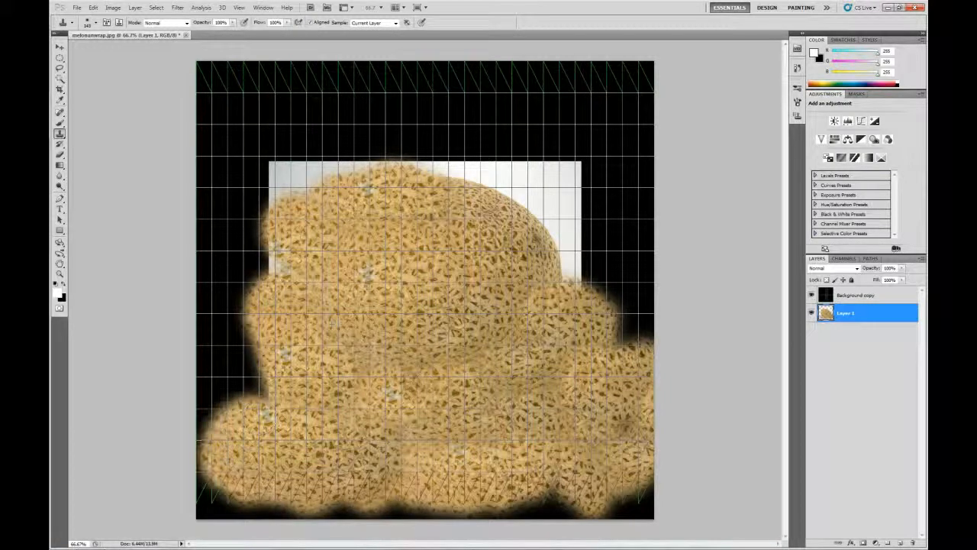
{"action": "mouse_move", "coordinate": [233, 399]}
{"action": "left_mouse_down"}
{"action": "mouse_move", "coordinate": [229, 382]}
{"action": "mouse_move", "coordinate": [214, 428]}
{"action": "mouse_move", "coordinate": [220, 497]}
{"action": "left_mouse_up"}
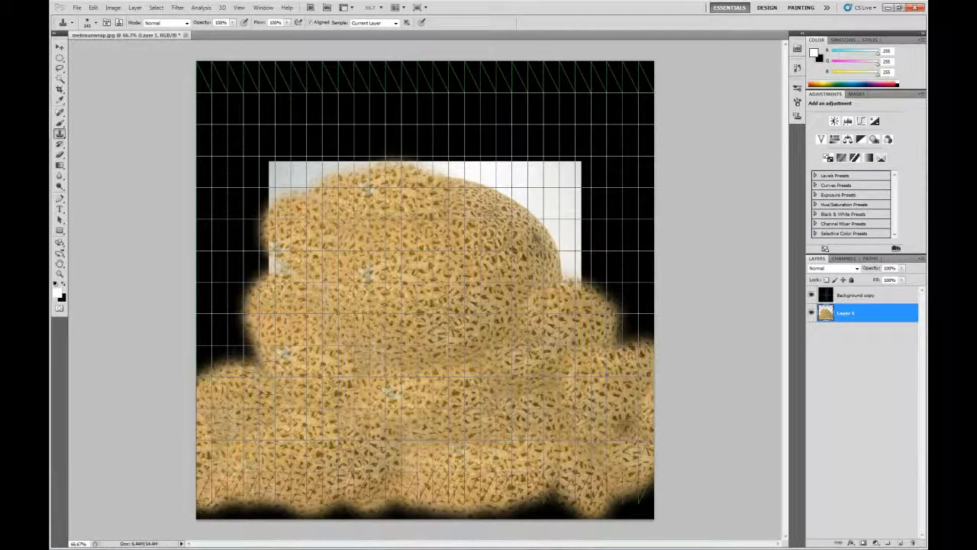
{"action": "mouse_move", "coordinate": [241, 375]}
{"action": "left_mouse_down"}
{"action": "mouse_move", "coordinate": [222, 355]}
{"action": "mouse_move", "coordinate": [229, 302]}
{"action": "mouse_move", "coordinate": [212, 264]}
{"action": "left_mouse_up"}
{"action": "mouse_move", "coordinate": [276, 269]}
{"action": "left_mouse_down"}
{"action": "mouse_move", "coordinate": [267, 248]}
{"action": "mouse_move", "coordinate": [222, 244]}
{"action": "mouse_move", "coordinate": [229, 210]}
{"action": "mouse_move", "coordinate": [261, 199]}
{"action": "mouse_move", "coordinate": [238, 207]}
{"action": "left_mouse_up"}
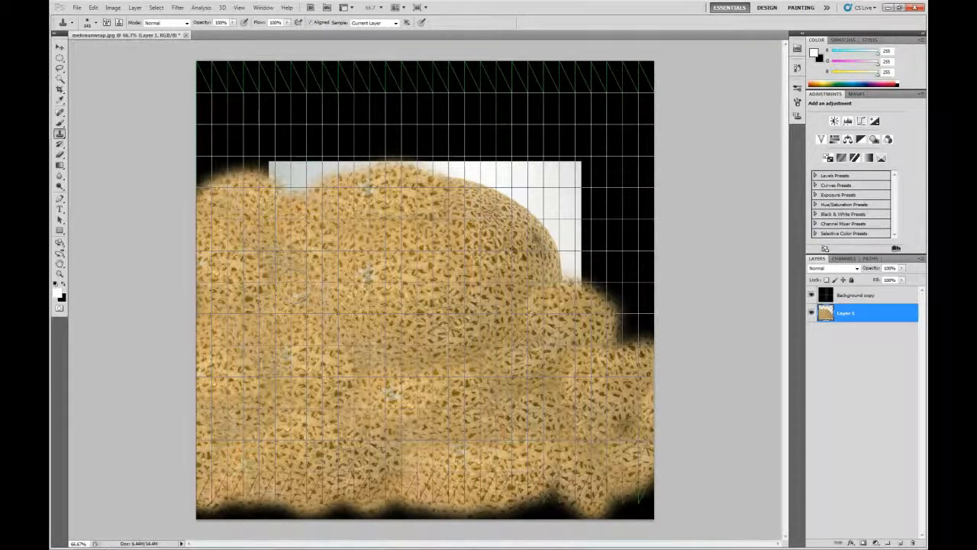
Clone rind texture over the upper part of the UV template, covering the photo's pale background up to the top edge
{"action": "mouse_move", "coordinate": [293, 288]}
{"action": "left_mouse_down"}
{"action": "mouse_move", "coordinate": [267, 153]}
{"action": "mouse_move", "coordinate": [236, 146]}
{"action": "mouse_move", "coordinate": [220, 195]}
{"action": "left_mouse_up"}
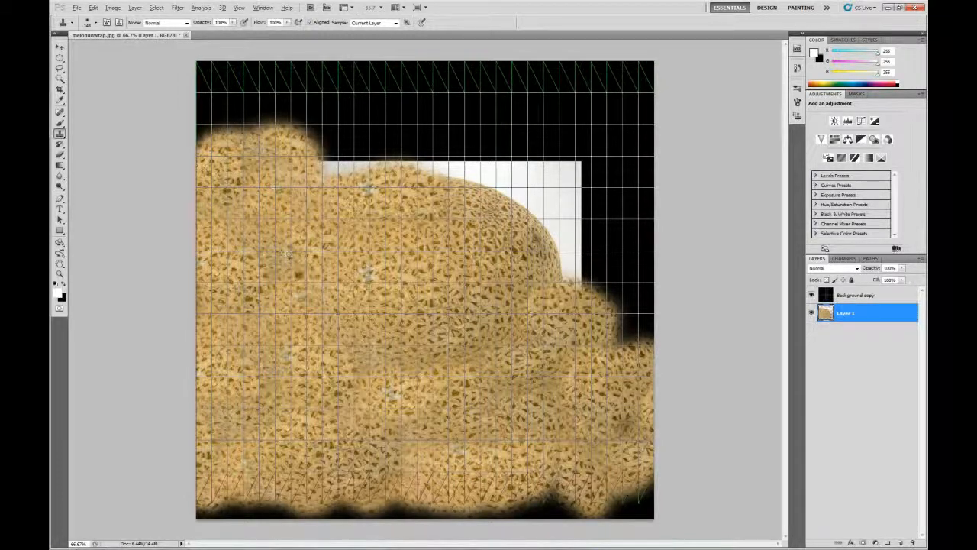
{"action": "mouse_move", "coordinate": [235, 145]}
{"action": "left_mouse_down"}
{"action": "mouse_move", "coordinate": [218, 96]}
{"action": "mouse_move", "coordinate": [244, 72]}
{"action": "mouse_move", "coordinate": [397, 122]}
{"action": "mouse_move", "coordinate": [404, 149]}
{"action": "mouse_move", "coordinate": [348, 152]}
{"action": "left_mouse_up"}
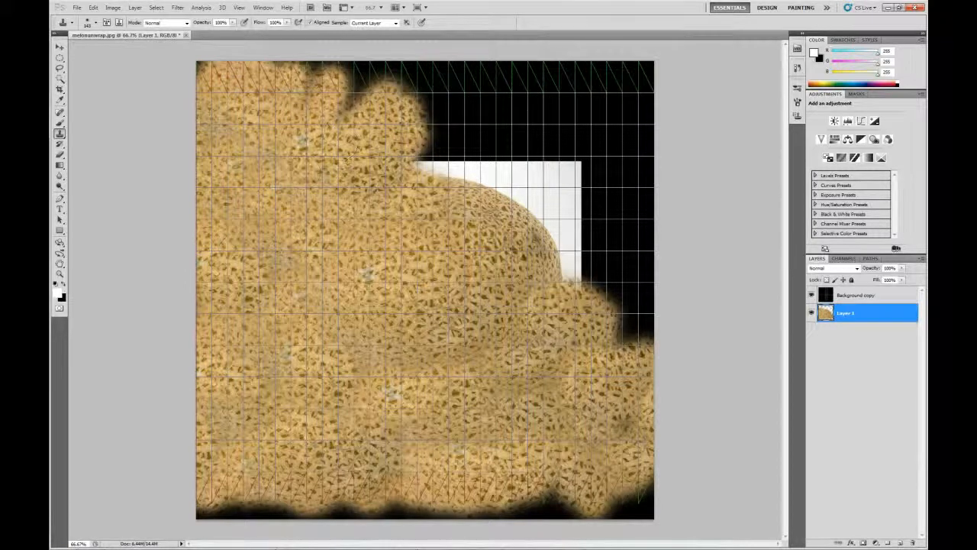
{"action": "mouse_move", "coordinate": [645, 336]}
{"action": "left_mouse_down"}
{"action": "mouse_move", "coordinate": [634, 313]}
{"action": "mouse_move", "coordinate": [569, 347]}
{"action": "left_mouse_up"}
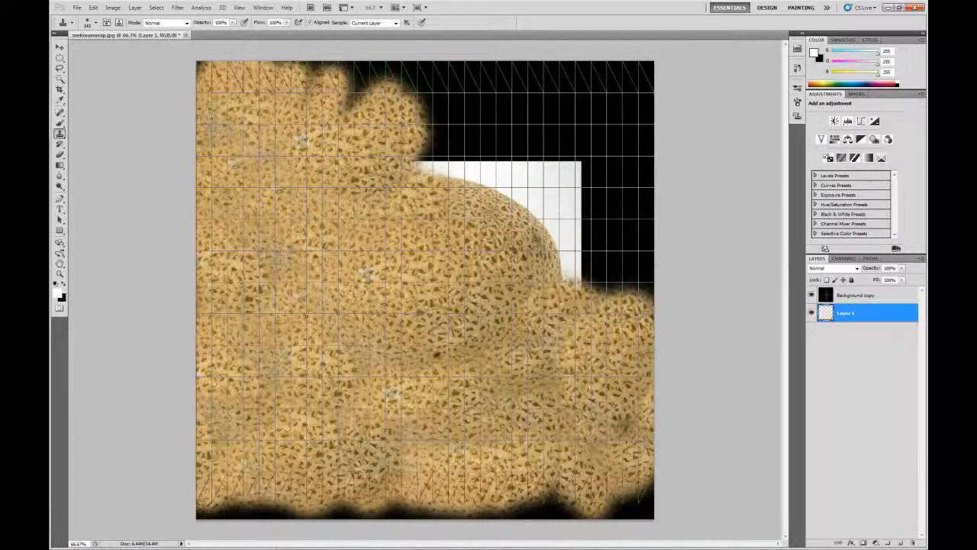
{"action": "mouse_move", "coordinate": [557, 271]}
{"action": "left_mouse_down"}
{"action": "mouse_move", "coordinate": [504, 222]}
{"action": "mouse_move", "coordinate": [432, 187]}
{"action": "mouse_move", "coordinate": [409, 152]}
{"action": "mouse_move", "coordinate": [428, 114]}
{"action": "left_mouse_up"}
{"action": "mouse_move", "coordinate": [489, 137]}
{"action": "left_mouse_down"}
{"action": "mouse_move", "coordinate": [496, 281]}
{"action": "mouse_move", "coordinate": [619, 283]}
{"action": "mouse_move", "coordinate": [600, 233]}
{"action": "mouse_move", "coordinate": [497, 172]}
{"action": "left_mouse_up"}
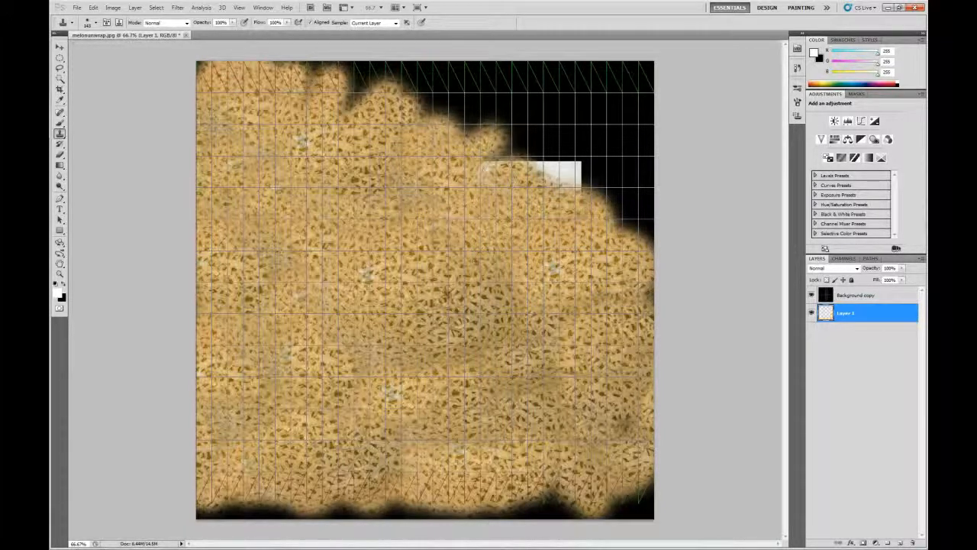
{"action": "mouse_move", "coordinate": [558, 267]}
{"action": "left_mouse_down"}
{"action": "mouse_move", "coordinate": [645, 229]}
{"action": "mouse_move", "coordinate": [603, 183]}
{"action": "mouse_move", "coordinate": [534, 203]}
{"action": "mouse_move", "coordinate": [633, 233]}
{"action": "mouse_move", "coordinate": [603, 156]}
{"action": "mouse_move", "coordinate": [472, 174]}
{"action": "mouse_move", "coordinate": [435, 99]}
{"action": "mouse_move", "coordinate": [352, 73]}
{"action": "mouse_move", "coordinate": [302, 73]}
{"action": "left_mouse_up"}
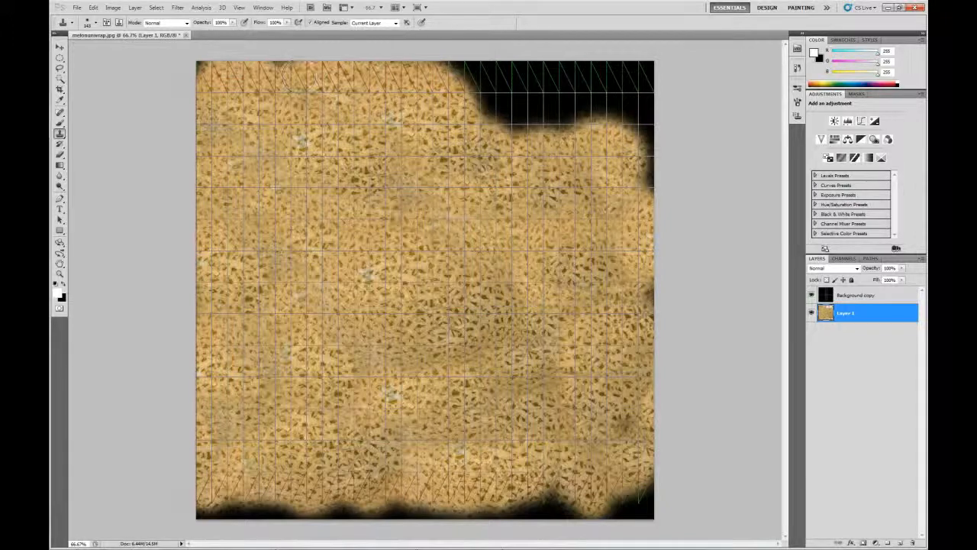
{"action": "mouse_move", "coordinate": [518, 109]}
{"action": "left_mouse_down"}
{"action": "mouse_move", "coordinate": [474, 99]}
{"action": "mouse_move", "coordinate": [466, 81]}
{"action": "mouse_move", "coordinate": [646, 109]}
{"action": "mouse_move", "coordinate": [634, 76]}
{"action": "mouse_move", "coordinate": [572, 69]}
{"action": "left_mouse_up"}
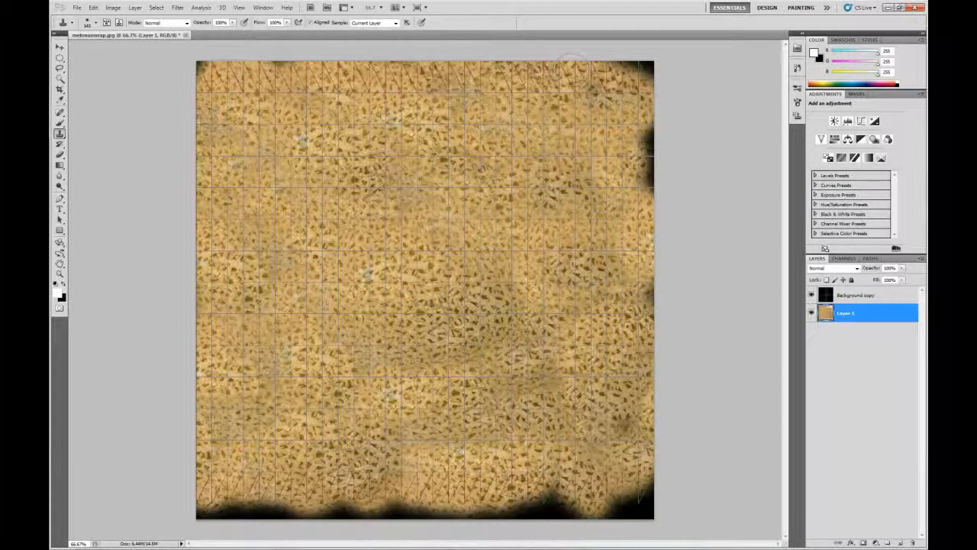
Clone rind over the remaining dark patches along the template's right edge, bottom edge and upper-left corner
{"action": "left_click_drag", "start_coordinate": [645, 130], "coordinate": [630, 250]}
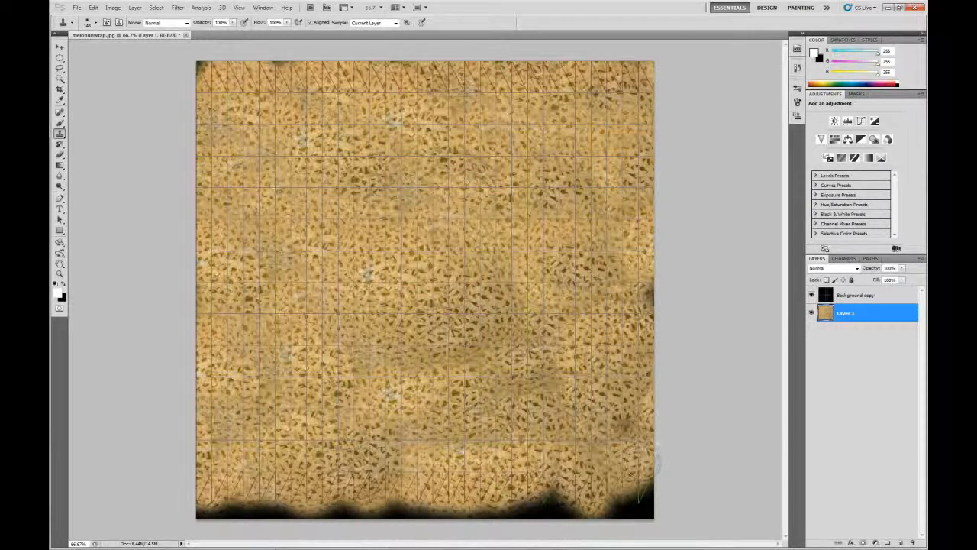
{"action": "mouse_move", "coordinate": [655, 458]}
{"action": "left_mouse_down"}
{"action": "mouse_move", "coordinate": [611, 493]}
{"action": "mouse_move", "coordinate": [203, 508]}
{"action": "left_mouse_up"}
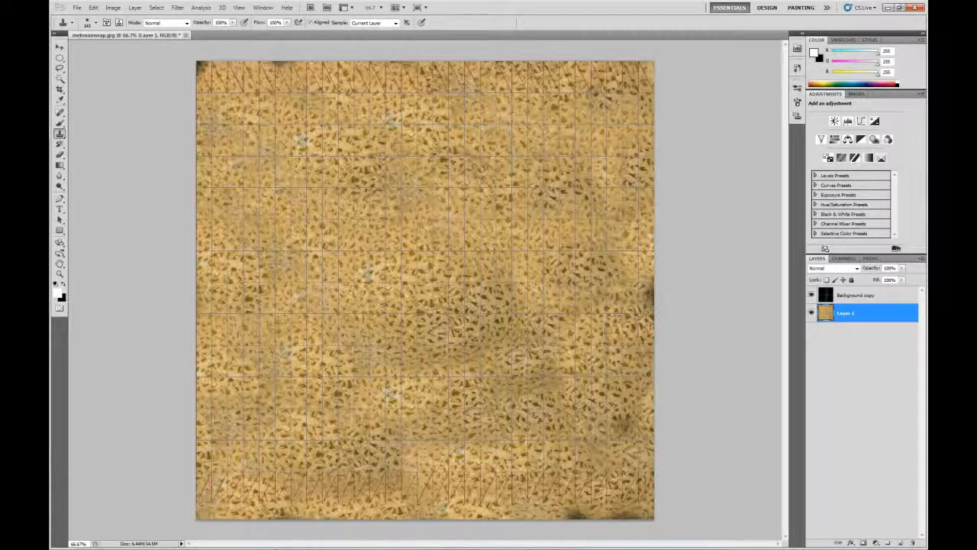
{"action": "left_click", "coordinate": [654, 303]}
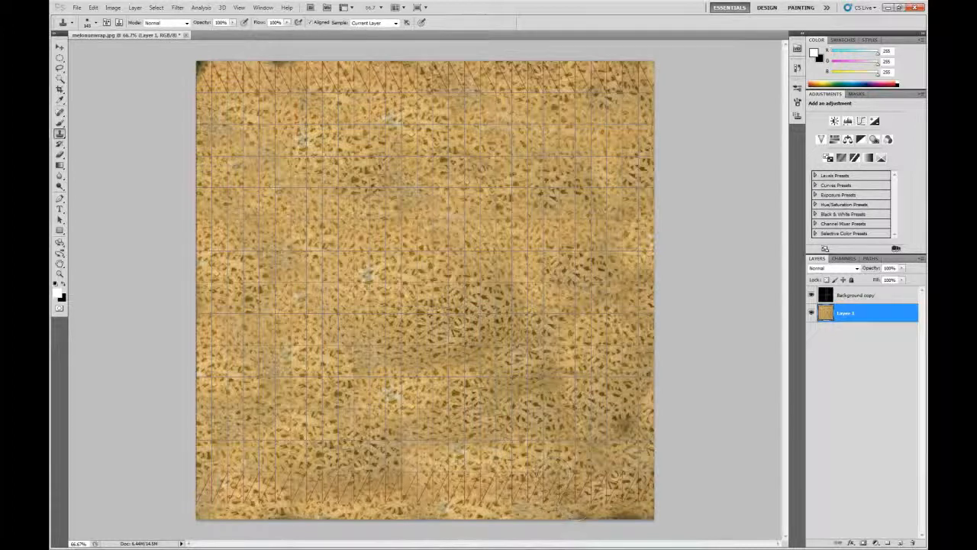
{"action": "left_click", "coordinate": [618, 418]}
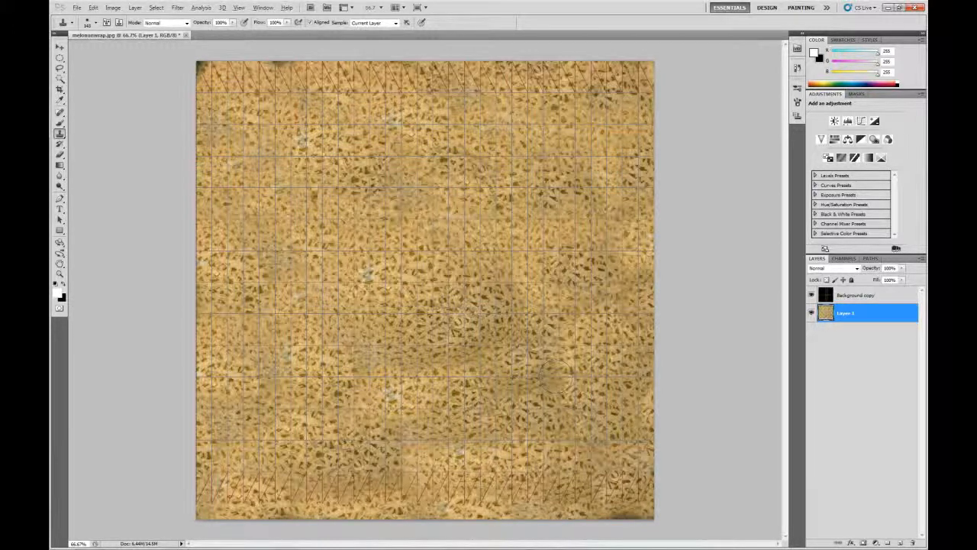
{"action": "left_click_drag", "start_coordinate": [206, 73], "coordinate": [300, 75]}
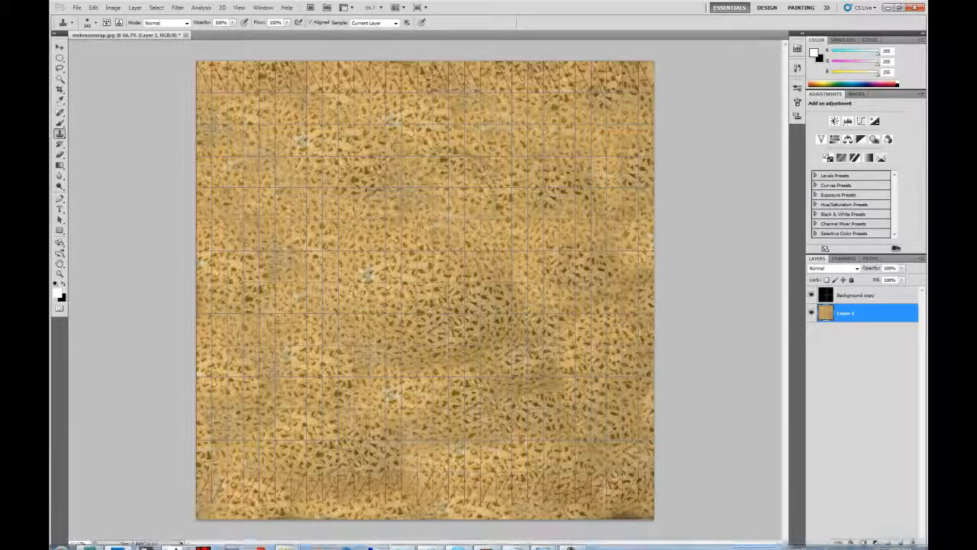
Switch to 3ds Max, close the UV rendering and editing windows, and delete the melon's Unwrap UVW modifier
{"action": "left_click", "coordinate": [91, 541]}
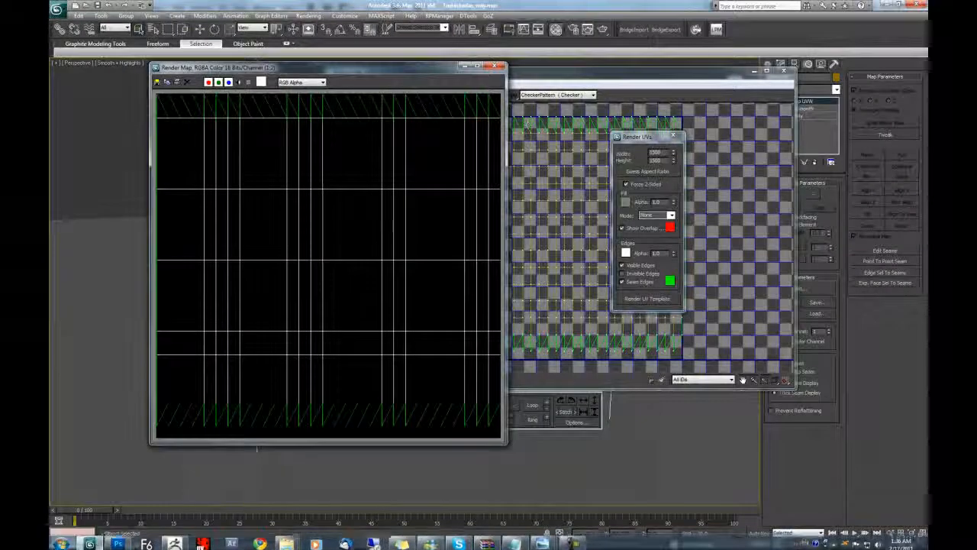
{"action": "left_click", "coordinate": [674, 136]}
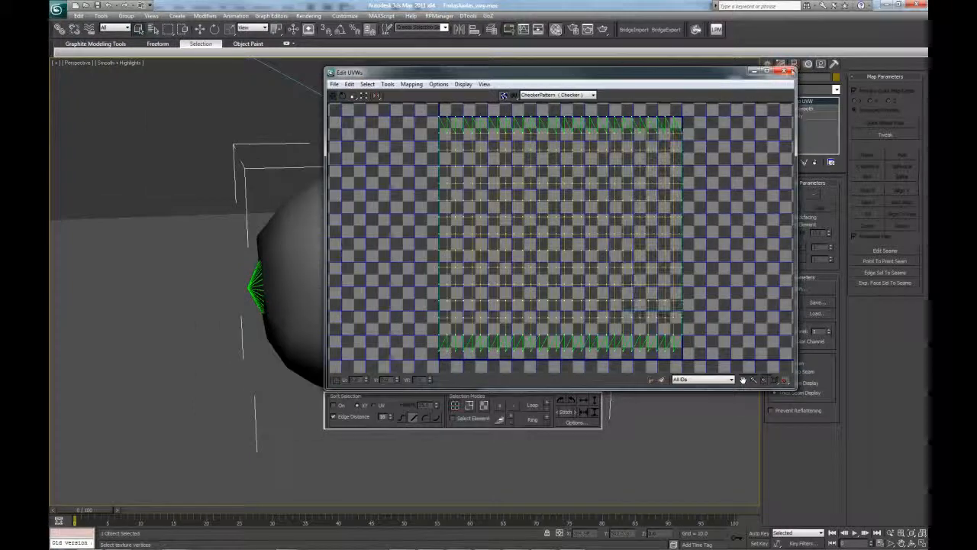
{"action": "left_click", "coordinate": [783, 70]}
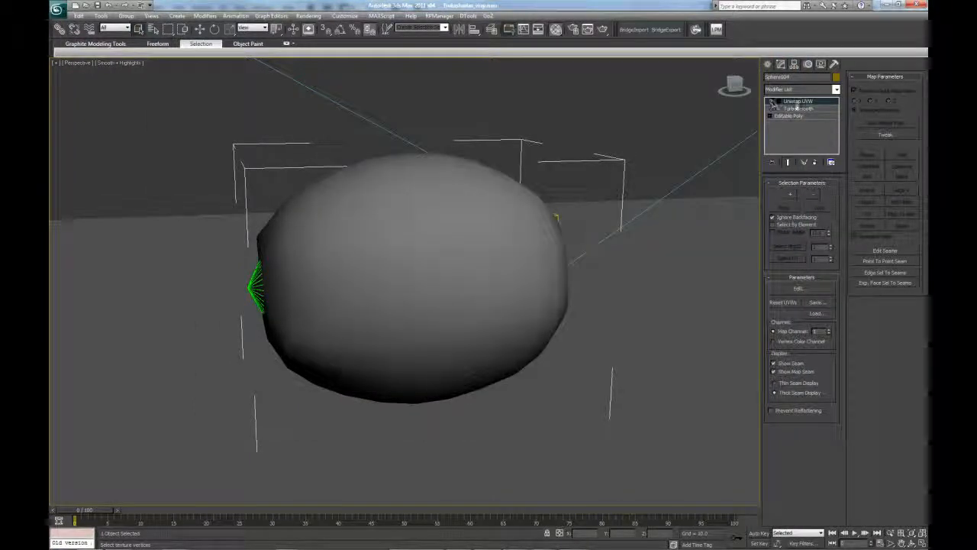
{"action": "right_click", "coordinate": [796, 101]}
{"action": "left_click", "coordinate": [816, 113]}
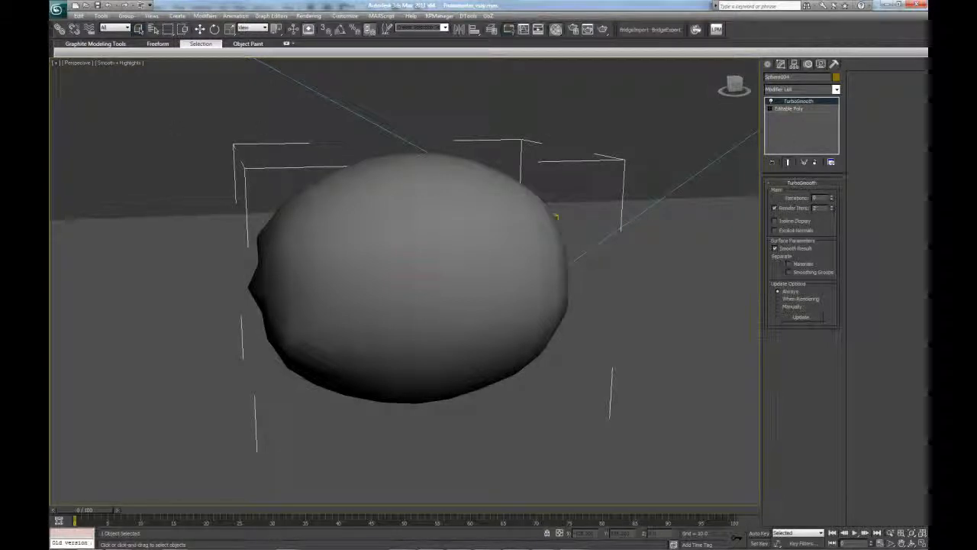
Enable the diffuse map of the melon material and open its Checker map for editing
{"action": "key", "text": "m"}
{"action": "left_click_drag", "start_coordinate": [292, 150], "coordinate": [718, 84]}
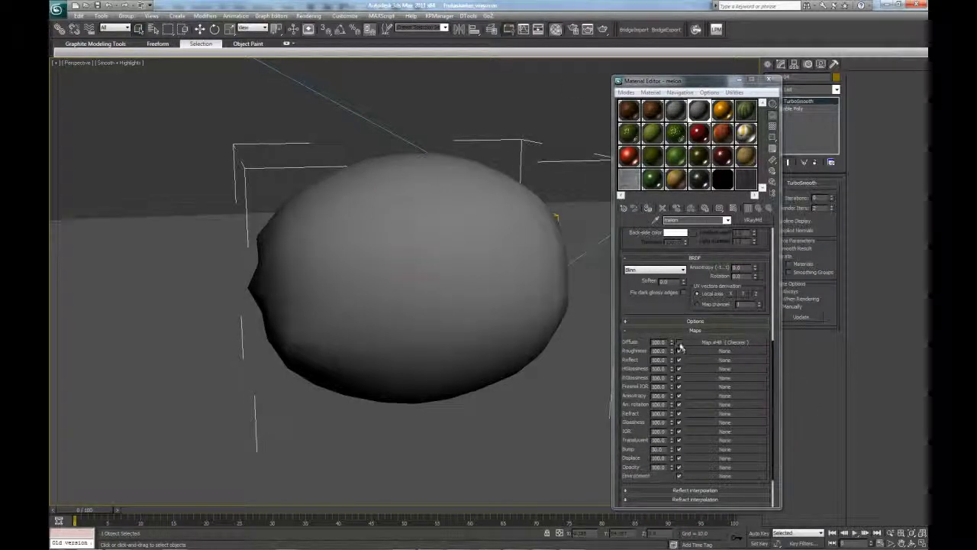
{"action": "left_click", "coordinate": [679, 344]}
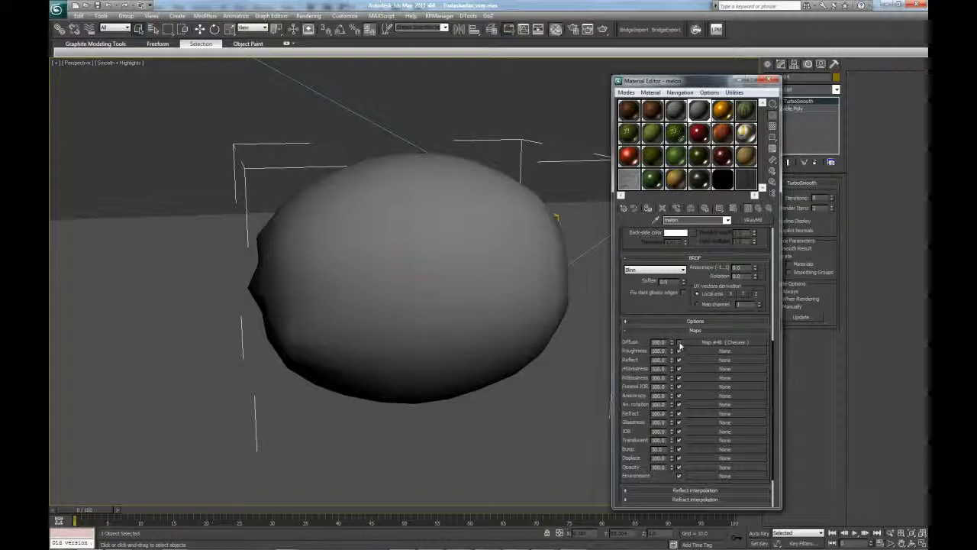
{"action": "left_click", "coordinate": [748, 344]}
Replace the Checker map with the bitmap melonflat.jpg from the tex folder and show it in the viewport
{"action": "left_click", "coordinate": [752, 220]}
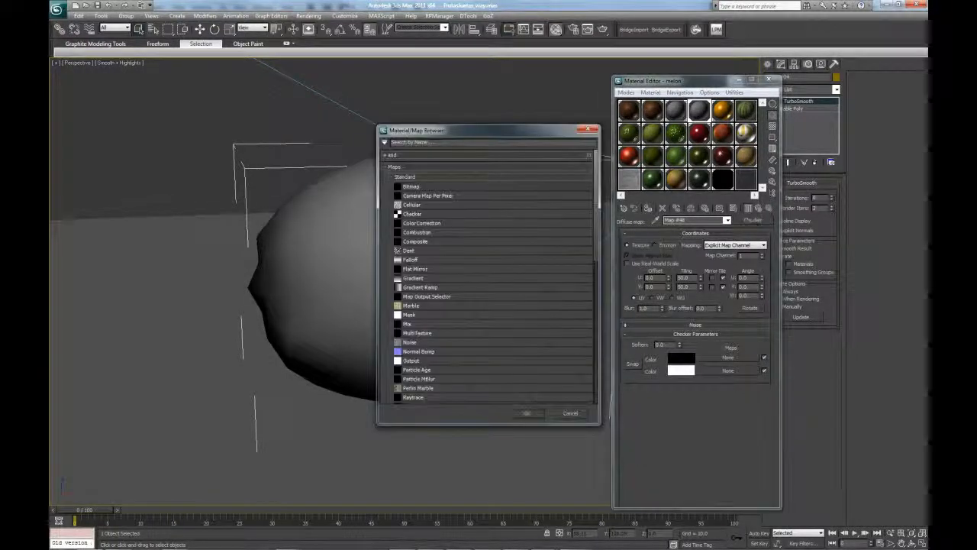
{"action": "double_click", "coordinate": [438, 187]}
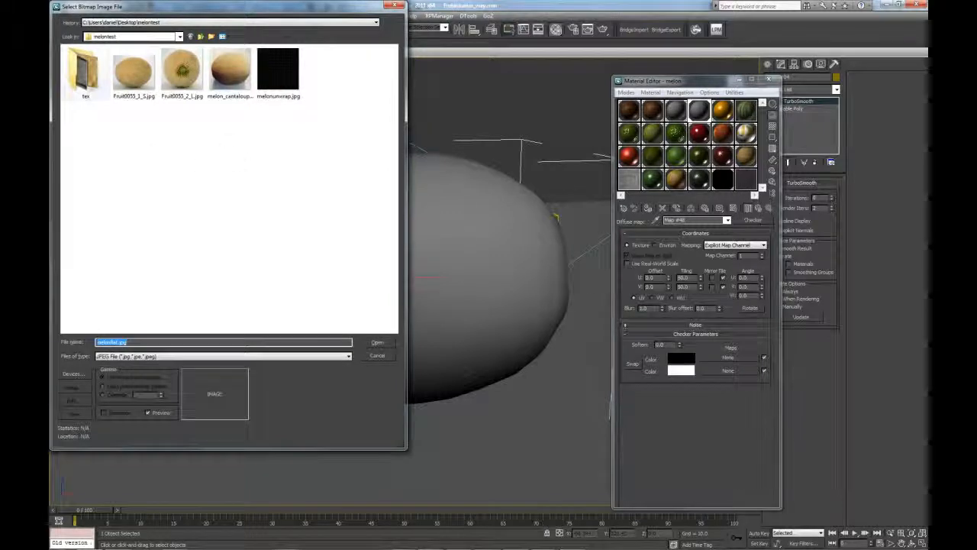
{"action": "double_click", "coordinate": [85, 73]}
{"action": "double_click", "coordinate": [177, 77]}
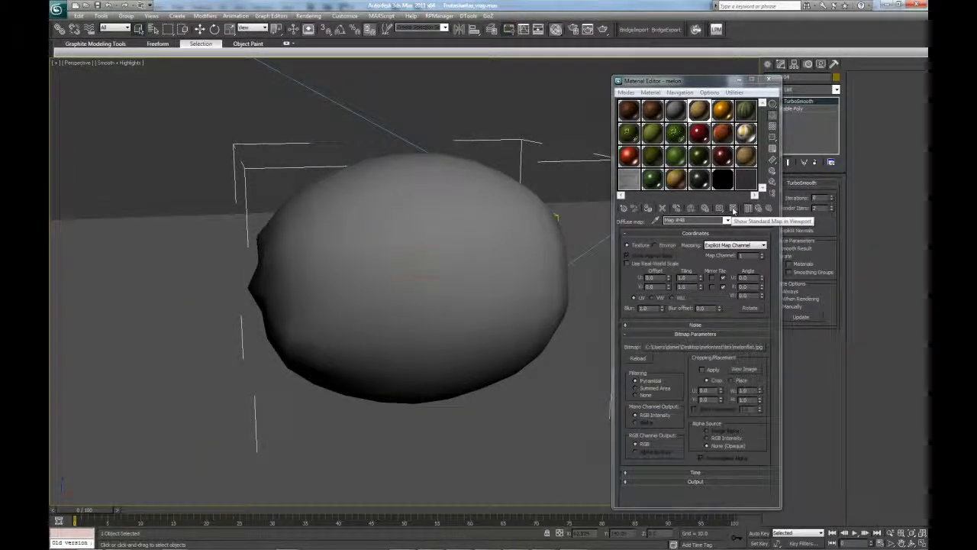
{"action": "left_click", "coordinate": [734, 209]}
{"action": "left_click", "coordinate": [486, 119]}
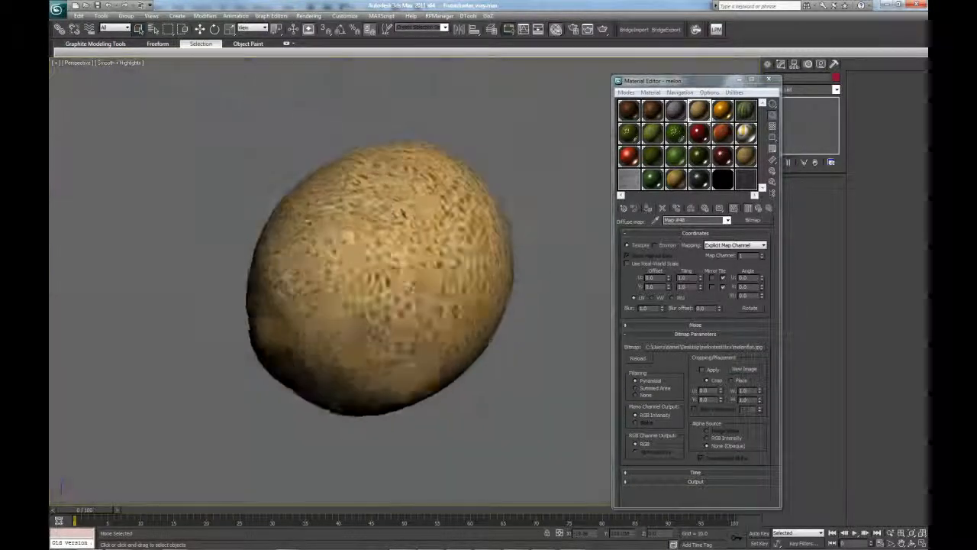
Examine the textured melon from its end and sides for stretching and seams in the rind pattern
{"action": "middle_click_drag", "start_coordinate": [382, 306], "coordinate": [373, 242], "text": "alt"}
{"action": "scroll", "coordinate": [308, 198], "scroll_direction": "down", "scroll_amount": 4}
{"action": "scroll", "coordinate": [405, 305], "scroll_direction": "up", "scroll_amount": 4}
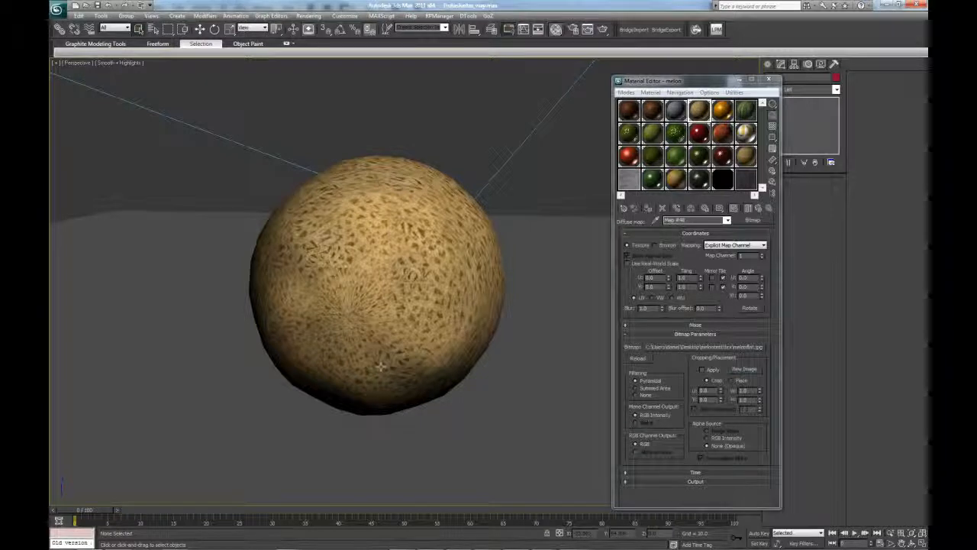
{"action": "middle_click_drag", "start_coordinate": [386, 334], "coordinate": [382, 351], "text": "alt"}
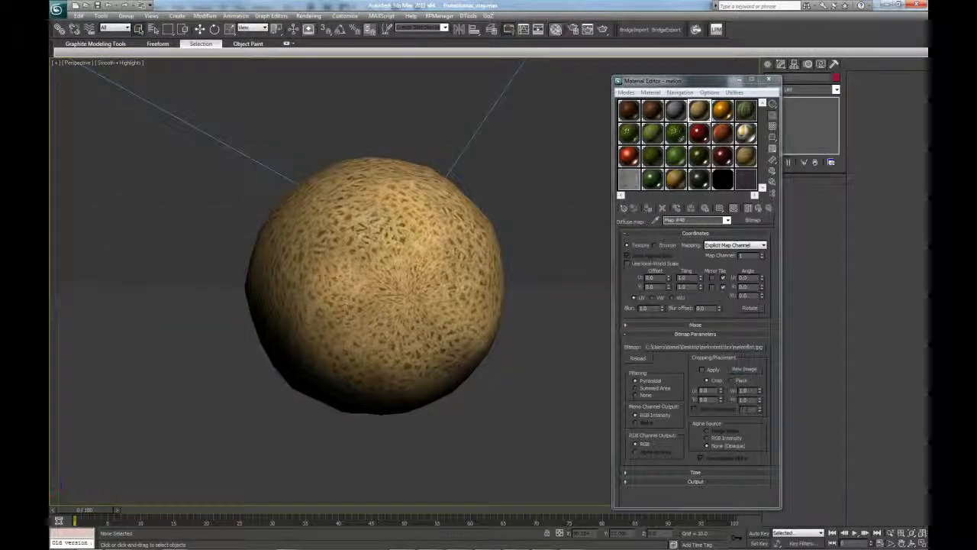
{"action": "middle_click_drag", "start_coordinate": [368, 291], "coordinate": [563, 217], "text": "alt"}
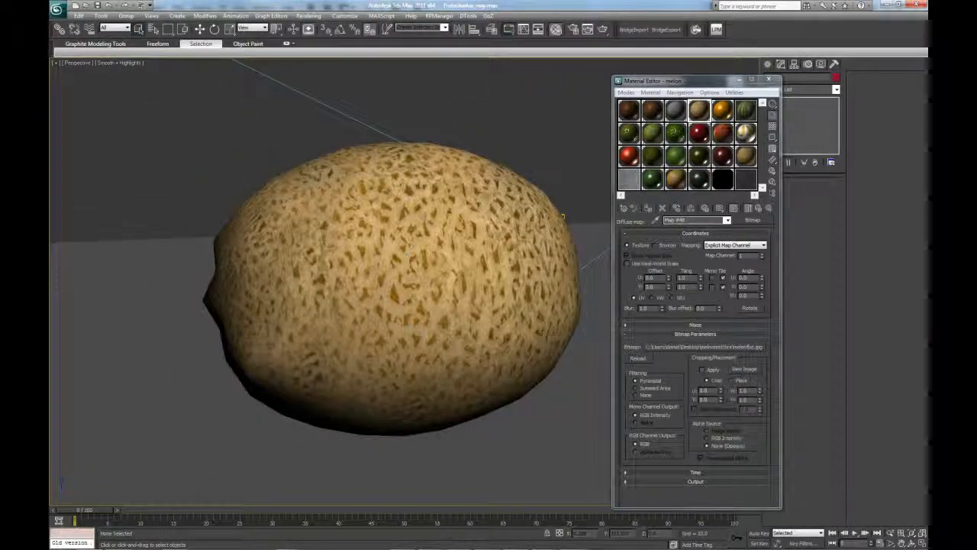
{"action": "left_click", "coordinate": [448, 187]}
{"action": "middle_click_drag", "start_coordinate": [448, 187], "coordinate": [445, 275], "text": "alt"}
{"action": "scroll", "coordinate": [371, 295], "scroll_direction": "down", "scroll_amount": 5}
{"action": "scroll", "coordinate": [421, 299], "scroll_direction": "up", "scroll_amount": 5}
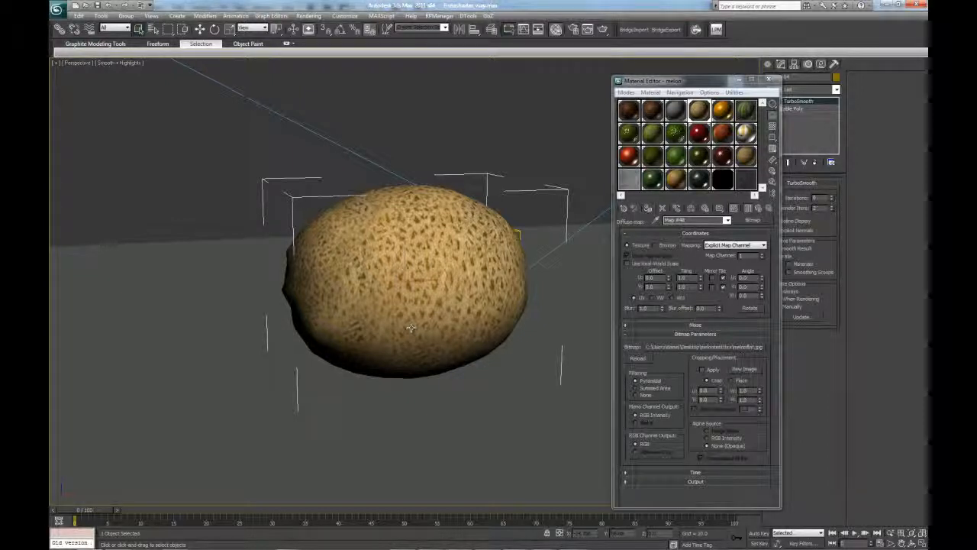
{"action": "middle_click_drag", "start_coordinate": [392, 271], "coordinate": [399, 264], "text": "alt"}
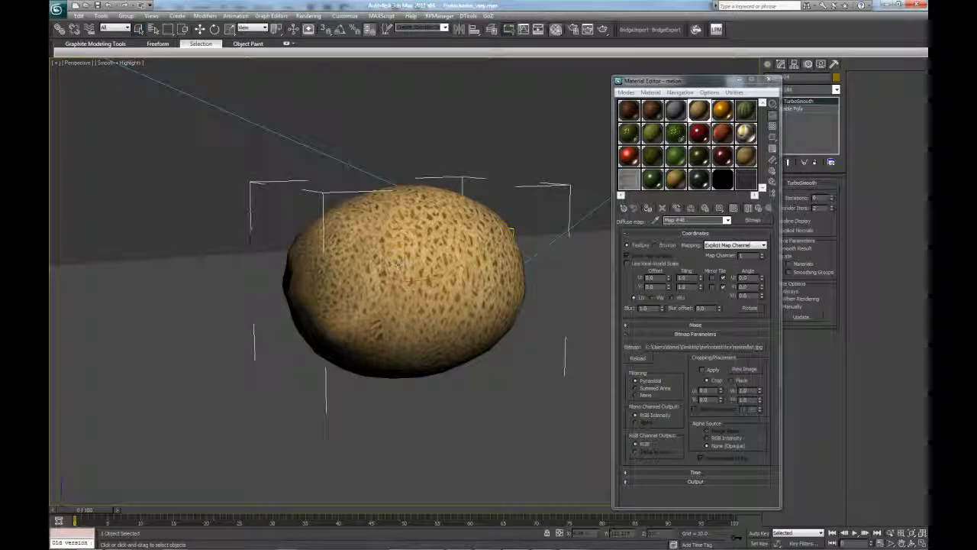
Render the perspective view and compare the melon with the reference photos Fruit0055_1_S.jpg and Fruit0055_2_L.jpg
{"action": "key", "text": "shift+q"}
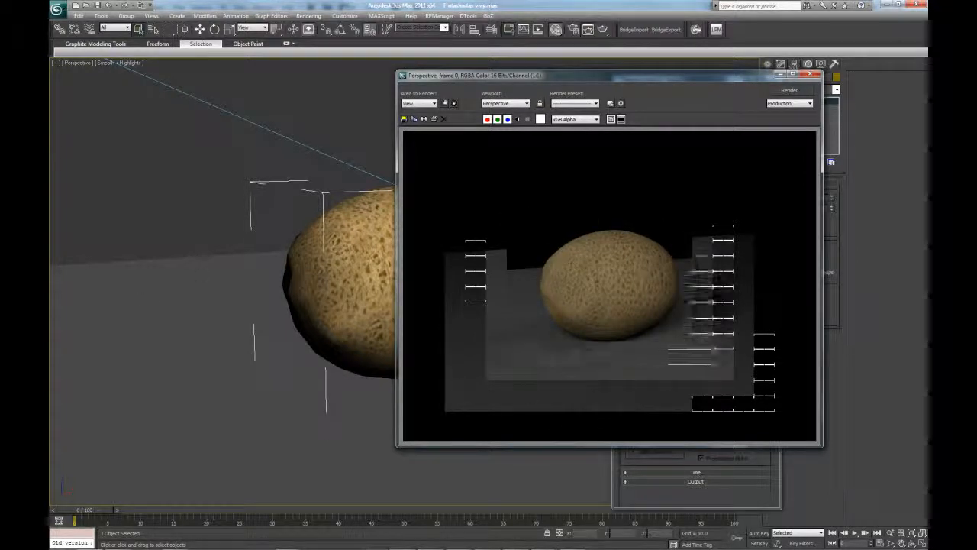
{"action": "mouse_move", "coordinate": [502, 548]}
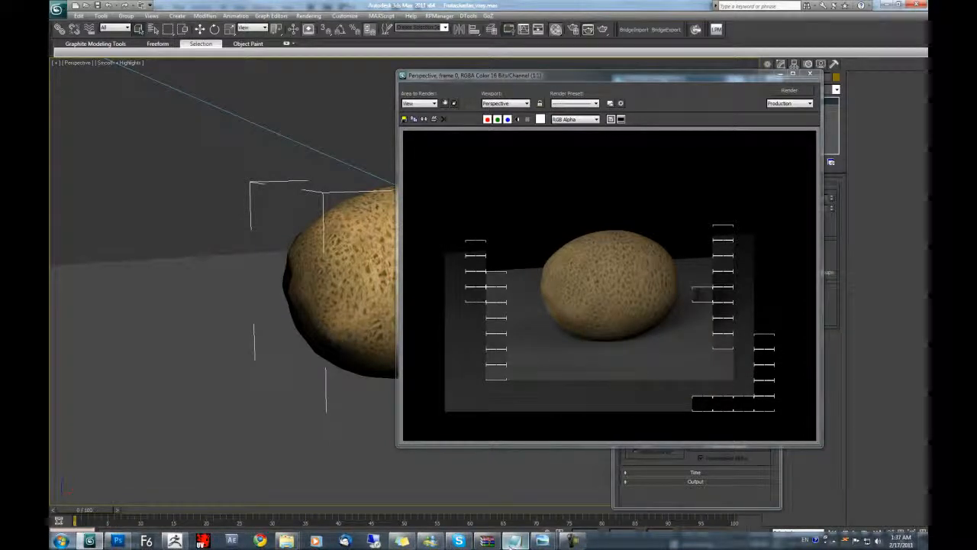
{"action": "mouse_move", "coordinate": [542, 542]}
{"action": "left_click", "coordinate": [592, 501]}
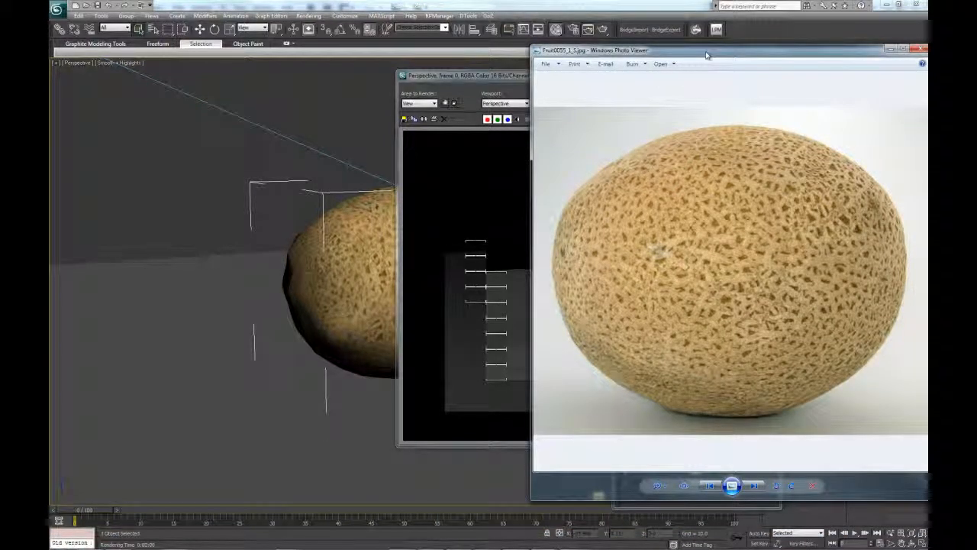
{"action": "key", "text": "Right"}
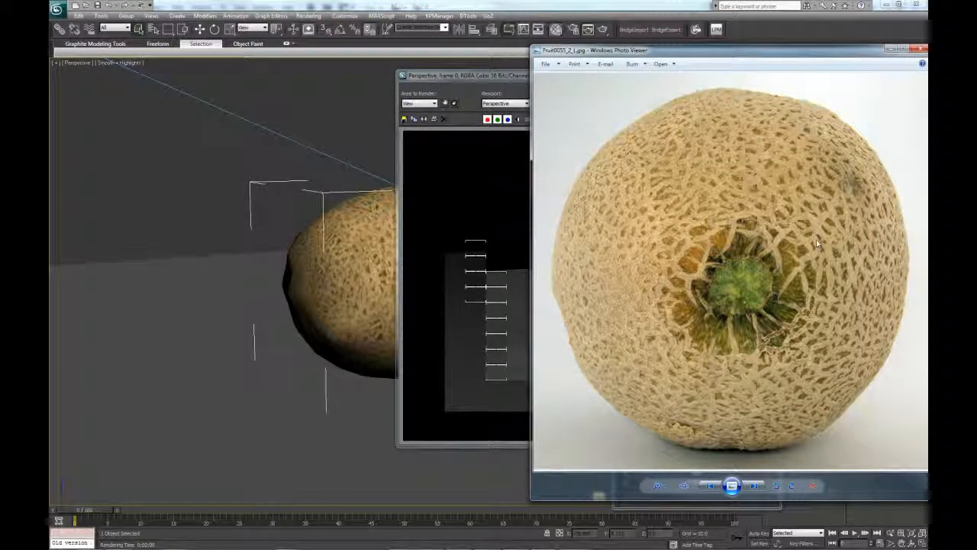
Bring the render window forward, move it off the melon's right side, and put the Material Editor away
{"action": "left_click", "coordinate": [488, 77]}
{"action": "left_click_drag", "start_coordinate": [543, 76], "coordinate": [195, 63]}
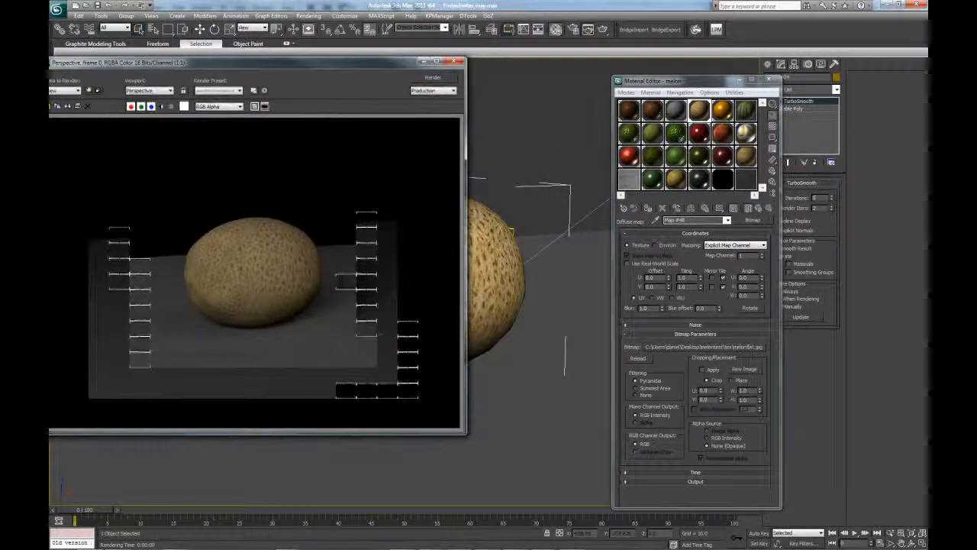
{"action": "left_click_drag", "start_coordinate": [704, 86], "coordinate": [51, 149]}
{"action": "left_click", "coordinate": [491, 114]}
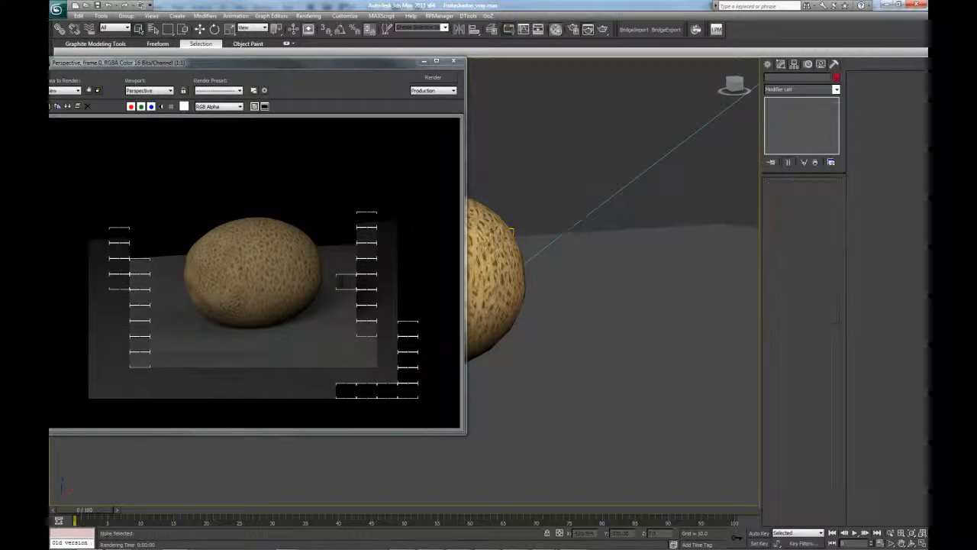
Add an Unwrap UVW modifier to the melon between Editable Poly and TurboSmooth, and open its UV editor
{"action": "left_click", "coordinate": [495, 231]}
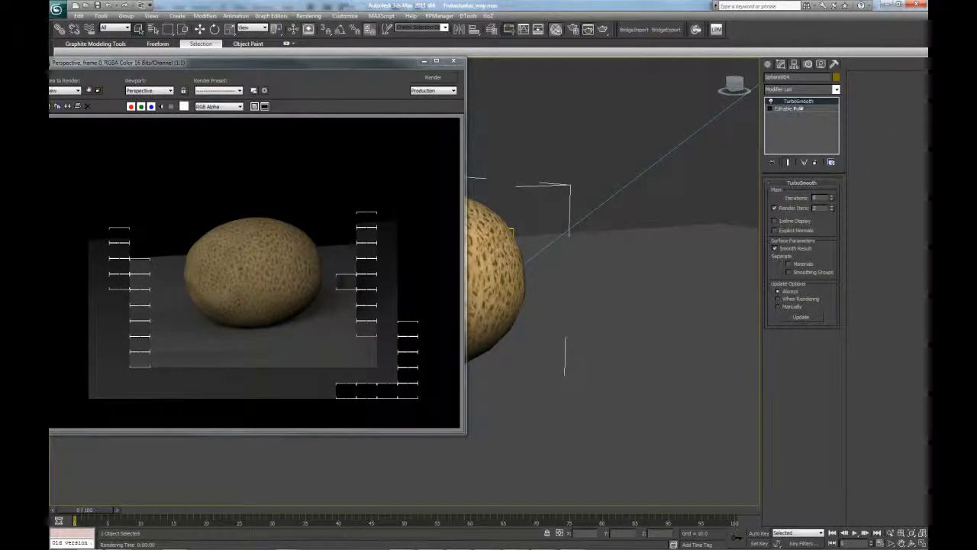
{"action": "left_click", "coordinate": [785, 108]}
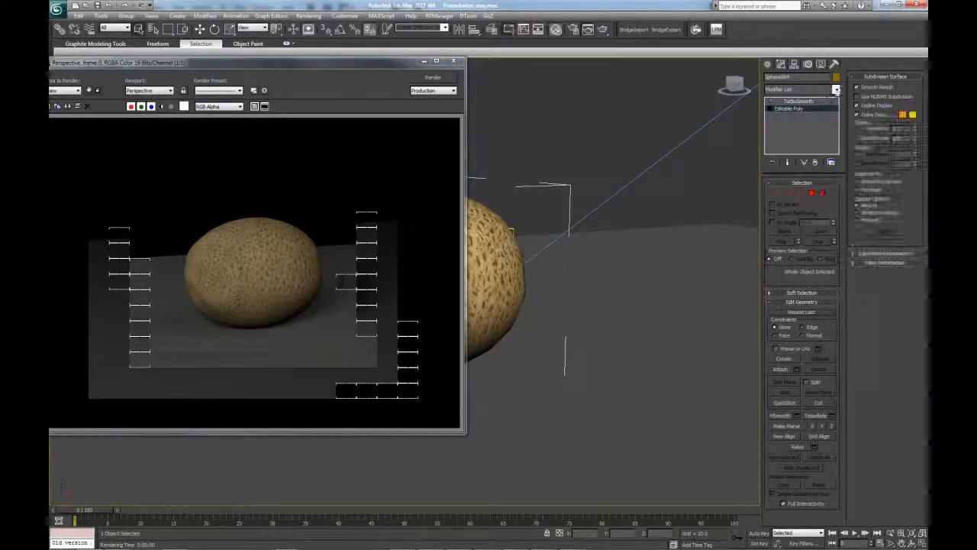
{"action": "left_click", "coordinate": [836, 89]}
{"action": "left_click_drag", "start_coordinate": [837, 108], "coordinate": [844, 371]}
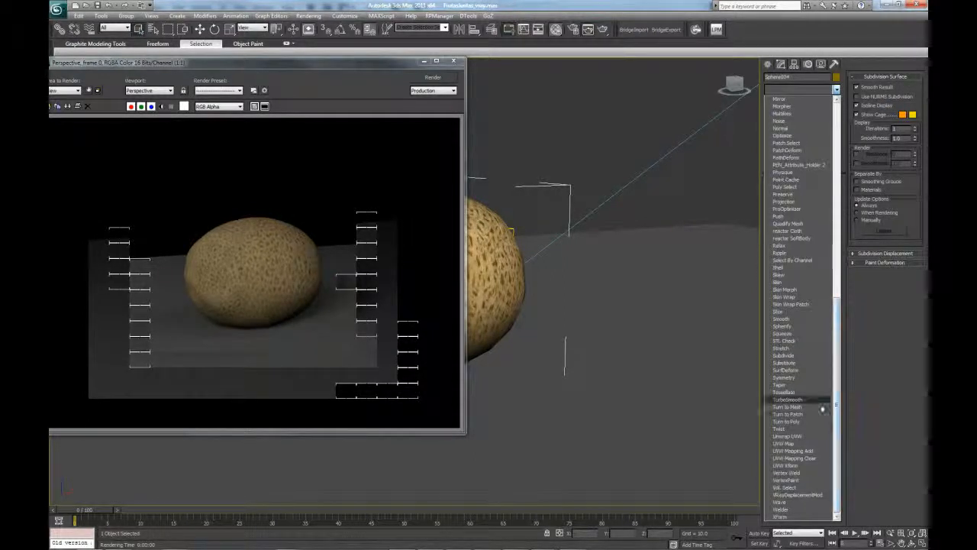
{"action": "left_click", "coordinate": [802, 438]}
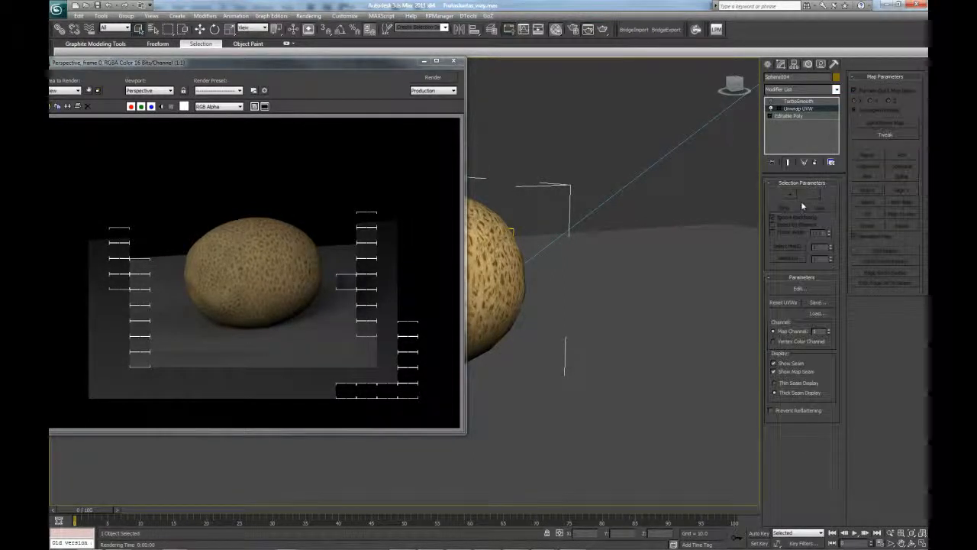
{"action": "left_click", "coordinate": [800, 290]}
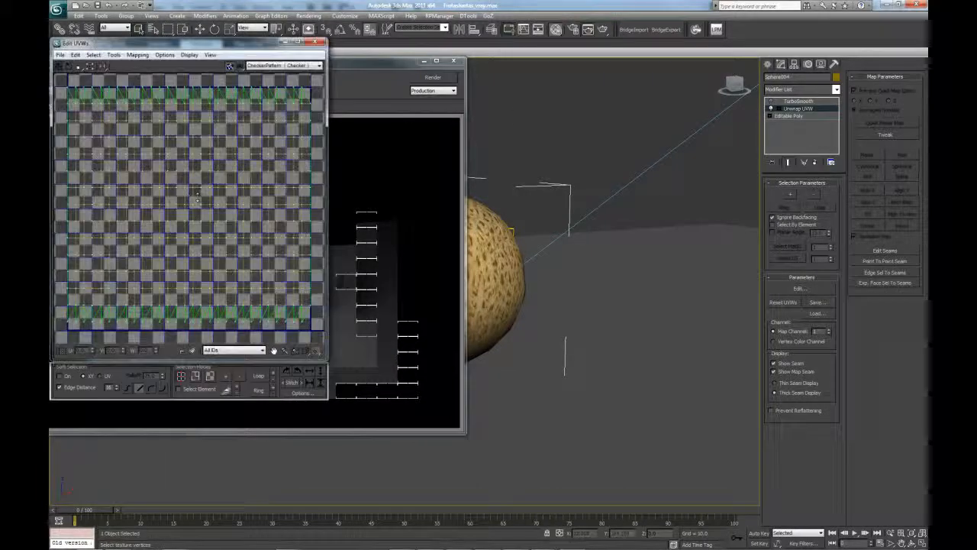
Move the UV editor and render window aside and examine the UV seam and pole on the melon's end
{"action": "left_click_drag", "start_coordinate": [186, 49], "coordinate": [704, 93]}
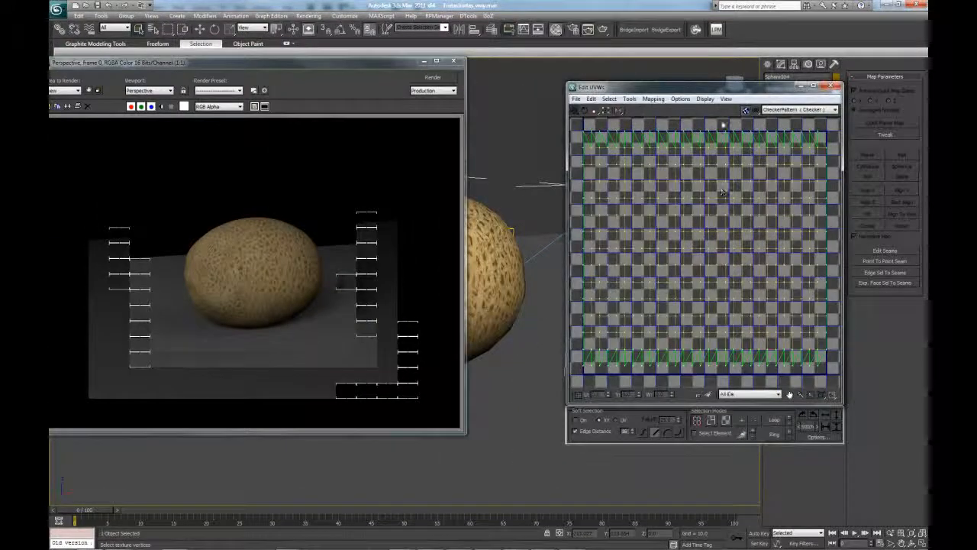
{"action": "middle_click_drag", "start_coordinate": [480, 192], "coordinate": [551, 163]}
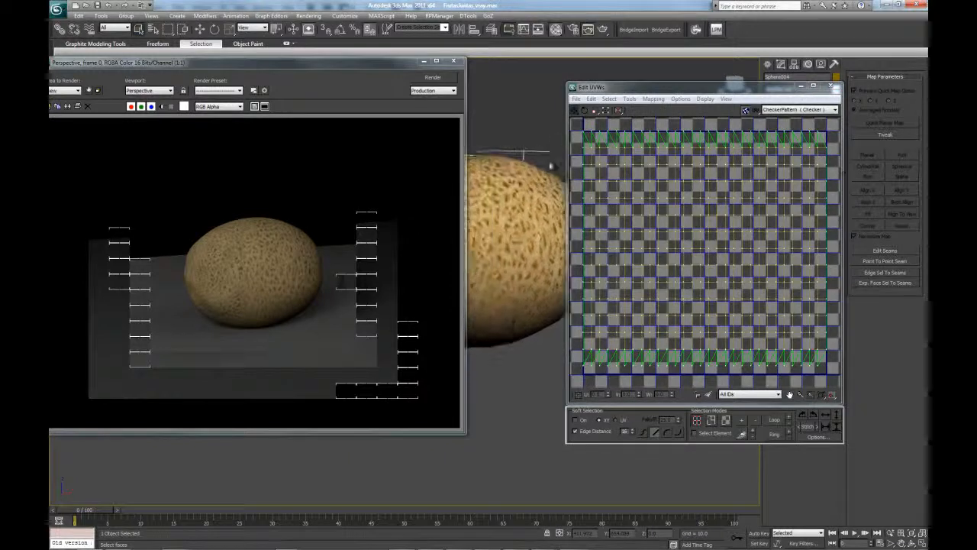
{"action": "left_click_drag", "start_coordinate": [368, 66], "coordinate": [292, 65]}
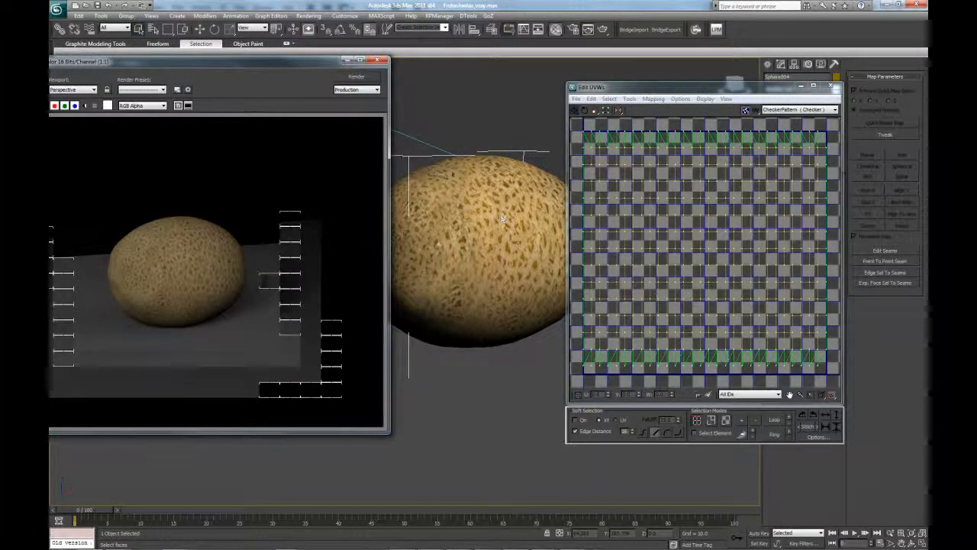
{"action": "middle_click_drag", "start_coordinate": [443, 206], "coordinate": [505, 224]}
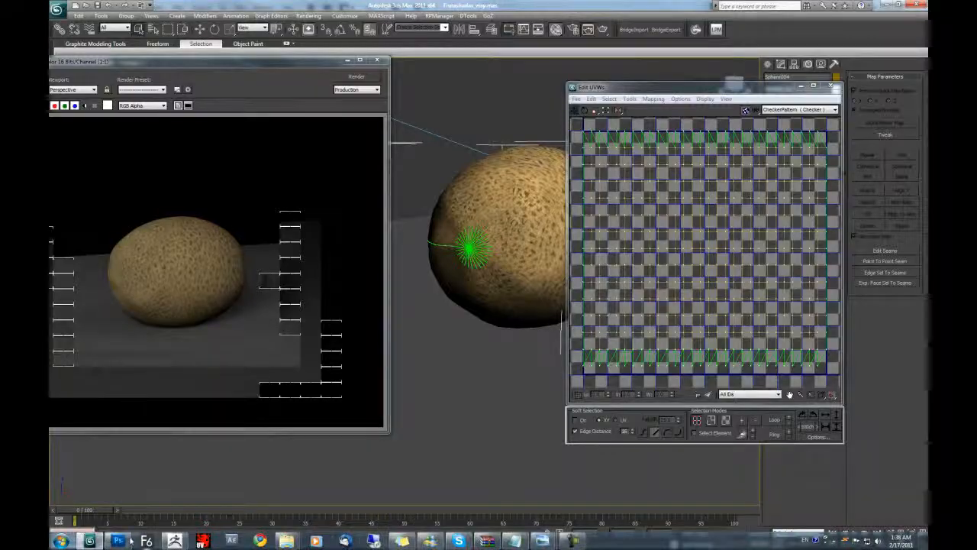
Switch to Photoshop and close melonunwrap.jpg without saving the changes
{"action": "left_click", "coordinate": [118, 541]}
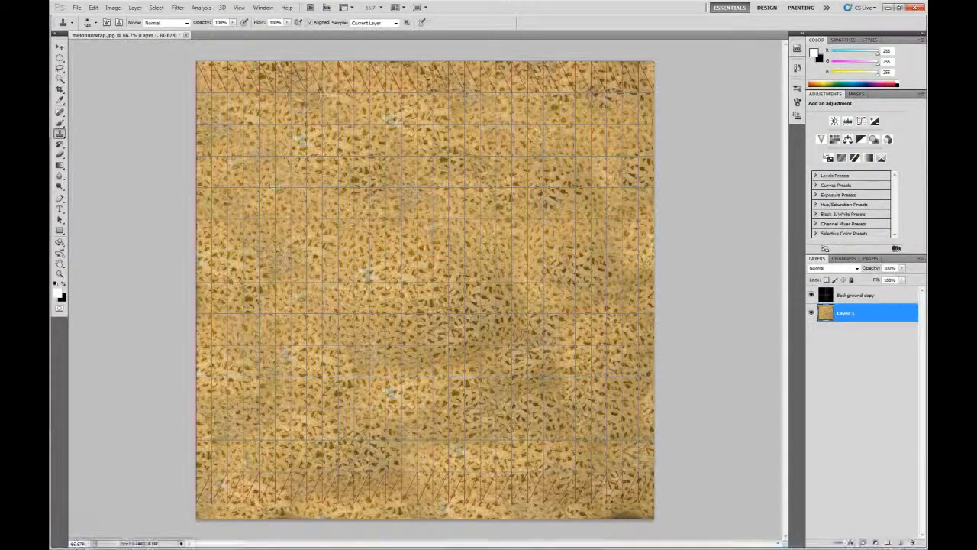
{"action": "left_click", "coordinate": [60, 47]}
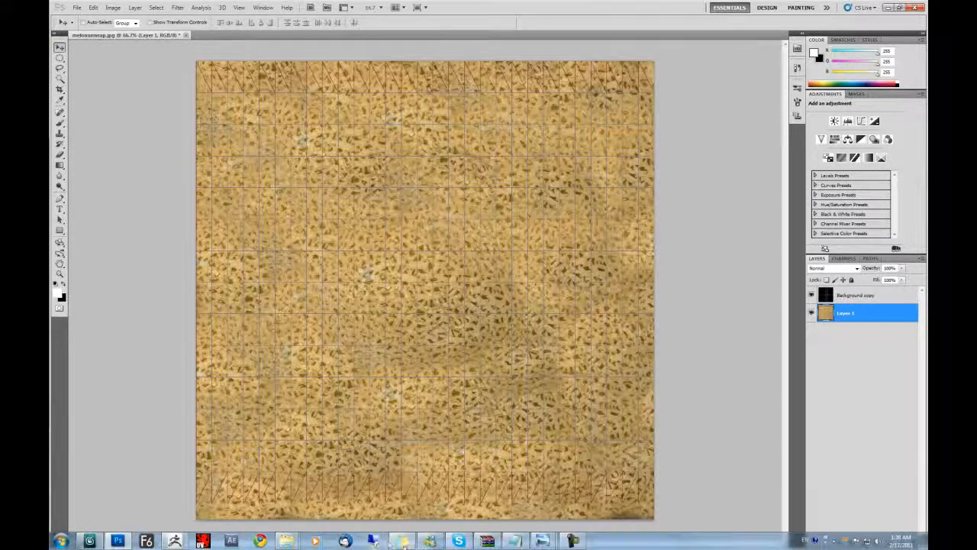
{"action": "mouse_move", "coordinate": [403, 541]}
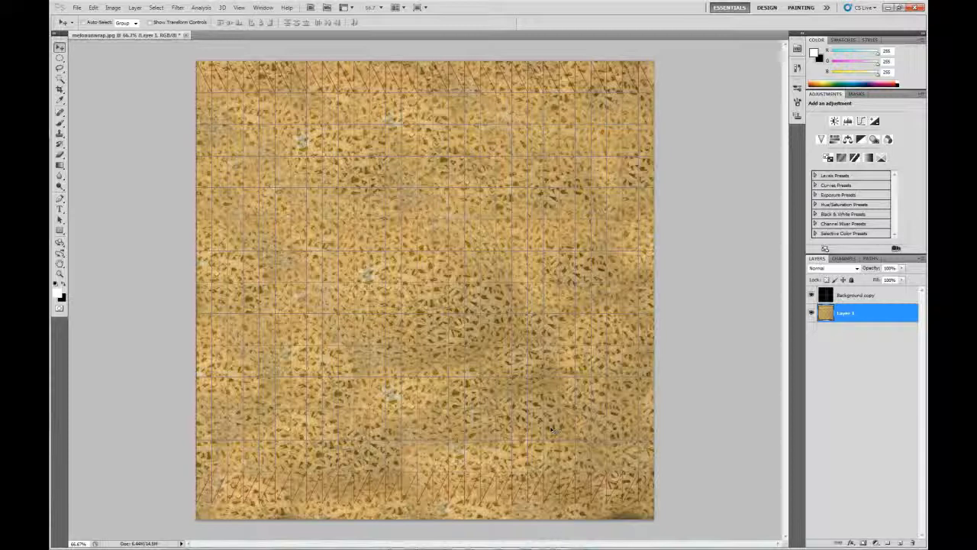
{"action": "left_click", "coordinate": [186, 36]}
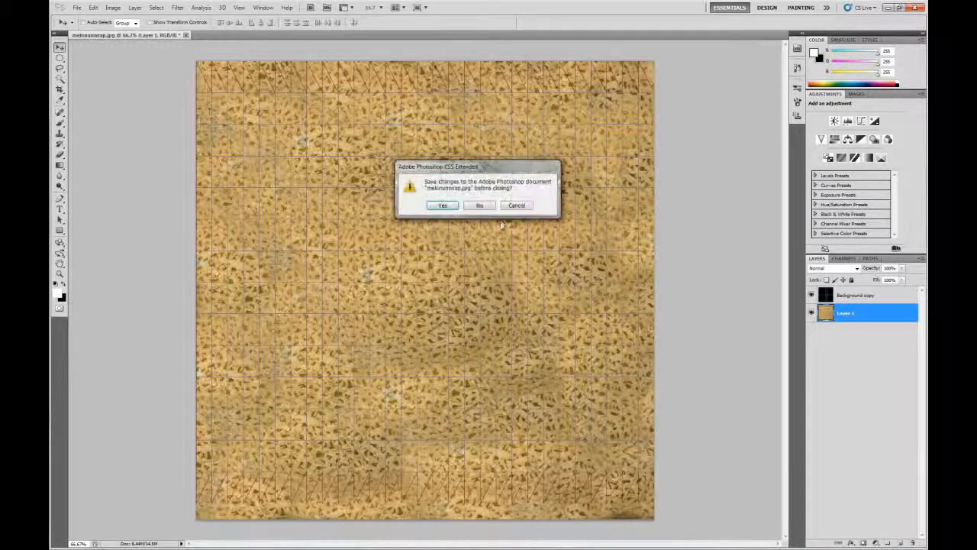
{"action": "left_click", "coordinate": [487, 207]}
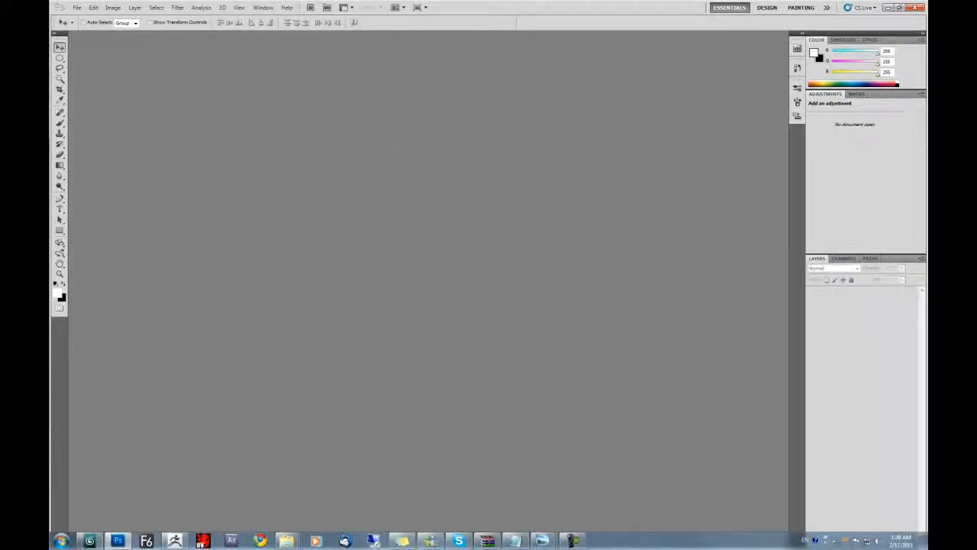
Return to 3ds Max and close both the UV editor and the render window
{"action": "left_click", "coordinate": [89, 541]}
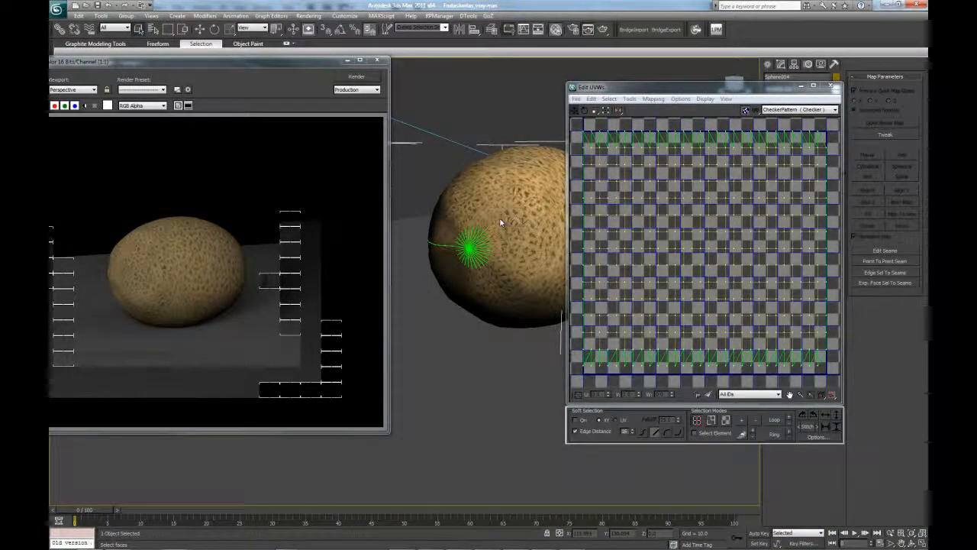
{"action": "left_click", "coordinate": [835, 86]}
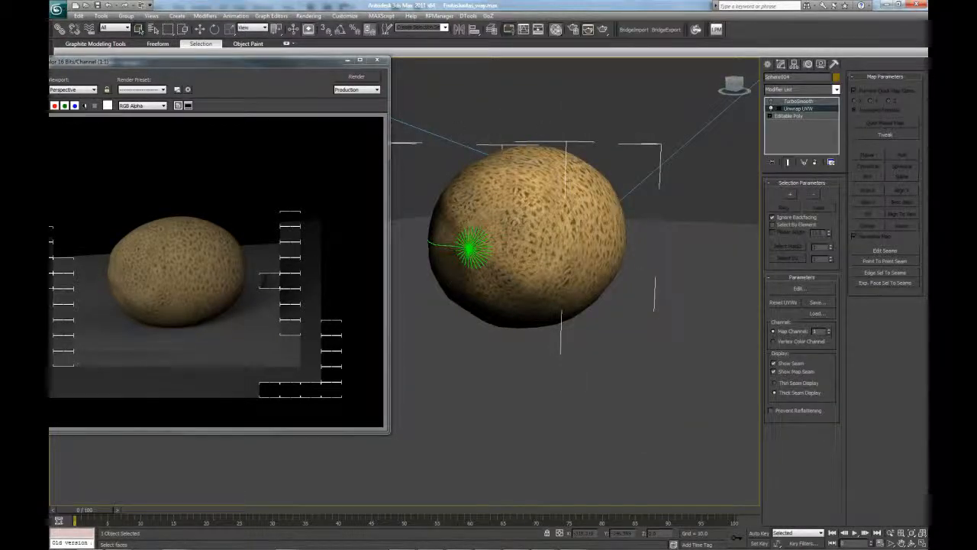
{"action": "left_click", "coordinate": [376, 59]}
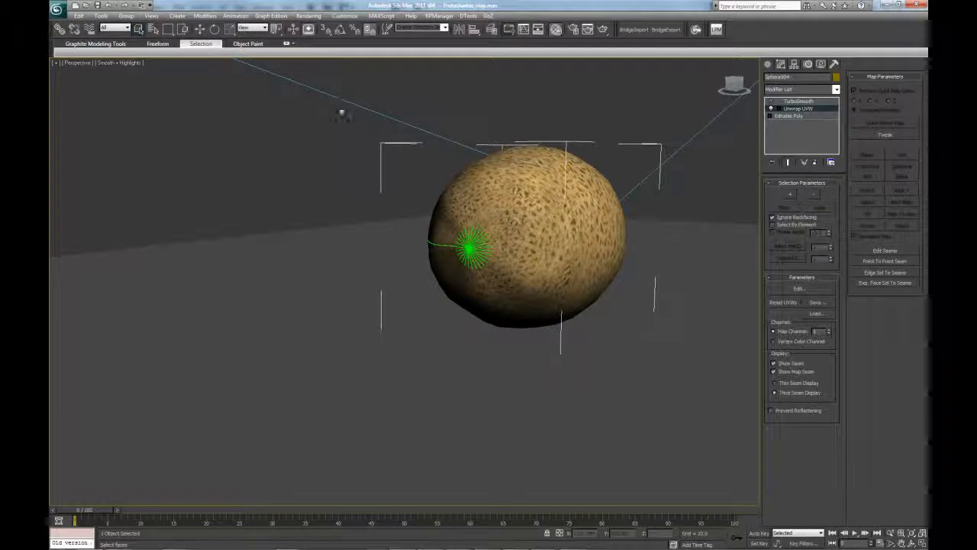
Delete the Unwrap UVW modifier from the melon's modifier stack, keeping TurboSmooth and Editable Poly
{"action": "left_click", "coordinate": [799, 101]}
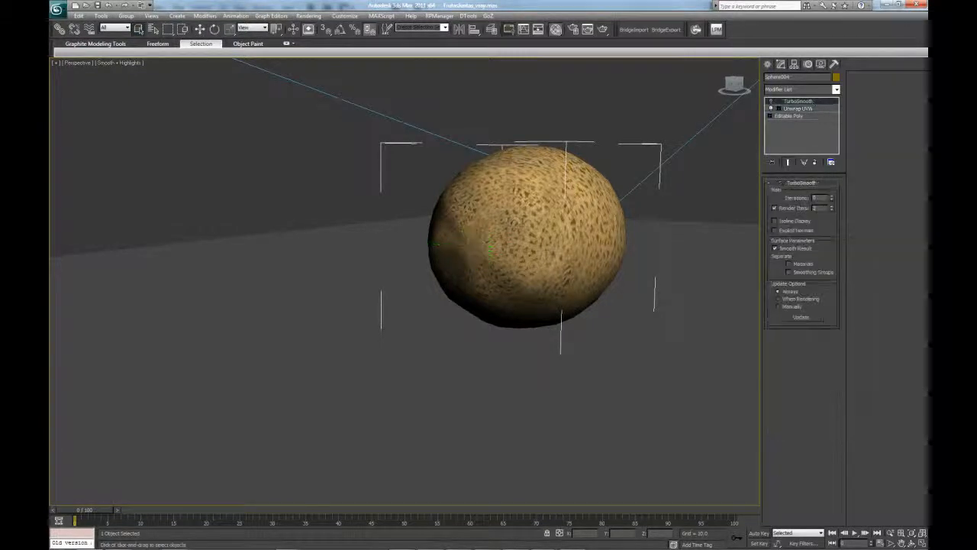
{"action": "right_click", "coordinate": [789, 101]}
{"action": "left_click", "coordinate": [780, 108]}
{"action": "right_click", "coordinate": [791, 106]}
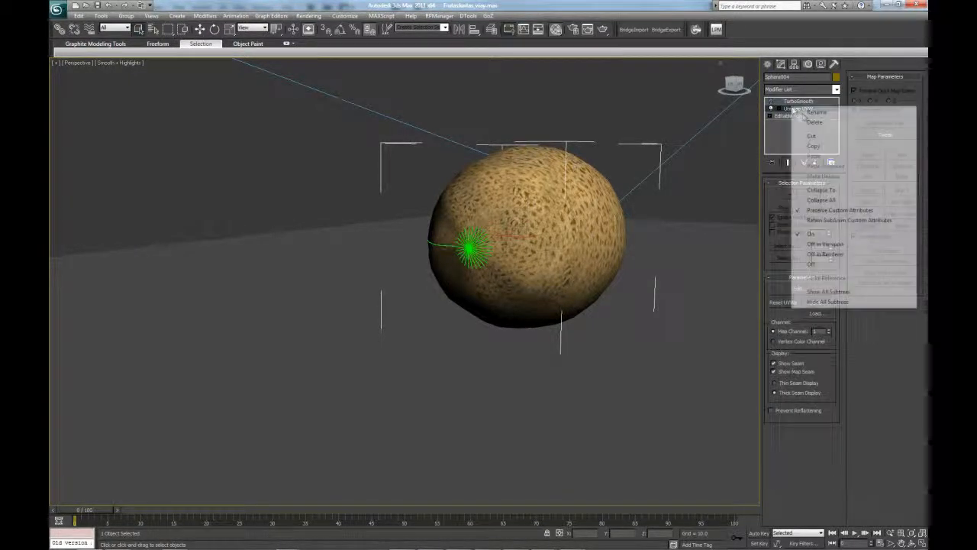
{"action": "left_click", "coordinate": [808, 121]}
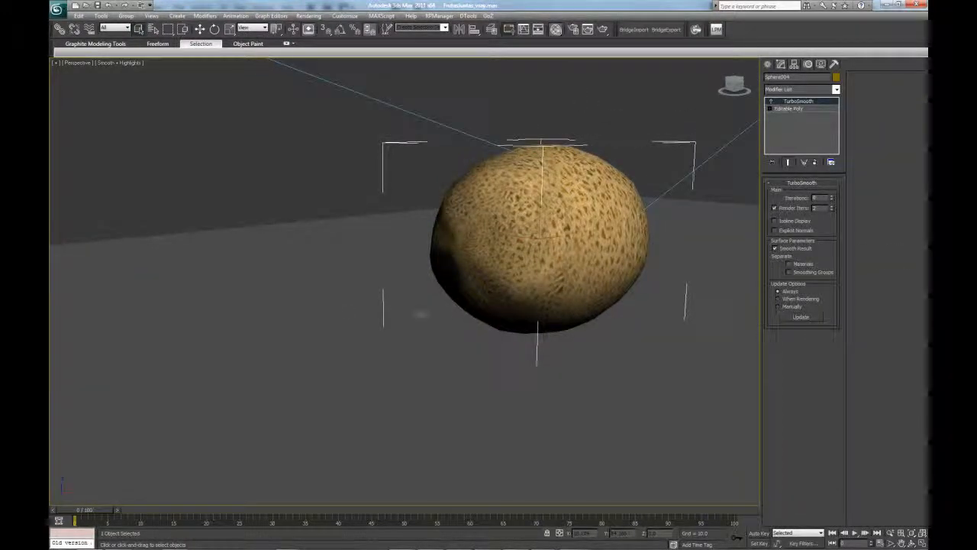
{"action": "middle_click_drag", "start_coordinate": [580, 238], "coordinate": [495, 240]}
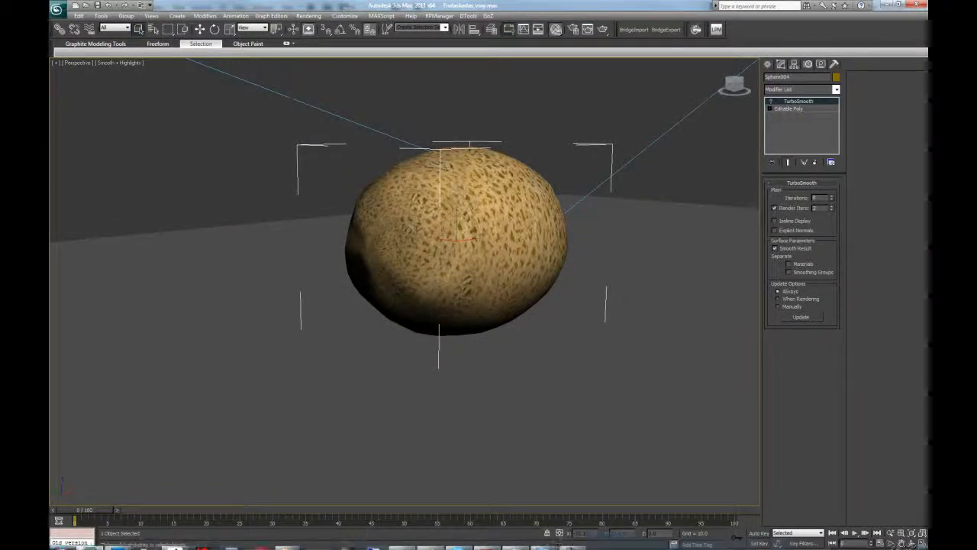
Switch to ZBrush and import the melon mesh from the melontest folder on the desktop
{"action": "left_click", "coordinate": [174, 541]}
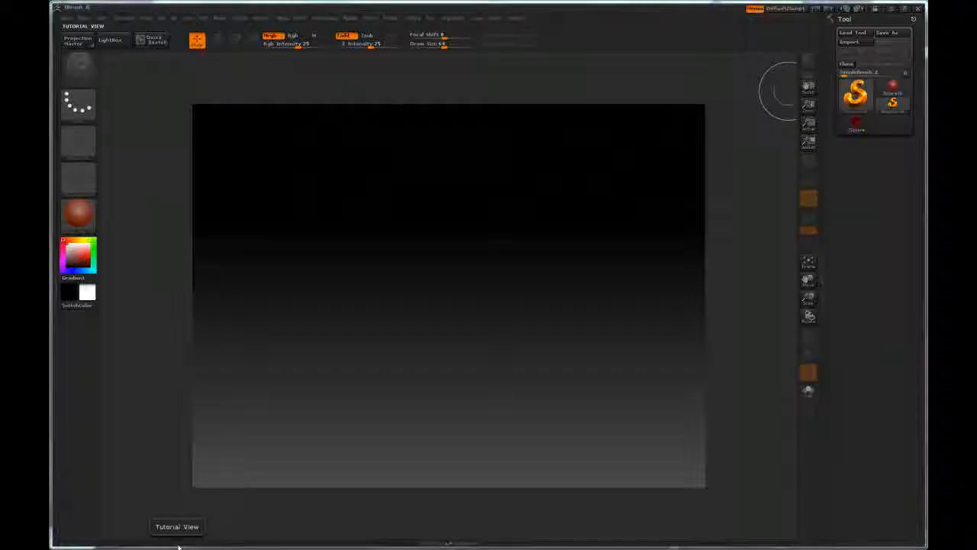
{"action": "left_click", "coordinate": [854, 42]}
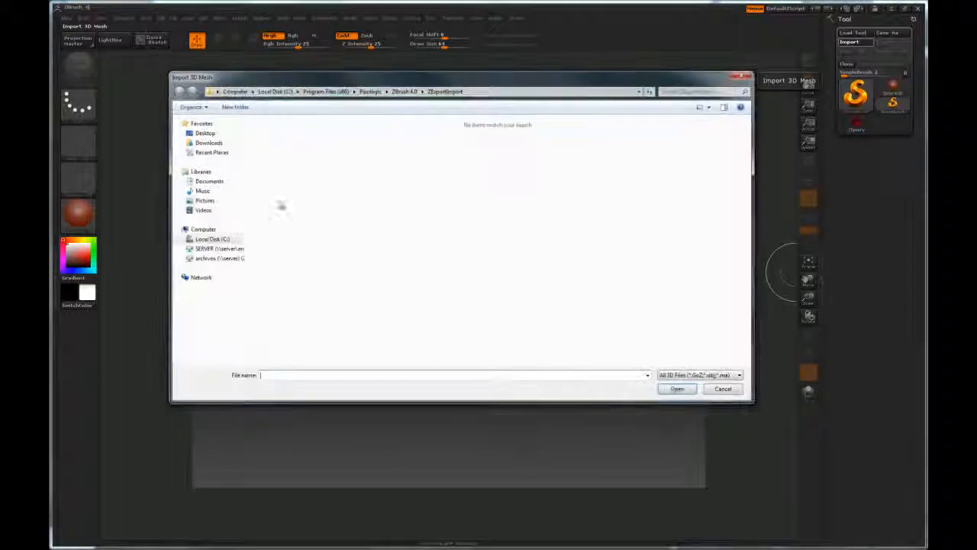
{"action": "left_click", "coordinate": [205, 133]}
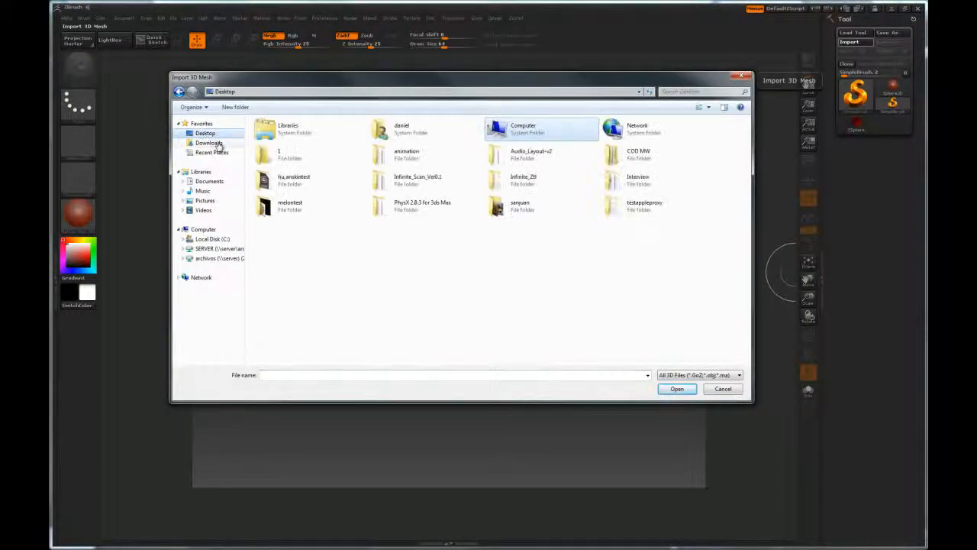
{"action": "left_click", "coordinate": [294, 213]}
{"action": "double_click", "coordinate": [294, 213]}
{"action": "double_click", "coordinate": [324, 151]}
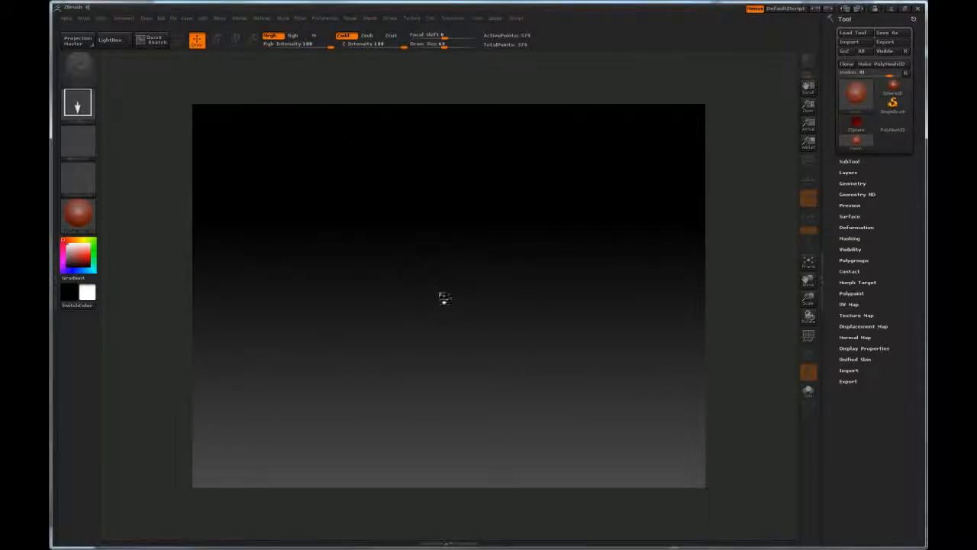
Place the imported melon on the canvas, enter Edit mode and turn the mesh to inspect its side and end
{"action": "left_click_drag", "start_coordinate": [436, 274], "coordinate": [462, 436]}
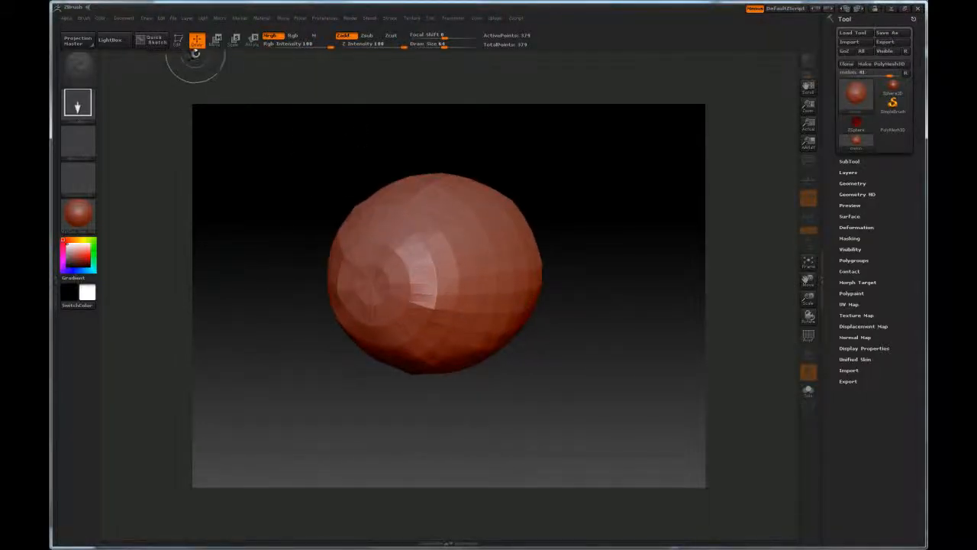
{"action": "left_click", "coordinate": [178, 40]}
{"action": "left_click_drag", "start_coordinate": [571, 203], "coordinate": [532, 216]}
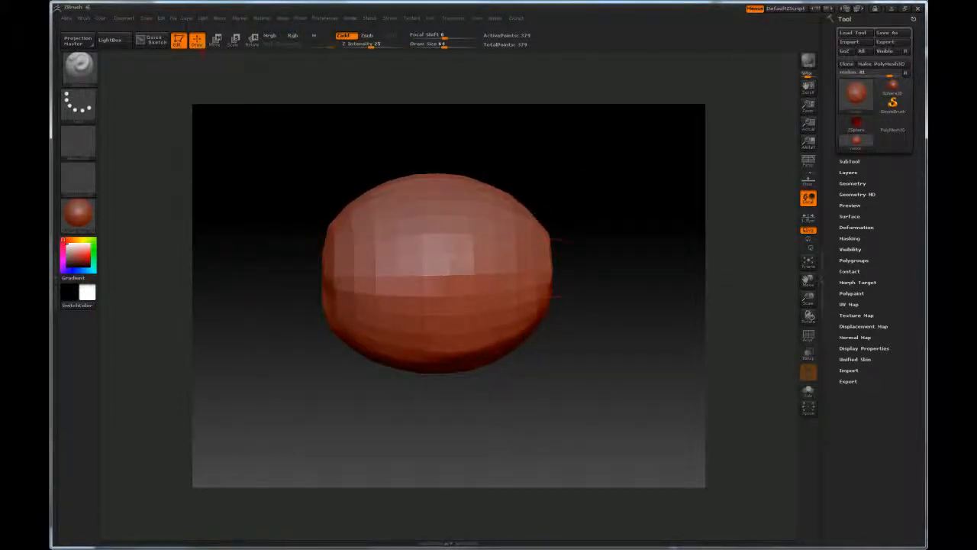
{"action": "left_click_drag", "start_coordinate": [479, 170], "coordinate": [534, 156]}
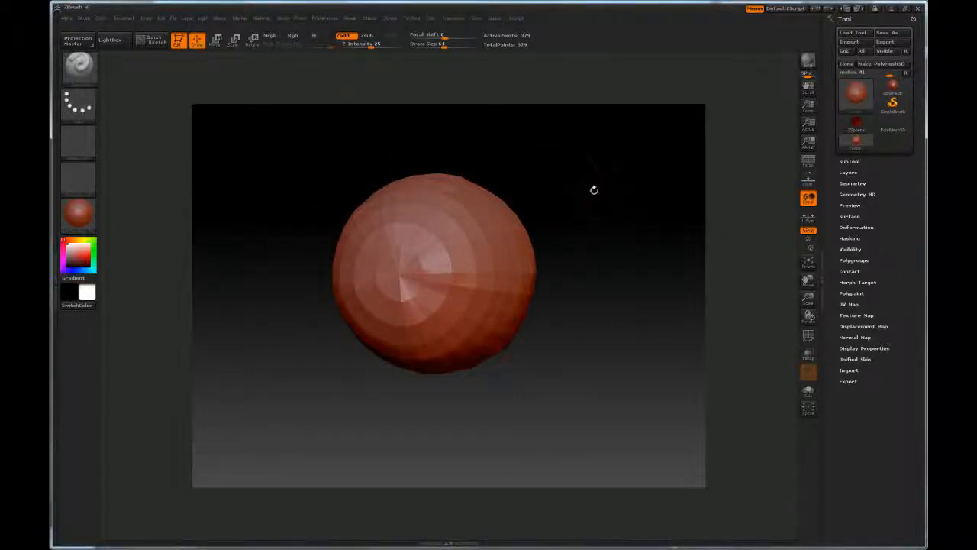
{"action": "mouse_move", "coordinate": [594, 189]}
{"action": "left_mouse_down"}
{"action": "mouse_move", "coordinate": [566, 201]}
{"action": "mouse_move", "coordinate": [579, 194]}
{"action": "left_mouse_up"}
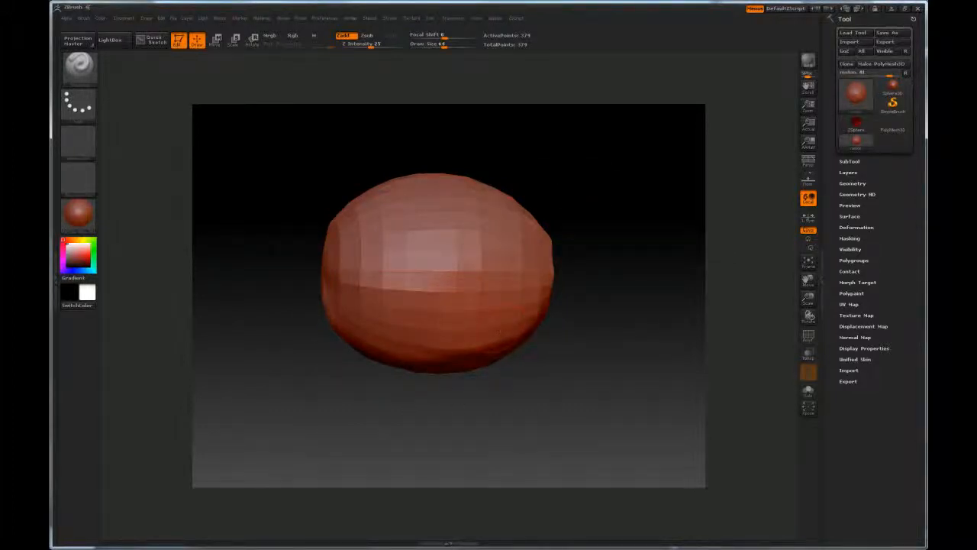
Import melonflat.jpg from the tex folder as the current texture
{"action": "left_click", "coordinate": [78, 181]}
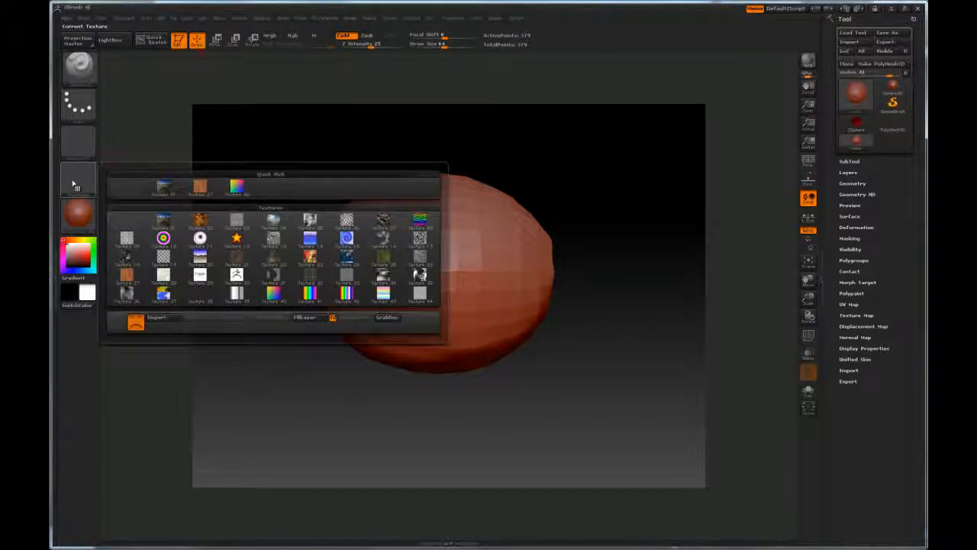
{"action": "left_click", "coordinate": [157, 317]}
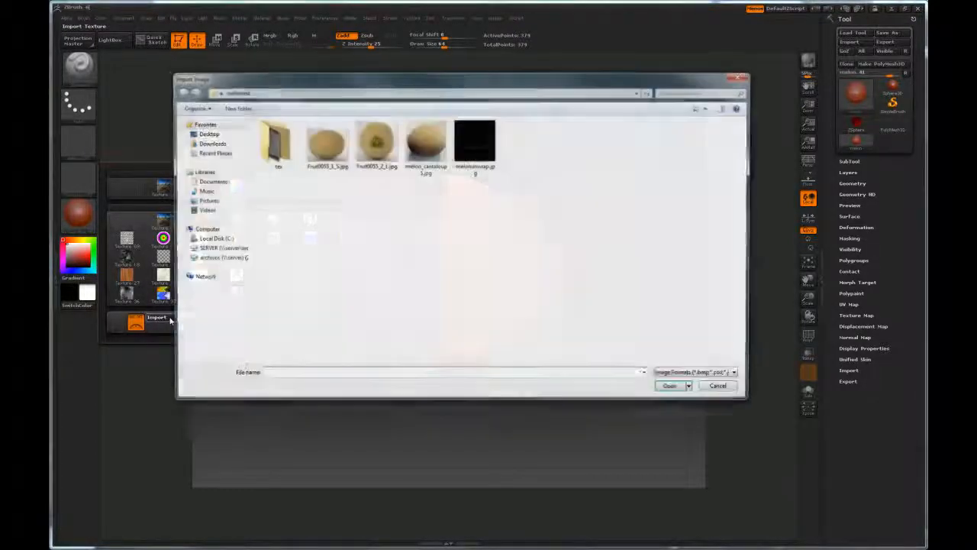
{"action": "double_click", "coordinate": [275, 142]}
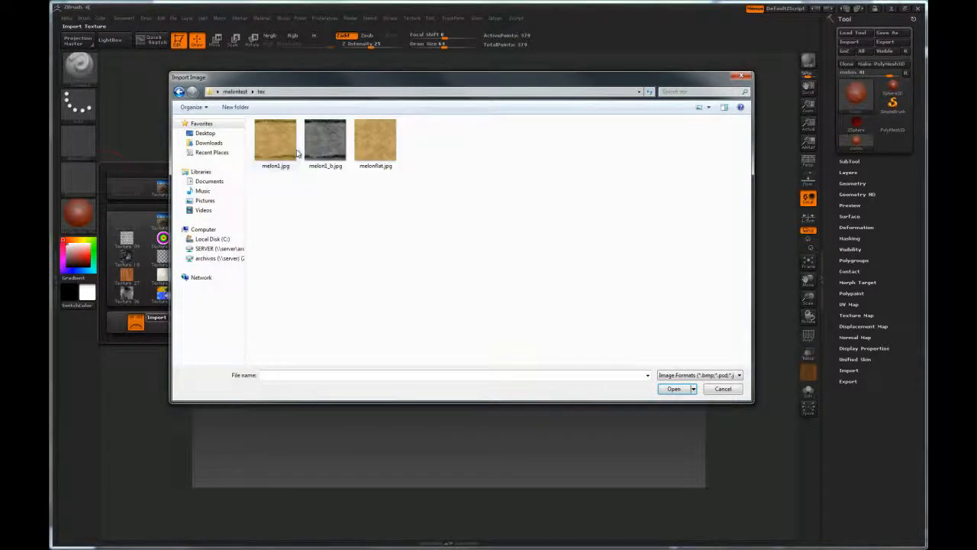
{"action": "left_click", "coordinate": [375, 141]}
{"action": "left_click", "coordinate": [685, 390]}
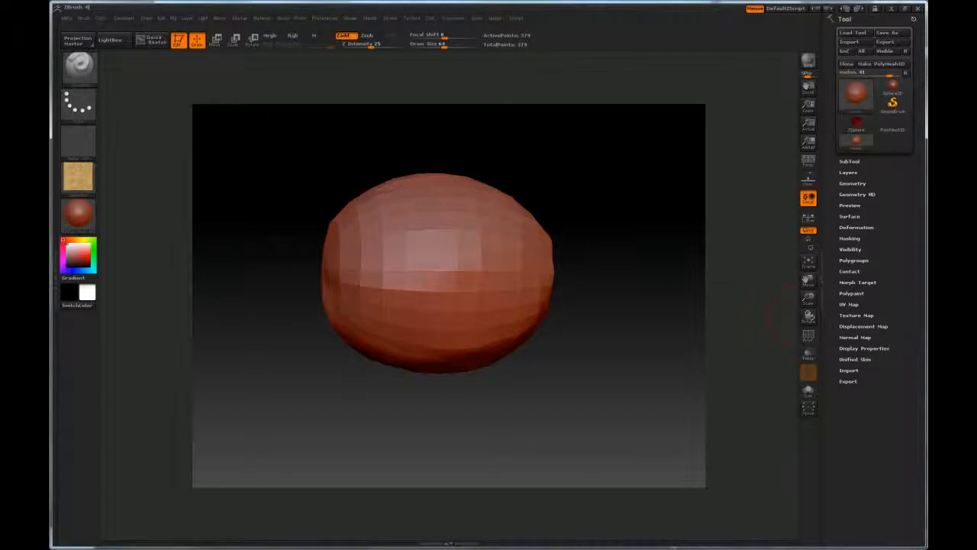
Assign the melonflat texture to the melon as its texture map
{"action": "left_click", "coordinate": [868, 316]}
{"action": "left_click", "coordinate": [858, 340]}
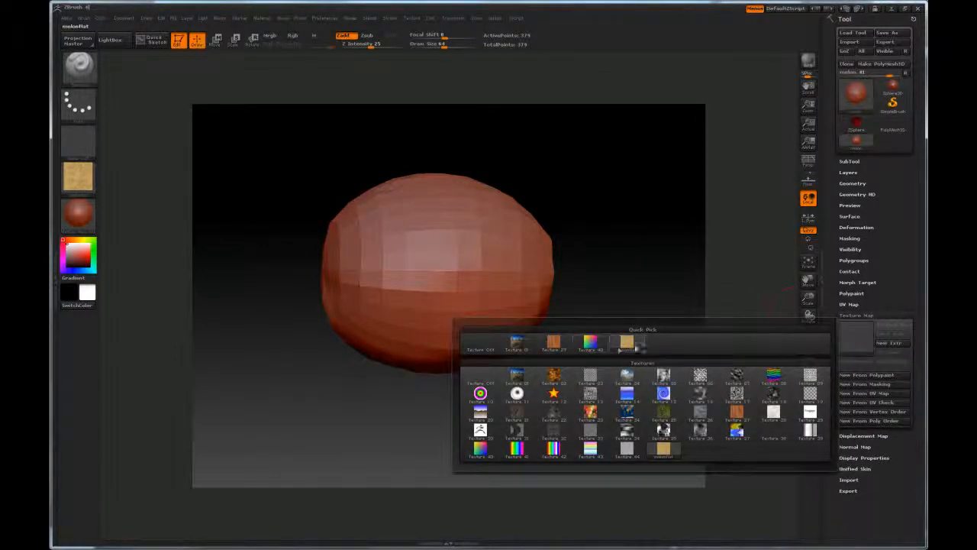
{"action": "left_click", "coordinate": [626, 343]}
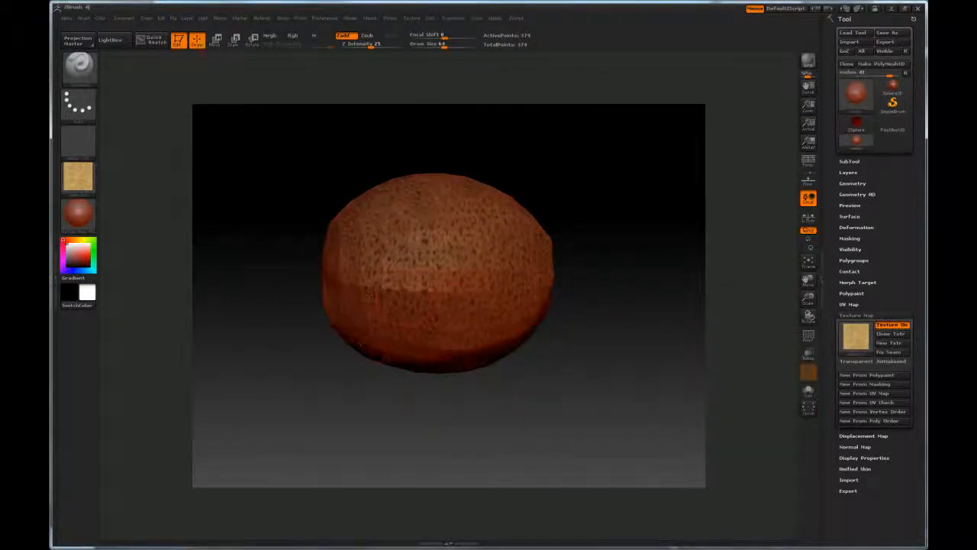
Apply the SkinShade4 material to the melon and subdivide its mesh twice
{"action": "left_click", "coordinate": [80, 216]}
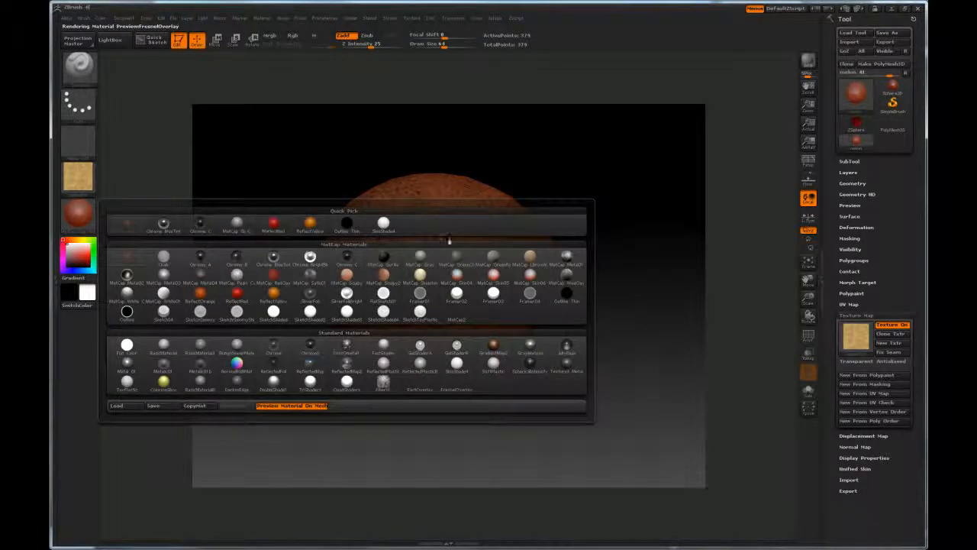
{"action": "left_click", "coordinate": [384, 225]}
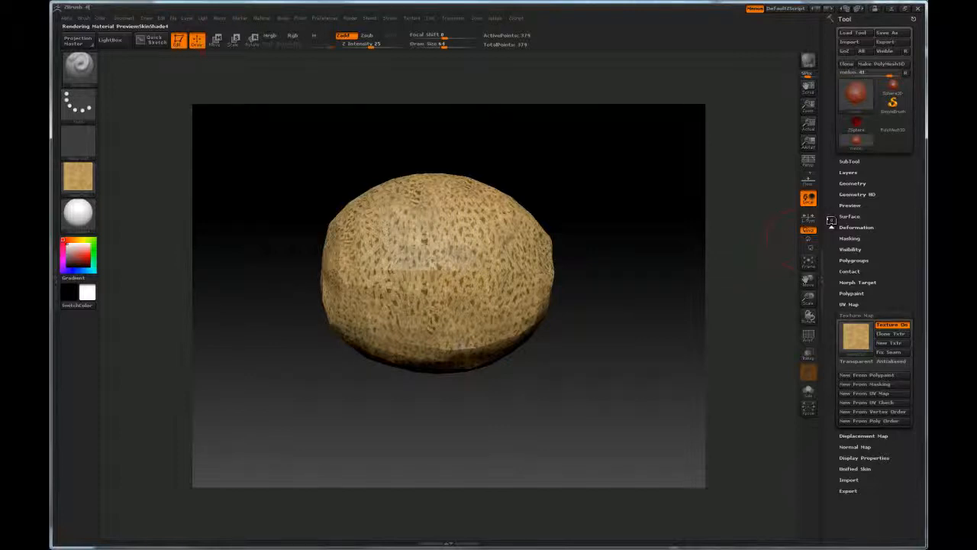
{"action": "left_click", "coordinate": [862, 182]}
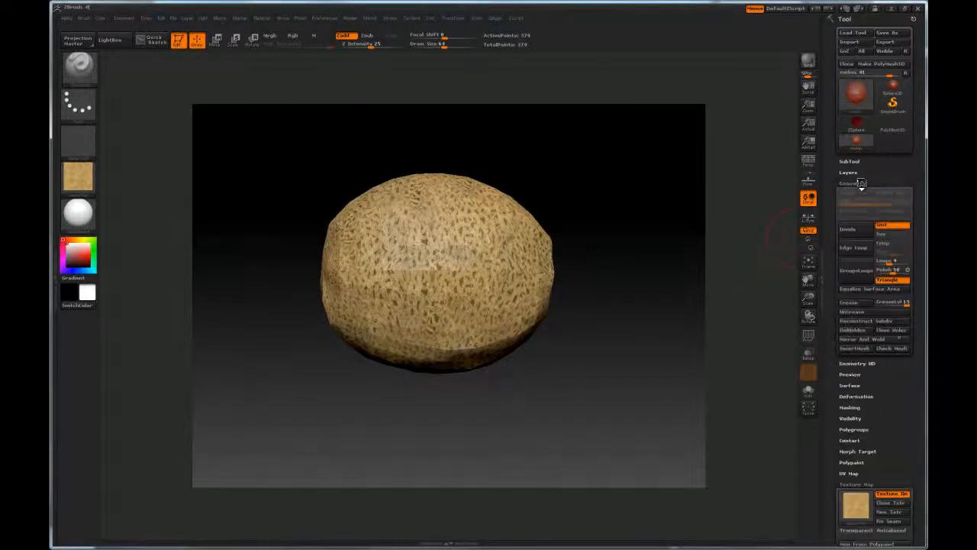
{"action": "left_click", "coordinate": [850, 229]}
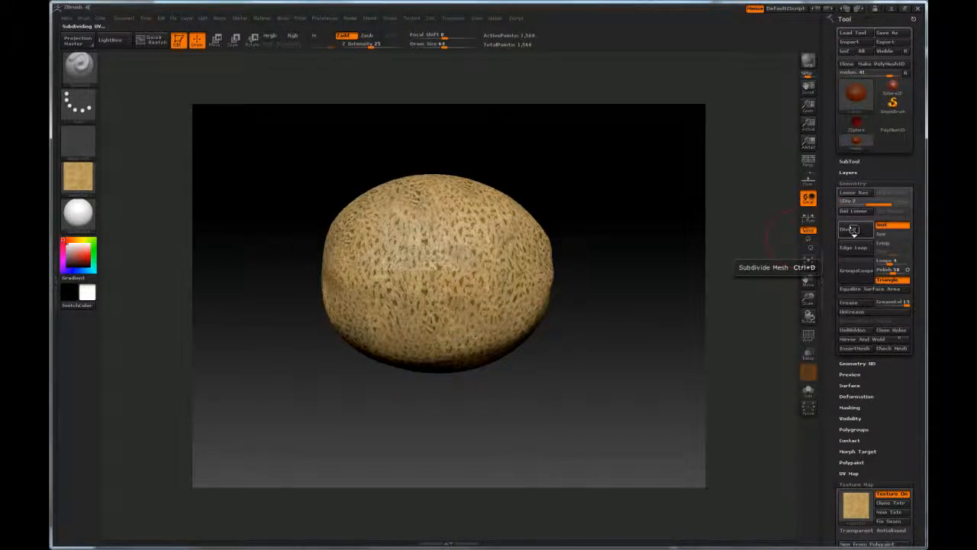
{"action": "left_click", "coordinate": [852, 230]}
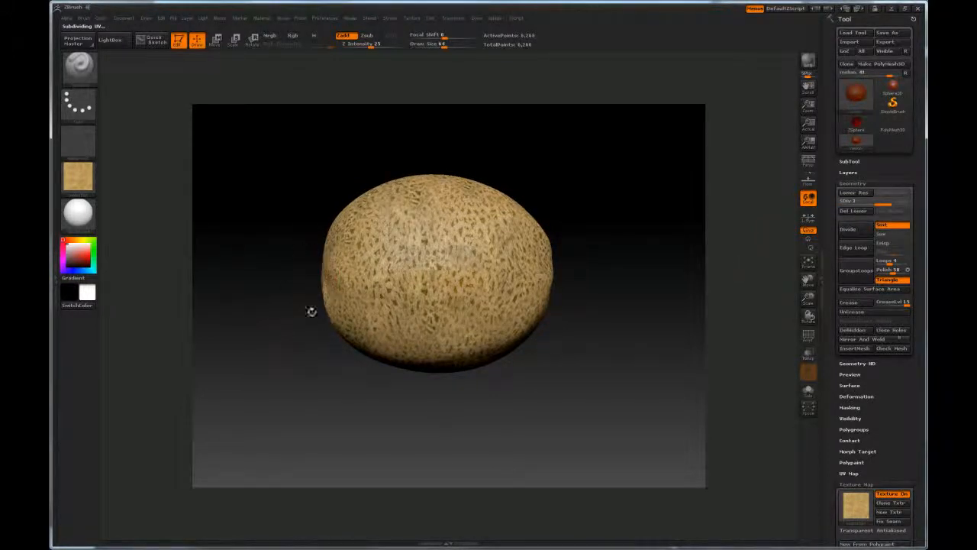
Turn the melon so its pinched end faces the view and send that view to Photoshop through ZAppLink without double-sided or perspective projection
{"action": "left_click_drag", "start_coordinate": [571, 211], "coordinate": [600, 261]}
{"action": "left_click_drag", "start_coordinate": [628, 181], "coordinate": [629, 215], "text": "alt"}
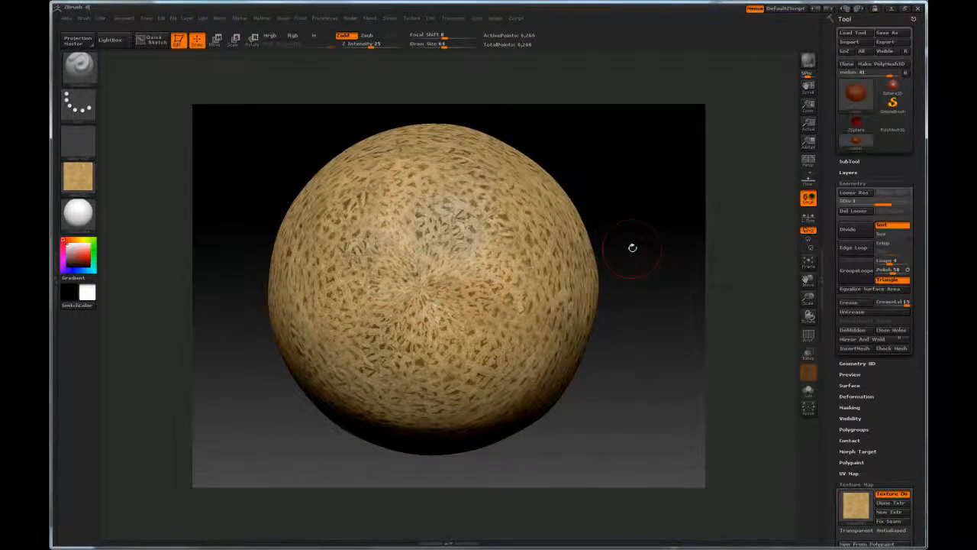
{"action": "mouse_move", "coordinate": [632, 247]}
{"action": "left_mouse_down"}
{"action": "mouse_move", "coordinate": [622, 227]}
{"action": "mouse_move", "coordinate": [630, 222]}
{"action": "left_mouse_up"}
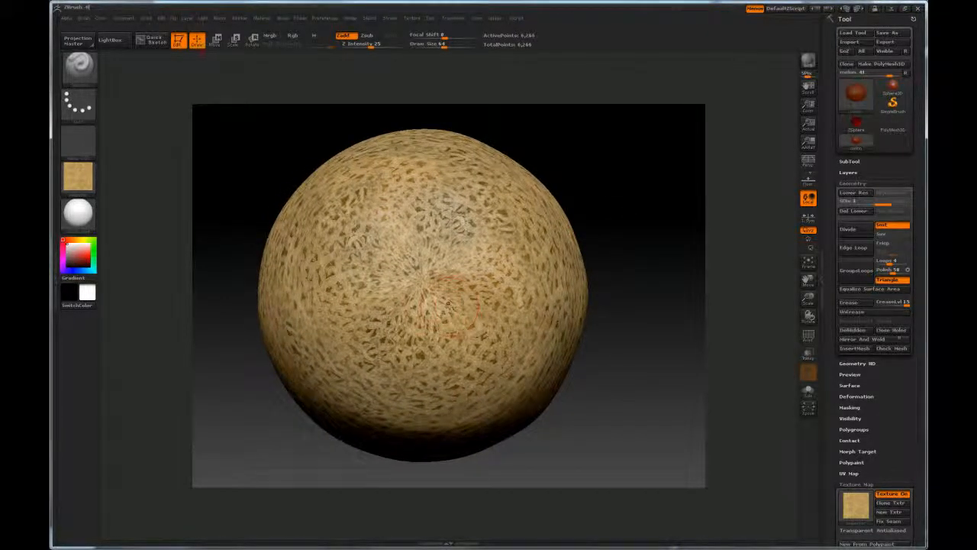
{"action": "left_click_drag", "start_coordinate": [624, 229], "coordinate": [652, 207]}
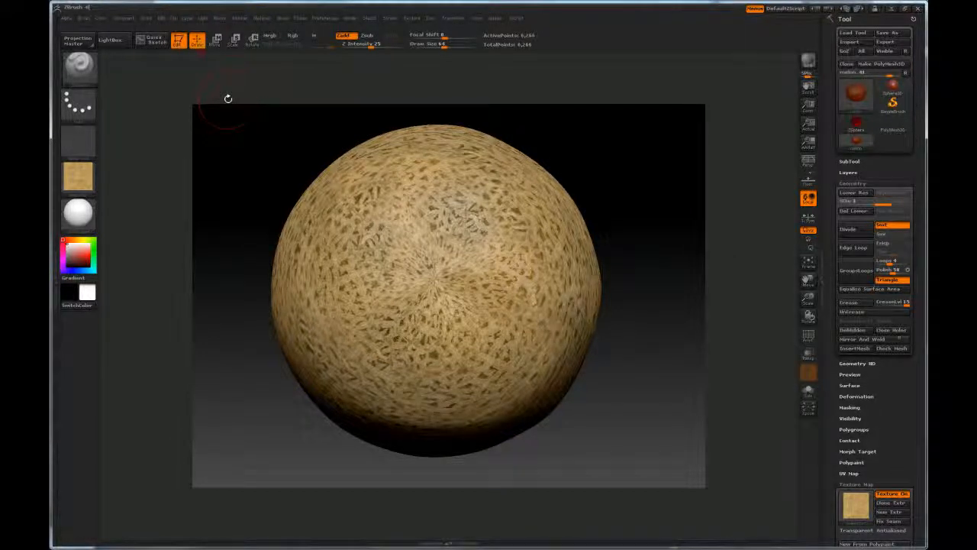
{"action": "left_click", "coordinate": [124, 17]}
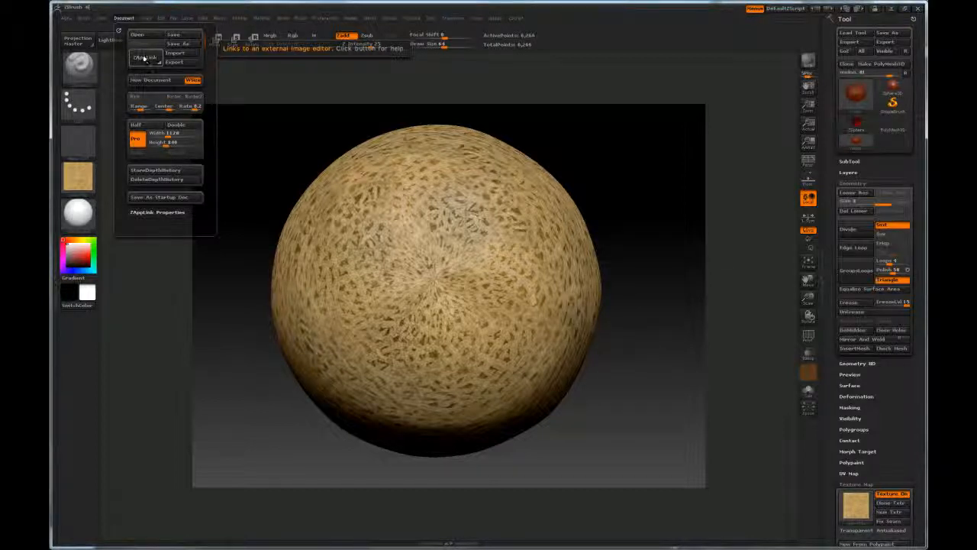
{"action": "left_click", "coordinate": [143, 58]}
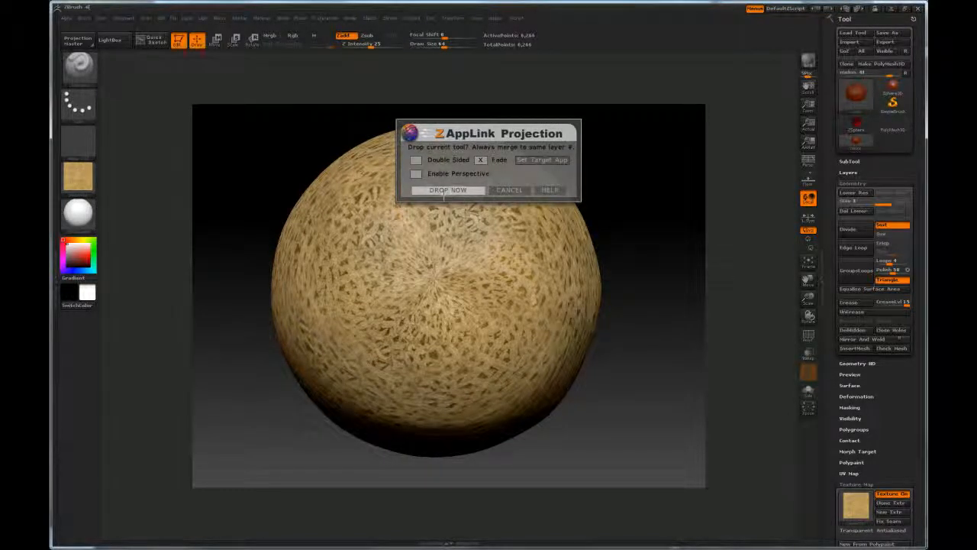
{"action": "left_click", "coordinate": [440, 190]}
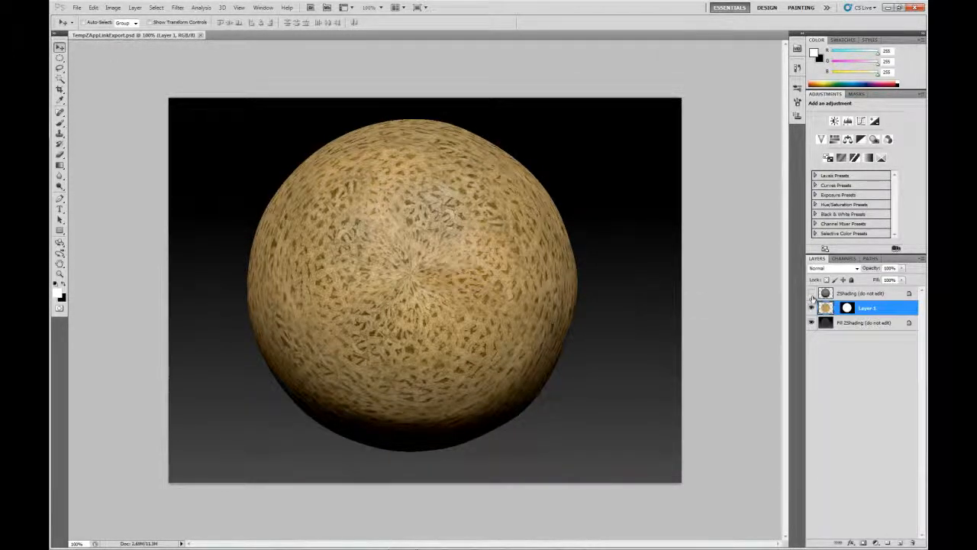
Toggle the ZShading, Layer 1 and Fill ZShading layers off and on to examine what each contributes to the melon image
{"action": "left_click", "coordinate": [812, 294]}
{"action": "left_click", "coordinate": [812, 295]}
{"action": "left_click", "coordinate": [812, 295]}
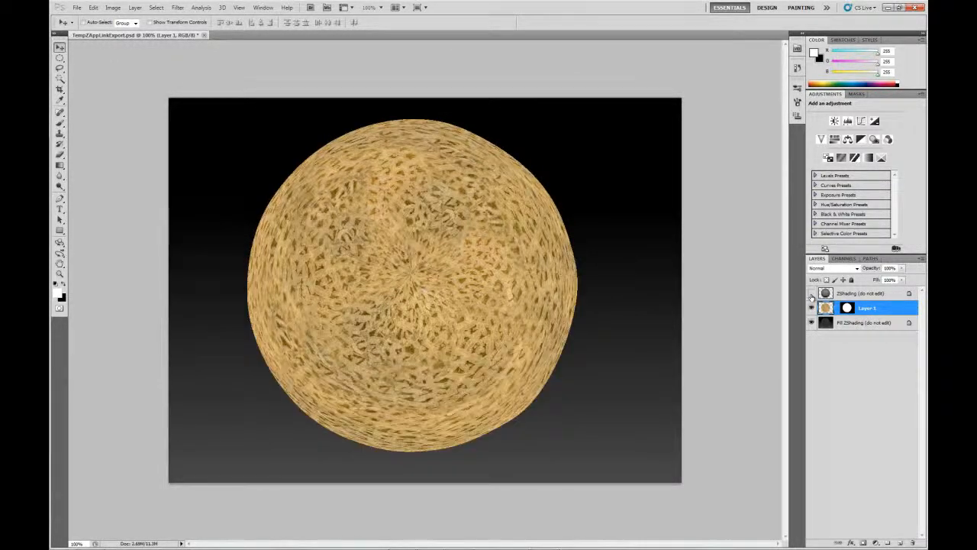
{"action": "left_click", "coordinate": [812, 295]}
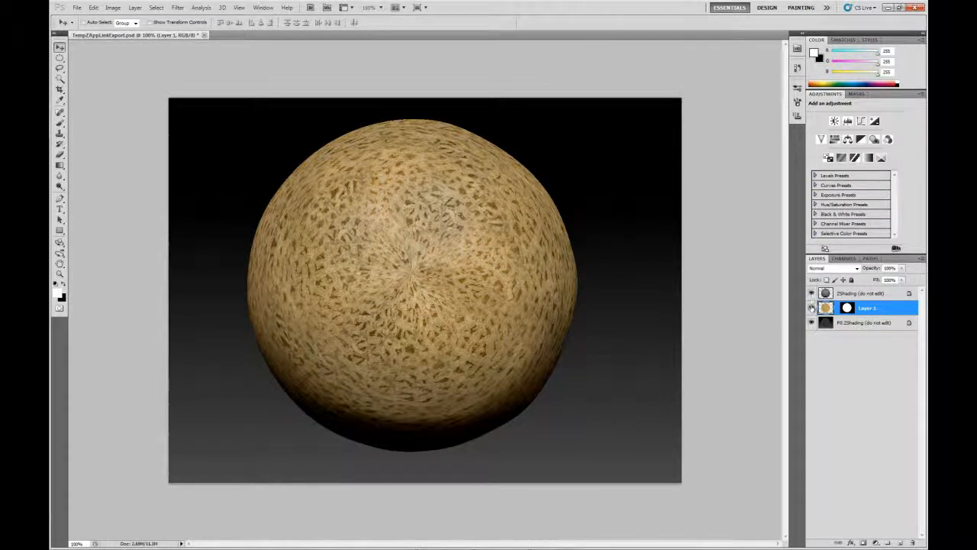
{"action": "left_click", "coordinate": [812, 294]}
{"action": "left_click", "coordinate": [813, 308]}
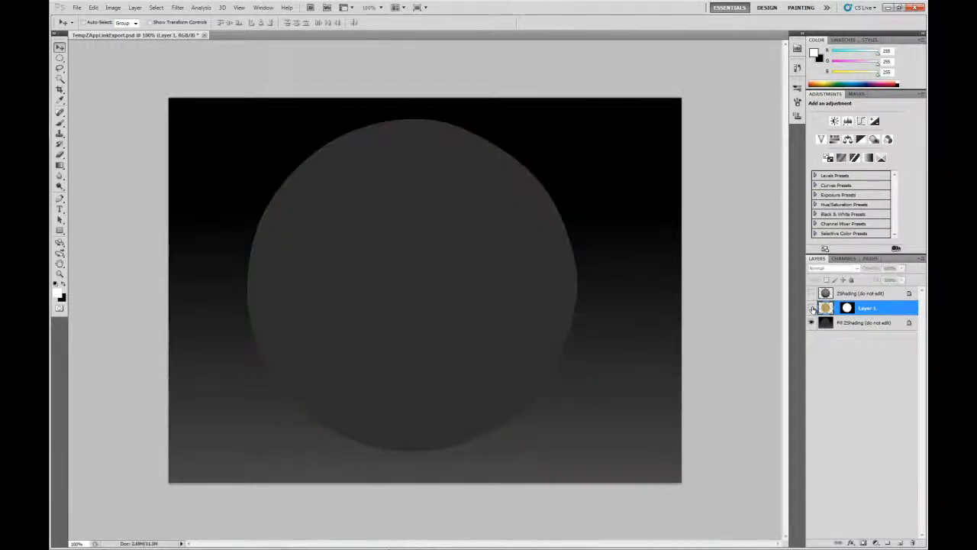
{"action": "left_click", "coordinate": [812, 307]}
{"action": "left_click", "coordinate": [813, 308]}
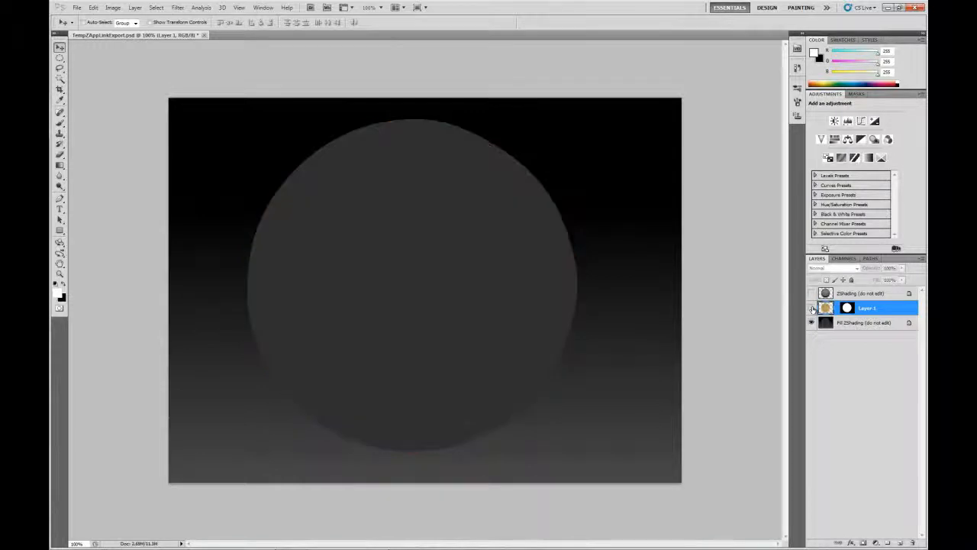
{"action": "left_click", "coordinate": [812, 307]}
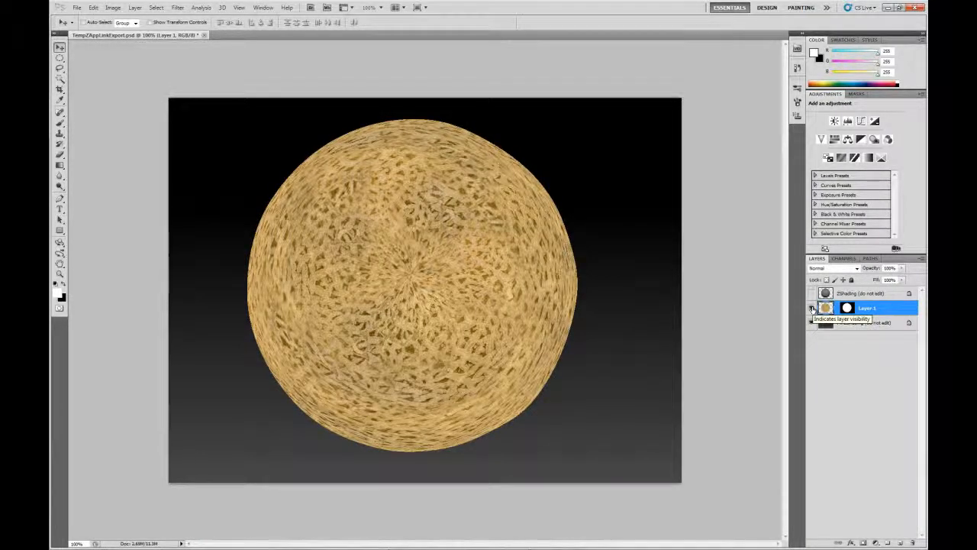
{"action": "left_click", "coordinate": [813, 308]}
{"action": "left_click", "coordinate": [813, 307]}
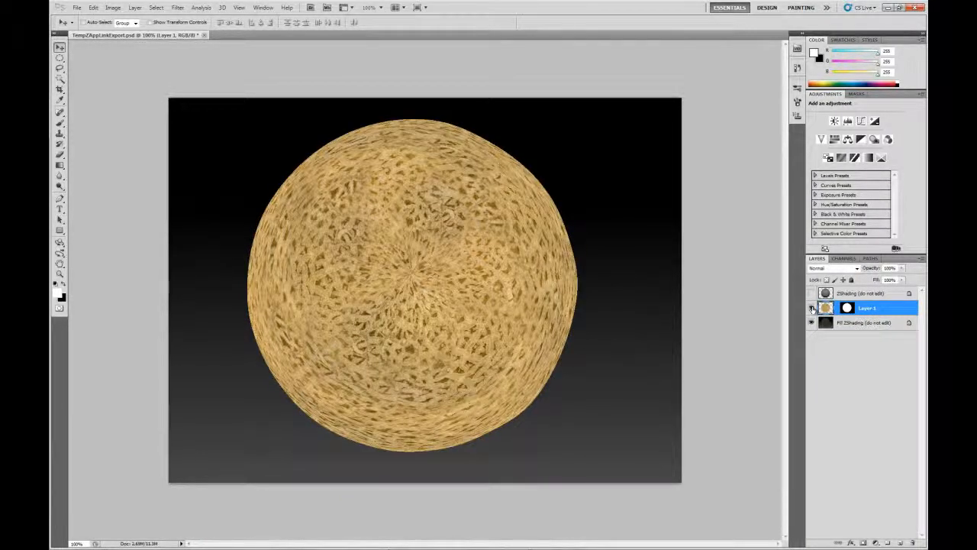
{"action": "left_click", "coordinate": [813, 307]}
{"action": "left_click", "coordinate": [813, 308]}
{"action": "left_click", "coordinate": [813, 308]}
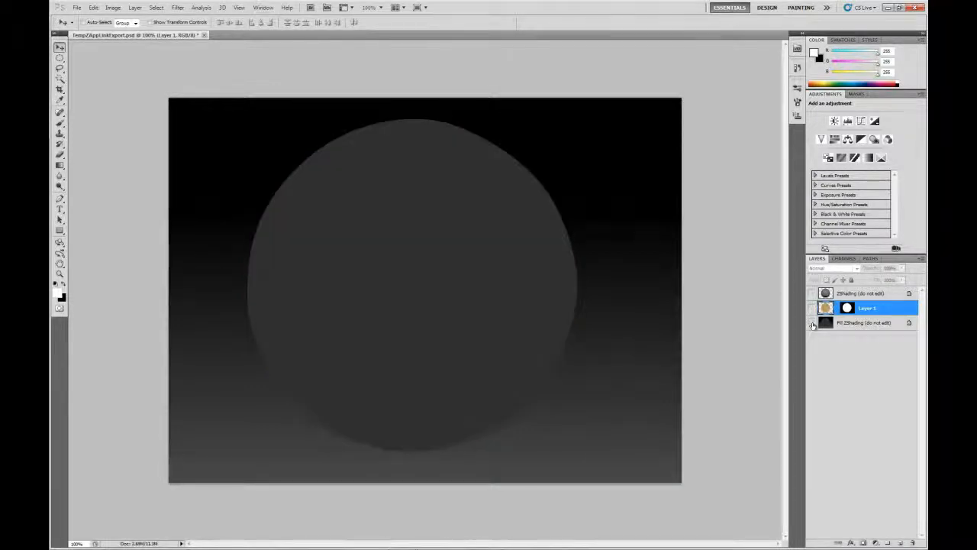
{"action": "left_click", "coordinate": [813, 322]}
{"action": "left_click", "coordinate": [813, 322]}
{"action": "left_click", "coordinate": [823, 322]}
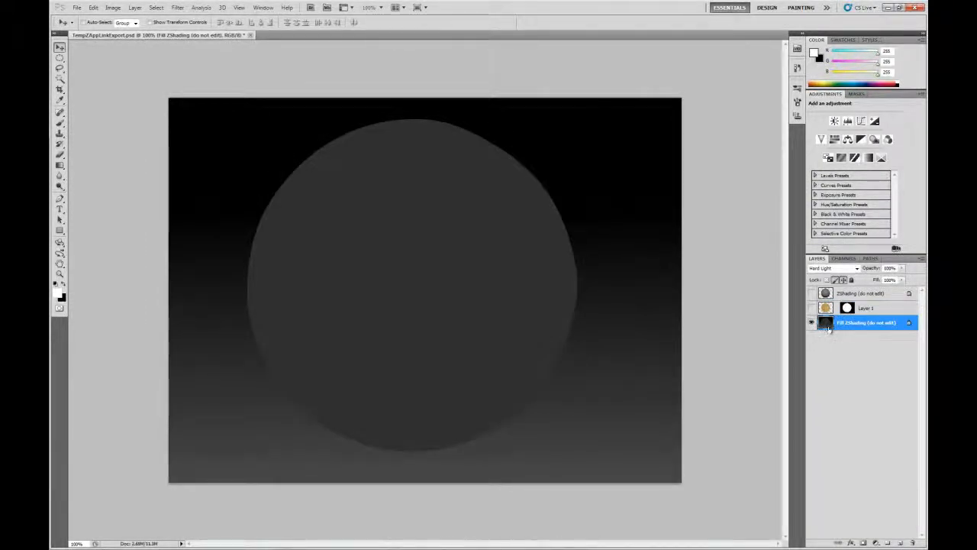
{"action": "left_click", "coordinate": [812, 308]}
{"action": "left_click", "coordinate": [812, 293]}
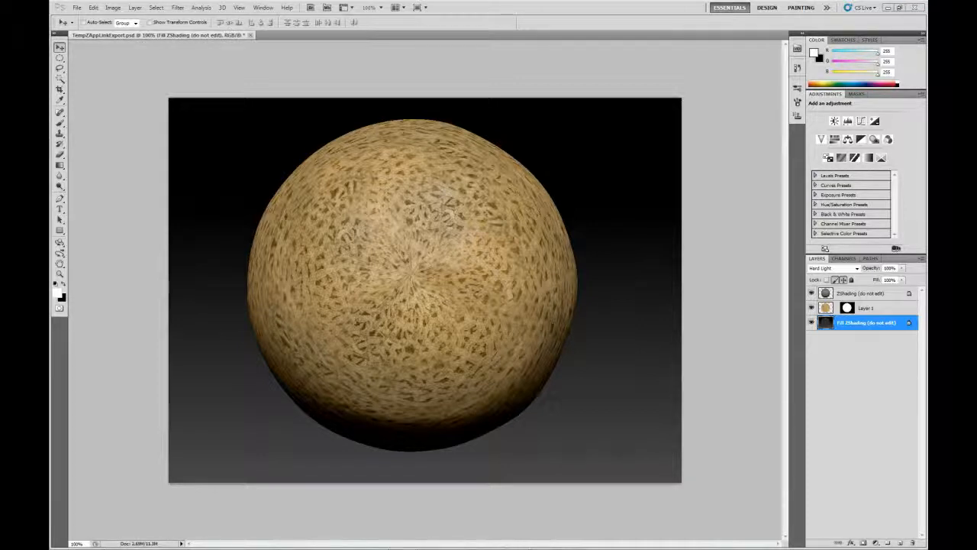
Open the stem-end photo Fruit0055_2_L.jpg from the melontest folder
{"action": "left_click", "coordinate": [77, 7]}
{"action": "left_click", "coordinate": [87, 26]}
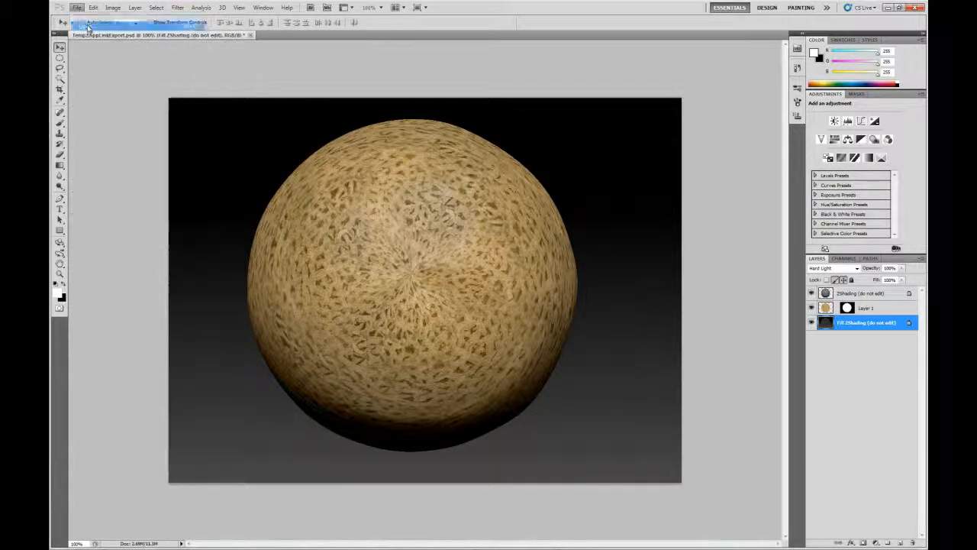
{"action": "left_click", "coordinate": [546, 158]}
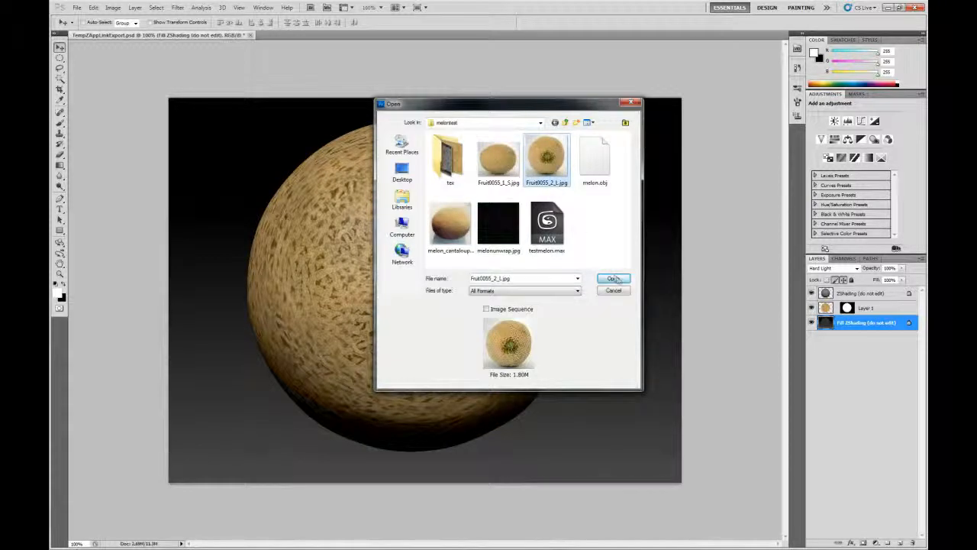
{"action": "left_click", "coordinate": [613, 279]}
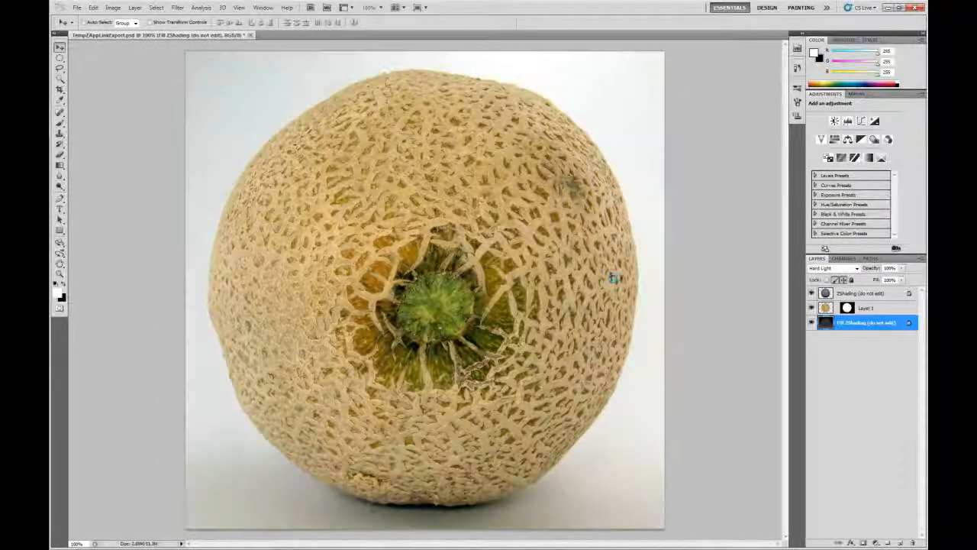
Lasso the stem area of the melon photo and copy it into TempZAppLinkExport.psd as a new layer above Layer 1
{"action": "left_click", "coordinate": [60, 68]}
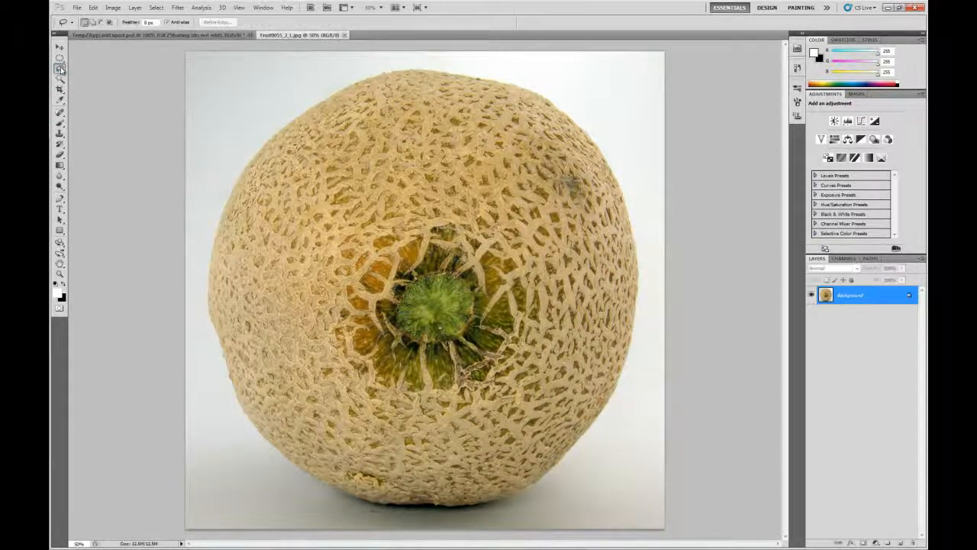
{"action": "mouse_move", "coordinate": [382, 197]}
{"action": "left_mouse_down"}
{"action": "mouse_move", "coordinate": [301, 317]}
{"action": "mouse_move", "coordinate": [395, 449]}
{"action": "mouse_move", "coordinate": [546, 424]}
{"action": "mouse_move", "coordinate": [578, 315]}
{"action": "left_mouse_up"}
{"action": "mouse_move", "coordinate": [571, 252]}
{"action": "left_mouse_down"}
{"action": "mouse_move", "coordinate": [447, 190]}
{"action": "mouse_move", "coordinate": [390, 197]}
{"action": "left_mouse_up"}
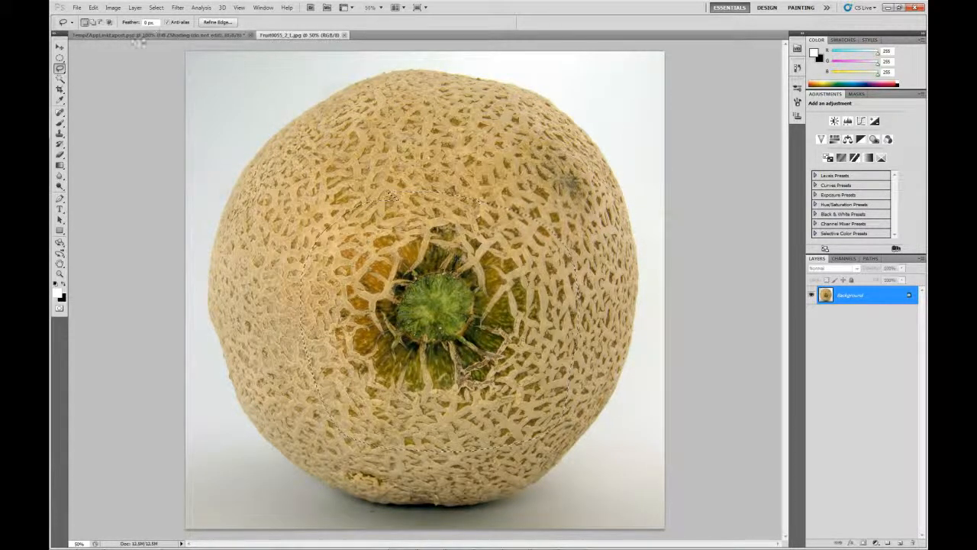
{"action": "left_click", "coordinate": [132, 36]}
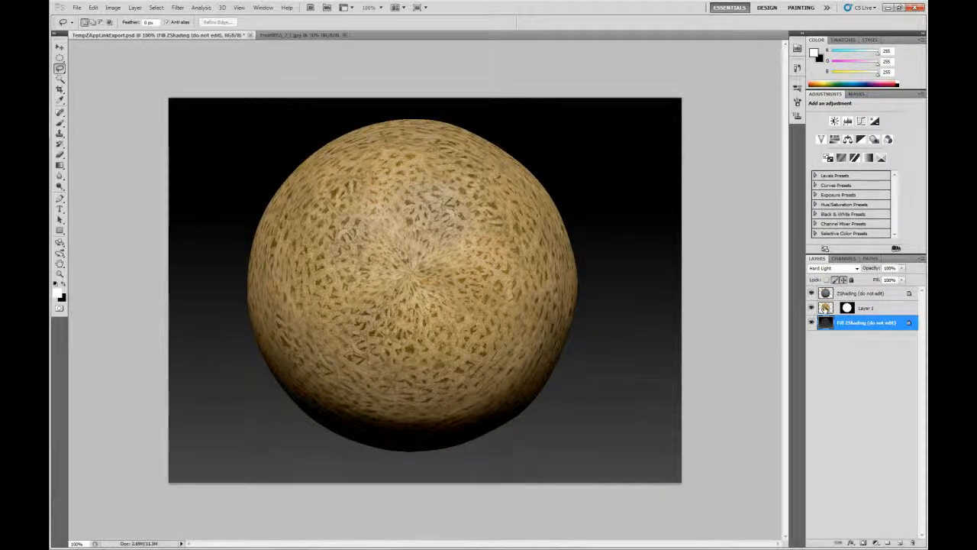
{"action": "key", "text": "ctrl+v"}
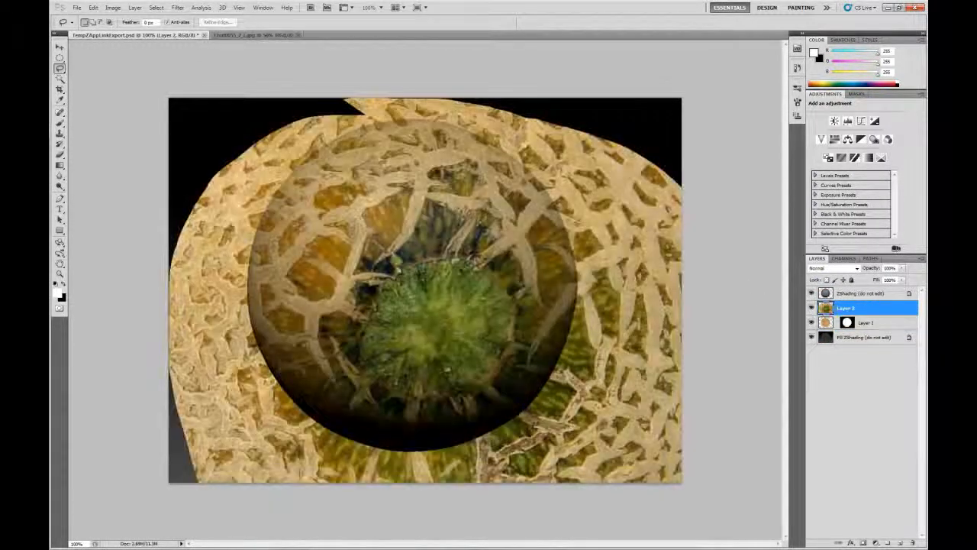
Scale the pasted stem patch proportionally to 31.27% over the pinched end of the melon and soften its edges with the Eraser
{"action": "left_click", "coordinate": [60, 48]}
{"action": "left_click_drag", "start_coordinate": [360, 256], "coordinate": [345, 236]}
{"action": "key", "text": "ctrl+t"}
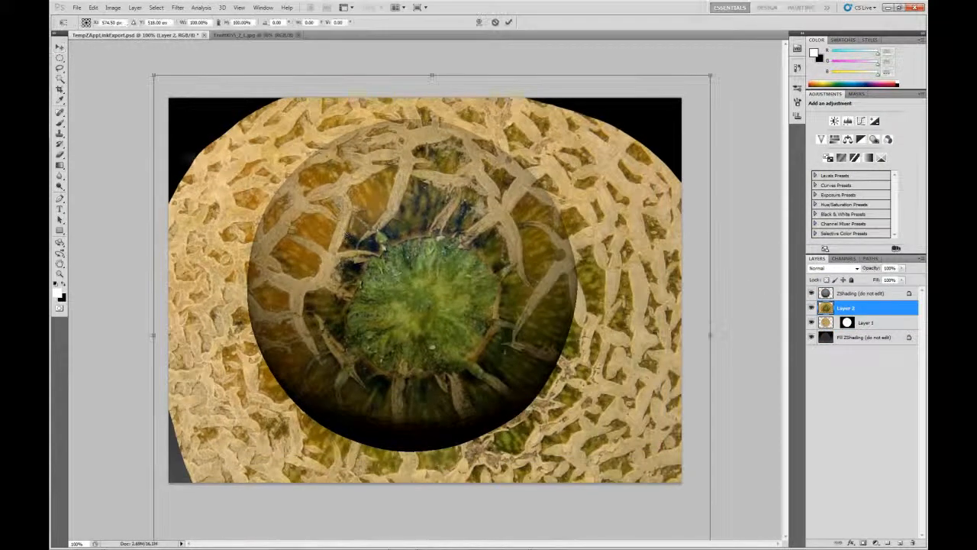
{"action": "left_click_drag", "start_coordinate": [152, 74], "coordinate": [504, 302], "text": "shift"}
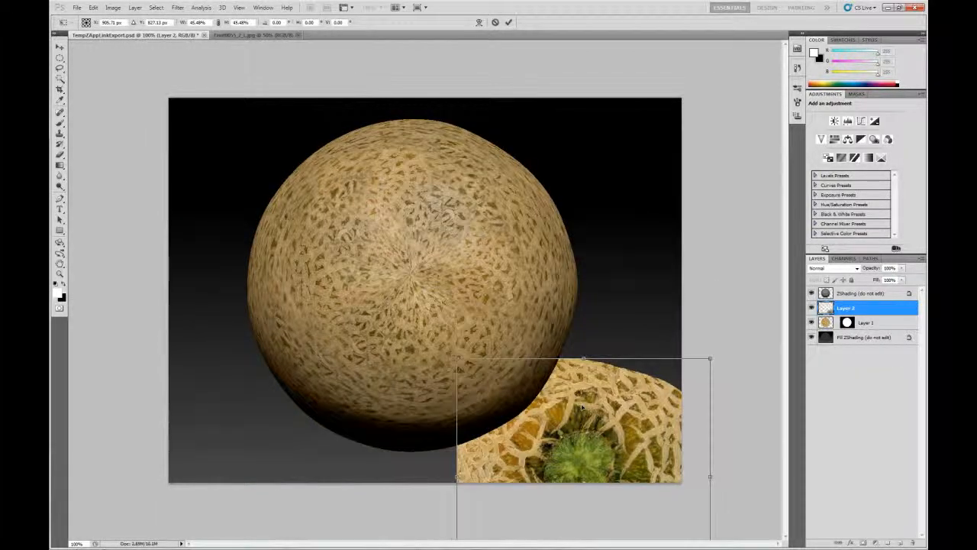
{"action": "left_click_drag", "start_coordinate": [499, 383], "coordinate": [469, 240]}
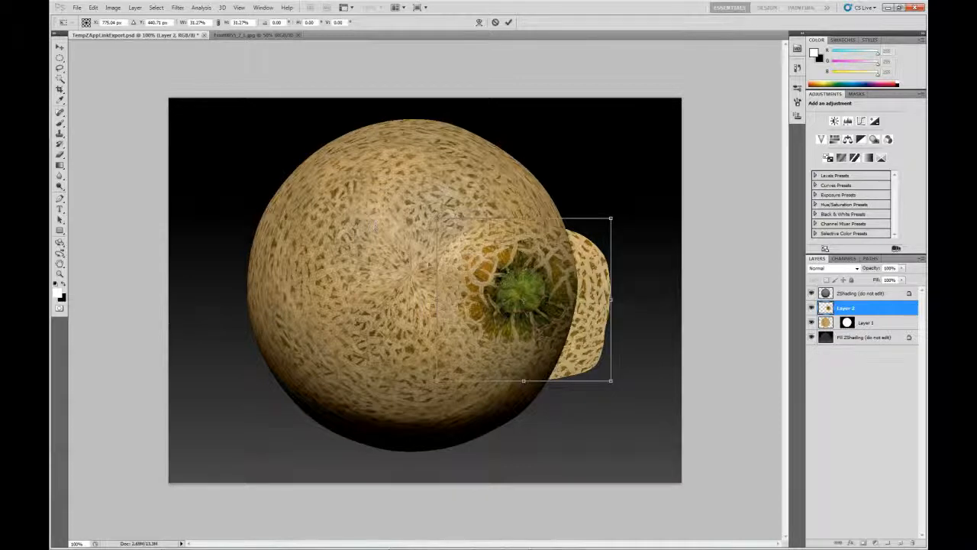
{"action": "left_click_drag", "start_coordinate": [495, 266], "coordinate": [386, 239]}
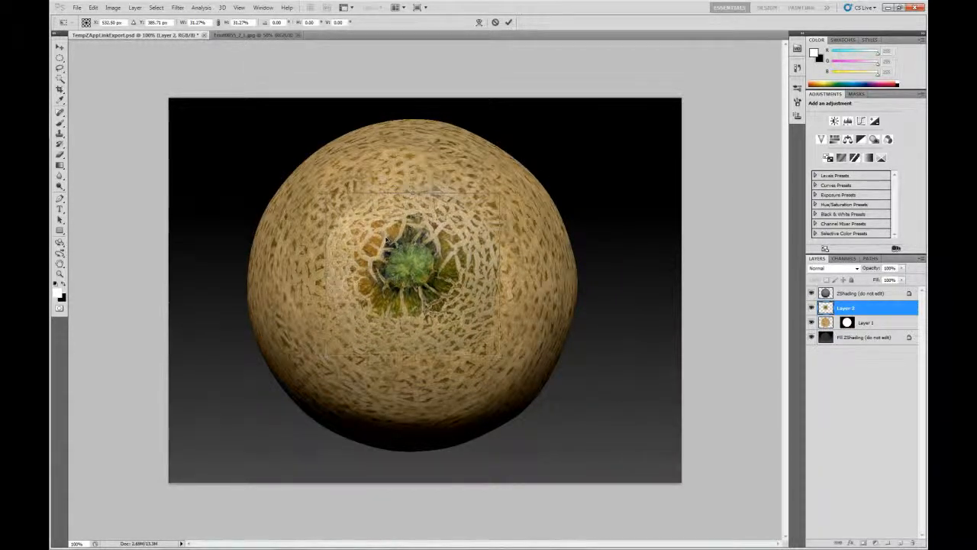
{"action": "key", "text": "Return"}
{"action": "key", "text": "e"}
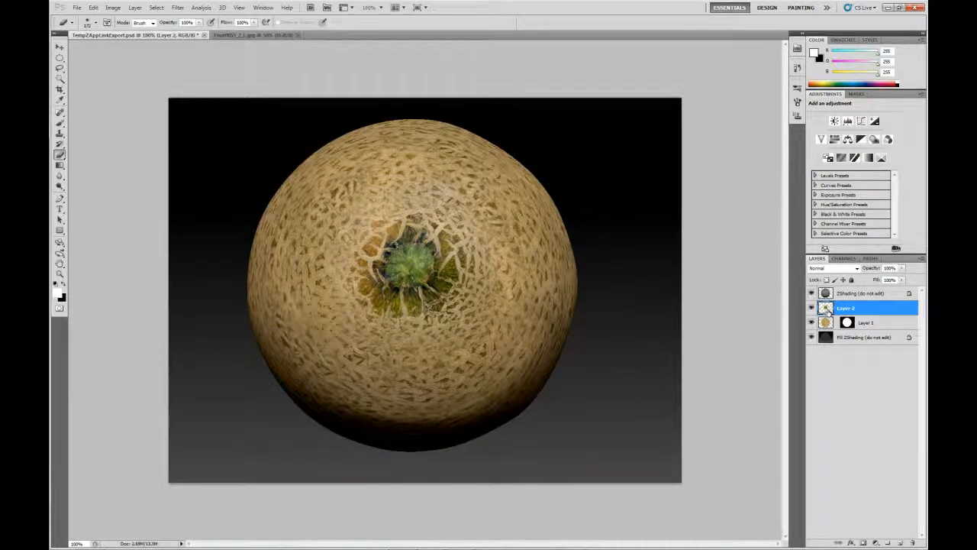
Merge the stem patch down into Layer 1 while preserving the layer mask, and hide the ZShading layer
{"action": "key", "text": "ctrl+e"}
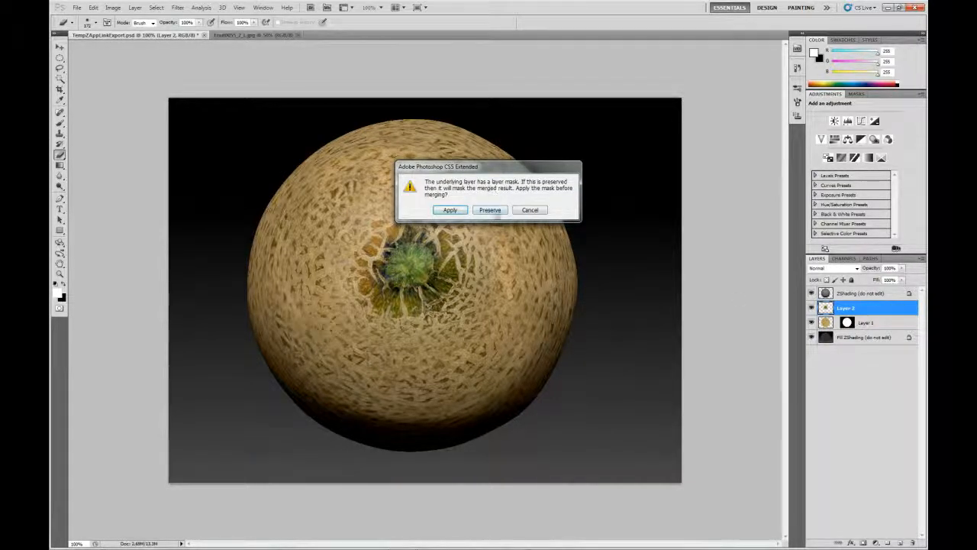
{"action": "left_click", "coordinate": [500, 213]}
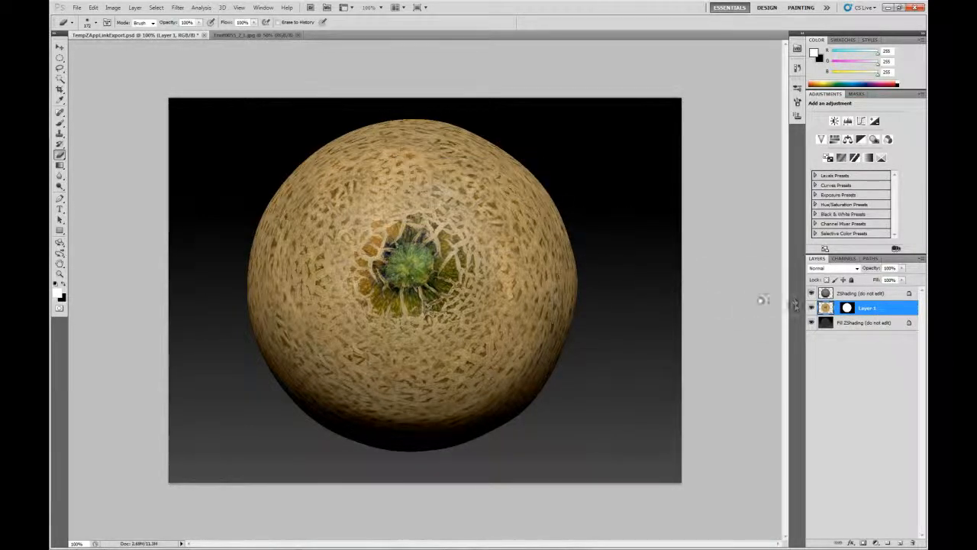
{"action": "left_click", "coordinate": [812, 293]}
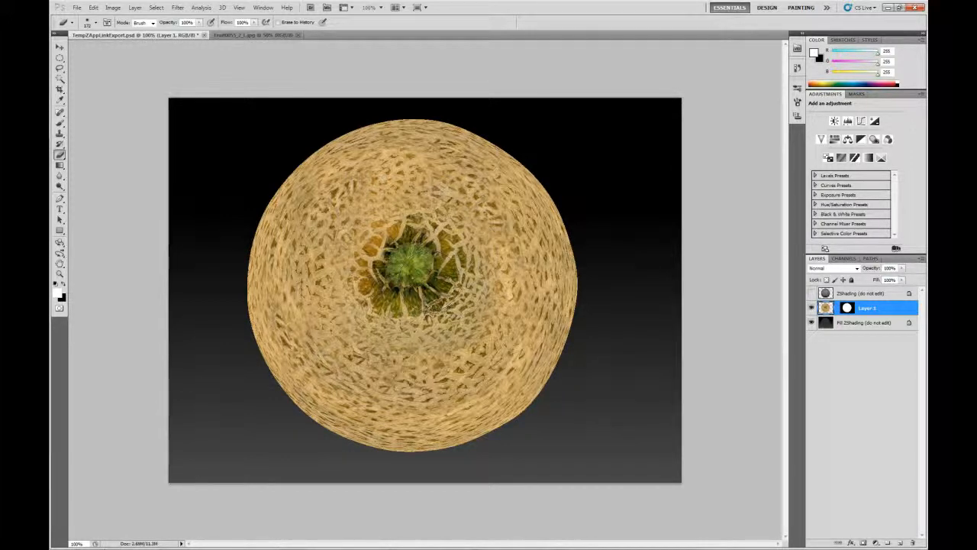
Turn the ZShading layer's visibility back on and save TempZAppLinkExport.psd
{"action": "left_click", "coordinate": [812, 293]}
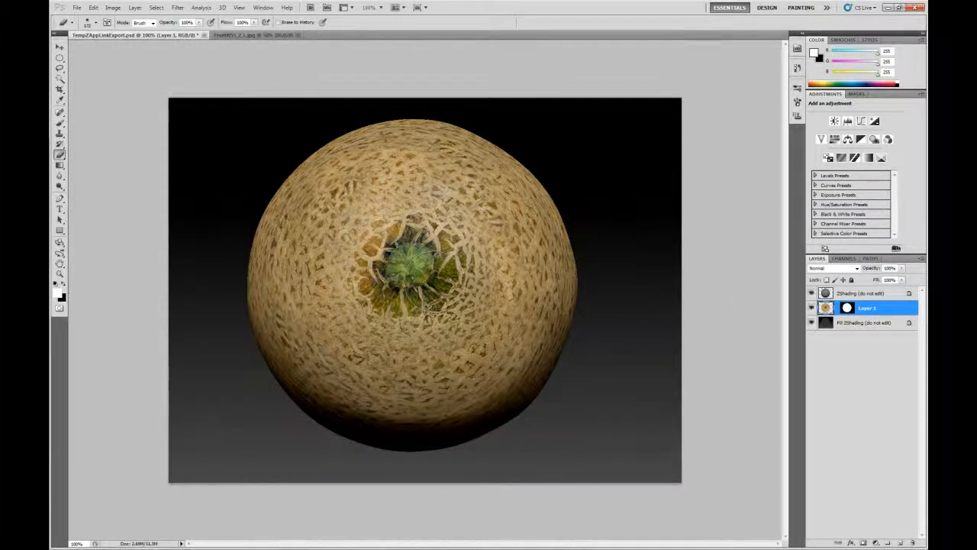
{"action": "left_click", "coordinate": [77, 7]}
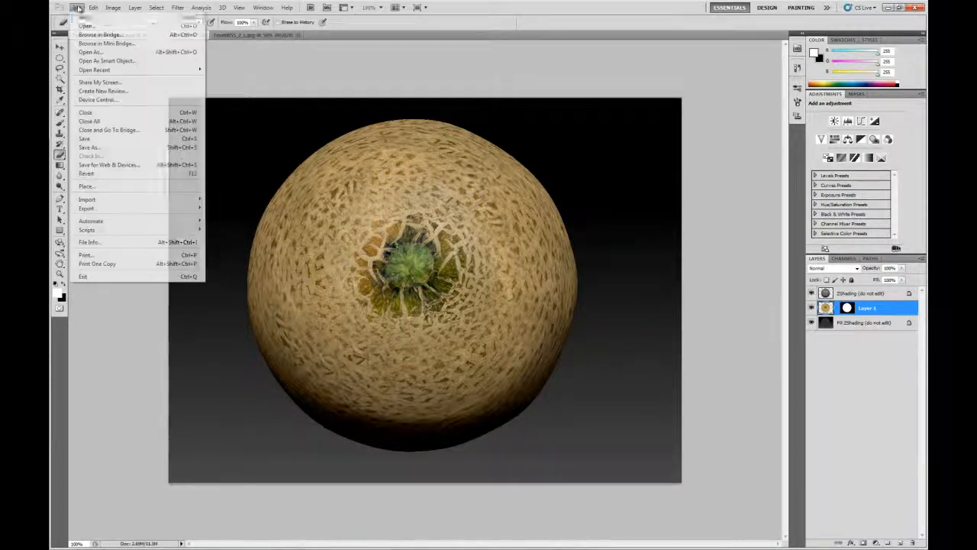
{"action": "left_click", "coordinate": [91, 140]}
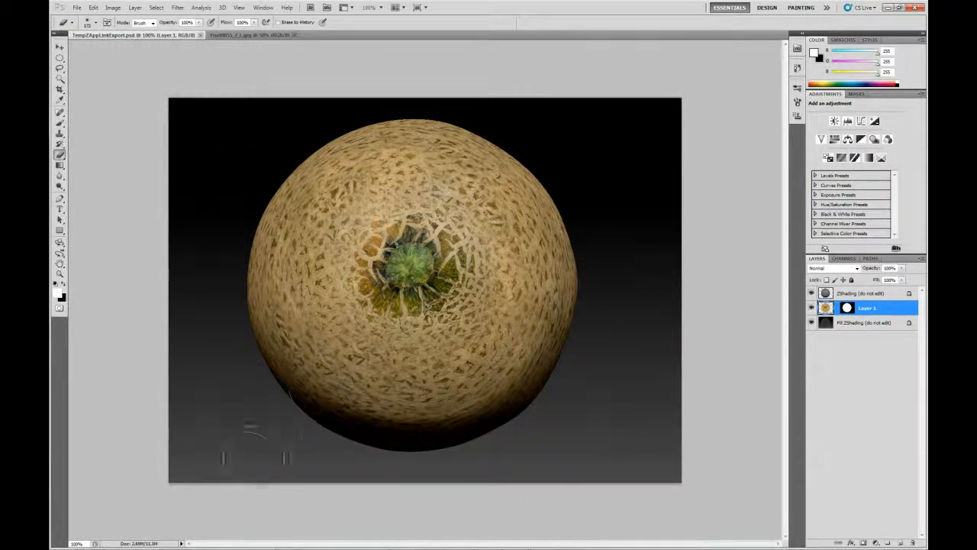
Switch to ZBrush, return from the external editor and pick up the edited ZAppLink projection onto the melon with Fade enabled
{"action": "key", "text": "super"}
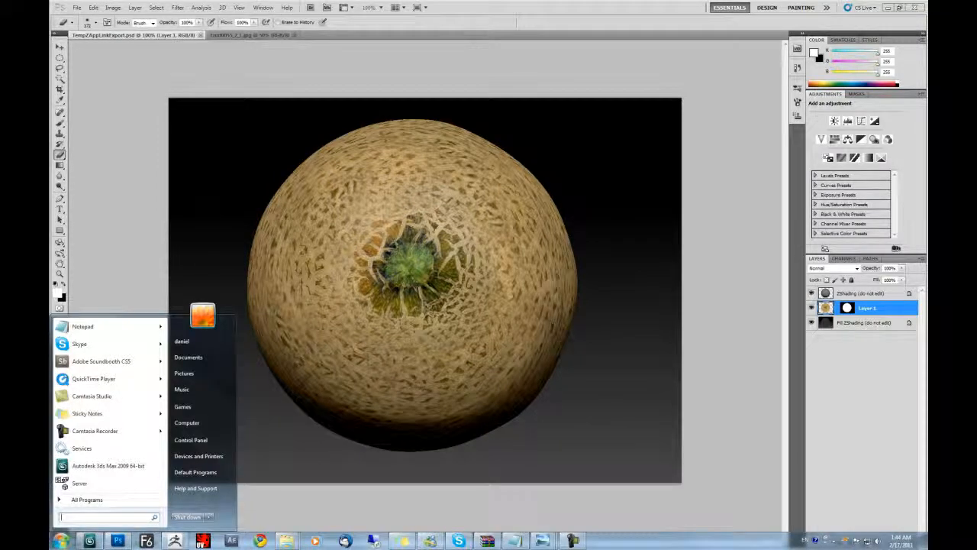
{"action": "left_click", "coordinate": [175, 539]}
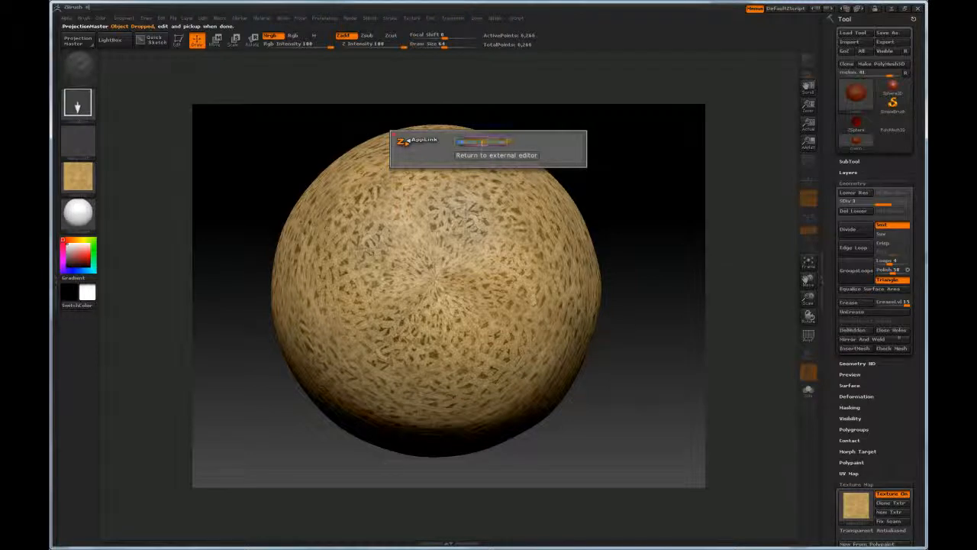
{"action": "left_click", "coordinate": [492, 141]}
{"action": "left_click", "coordinate": [506, 156]}
{"action": "left_click", "coordinate": [497, 142]}
{"action": "left_click", "coordinate": [498, 144]}
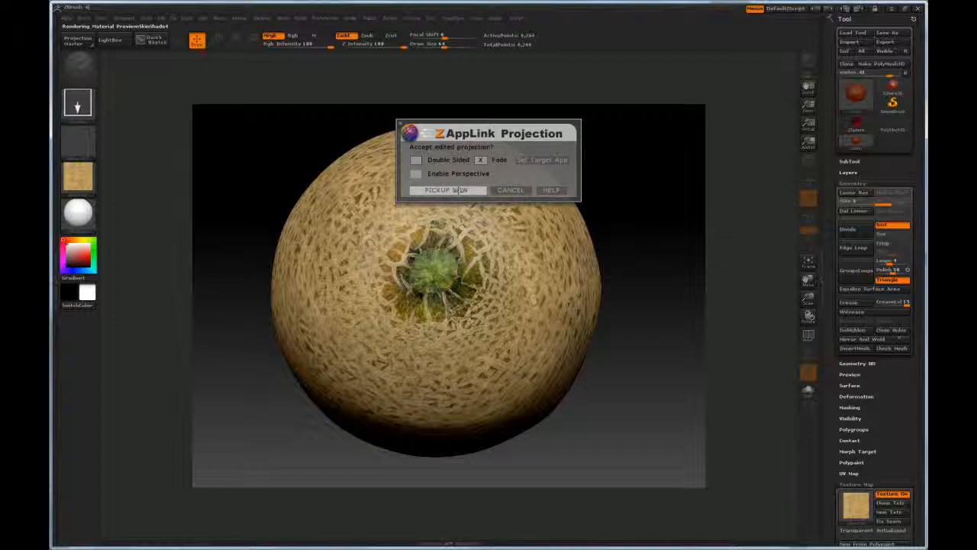
{"action": "left_click", "coordinate": [459, 190]}
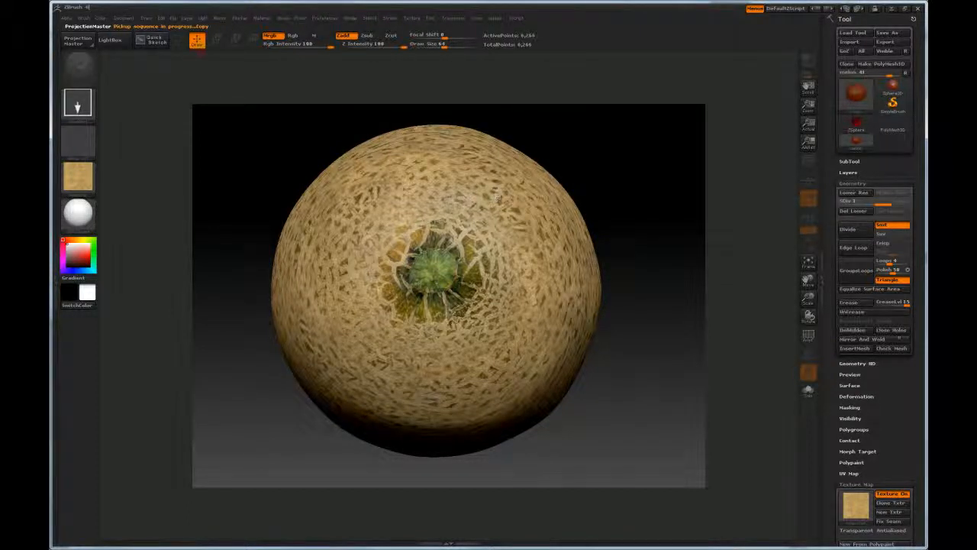
Inspect the projected stem texture and the opposite end of the melon from several angles
{"action": "left_click_drag", "start_coordinate": [624, 179], "coordinate": [659, 244]}
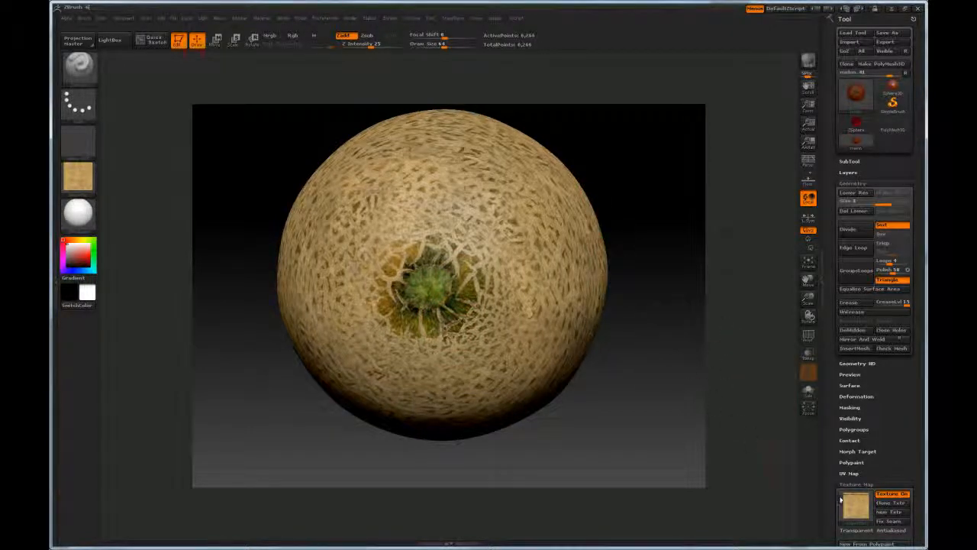
{"action": "mouse_move", "coordinate": [860, 504]}
{"action": "left_click", "coordinate": [412, 18]}
{"action": "mouse_move", "coordinate": [440, 96]}
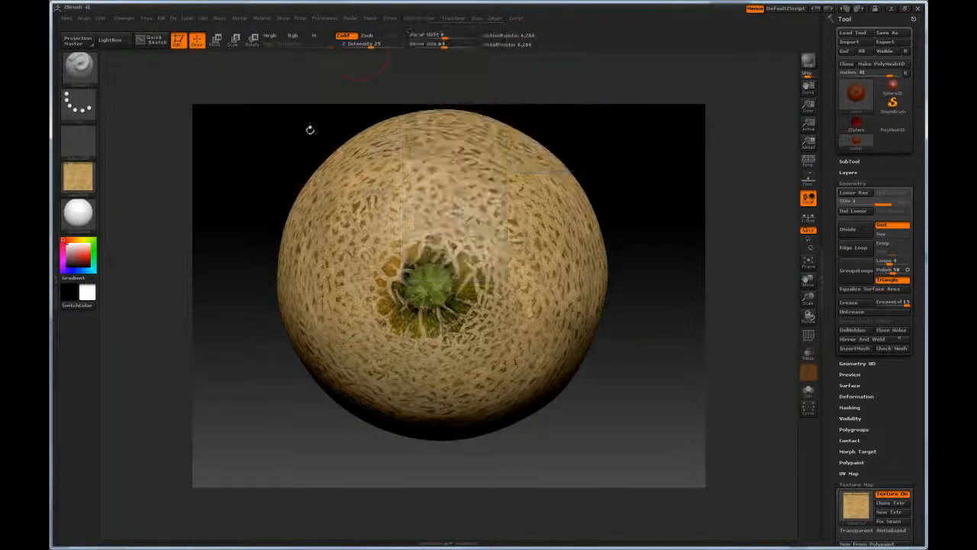
{"action": "mouse_move", "coordinate": [647, 194]}
{"action": "left_mouse_down"}
{"action": "mouse_move", "coordinate": [614, 197]}
{"action": "mouse_move", "coordinate": [648, 183]}
{"action": "left_mouse_up"}
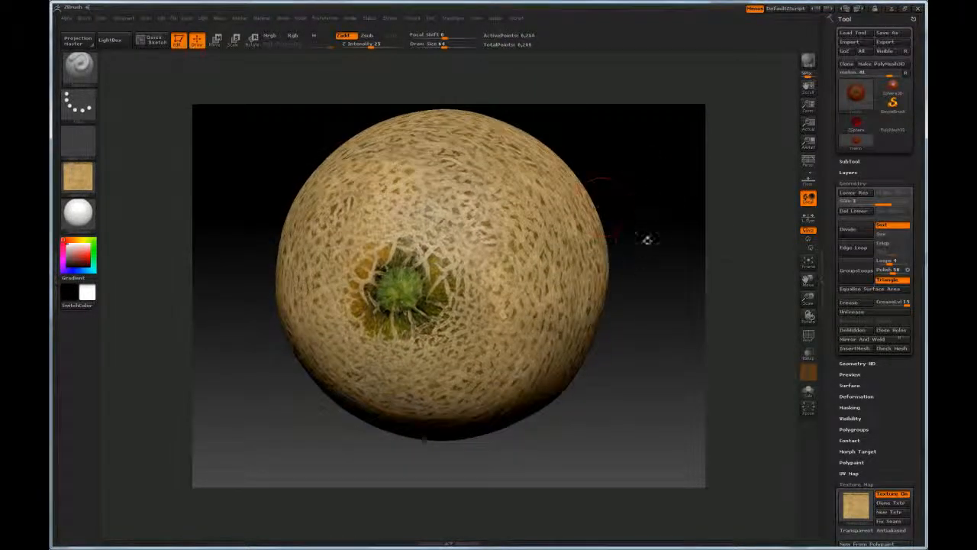
{"action": "left_click_drag", "start_coordinate": [647, 239], "coordinate": [626, 205]}
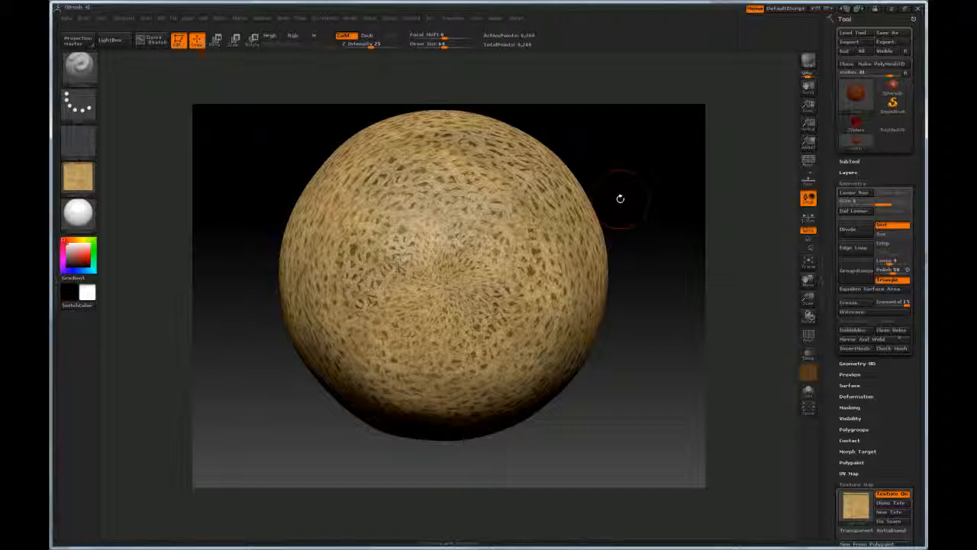
{"action": "mouse_move", "coordinate": [631, 201]}
{"action": "left_mouse_down"}
{"action": "mouse_move", "coordinate": [627, 214]}
{"action": "mouse_move", "coordinate": [630, 193]}
{"action": "left_mouse_up"}
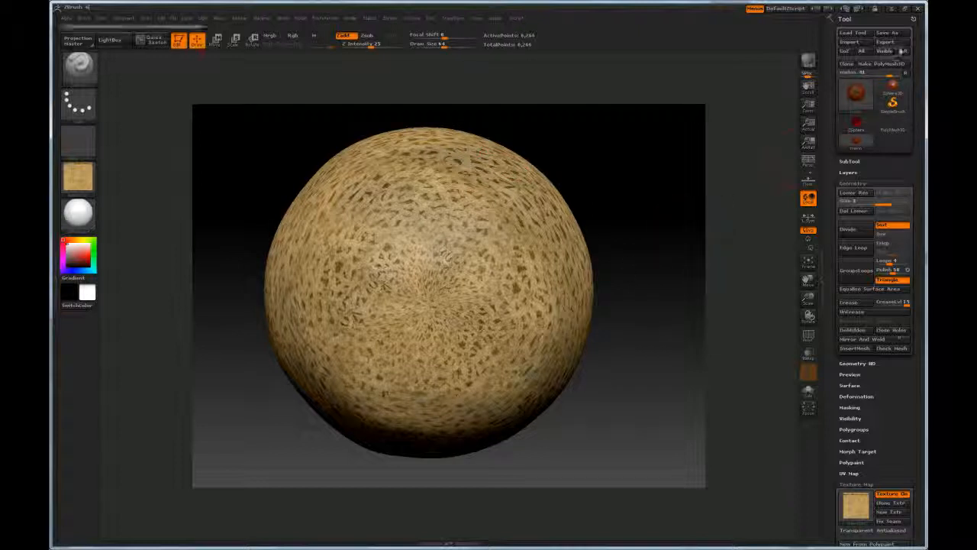
Close ZBrush without saving its document, and close both TempZAppLinkExport.psd and Fruit0055_2_L.jpg in Photoshop
{"action": "left_click", "coordinate": [918, 8]}
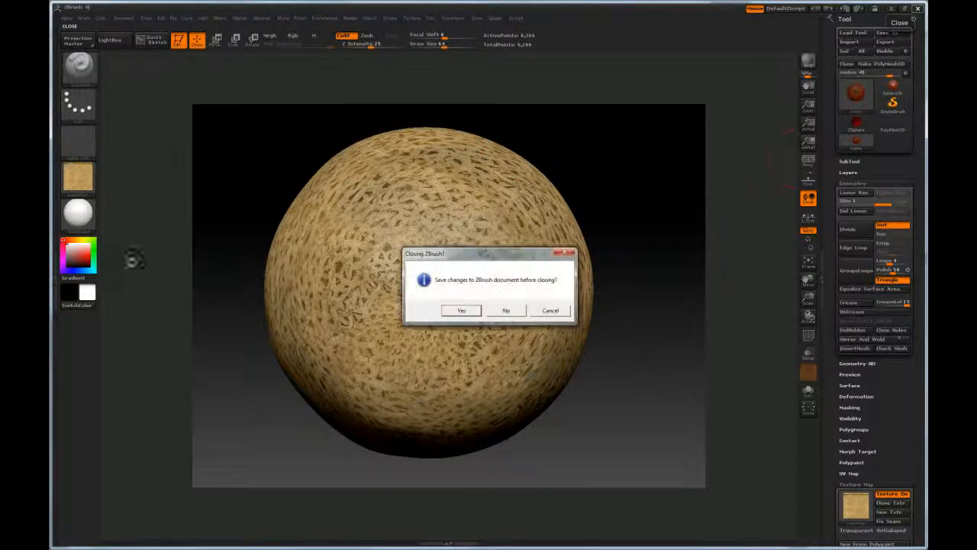
{"action": "left_click", "coordinate": [505, 310]}
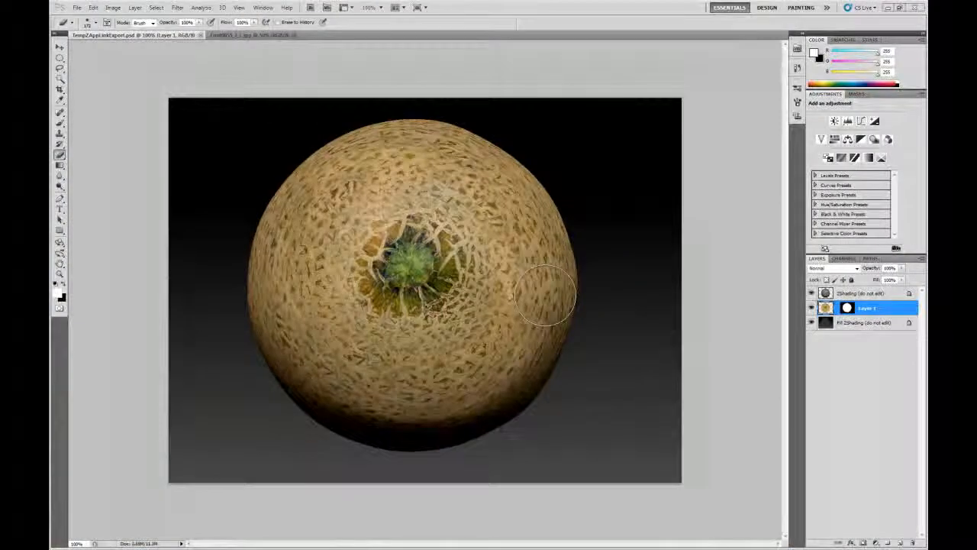
{"action": "left_click", "coordinate": [201, 35]}
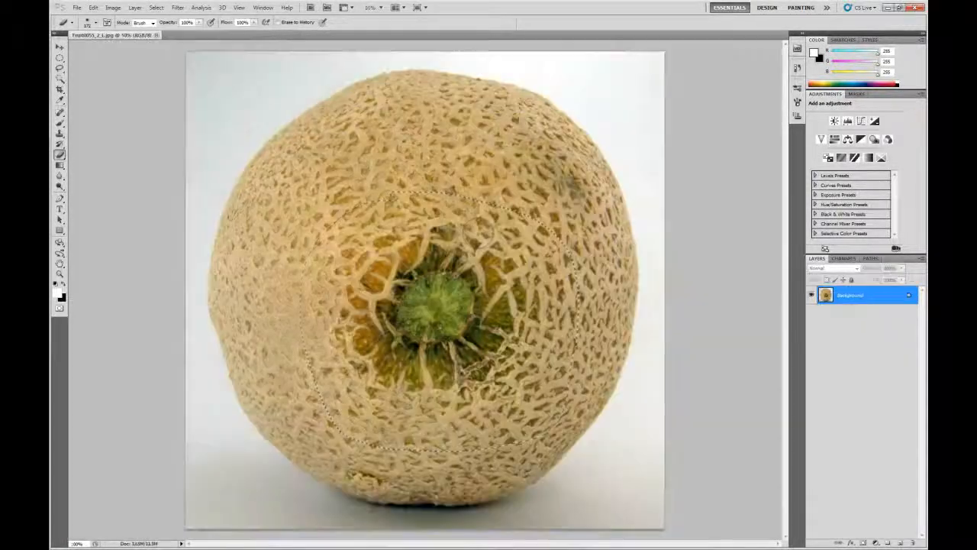
{"action": "key", "text": "ctrl+w"}
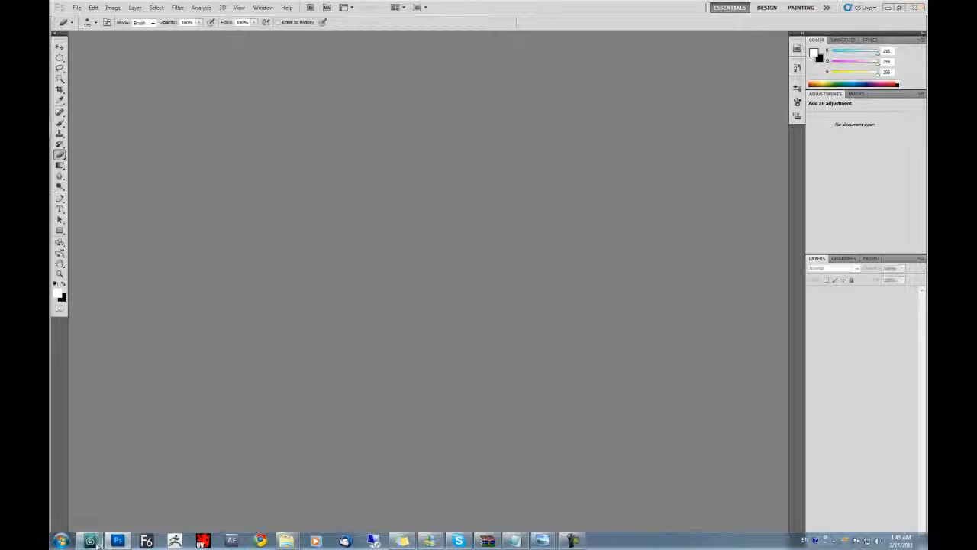
Switch to 3ds Max and examine the melon's stem end beside its texture map, closing the map preview when done
{"action": "left_click", "coordinate": [91, 541]}
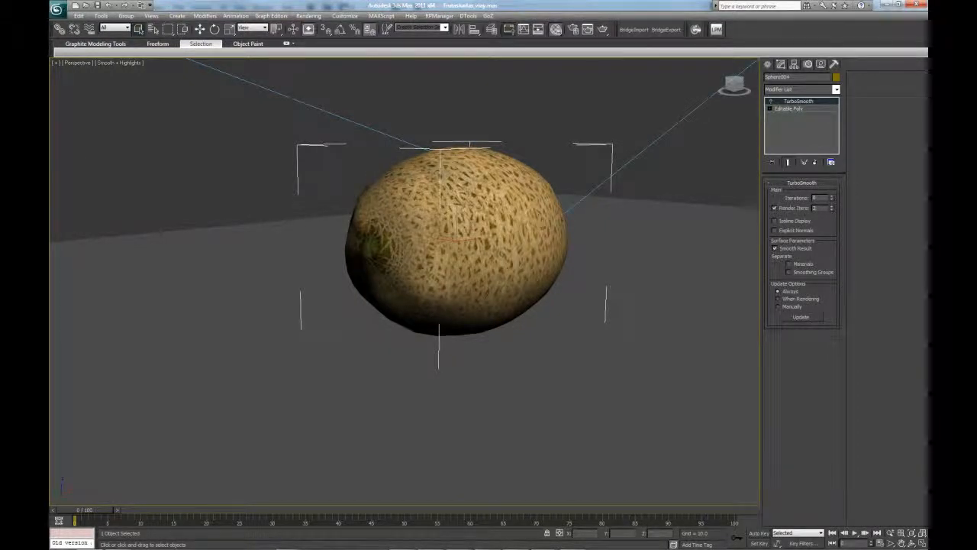
{"action": "left_click_drag", "start_coordinate": [927, 98], "coordinate": [207, 124]}
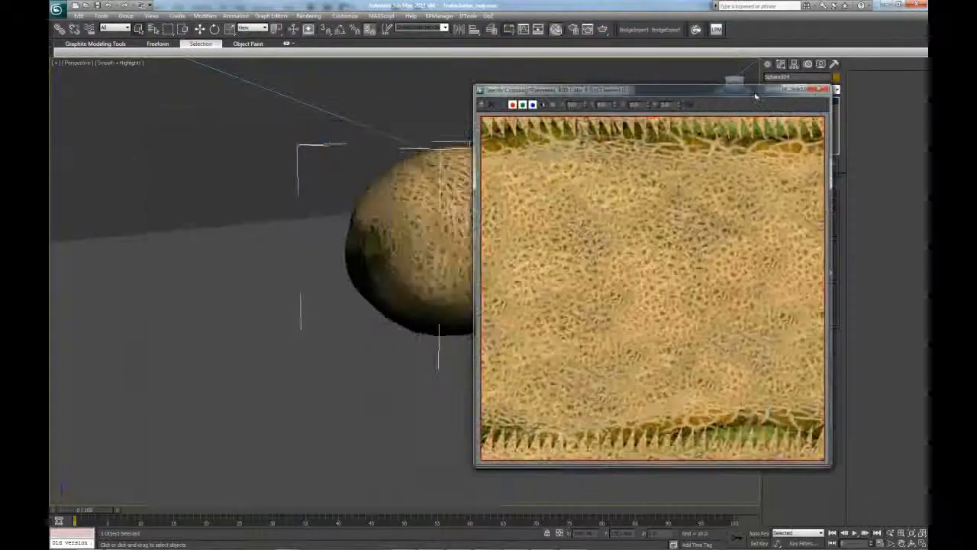
{"action": "left_click_drag", "start_coordinate": [654, 89], "coordinate": [708, 72]}
{"action": "left_click", "coordinate": [349, 224]}
{"action": "middle_click_drag", "start_coordinate": [349, 224], "coordinate": [327, 262], "text": "alt"}
{"action": "scroll", "coordinate": [405, 228], "scroll_direction": "up", "scroll_amount": 5}
{"action": "scroll", "coordinate": [301, 257], "scroll_direction": "down", "scroll_amount": 4}
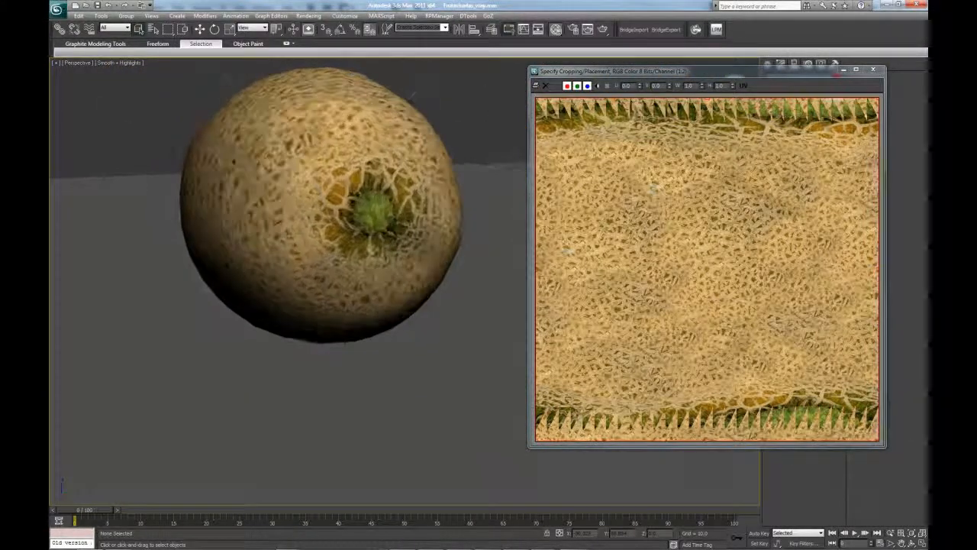
{"action": "middle_click_drag", "start_coordinate": [354, 326], "coordinate": [359, 306], "text": "alt"}
{"action": "middle_click_drag", "start_coordinate": [291, 312], "coordinate": [374, 286]}
{"action": "scroll", "coordinate": [323, 293], "scroll_direction": "down", "scroll_amount": 5}
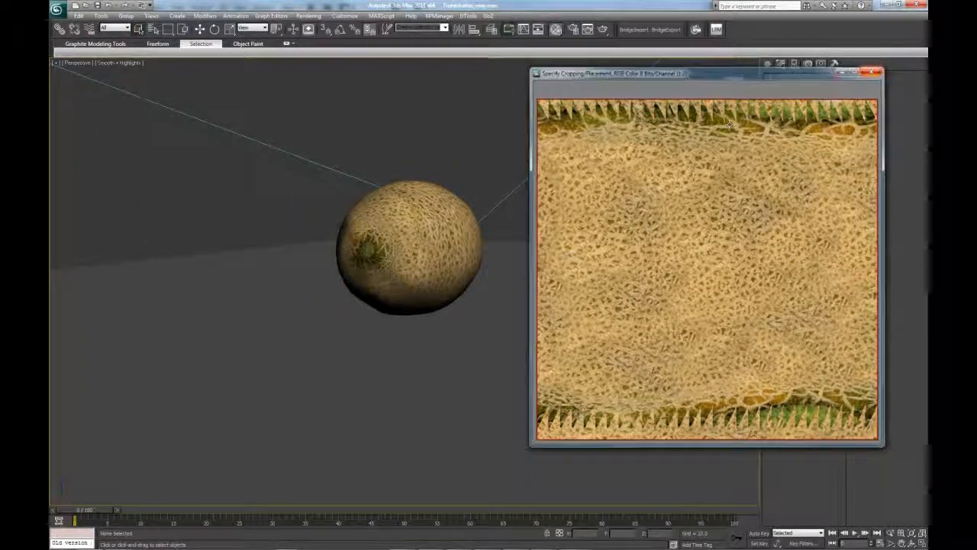
{"action": "left_click", "coordinate": [873, 69]}
Render the perspective view of the whole melon on the ground plane and close the rendered frame
{"action": "middle_click_drag", "start_coordinate": [481, 259], "coordinate": [446, 233], "text": "alt"}
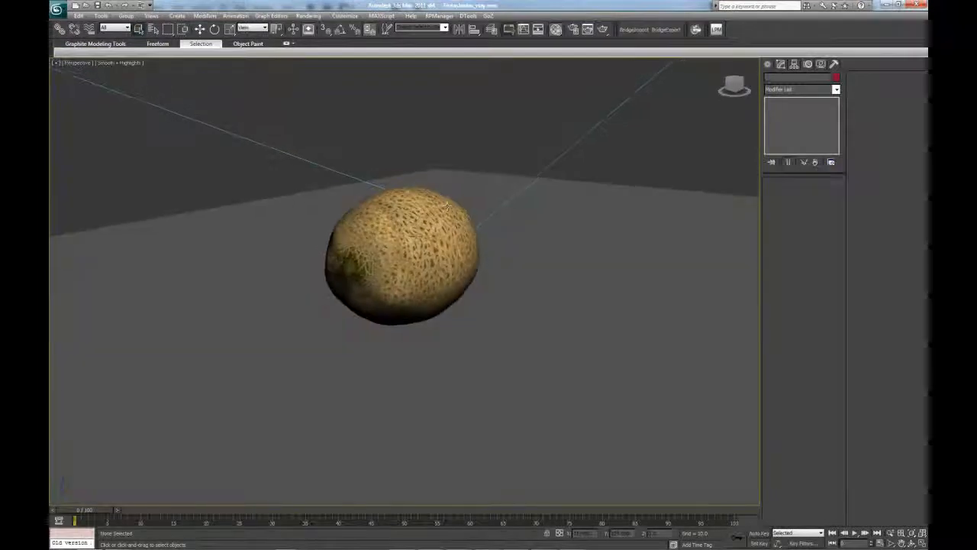
{"action": "scroll", "coordinate": [447, 258], "scroll_direction": "up", "scroll_amount": 4}
{"action": "scroll", "coordinate": [446, 258], "scroll_direction": "down", "scroll_amount": 2}
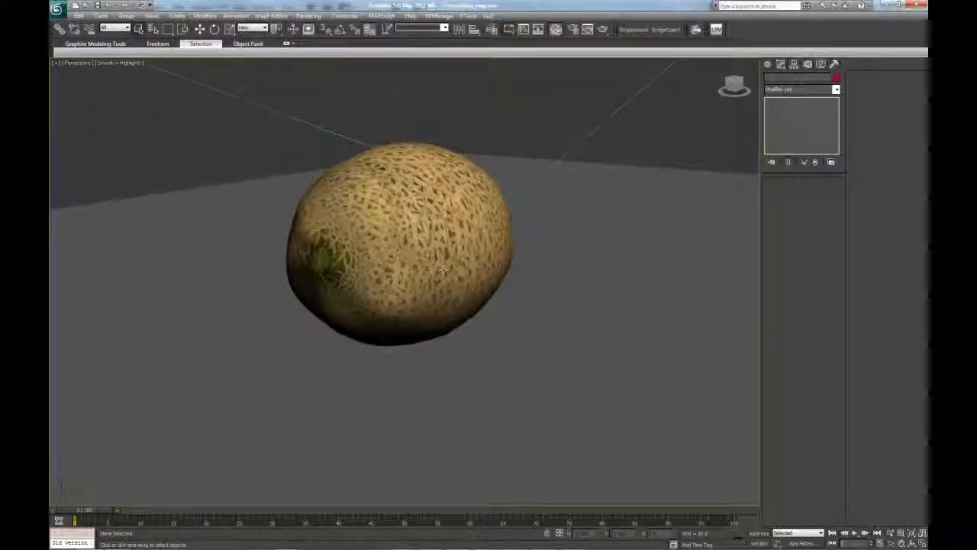
{"action": "middle_click_drag", "start_coordinate": [478, 336], "coordinate": [474, 316], "text": "alt"}
{"action": "scroll", "coordinate": [474, 316], "scroll_direction": "down", "scroll_amount": 4}
{"action": "key", "text": "shift+q"}
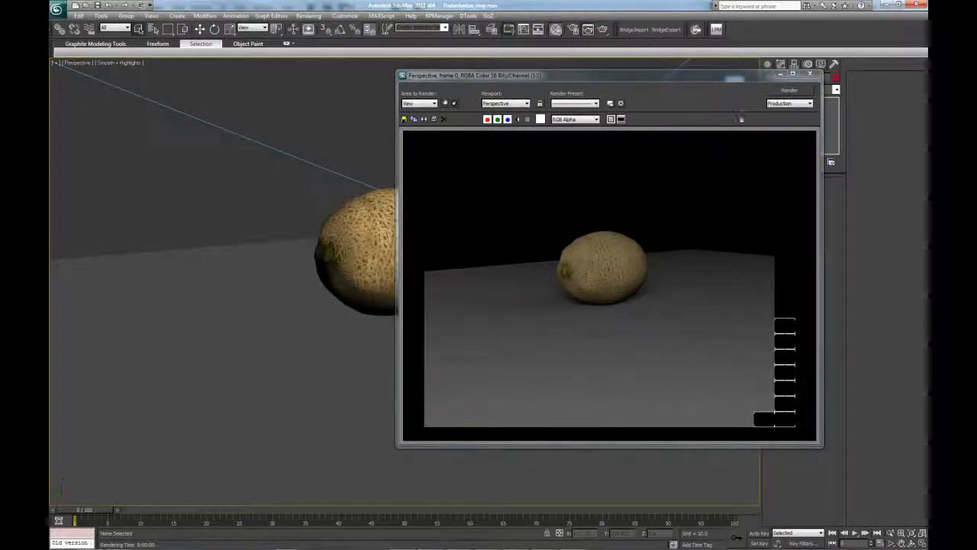
{"action": "left_click", "coordinate": [810, 74]}
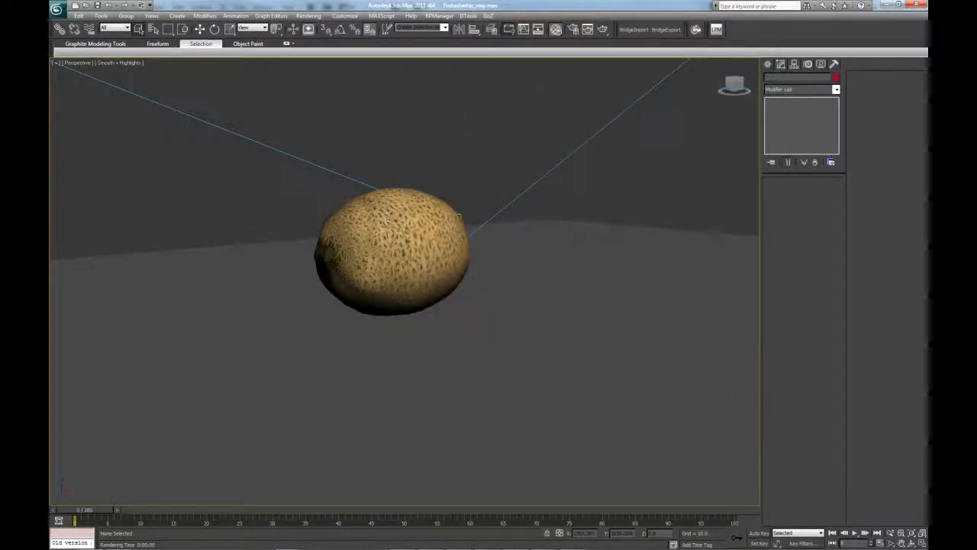
Examine the melon model up close and compare its skin with the reference photos Fruit0055_1_S.jpg and melon_cantaloup5.jpg
{"action": "key", "text": "z"}
{"action": "middle_click_drag", "start_coordinate": [436, 228], "coordinate": [379, 341], "text": "alt"}
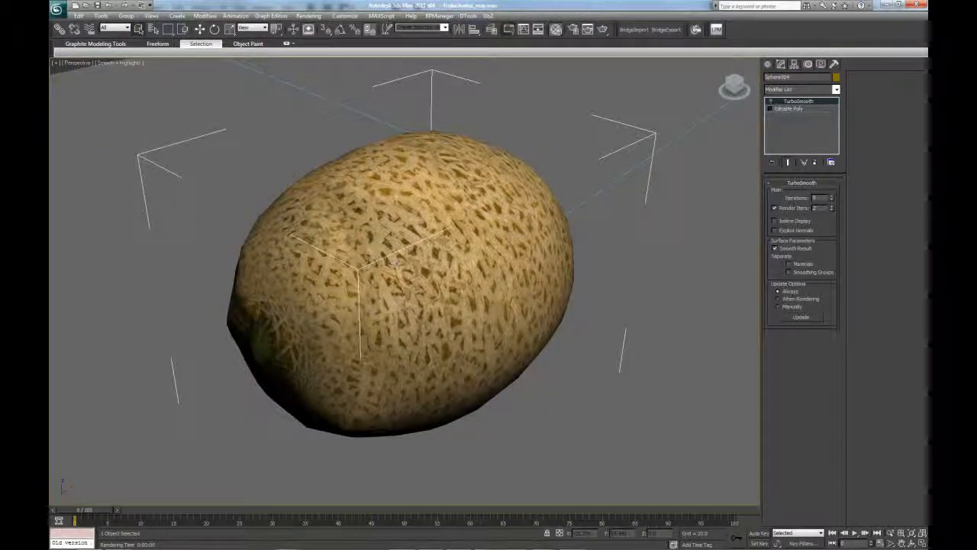
{"action": "middle_click_drag", "start_coordinate": [396, 263], "coordinate": [466, 234], "text": "alt"}
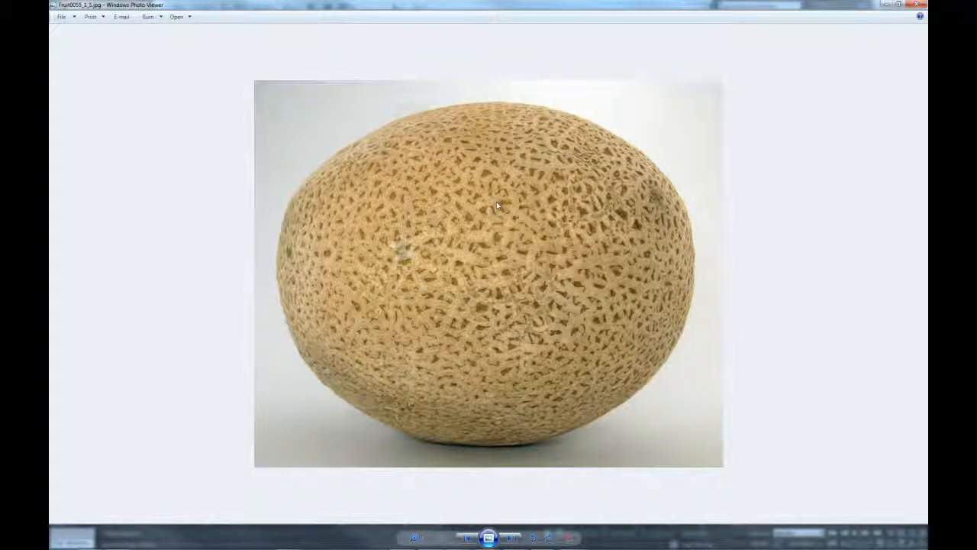
{"action": "key", "text": "Right"}
{"action": "key", "text": "Right"}
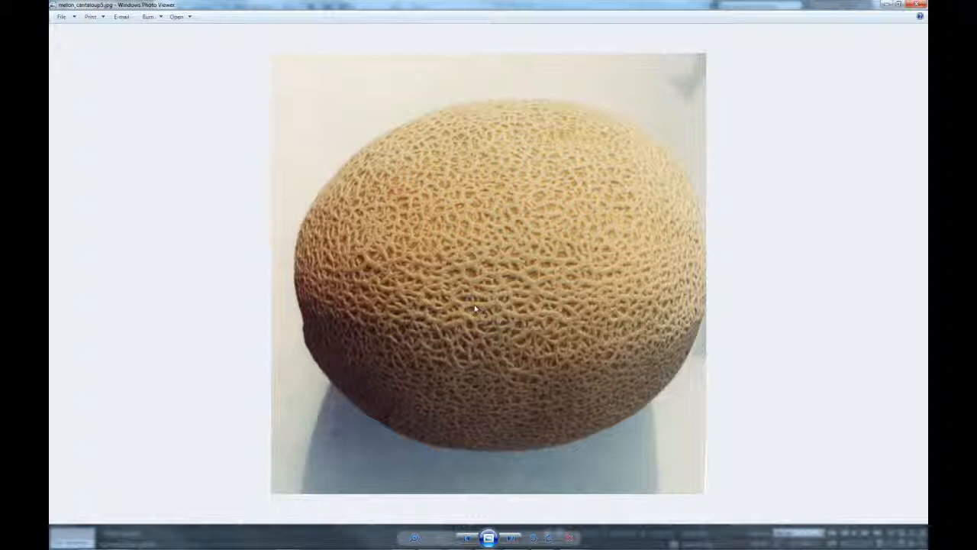
{"action": "left_click", "coordinate": [899, 5]}
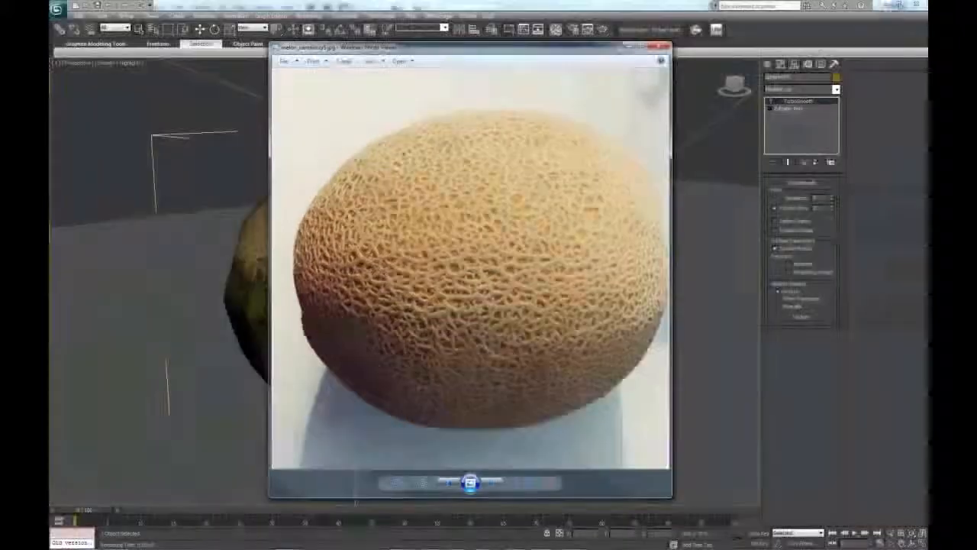
{"action": "left_click_drag", "start_coordinate": [445, 67], "coordinate": [49, 67]}
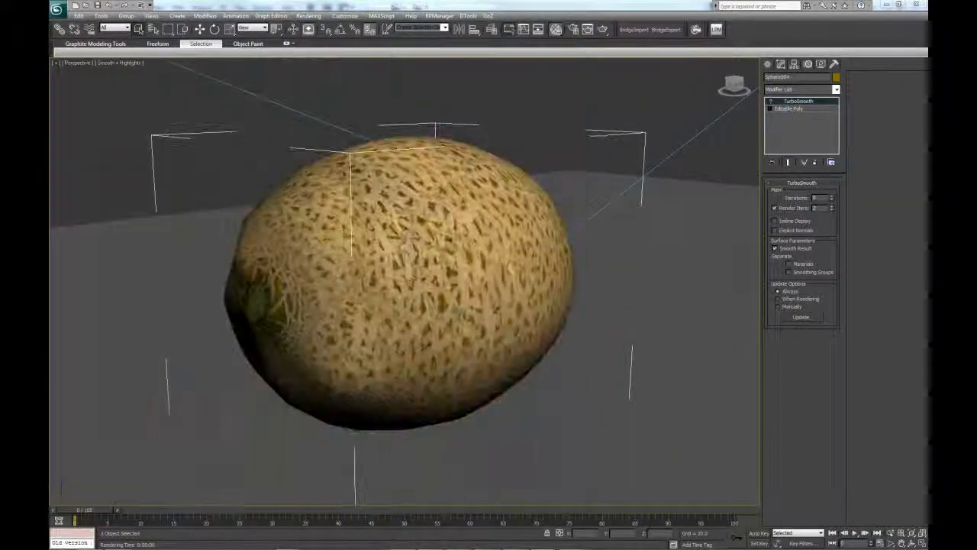
{"action": "left_click", "coordinate": [201, 108]}
{"action": "left_click", "coordinate": [458, 169]}
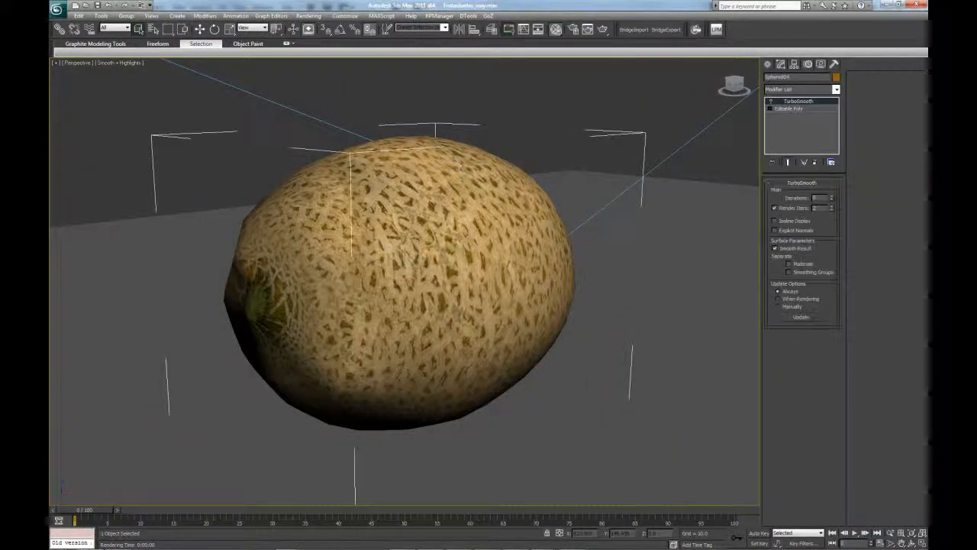
View the melon from farther away and bring up the fruit market image, zoomed out to show the whole scene
{"action": "middle_click_drag", "start_coordinate": [569, 219], "coordinate": [442, 250], "text": "alt"}
{"action": "scroll", "coordinate": [535, 221], "scroll_direction": "down", "scroll_amount": 4}
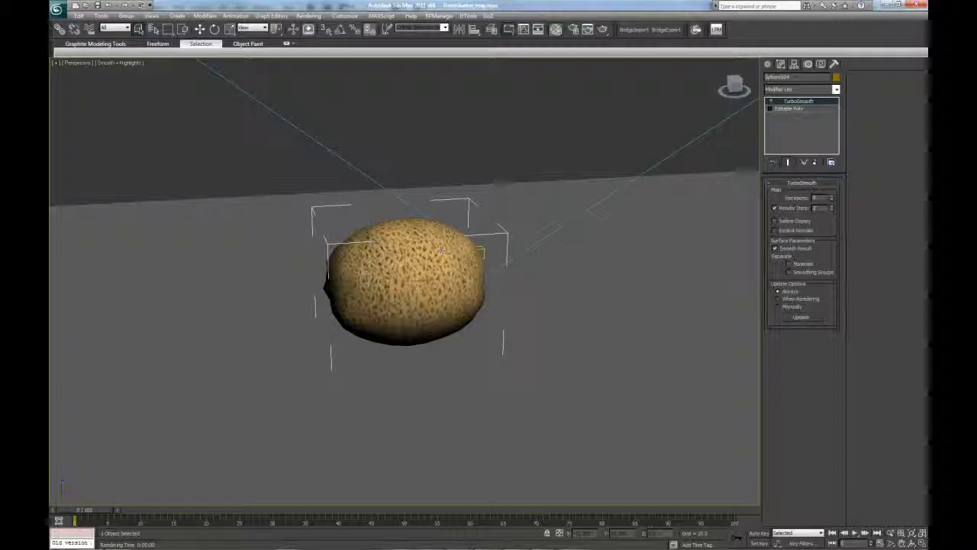
{"action": "mouse_move", "coordinate": [373, 538]}
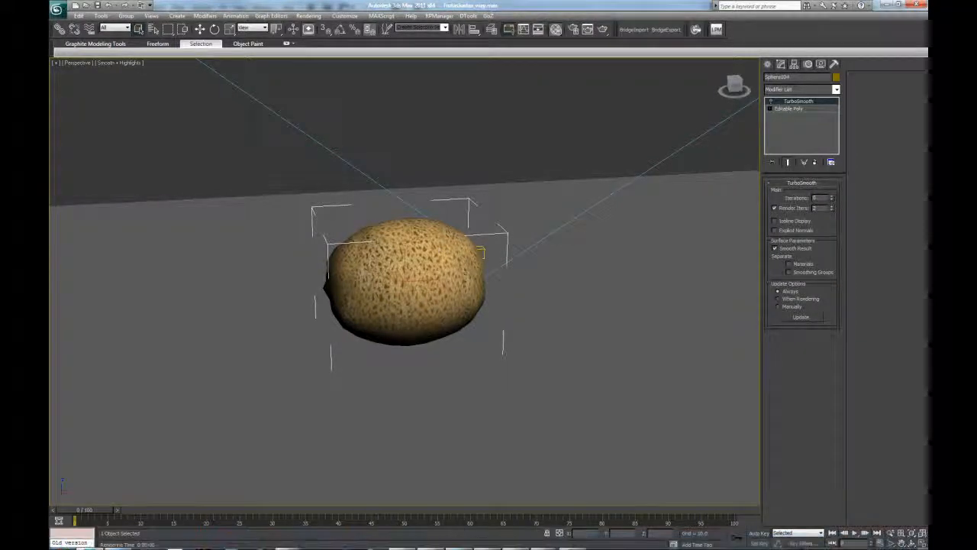
{"action": "mouse_move", "coordinate": [537, 542]}
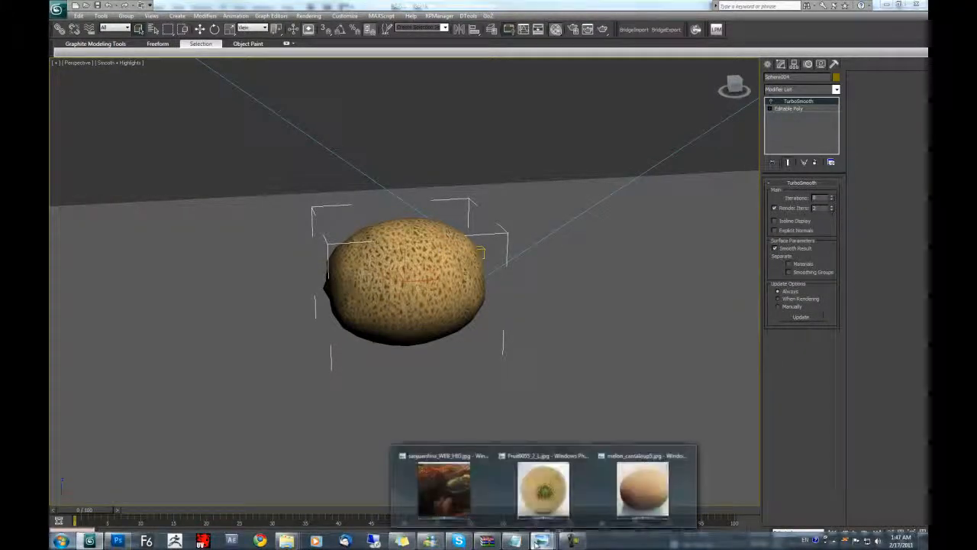
{"action": "left_click", "coordinate": [459, 488]}
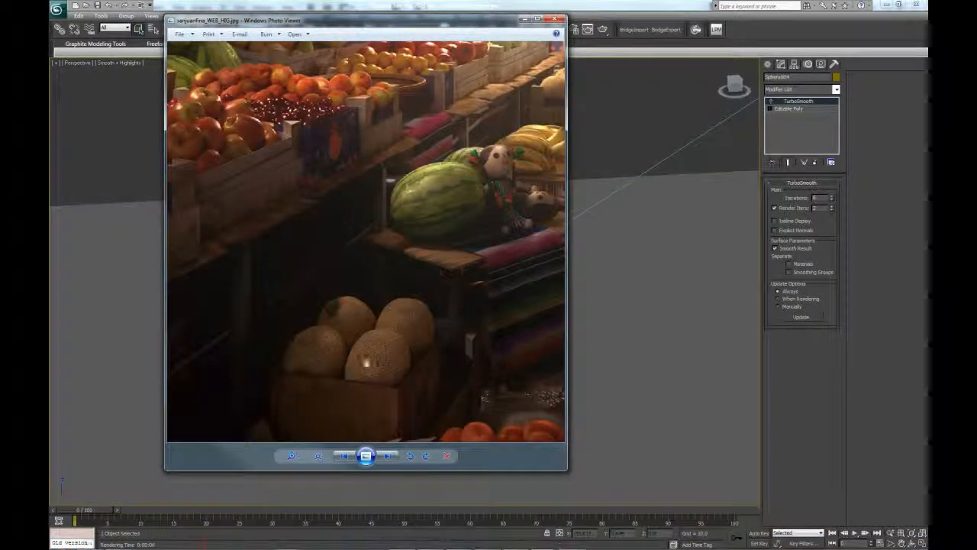
{"action": "scroll", "coordinate": [395, 343], "scroll_direction": "down", "scroll_amount": 5}
{"action": "scroll", "coordinate": [411, 222], "scroll_direction": "down", "scroll_amount": 4}
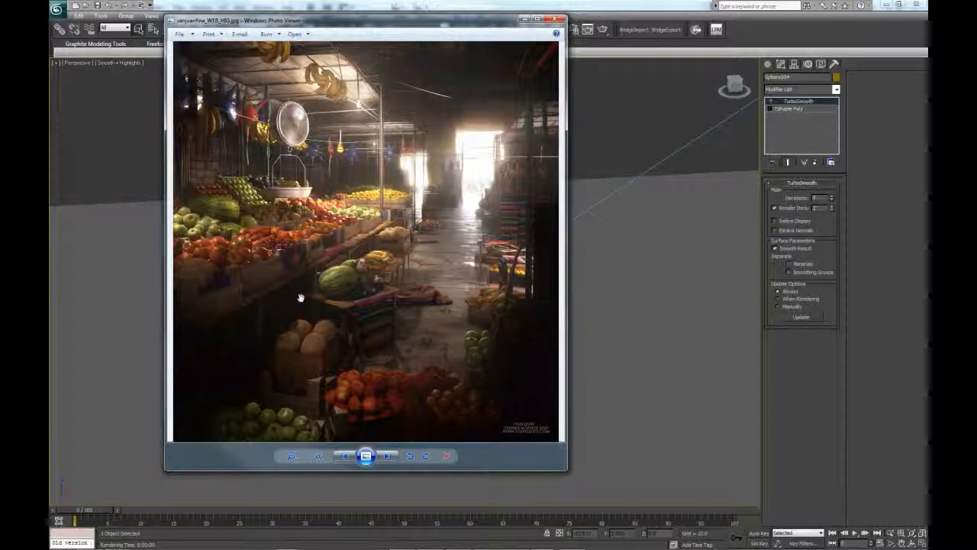
Look closer at the fruit market image and bring the Material Editor for the melon material next to the melon model
{"action": "scroll", "coordinate": [323, 349], "scroll_direction": "up", "scroll_amount": 3}
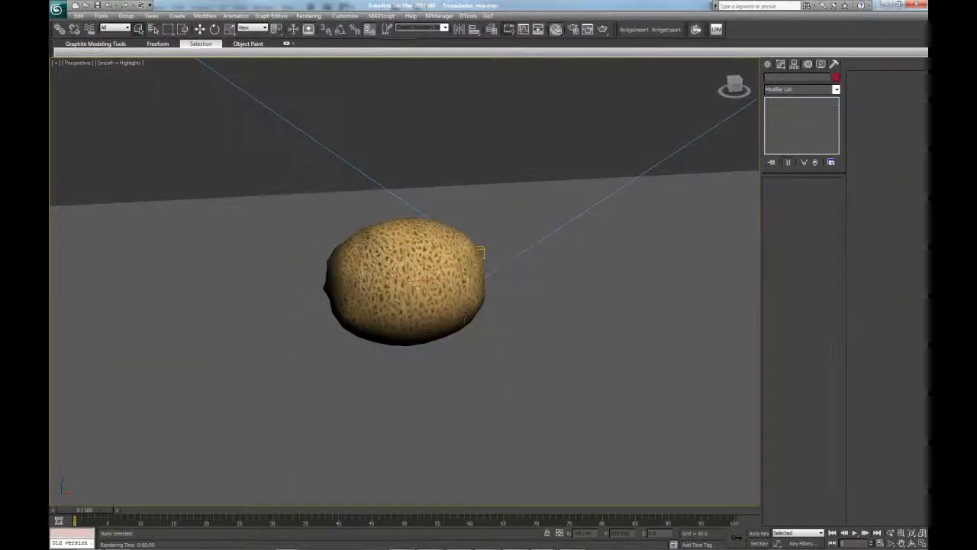
{"action": "left_click_drag", "start_coordinate": [1, 146], "coordinate": [668, 98]}
{"action": "mouse_move", "coordinate": [290, 542]}
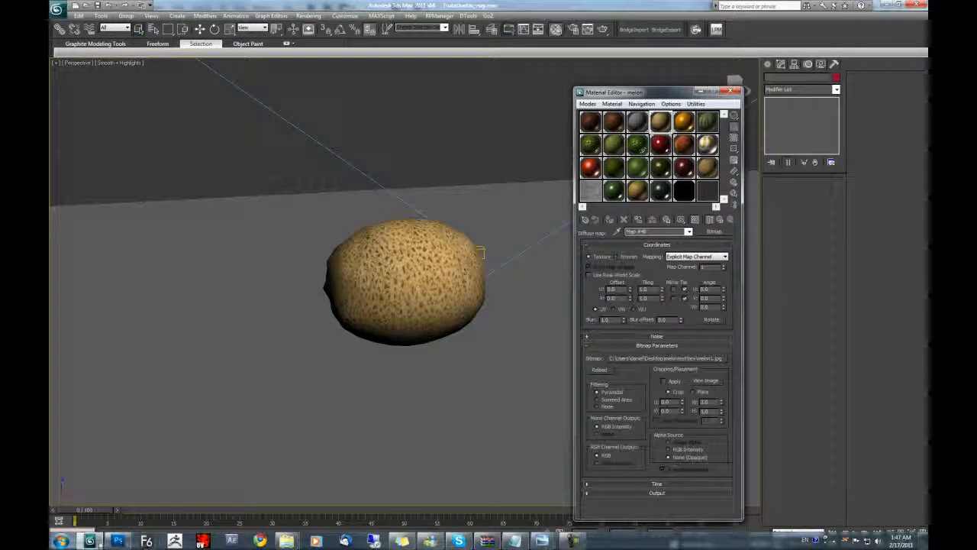
Switch to Photoshop and open the texture melon1.jpg, discarding its embedded color profile
{"action": "left_click", "coordinate": [117, 541]}
{"action": "left_click", "coordinate": [77, 8]}
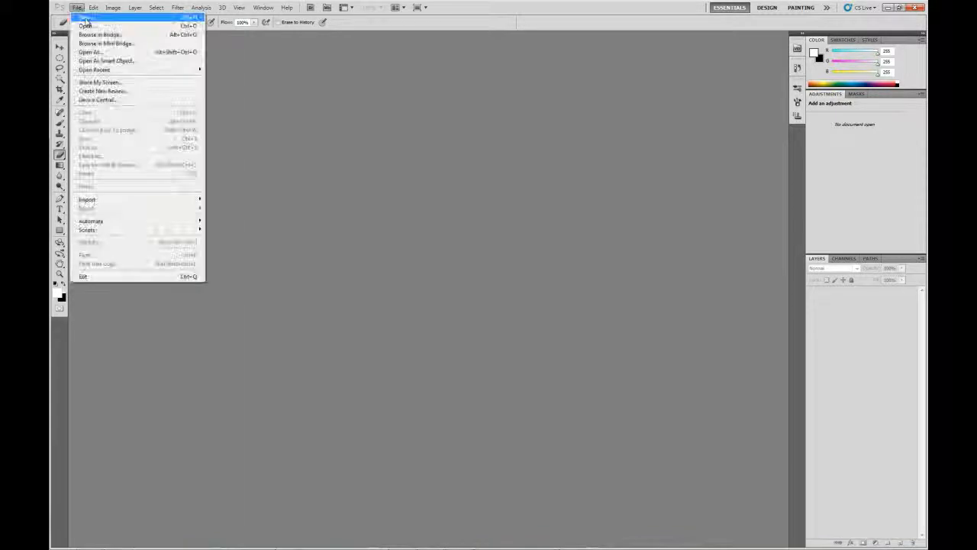
{"action": "left_click", "coordinate": [88, 26]}
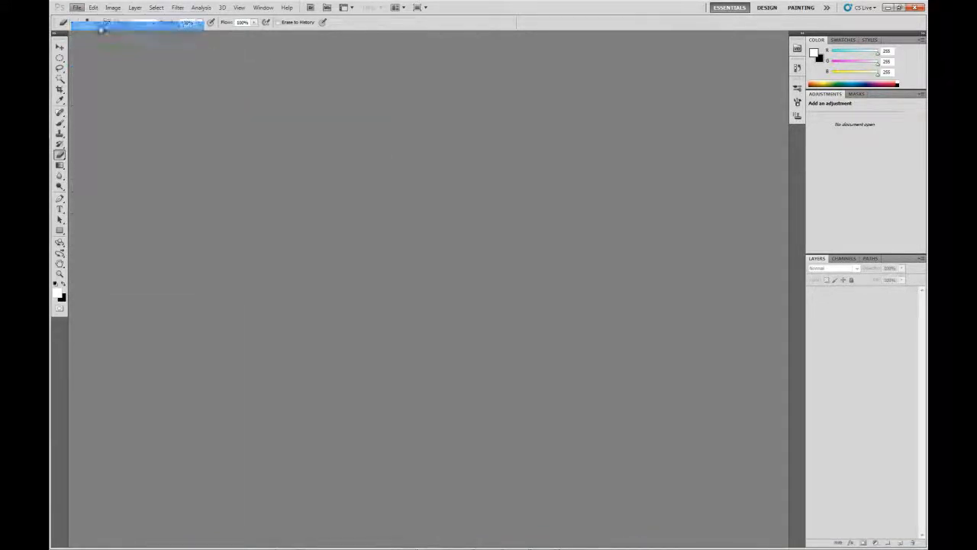
{"action": "double_click", "coordinate": [449, 162]}
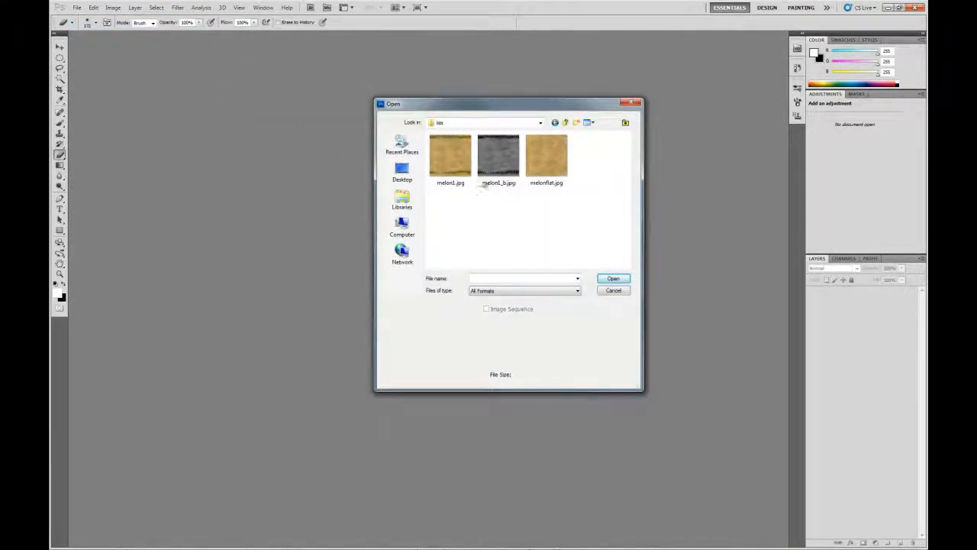
{"action": "double_click", "coordinate": [447, 156]}
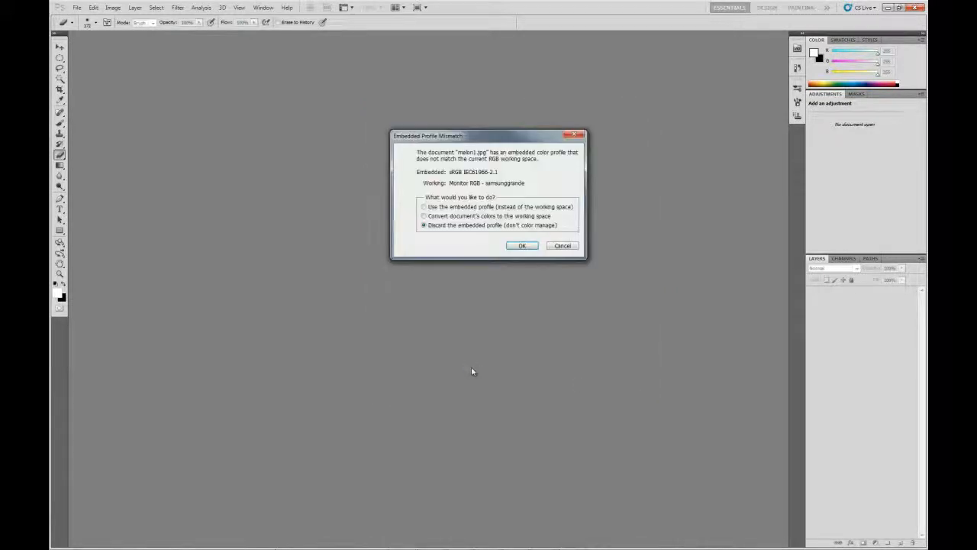
{"action": "left_click", "coordinate": [535, 248]}
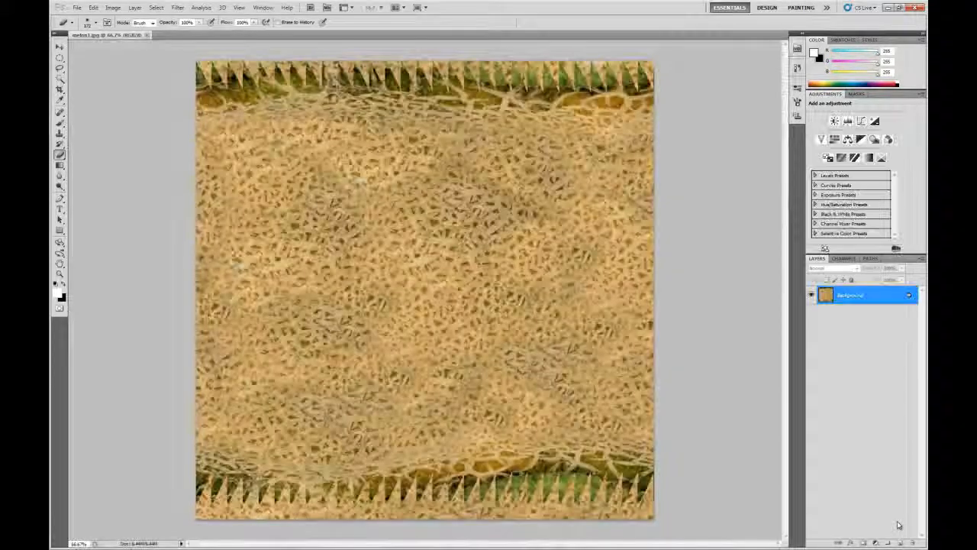
Add a Levels adjustment over the melon texture and, beneath it, a Hue/Saturation adjustment with saturation -100
{"action": "left_click", "coordinate": [875, 542]}
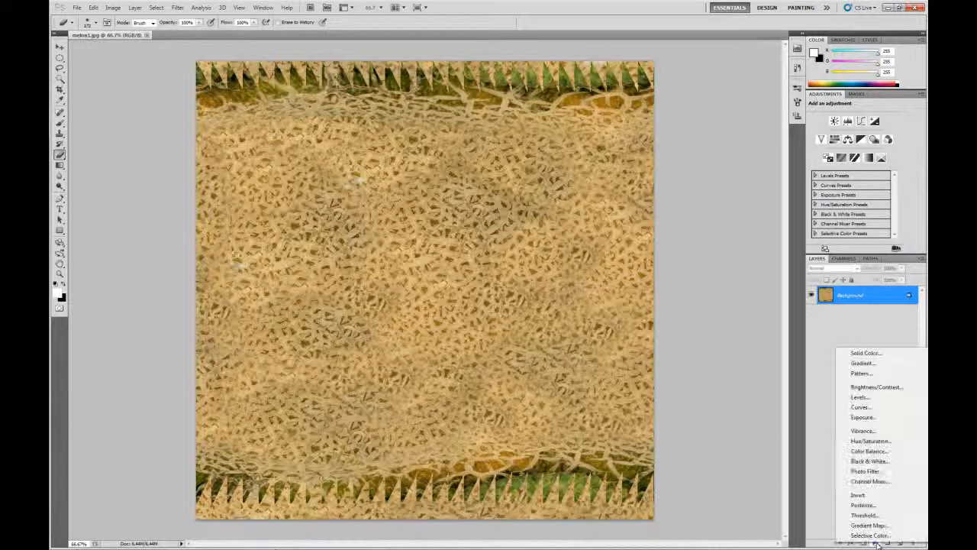
{"action": "left_click", "coordinate": [870, 397]}
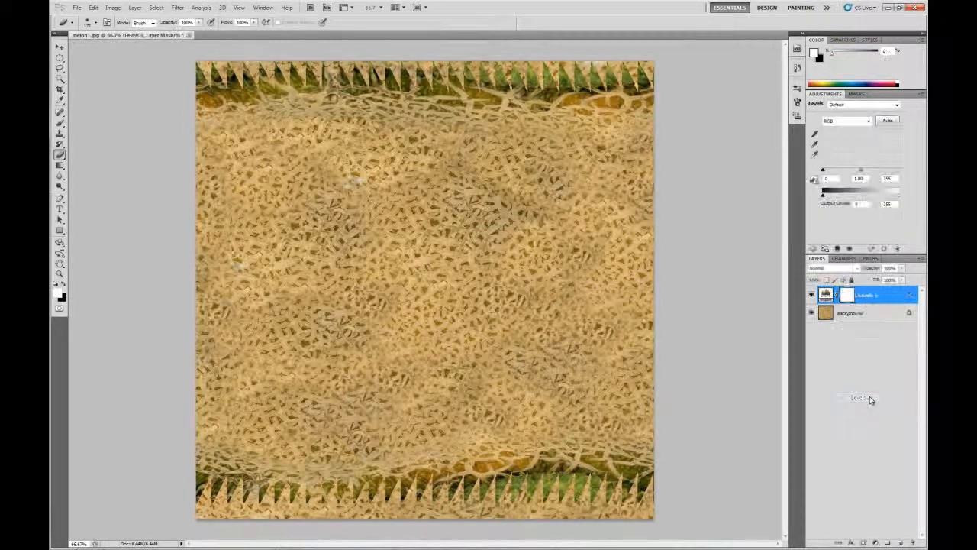
{"action": "left_click", "coordinate": [826, 313]}
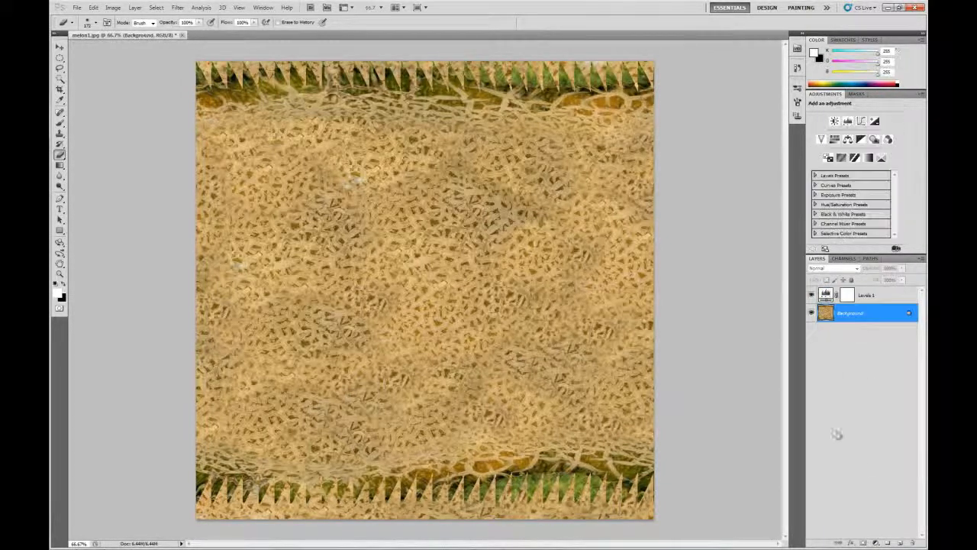
{"action": "left_click", "coordinate": [876, 542]}
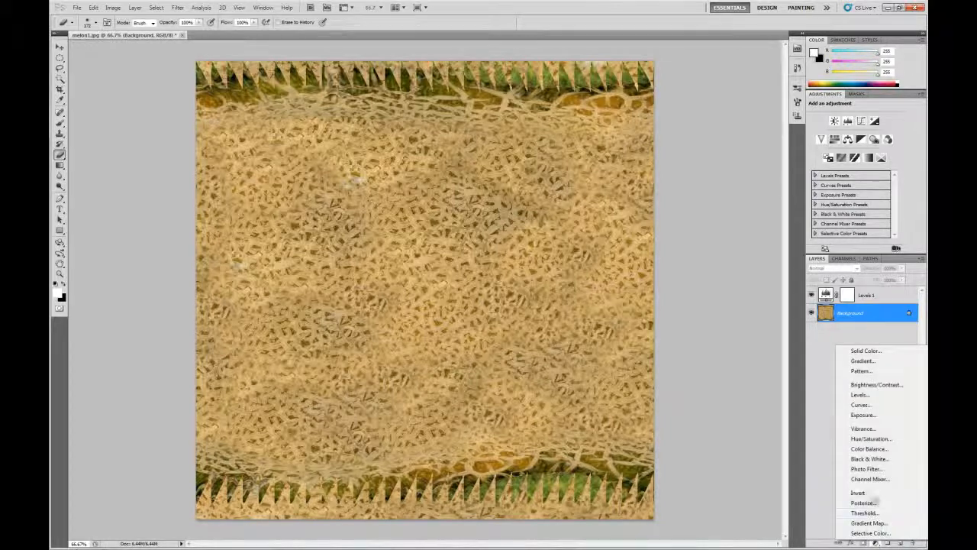
{"action": "left_click", "coordinate": [875, 442]}
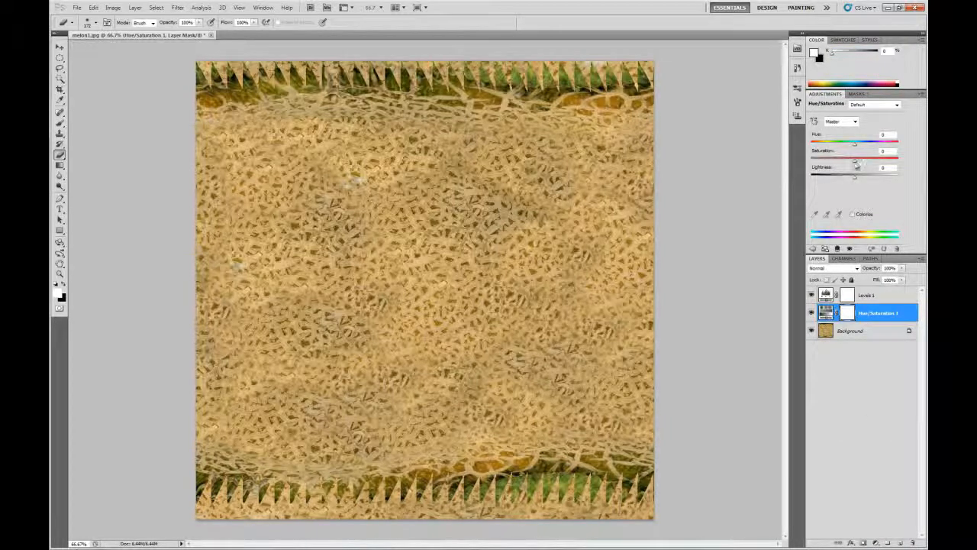
{"action": "left_click_drag", "start_coordinate": [855, 161], "coordinate": [790, 160]}
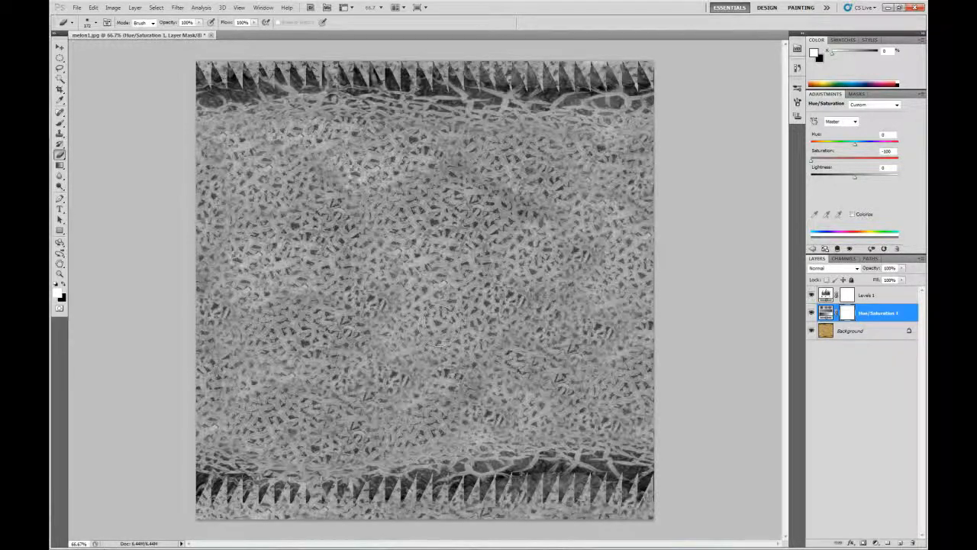
Inspect the grayscale melon texture at 100% and set the Levels adjustment's input black to 62 and input white to 249
{"action": "key", "text": "ctrl+plus"}
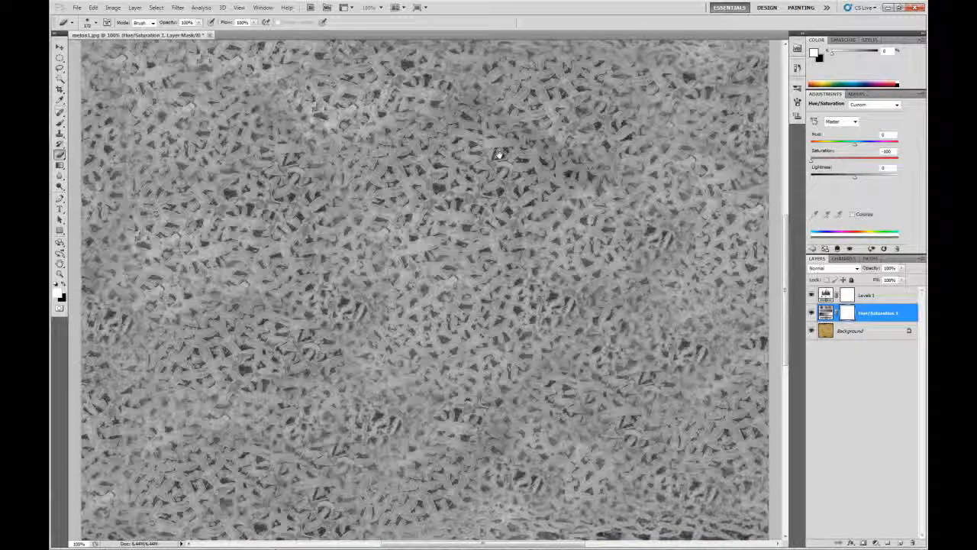
{"action": "left_click_drag", "start_coordinate": [500, 153], "coordinate": [429, 276]}
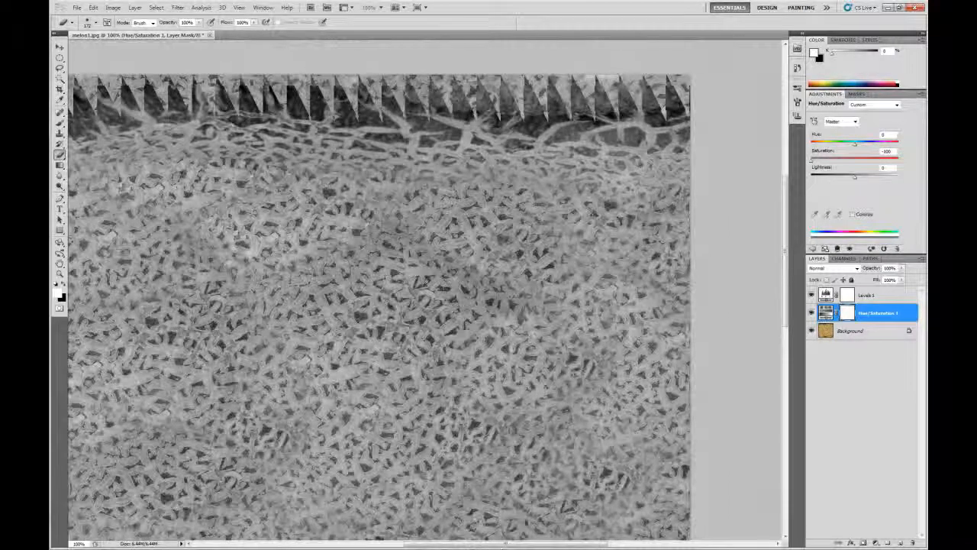
{"action": "left_click_drag", "start_coordinate": [409, 362], "coordinate": [425, 326]}
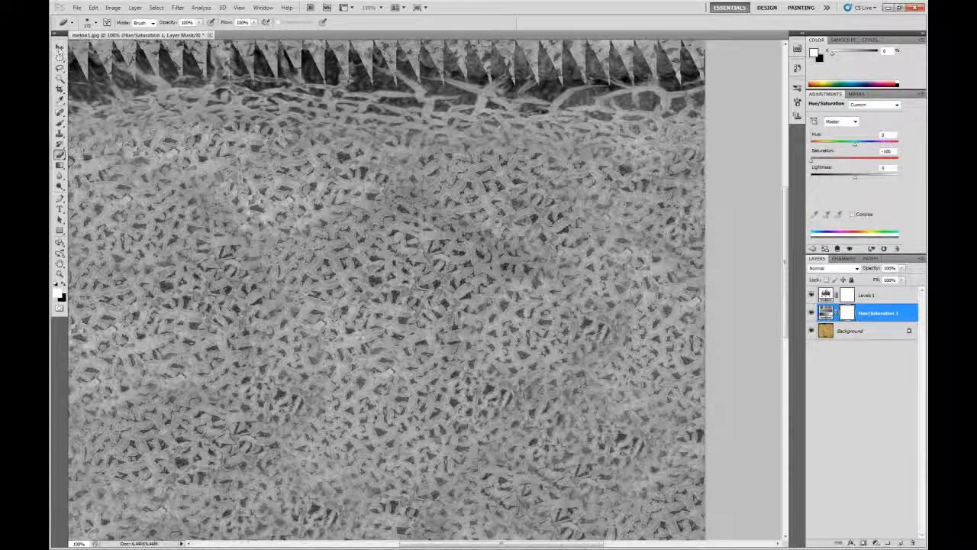
{"action": "left_click", "coordinate": [60, 48]}
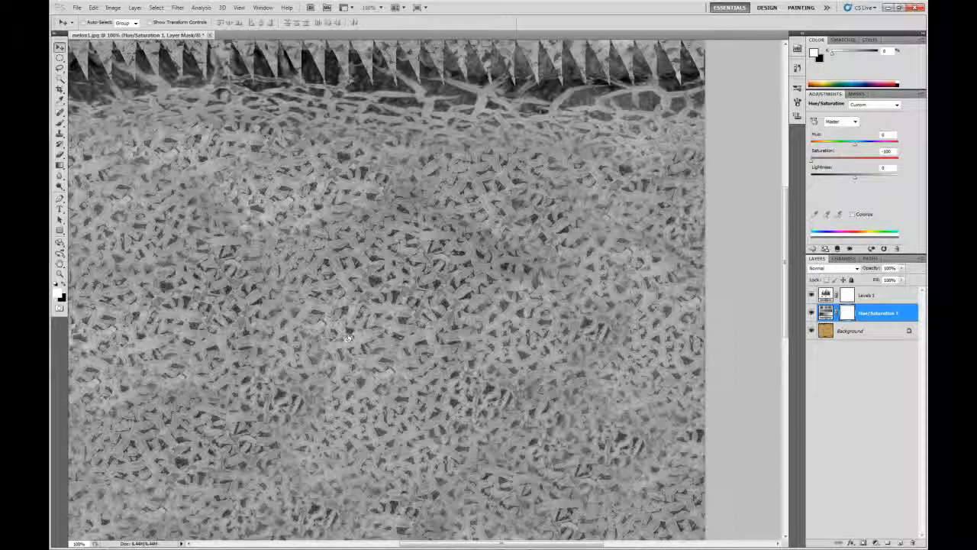
{"action": "left_click_drag", "start_coordinate": [347, 337], "coordinate": [452, 279]}
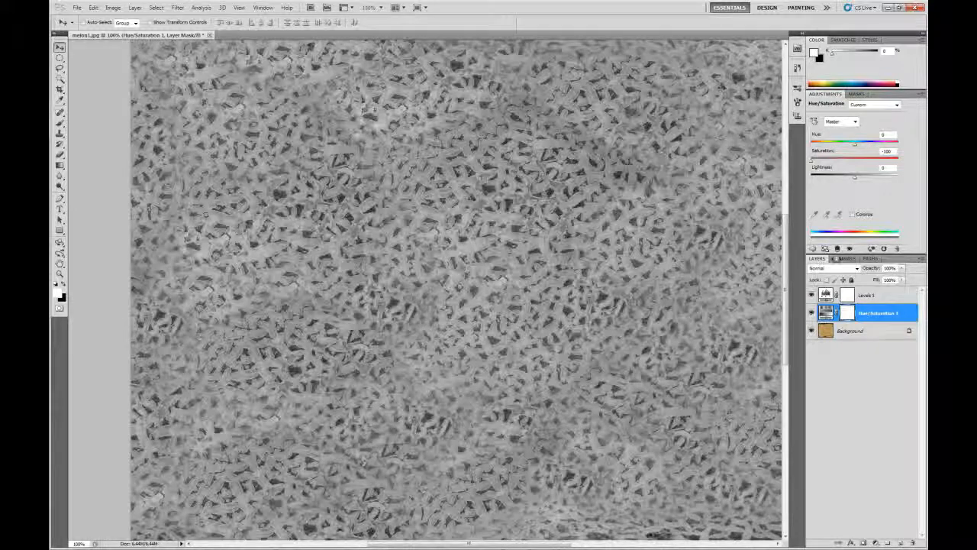
{"action": "left_click", "coordinate": [835, 295]}
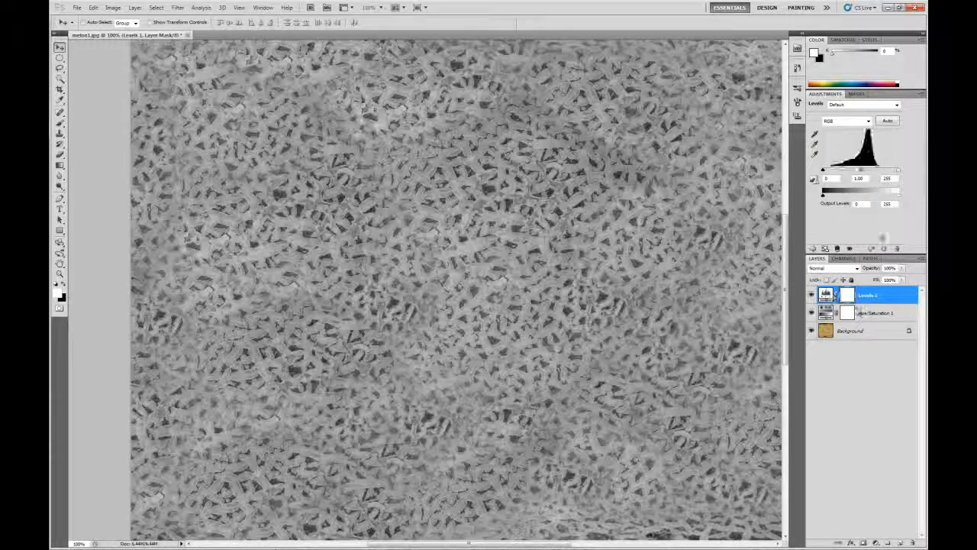
{"action": "left_click_drag", "start_coordinate": [898, 170], "coordinate": [885, 175]}
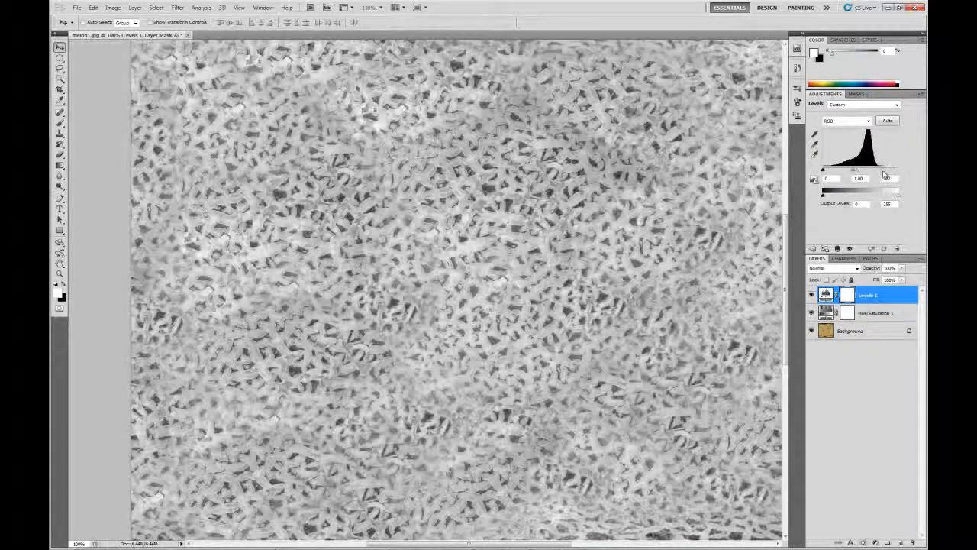
{"action": "left_click_drag", "start_coordinate": [823, 169], "coordinate": [843, 172]}
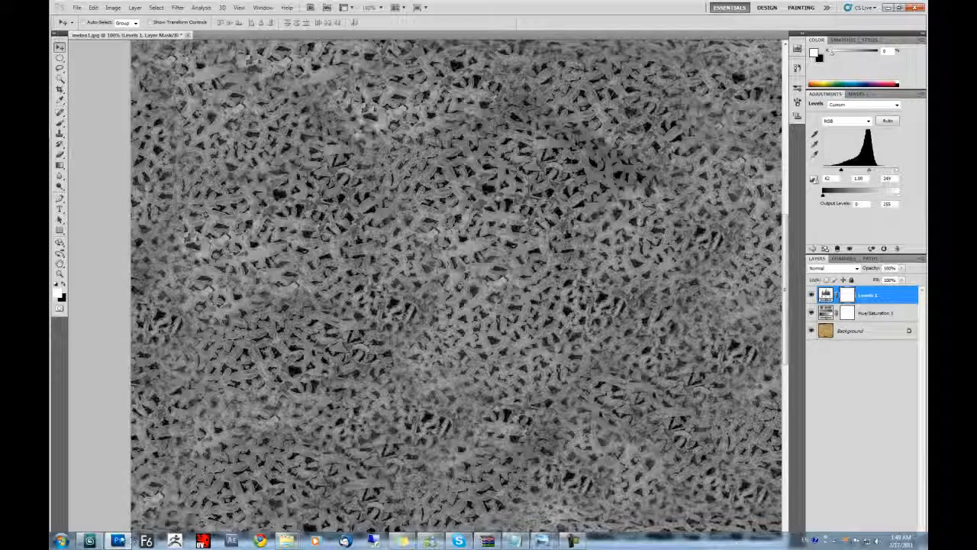
Return to 3ds Max and assign the bitmap melon1_b.jpg to the melon material's Bump slot
{"action": "left_click", "coordinate": [118, 540]}
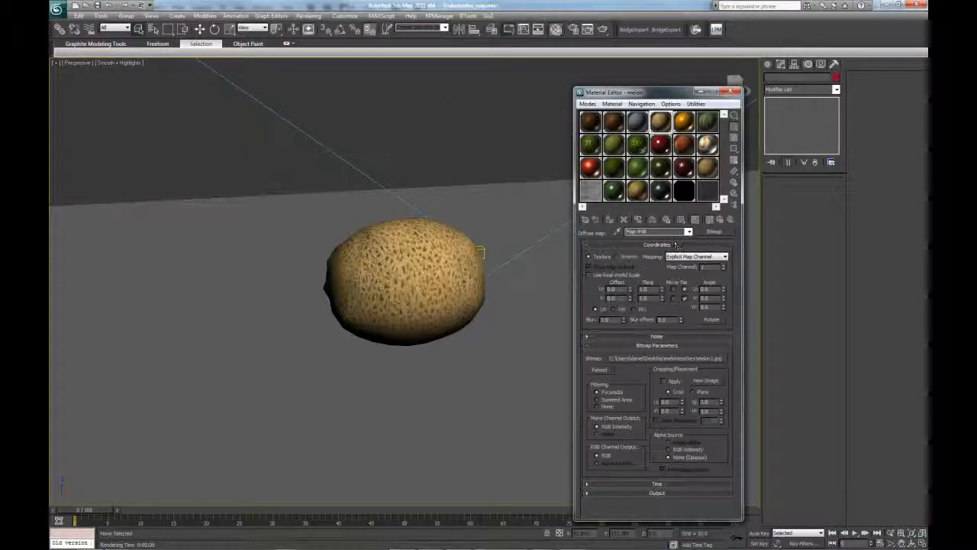
{"action": "left_click_drag", "start_coordinate": [651, 95], "coordinate": [478, 83]}
{"action": "left_click", "coordinate": [548, 209]}
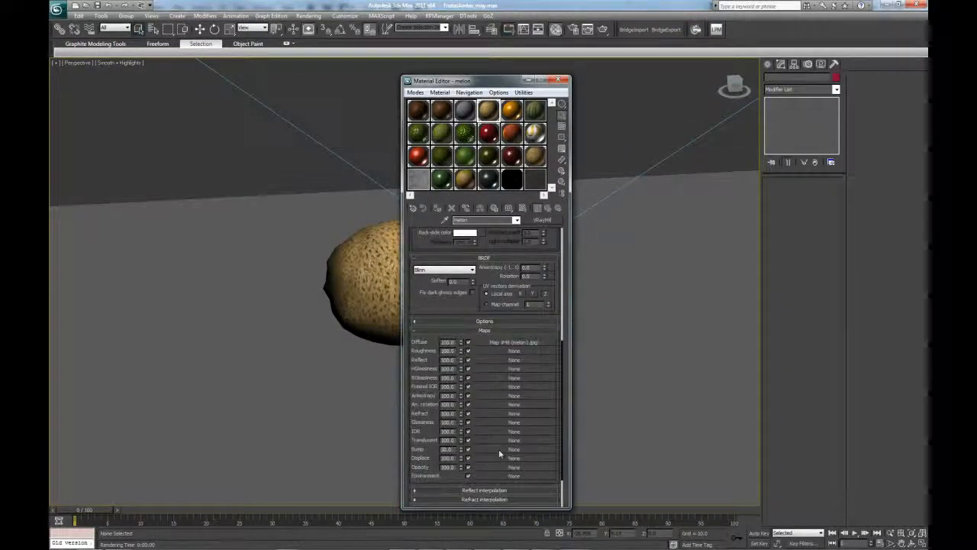
{"action": "left_click", "coordinate": [499, 449]}
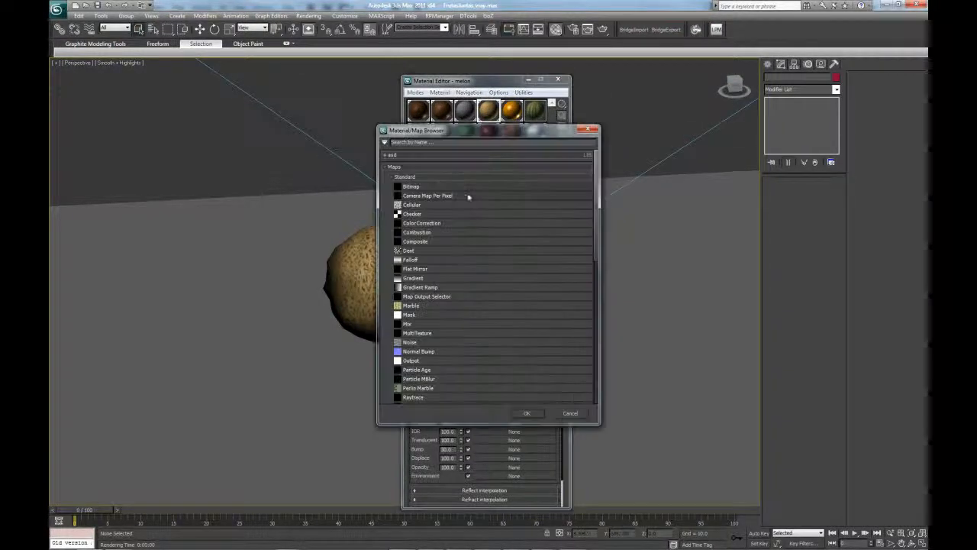
{"action": "double_click", "coordinate": [416, 187]}
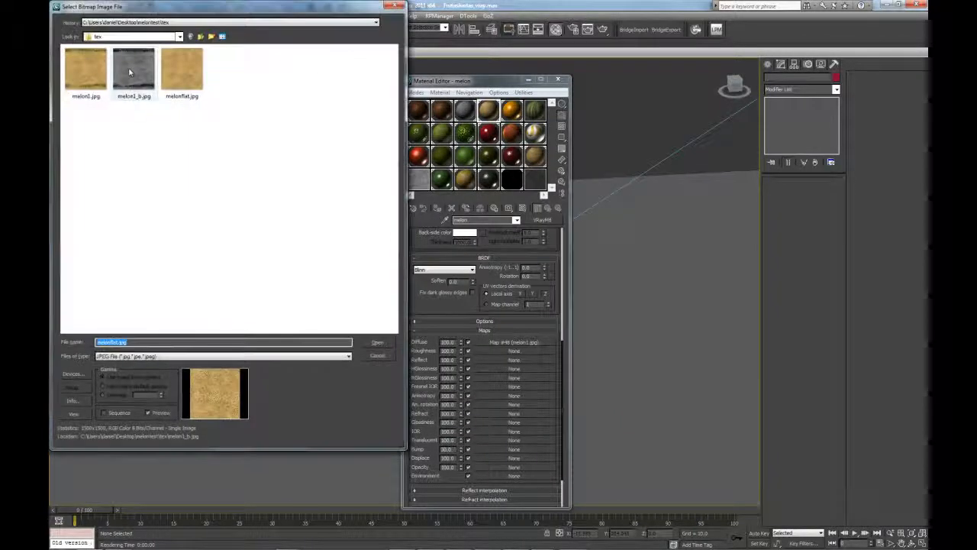
{"action": "double_click", "coordinate": [129, 72]}
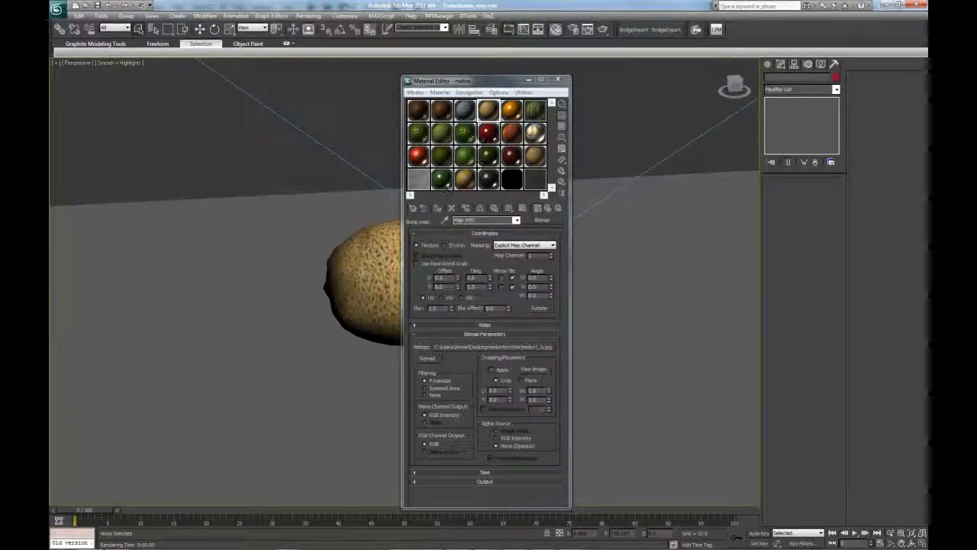
Examine the bump effect in an enlarged preview of the melon material, close it and move the Material Editor clear of the melon
{"action": "double_click", "coordinate": [493, 113]}
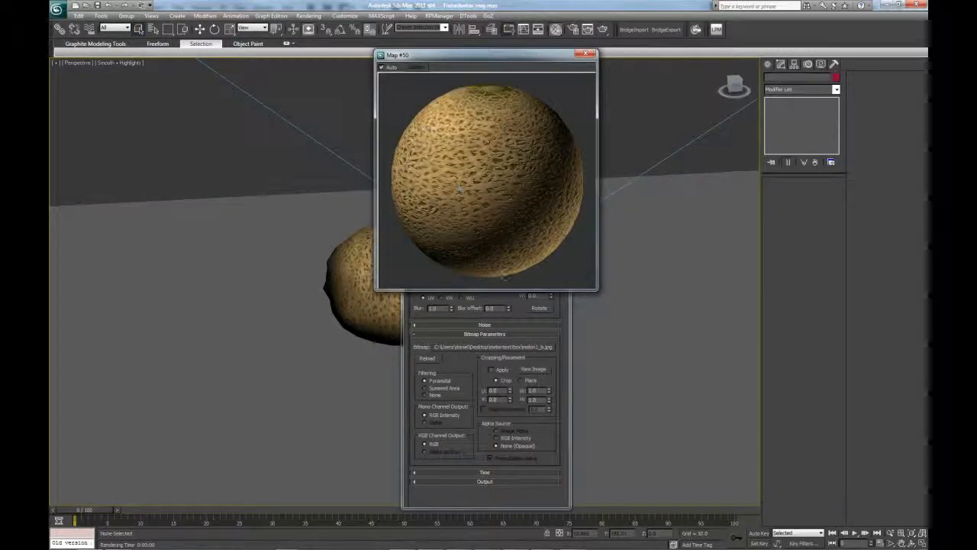
{"action": "left_click_drag", "start_coordinate": [599, 290], "coordinate": [647, 339]}
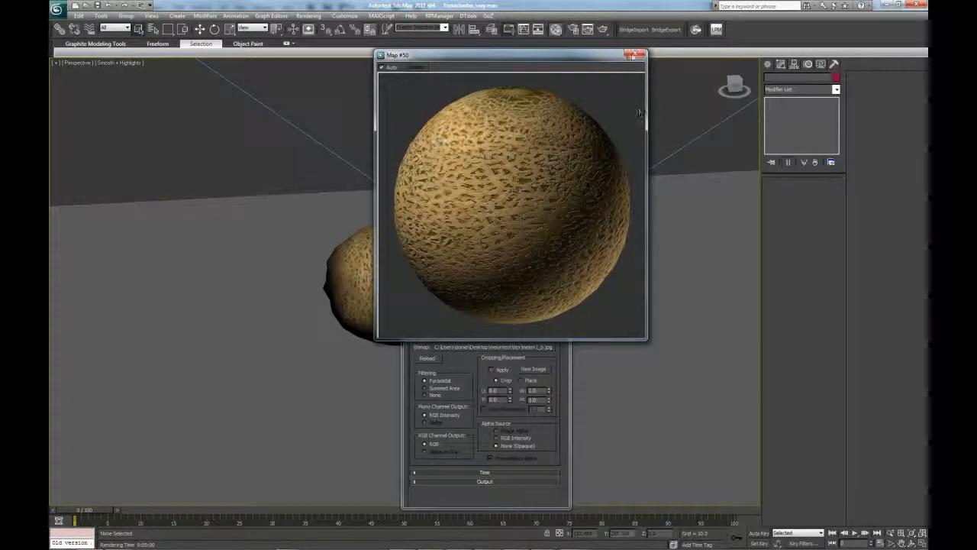
{"action": "left_click", "coordinate": [635, 54]}
{"action": "left_click_drag", "start_coordinate": [463, 81], "coordinate": [650, 82]}
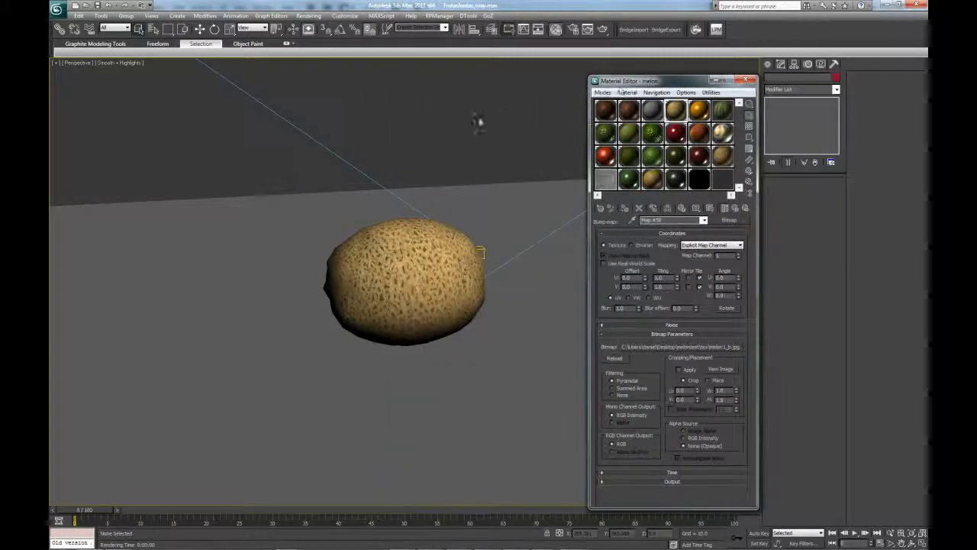
Render the perspective view of the melon, inspect the bumped skin up close and close the rendered frame
{"action": "left_click", "coordinate": [405, 279]}
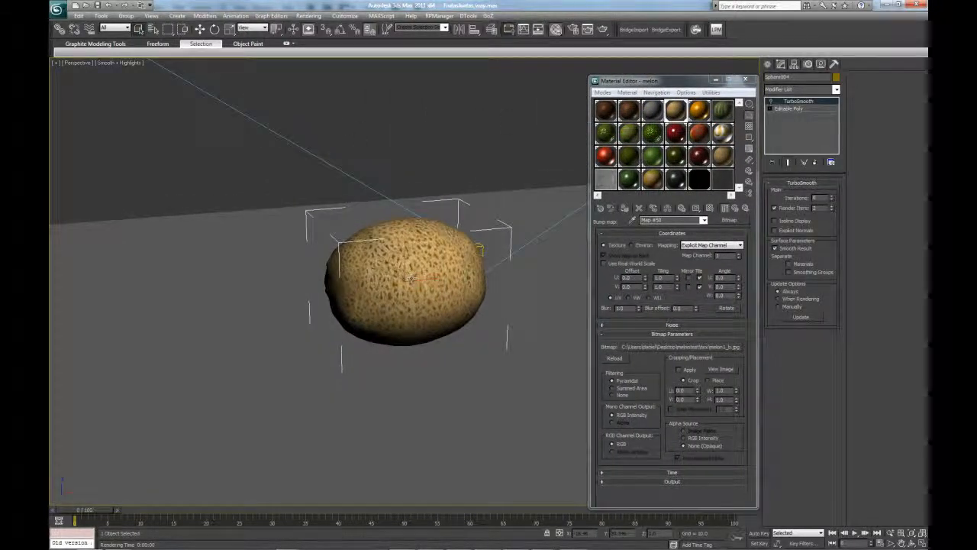
{"action": "key", "text": "shift+q"}
{"action": "scroll", "coordinate": [615, 333], "scroll_direction": "up", "scroll_amount": 1}
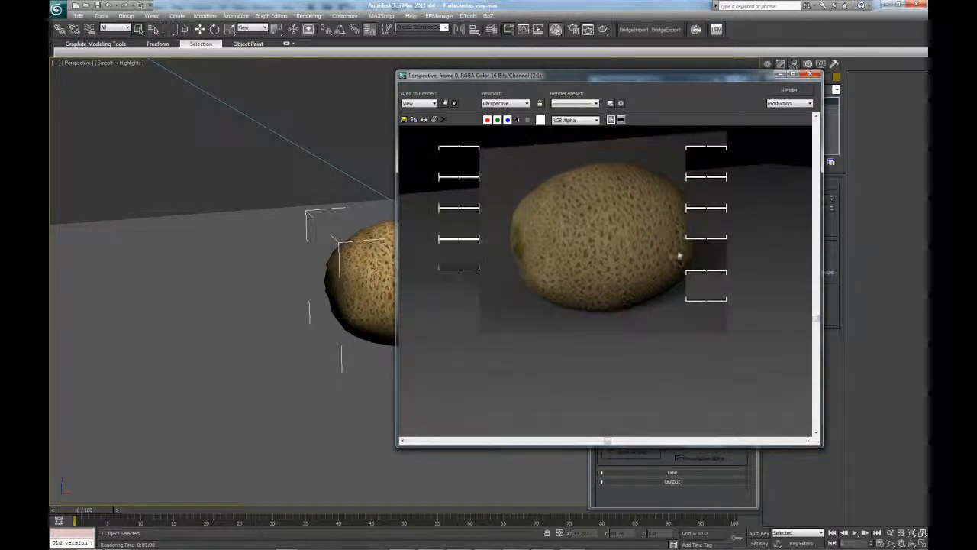
{"action": "scroll", "coordinate": [680, 255], "scroll_direction": "up", "scroll_amount": 1}
{"action": "middle_click_drag", "start_coordinate": [683, 215], "coordinate": [626, 296]}
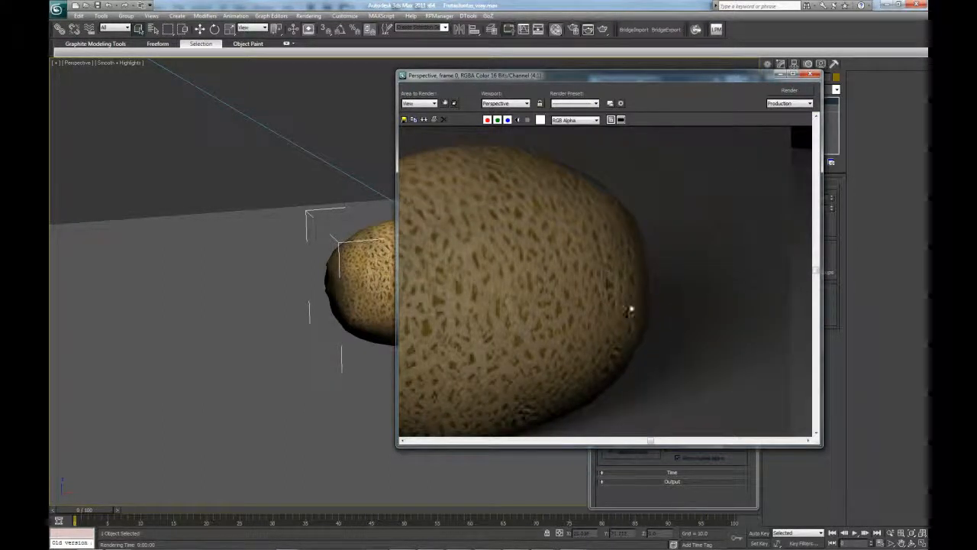
{"action": "middle_click_drag", "start_coordinate": [546, 298], "coordinate": [617, 255]}
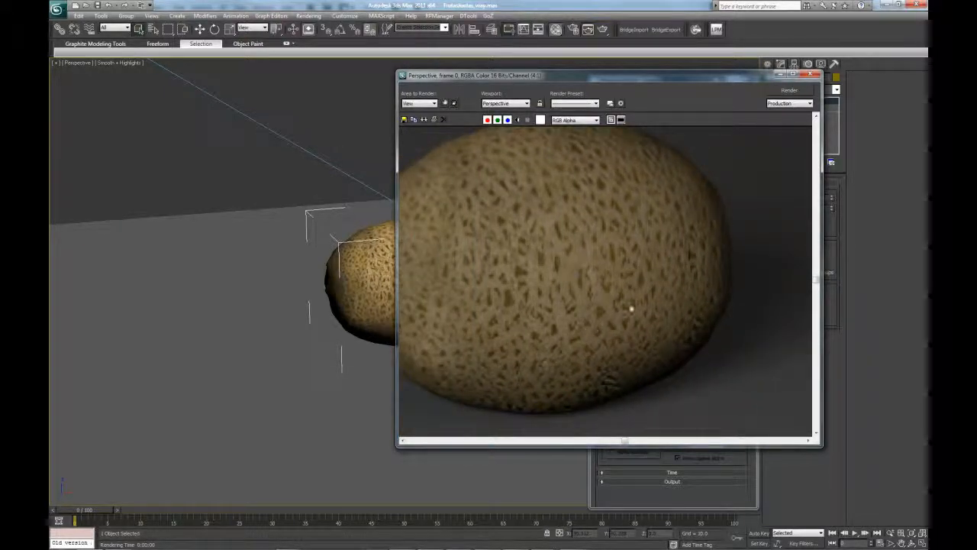
{"action": "middle_click_drag", "start_coordinate": [676, 282], "coordinate": [654, 292]}
{"action": "left_click", "coordinate": [810, 74]}
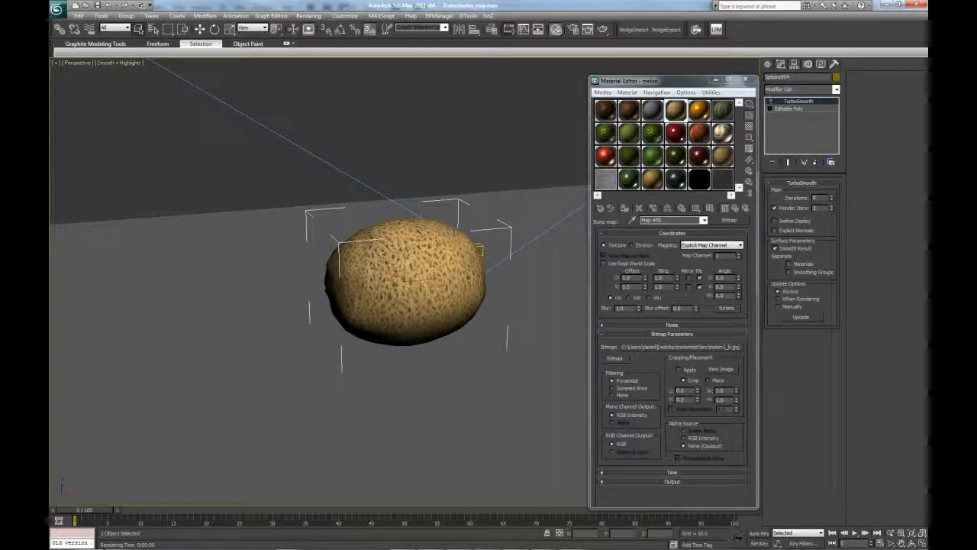
Return to the melon material's maps, set the Bump amount to 62 and deselect the melon
{"action": "left_click", "coordinate": [725, 208]}
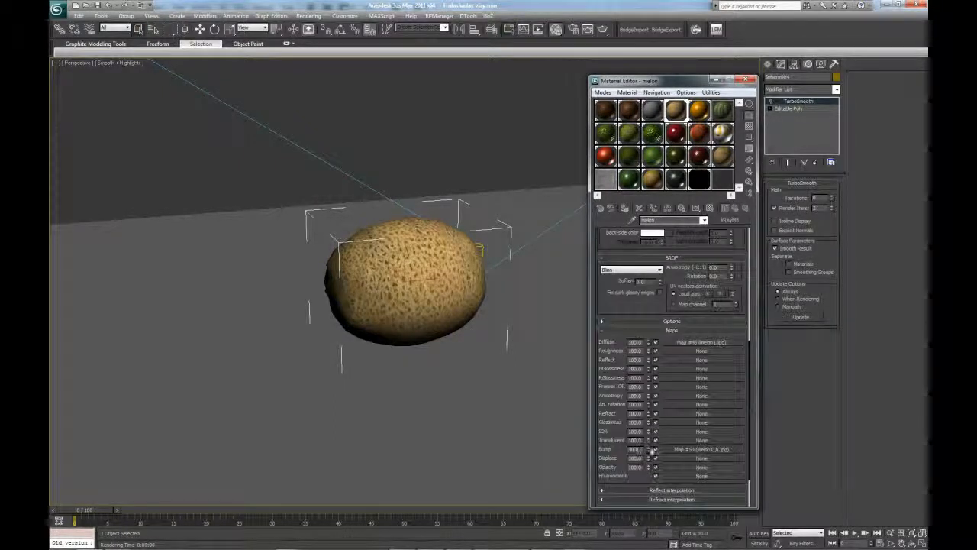
{"action": "left_click_drag", "start_coordinate": [649, 449], "coordinate": [652, 432]}
{"action": "left_click", "coordinate": [462, 161]}
Render the melon from a higher, closer angle, check the stronger bump in the frame and close it
{"action": "middle_click_drag", "start_coordinate": [441, 272], "coordinate": [484, 327], "text": "alt"}
{"action": "scroll", "coordinate": [499, 317], "scroll_direction": "up", "scroll_amount": 3}
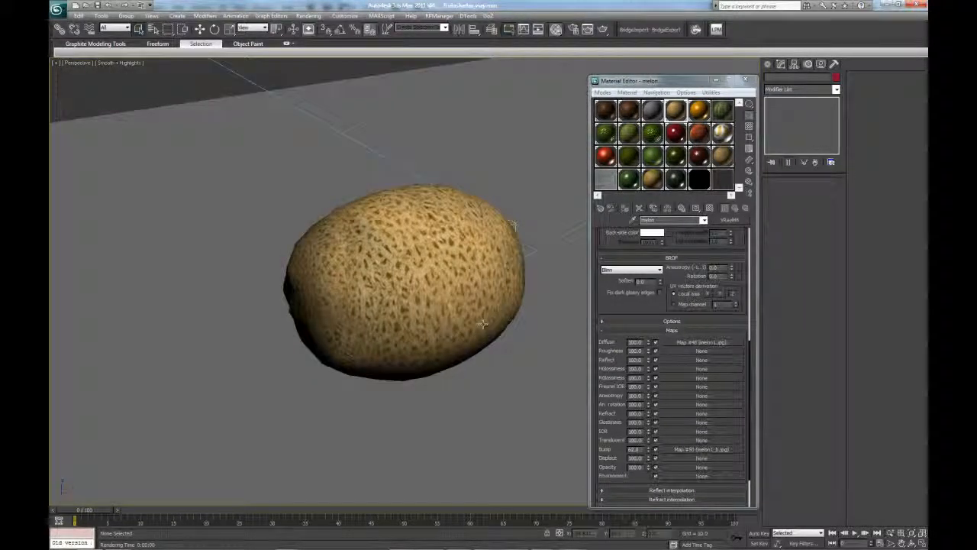
{"action": "key", "text": "shift+q"}
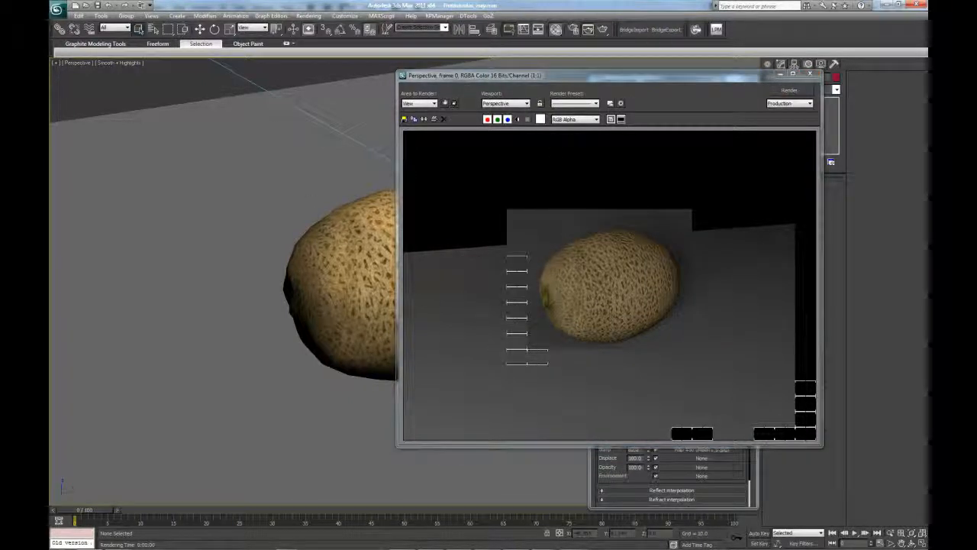
{"action": "left_click_drag", "start_coordinate": [800, 80], "coordinate": [515, 45]}
{"action": "key", "text": "m"}
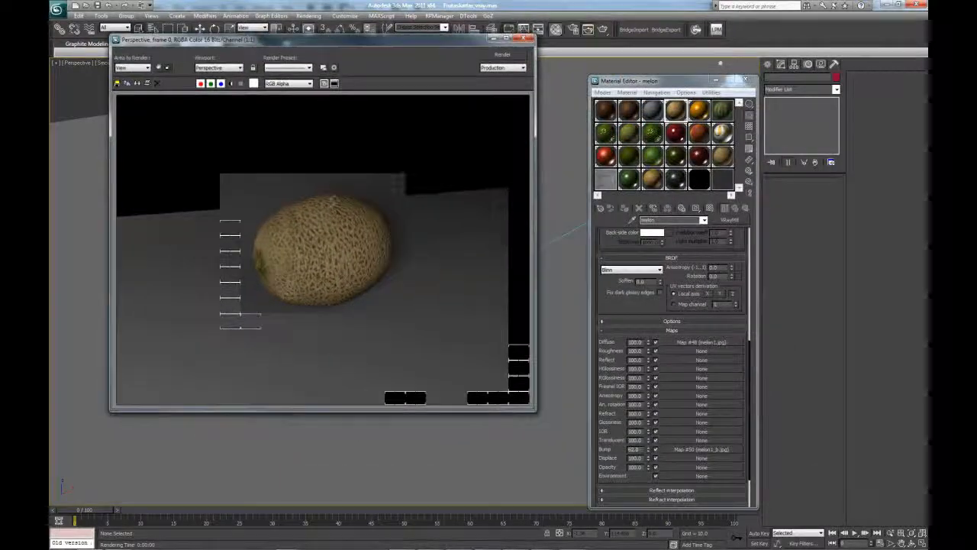
{"action": "left_click", "coordinate": [524, 38]}
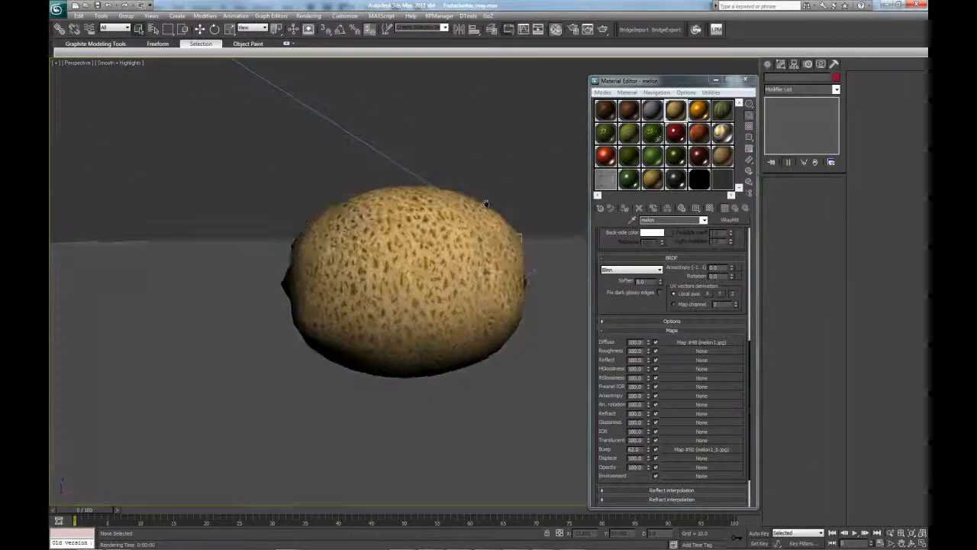
{"action": "middle_click_drag", "start_coordinate": [485, 203], "coordinate": [432, 214], "text": "alt"}
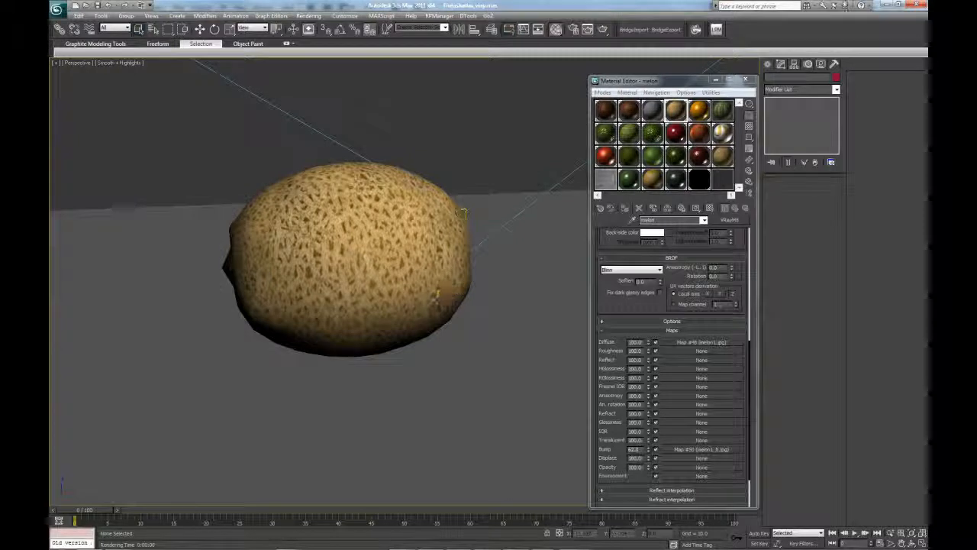
Switch to Windows Photo Viewer and bring the fruit market picture over the teapot render shd.jpg
{"action": "left_click", "coordinate": [889, 6]}
{"action": "left_click", "coordinate": [889, 8]}
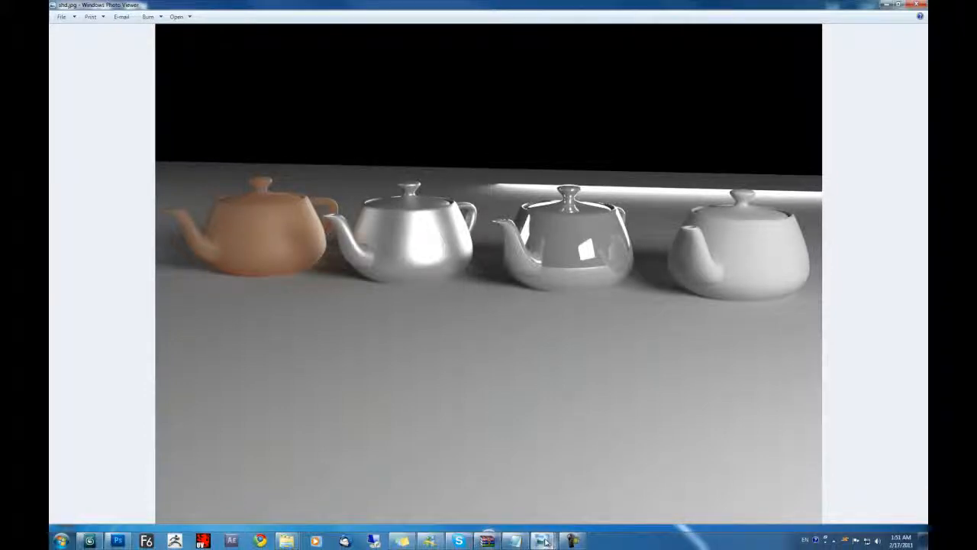
{"action": "mouse_move", "coordinate": [539, 522]}
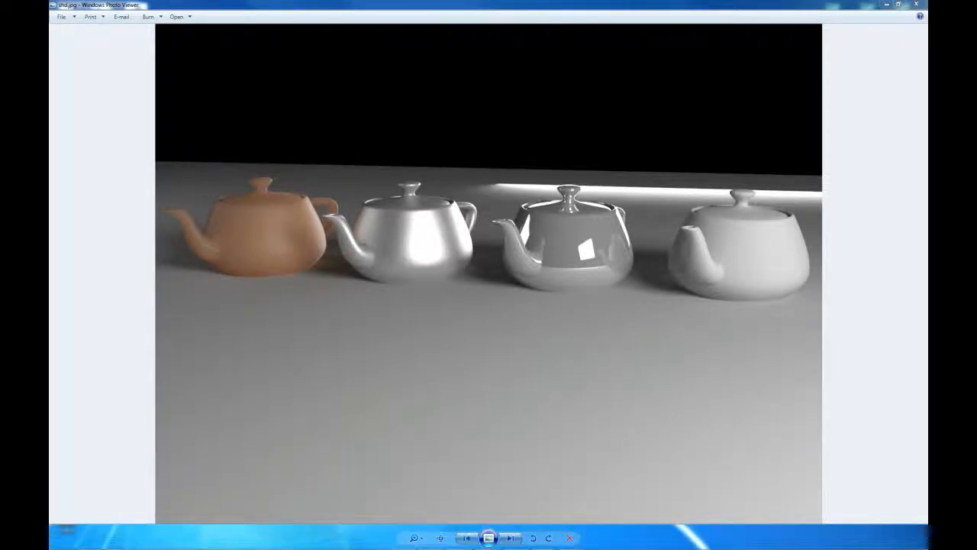
{"action": "left_click_drag", "start_coordinate": [49, 79], "coordinate": [718, 68]}
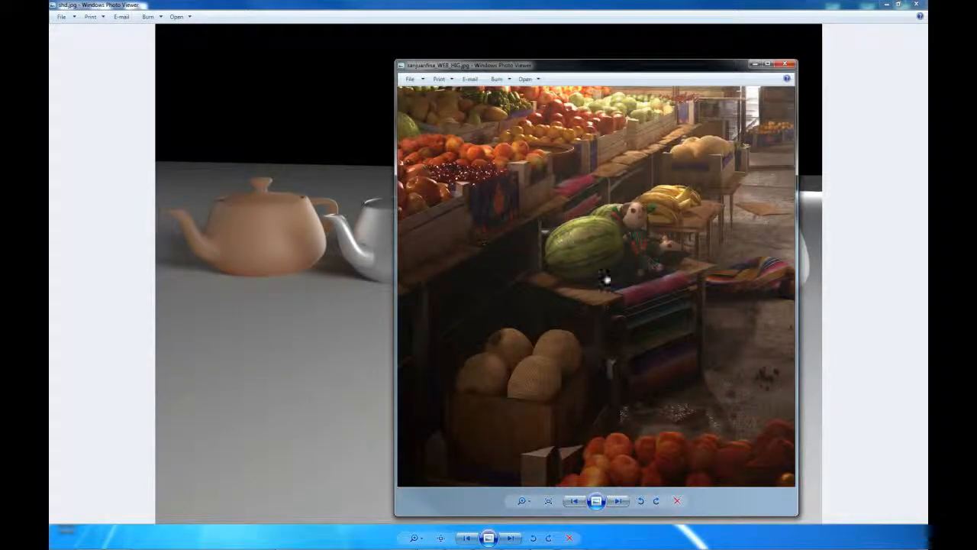
Examine the fruit, melon crate, hanging scale and lit hallway in the enlarged market picture, and move it off the teapot render
{"action": "left_click_drag", "start_coordinate": [625, 164], "coordinate": [703, 274]}
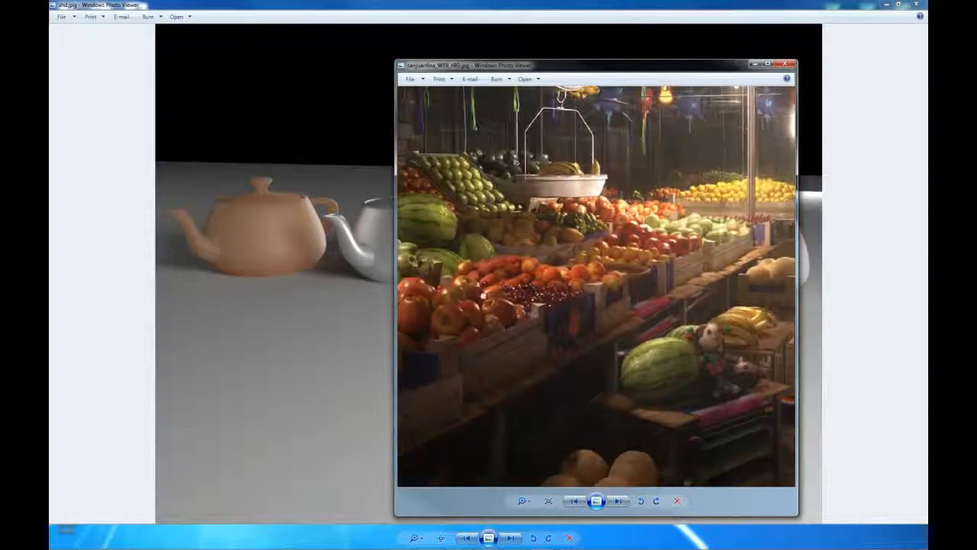
{"action": "left_click_drag", "start_coordinate": [519, 298], "coordinate": [588, 226]}
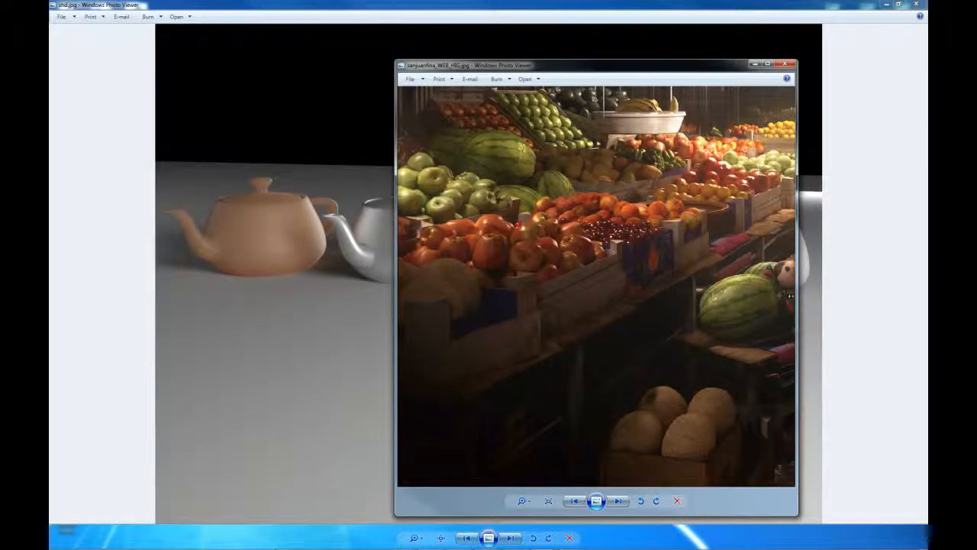
{"action": "left_click_drag", "start_coordinate": [799, 299], "coordinate": [875, 302]}
{"action": "left_click_drag", "start_coordinate": [631, 298], "coordinate": [637, 277]}
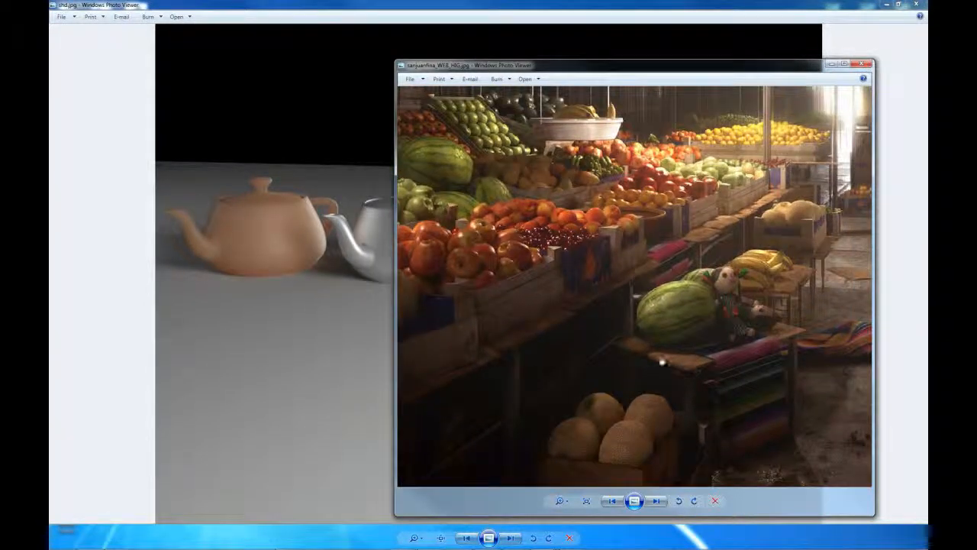
{"action": "left_click_drag", "start_coordinate": [598, 448], "coordinate": [559, 349]}
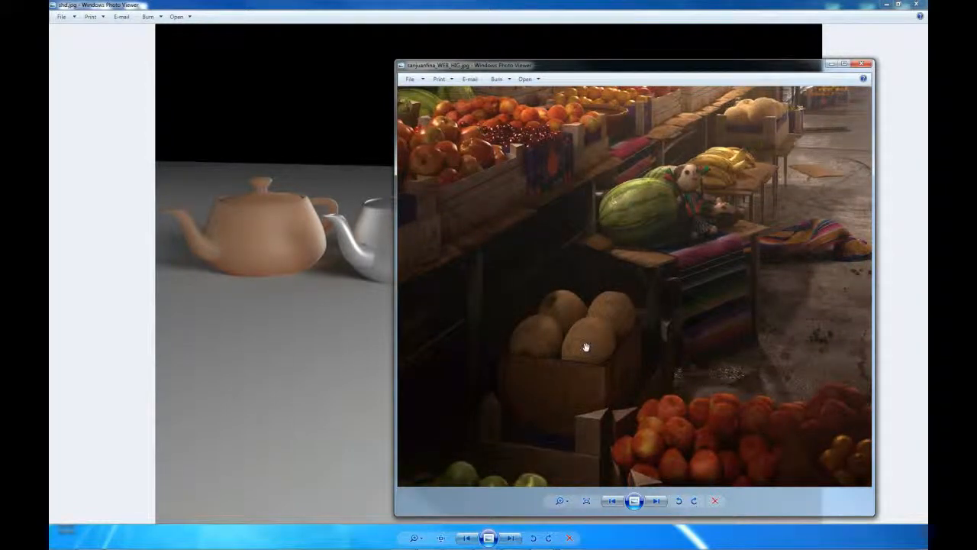
{"action": "left_click_drag", "start_coordinate": [643, 203], "coordinate": [551, 368]}
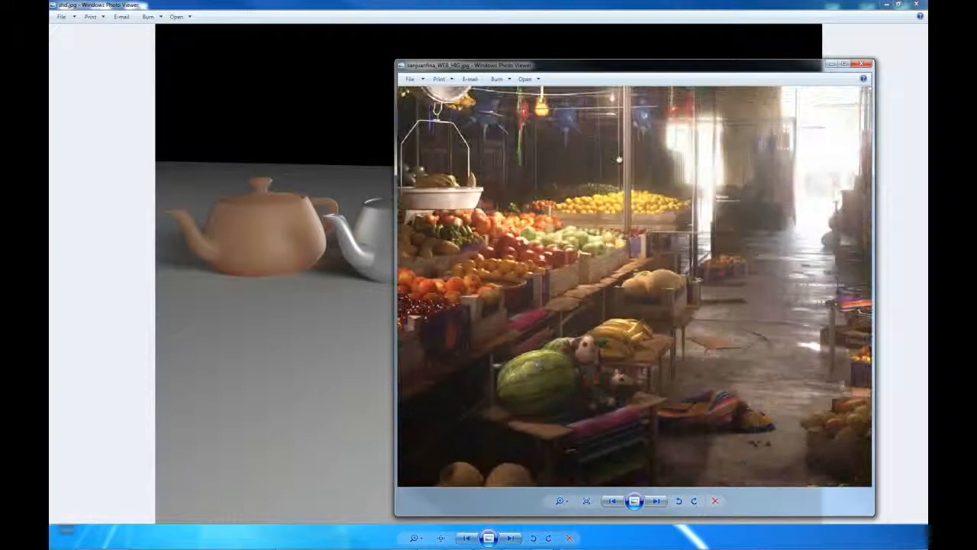
{"action": "left_click_drag", "start_coordinate": [619, 160], "coordinate": [647, 293]}
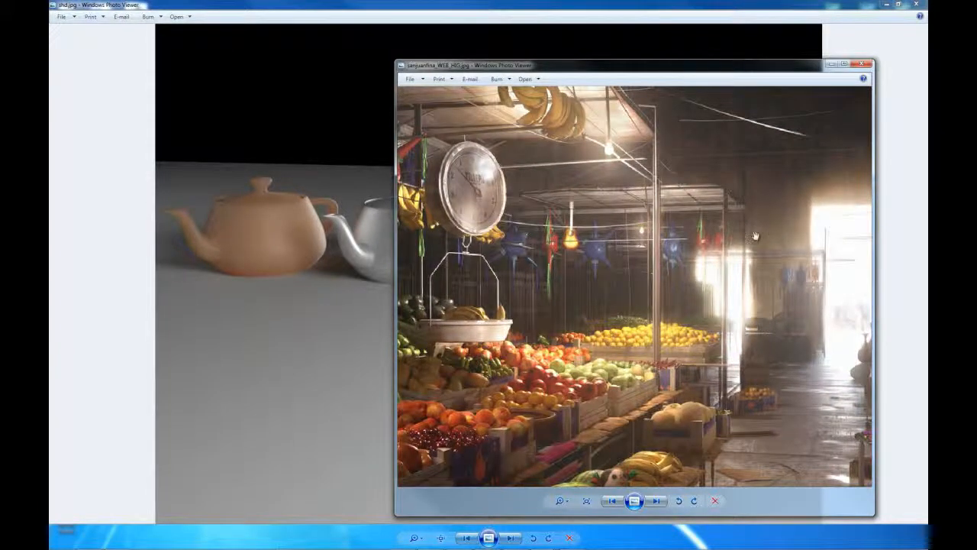
{"action": "left_click_drag", "start_coordinate": [730, 105], "coordinate": [598, 154]}
{"action": "left_click_drag", "start_coordinate": [678, 327], "coordinate": [483, 137]}
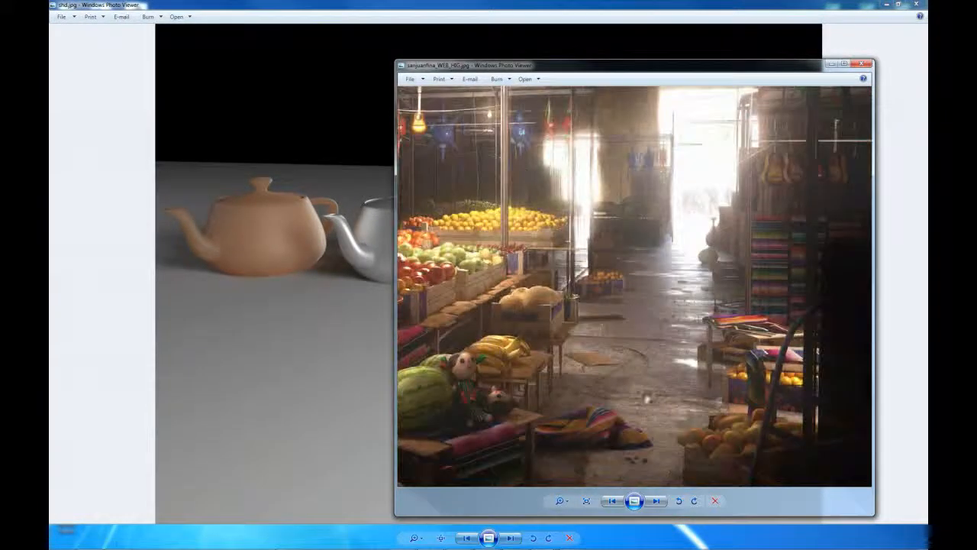
{"action": "left_click_drag", "start_coordinate": [716, 346], "coordinate": [654, 232]}
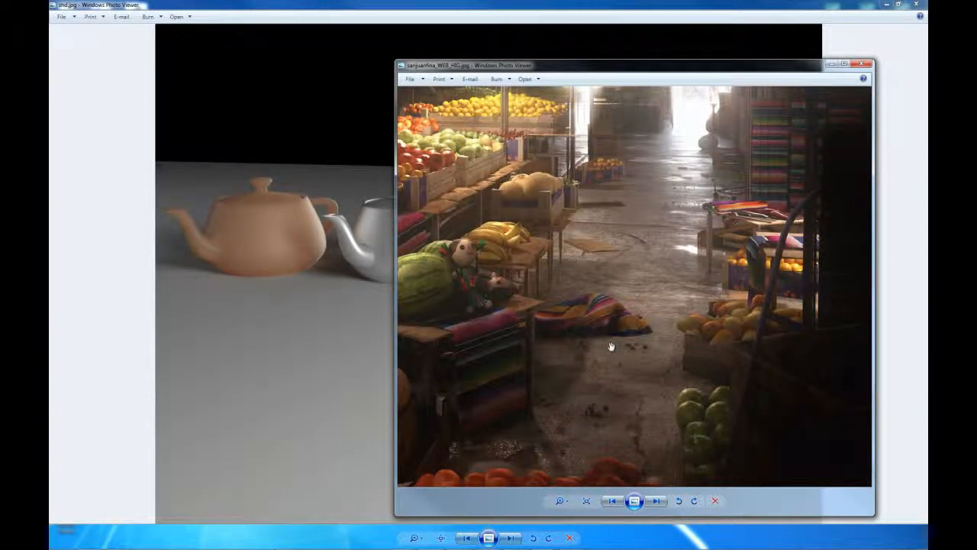
{"action": "left_click_drag", "start_coordinate": [611, 347], "coordinate": [799, 347]}
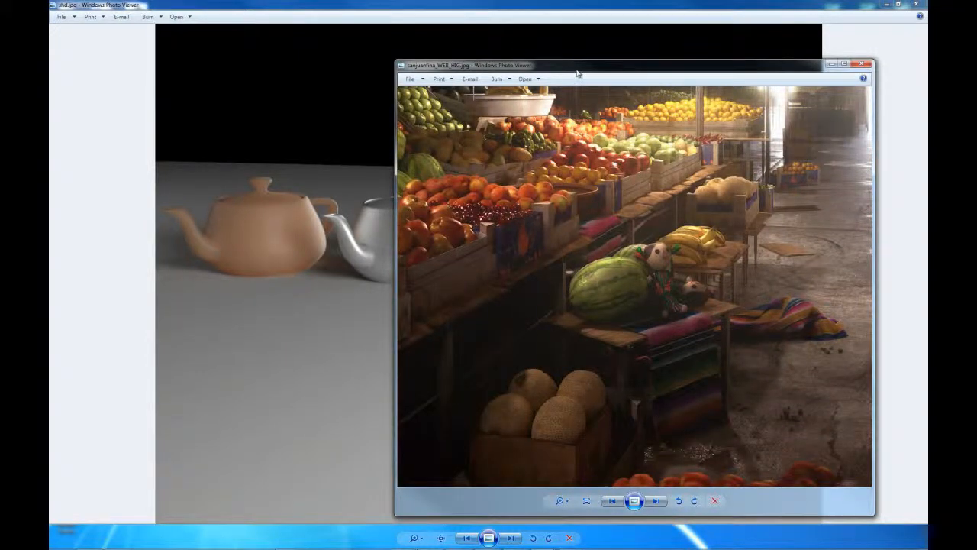
{"action": "left_click_drag", "start_coordinate": [578, 69], "coordinate": [0, 99]}
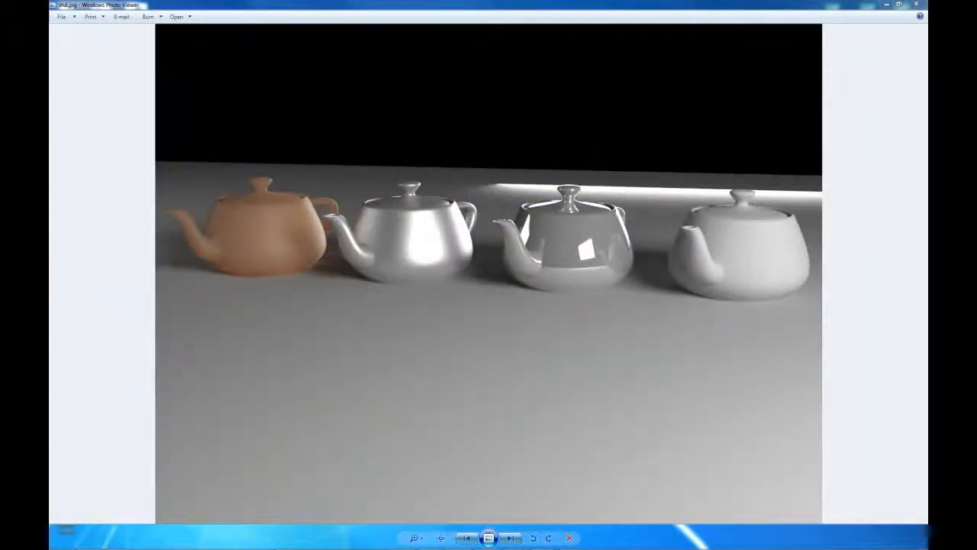
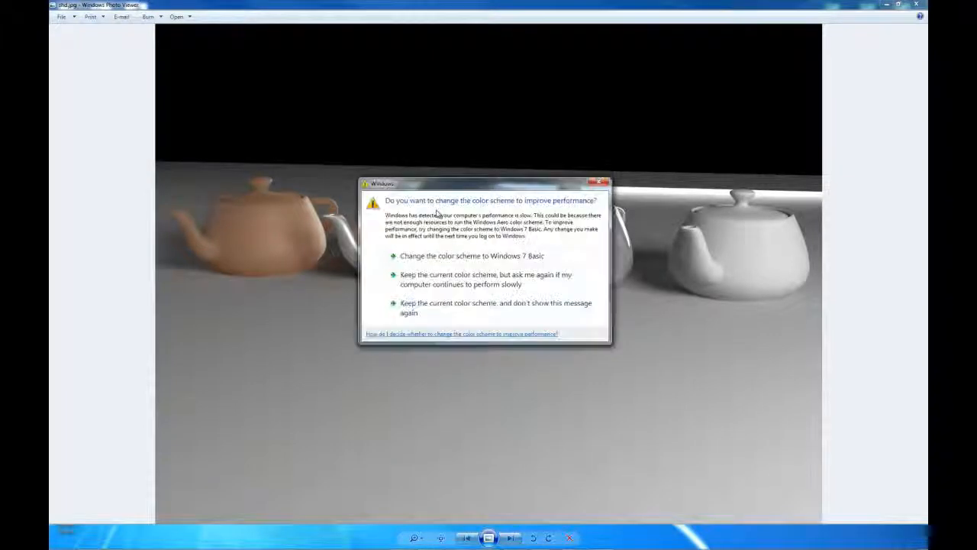
Dismiss the Windows color scheme dialog and re-examine how the different fruit surfaces catch light in the market picture
{"action": "left_click", "coordinate": [600, 183]}
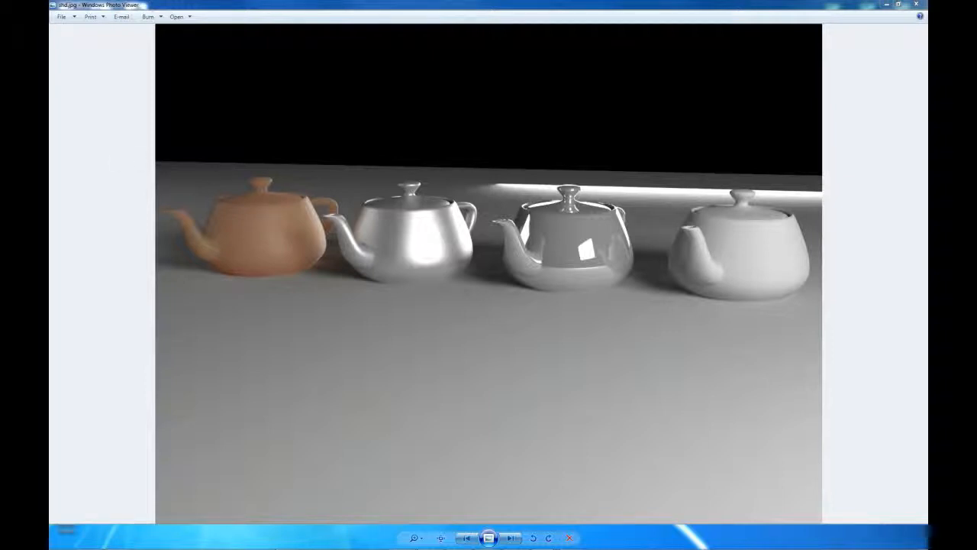
{"action": "left_click_drag", "start_coordinate": [50, 66], "coordinate": [703, 64]}
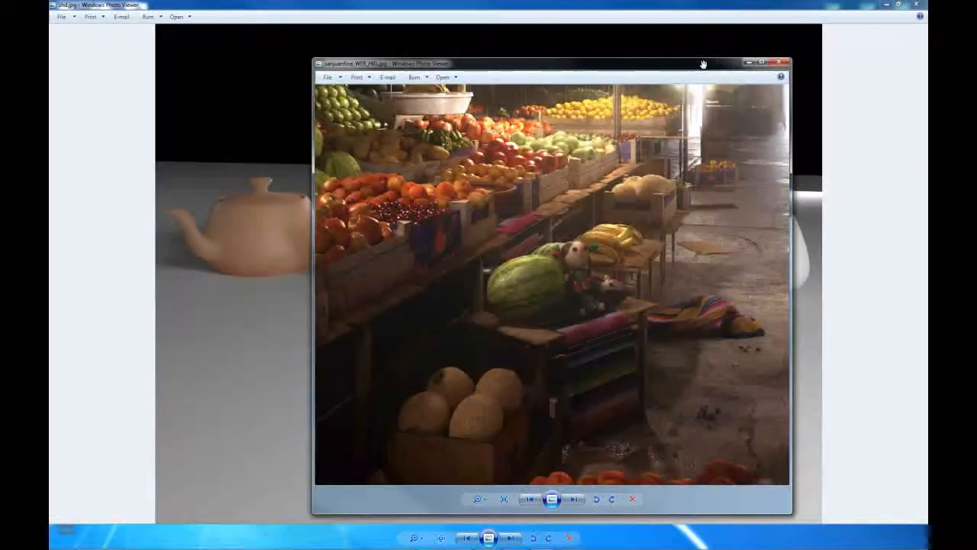
{"action": "left_click_drag", "start_coordinate": [586, 232], "coordinate": [585, 414]}
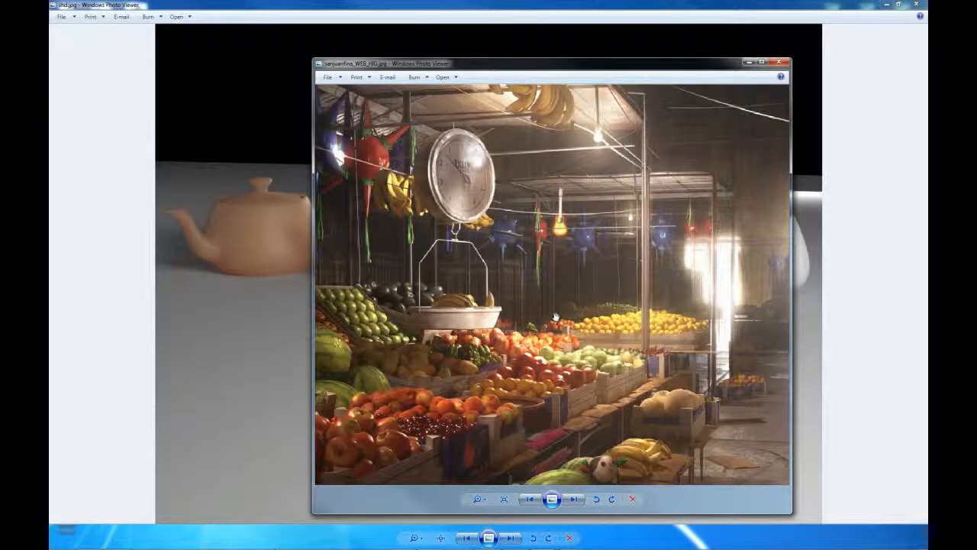
{"action": "left_click_drag", "start_coordinate": [447, 385], "coordinate": [508, 306]}
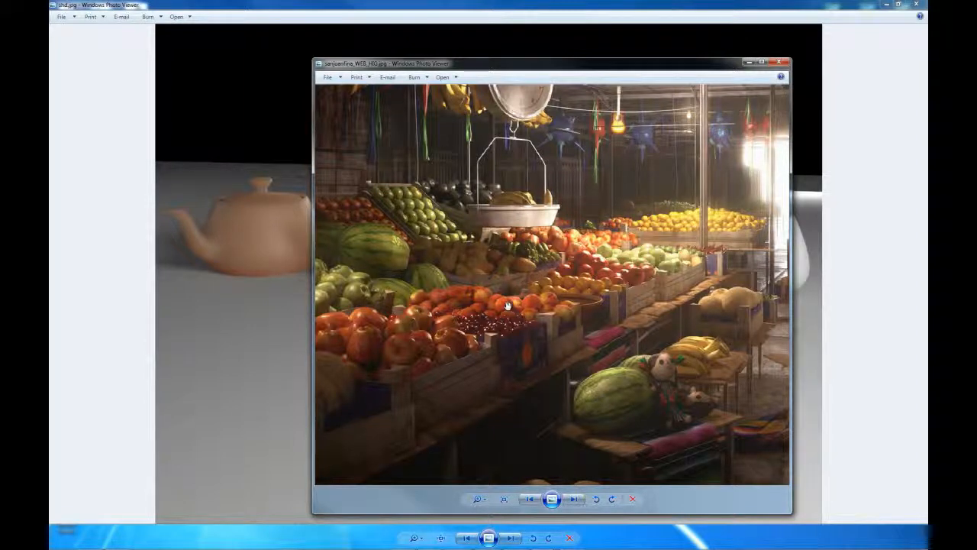
{"action": "left_click_drag", "start_coordinate": [572, 331], "coordinate": [492, 265]}
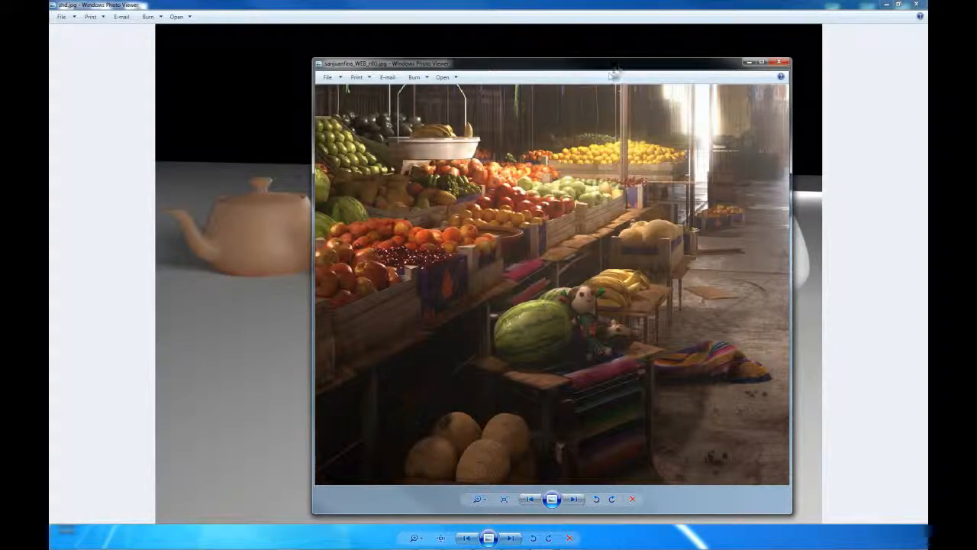
{"action": "left_click_drag", "start_coordinate": [614, 66], "coordinate": [0, 103]}
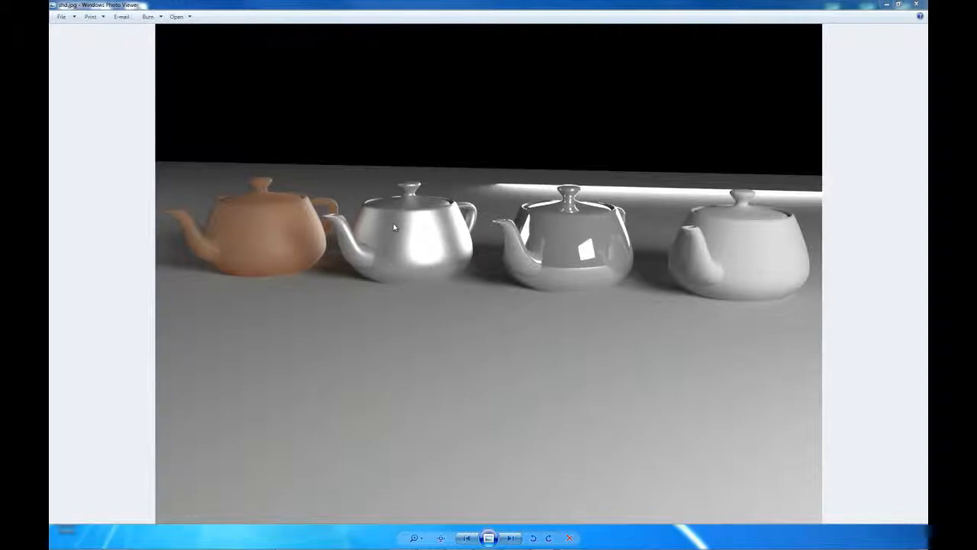
Compare the melon in 3ds Max with the cantaloupe photo Fruit0055_1_S.jpg, and close the photo
{"action": "mouse_move", "coordinate": [320, 546]}
{"action": "left_click", "coordinate": [93, 542]}
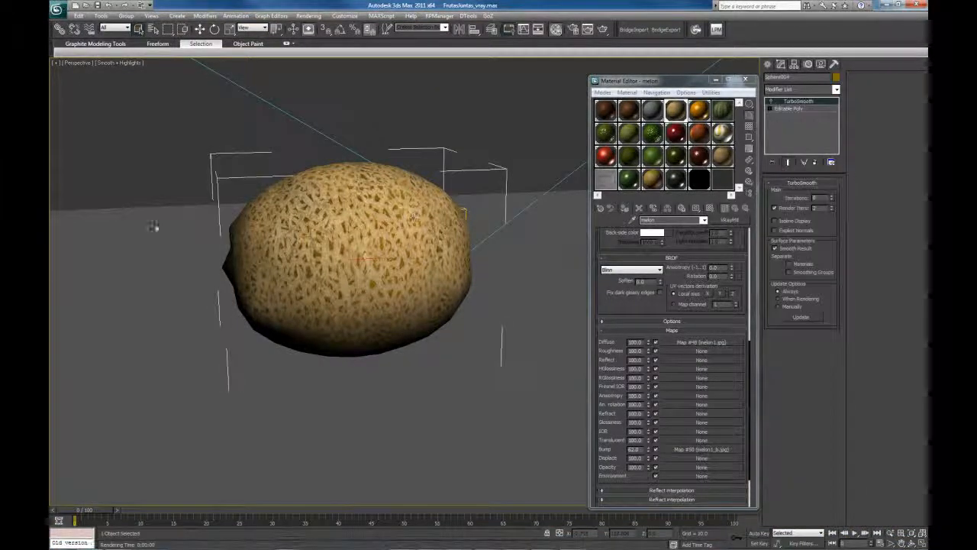
{"action": "key", "text": "alt+Tab"}
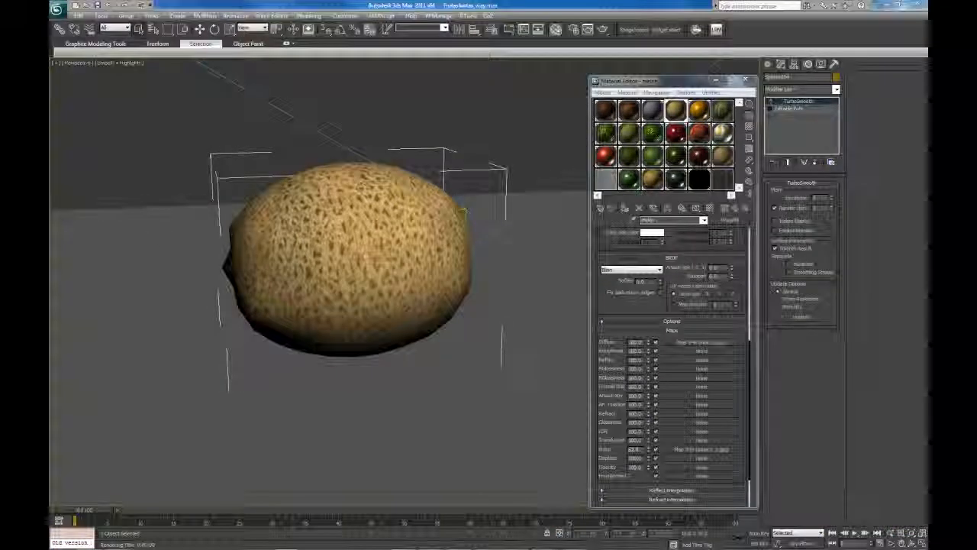
{"action": "key", "text": "Right"}
{"action": "key", "text": "Right"}
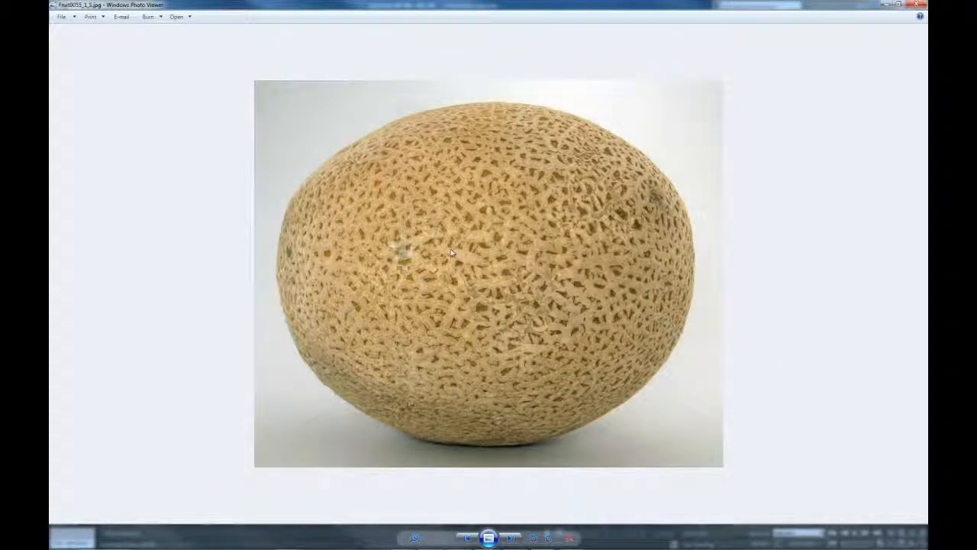
{"action": "left_click", "coordinate": [917, 5]}
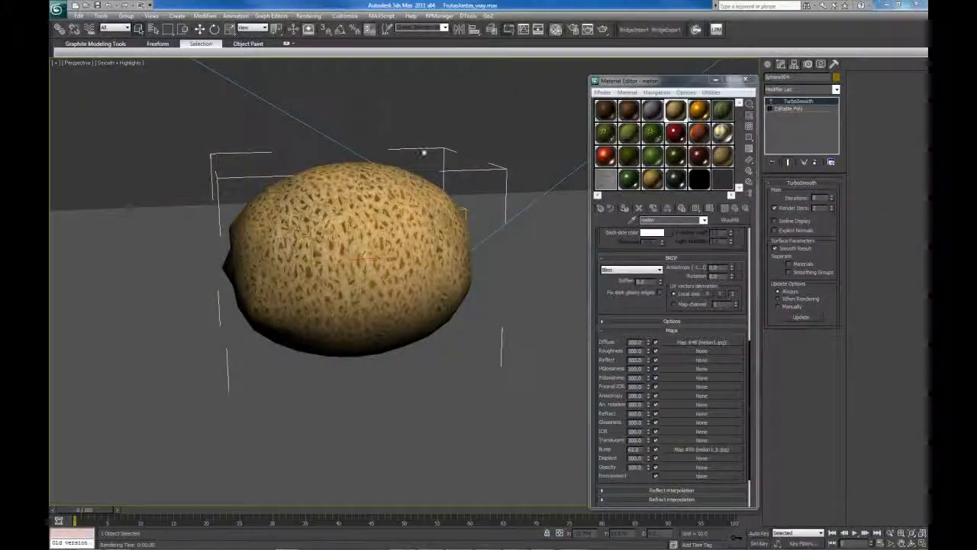
Open an enlarged preview of the melon material and place it beside the Material Editor showing the reflection parameters
{"action": "left_click", "coordinate": [433, 128]}
{"action": "left_click", "coordinate": [300, 180]}
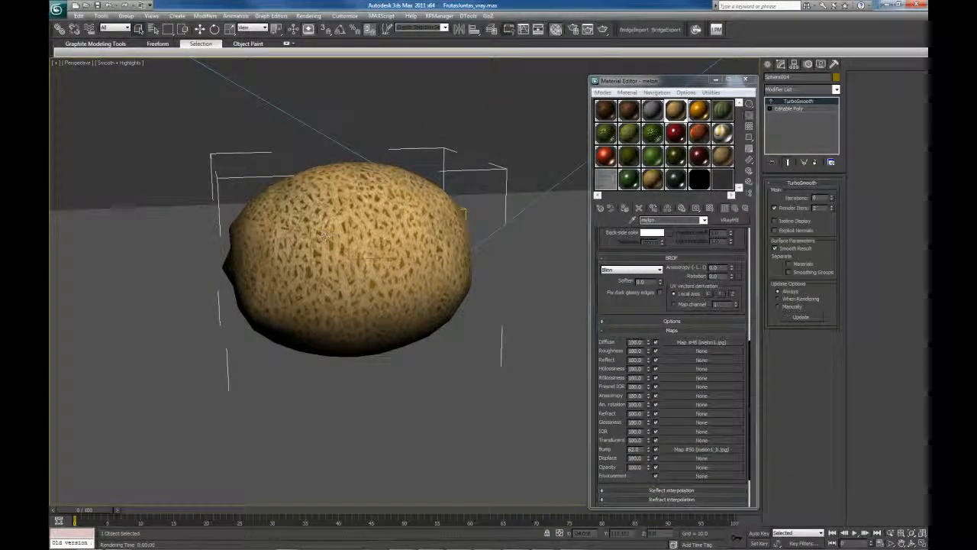
{"action": "left_click_drag", "start_coordinate": [617, 244], "coordinate": [619, 459]}
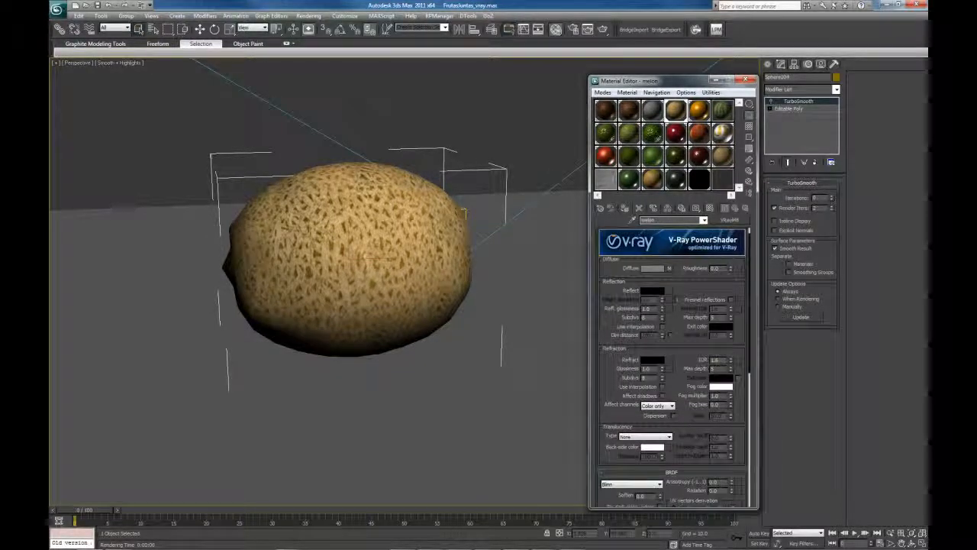
{"action": "left_click_drag", "start_coordinate": [669, 80], "coordinate": [572, 71]}
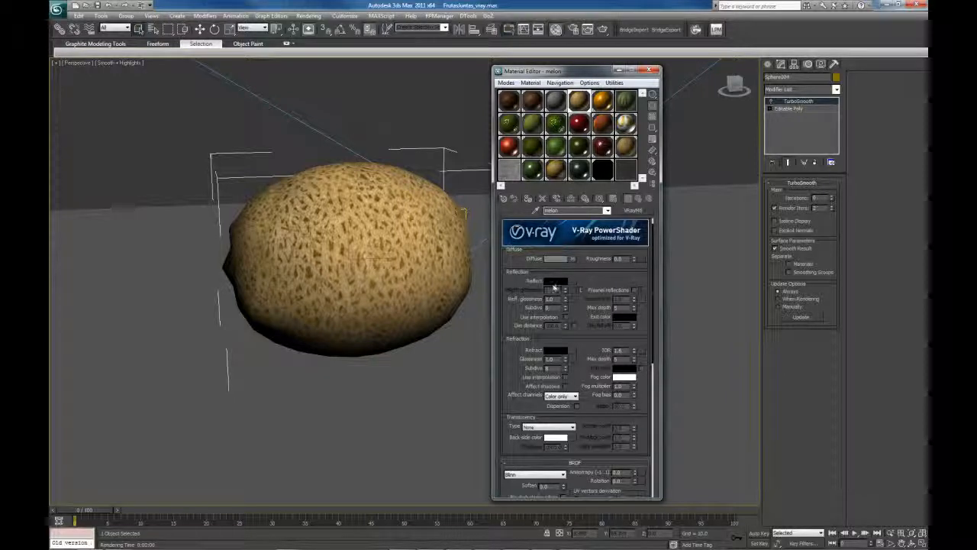
{"action": "double_click", "coordinate": [579, 100]}
{"action": "left_click_drag", "start_coordinate": [611, 59], "coordinate": [788, 65]}
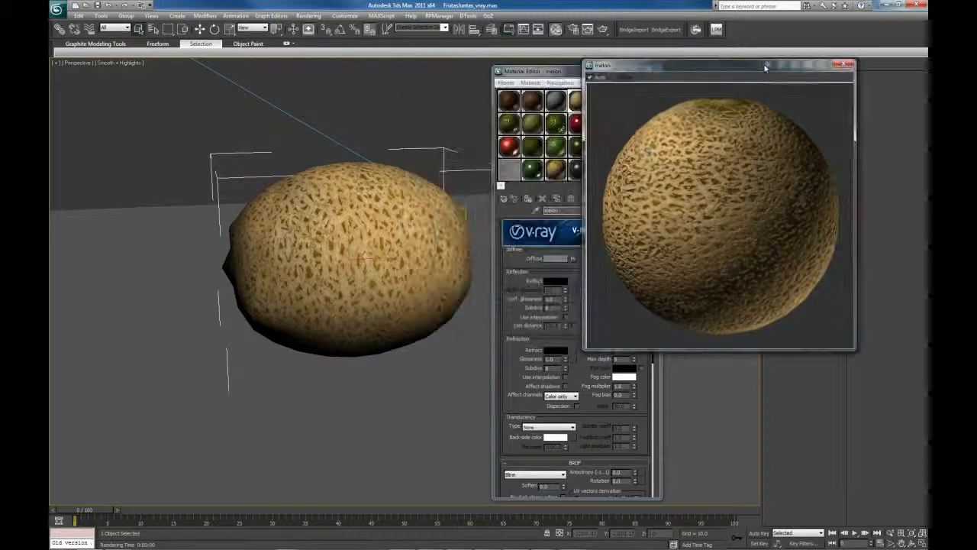
{"action": "left_click_drag", "start_coordinate": [564, 70], "coordinate": [478, 66]}
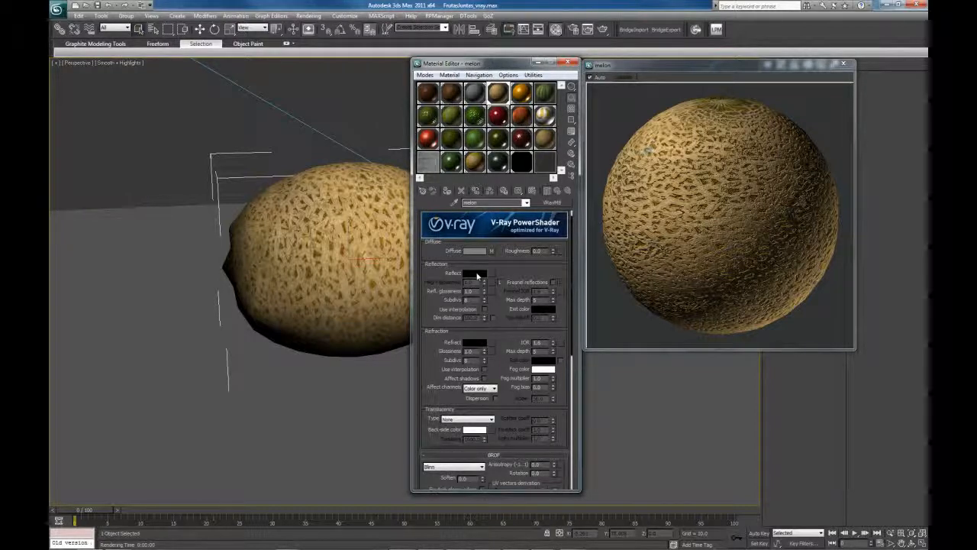
Try a mid-gray reflection color on the melon material, return it to black and close the color selector
{"action": "left_click", "coordinate": [477, 274]}
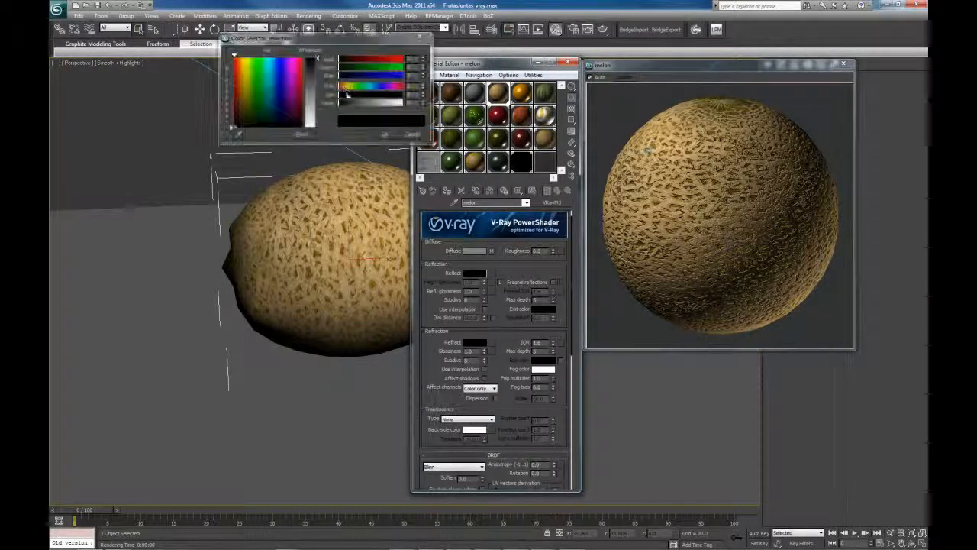
{"action": "left_click_drag", "start_coordinate": [318, 122], "coordinate": [318, 93]}
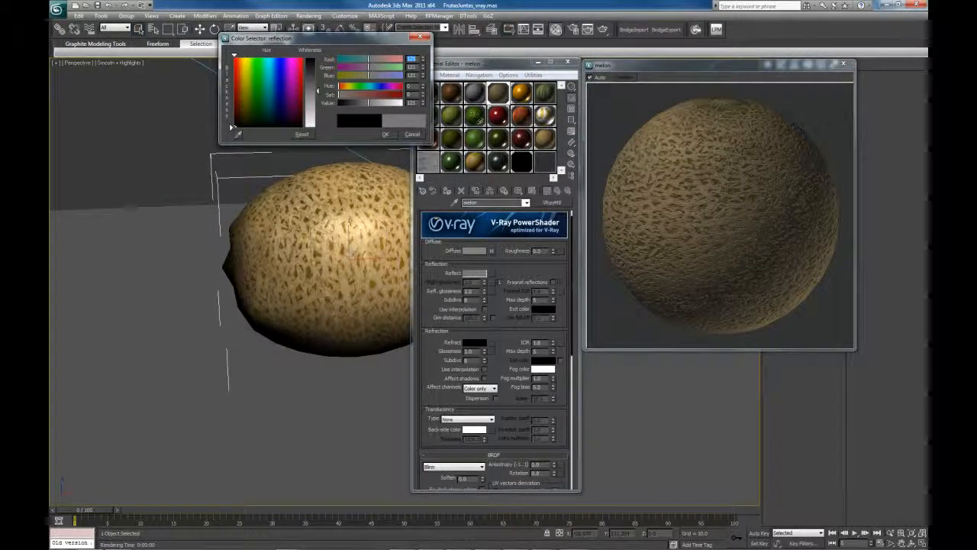
{"action": "left_click_drag", "start_coordinate": [318, 91], "coordinate": [313, 58]}
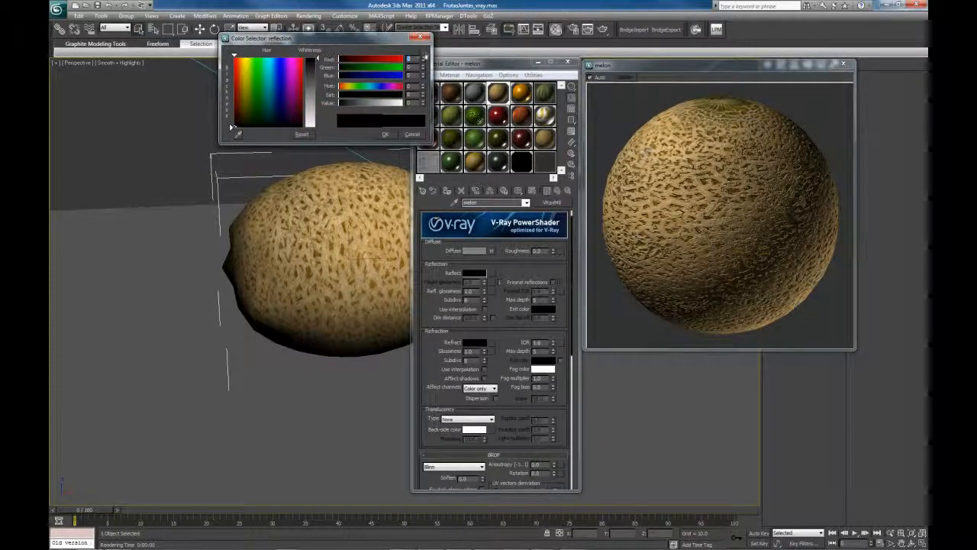
{"action": "left_click", "coordinate": [420, 36]}
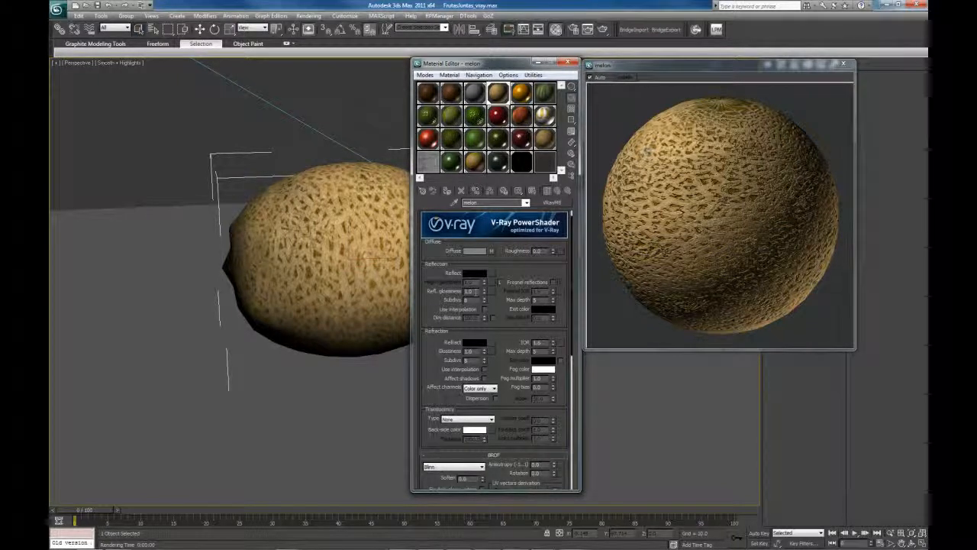
Compare the melon's reflection glossiness parameter with the highlights on the teapots in shd.jpg, and put the render away
{"action": "double_click", "coordinate": [469, 291]}
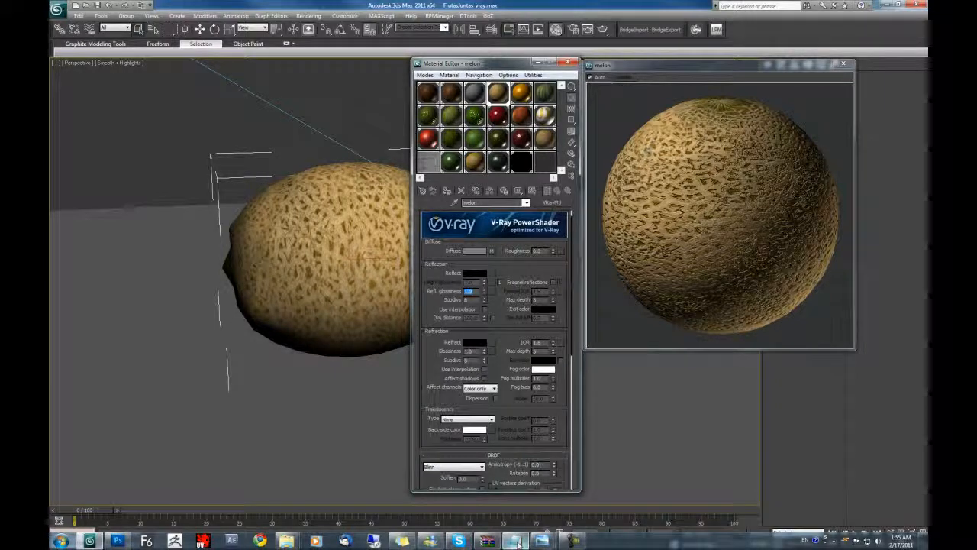
{"action": "mouse_move", "coordinate": [540, 541]}
{"action": "left_click", "coordinate": [633, 484]}
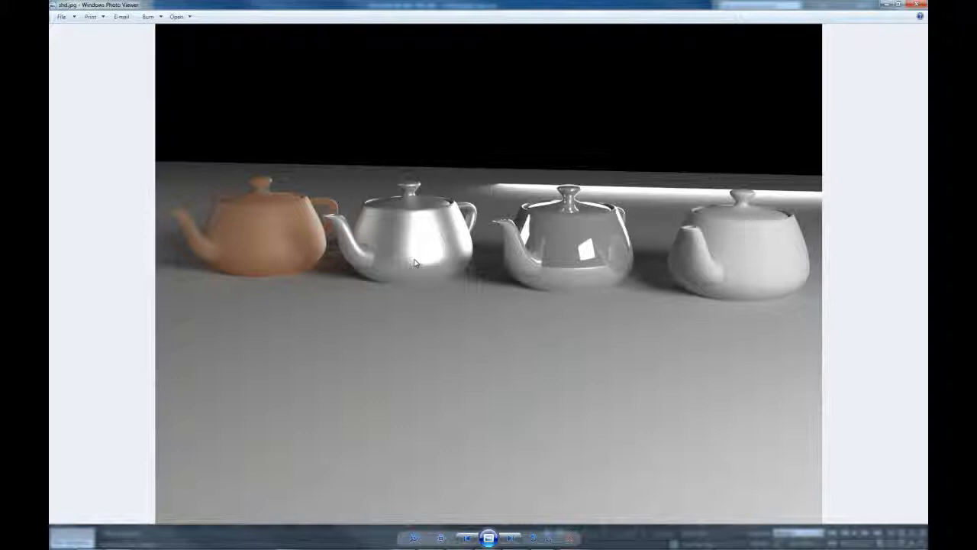
{"action": "left_click", "coordinate": [888, 4]}
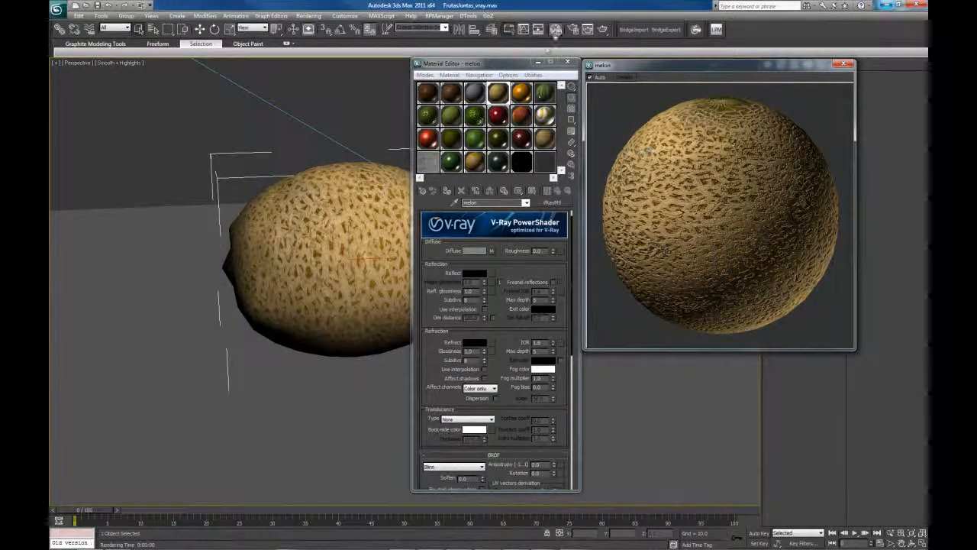
Put away the Material Editor and the enlarged melon preview, and unhide all objects in the scene
{"action": "left_click_drag", "start_coordinate": [519, 63], "coordinate": [505, 65]}
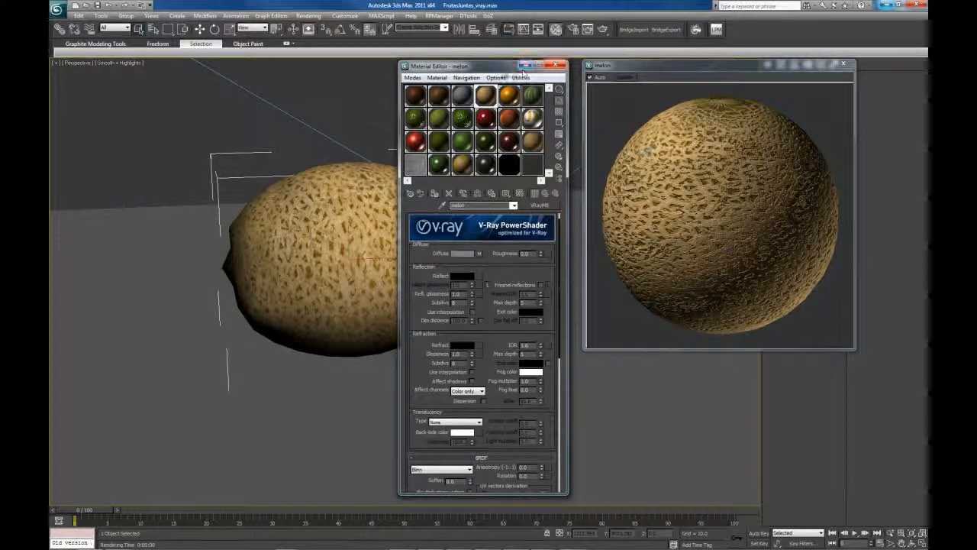
{"action": "left_click", "coordinate": [526, 66]}
{"action": "left_click", "coordinate": [843, 64]}
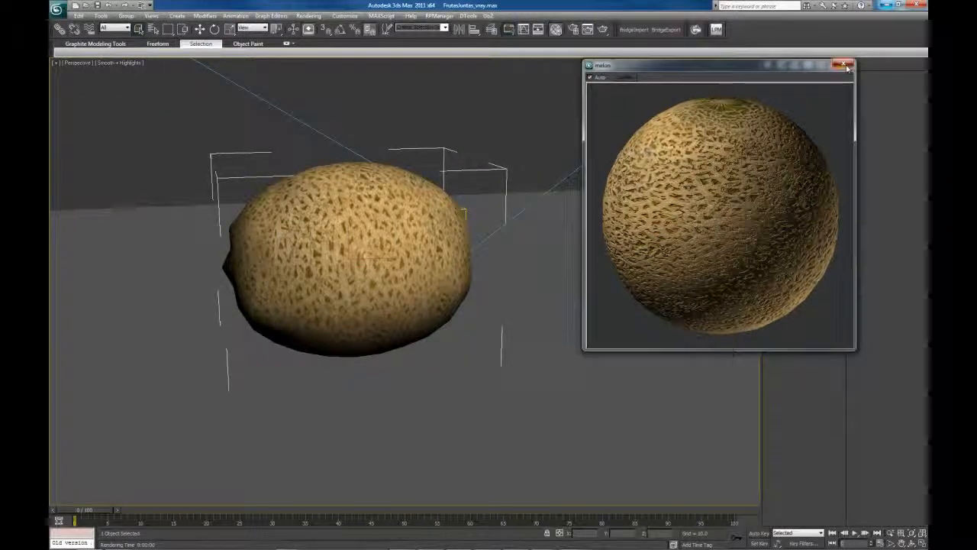
{"action": "left_click", "coordinate": [427, 111]}
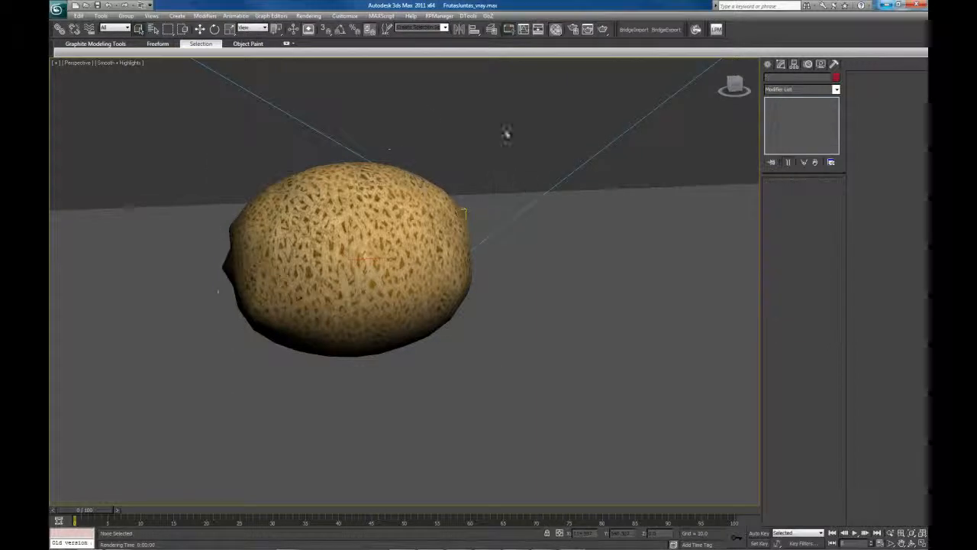
{"action": "right_click", "coordinate": [198, 124]}
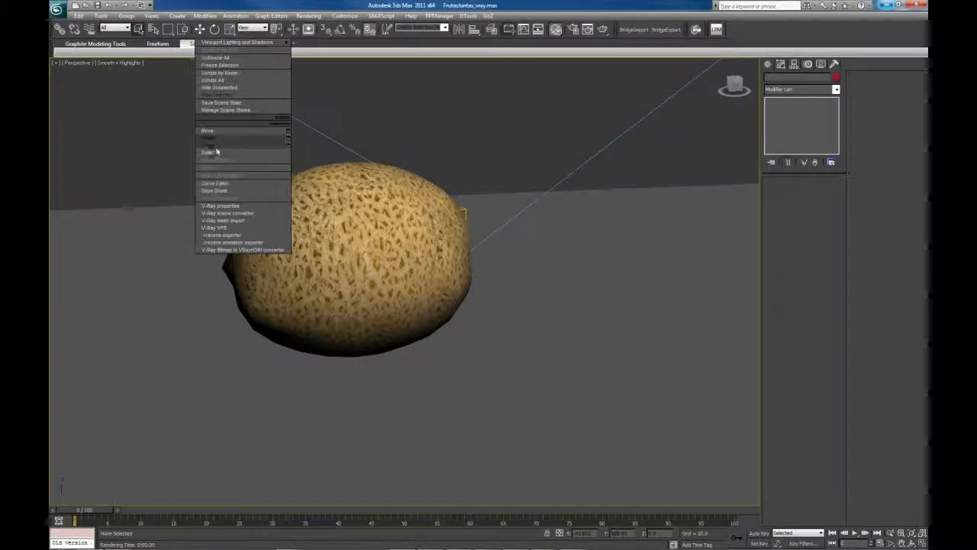
{"action": "left_click", "coordinate": [233, 83]}
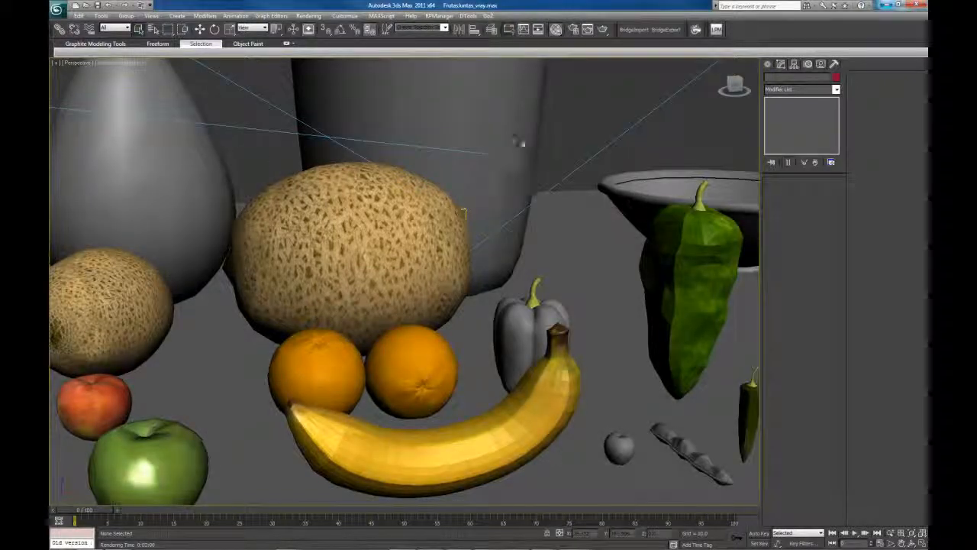
Select the large melon behind the oranges and examine it from several angles among the other fruit and vegetables
{"action": "left_click", "coordinate": [360, 255]}
{"action": "scroll", "coordinate": [360, 255], "scroll_direction": "up", "scroll_amount": 3}
{"action": "middle_click_drag", "start_coordinate": [360, 255], "coordinate": [576, 354], "text": "alt"}
{"action": "scroll", "coordinate": [423, 278], "scroll_direction": "down", "scroll_amount": 3}
{"action": "scroll", "coordinate": [423, 278], "scroll_direction": "down", "scroll_amount": 3}
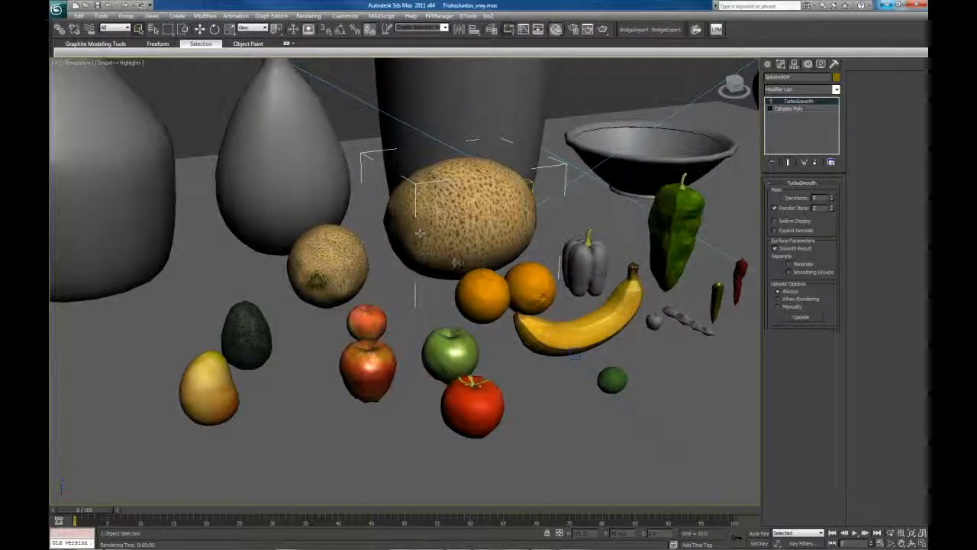
{"action": "middle_click_drag", "start_coordinate": [420, 234], "coordinate": [304, 228]}
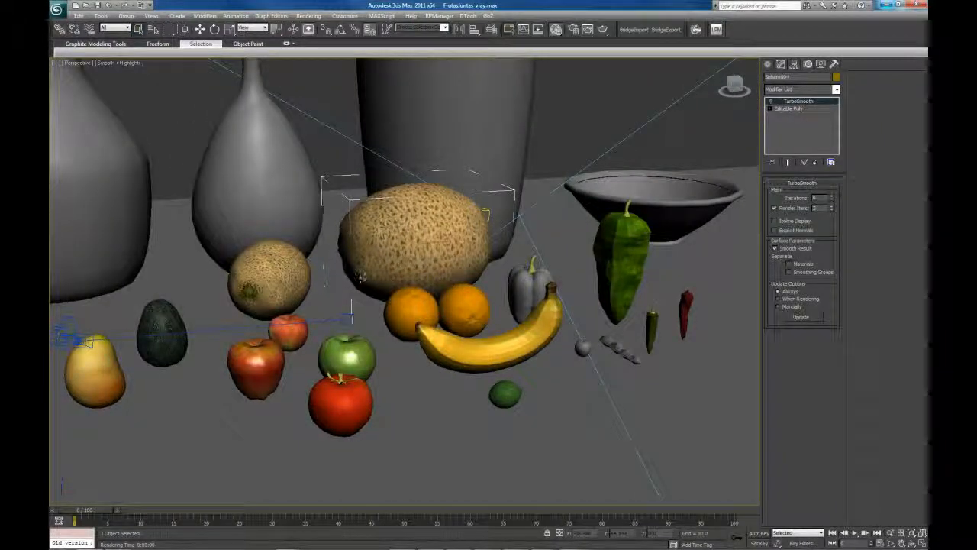
{"action": "mouse_move", "coordinate": [448, 250]}
{"action": "middle_mouse_down"}
{"action": "mouse_move", "coordinate": [415, 263]}
{"action": "mouse_move", "coordinate": [562, 267]}
{"action": "mouse_move", "coordinate": [436, 271]}
{"action": "mouse_move", "coordinate": [489, 252]}
{"action": "mouse_move", "coordinate": [504, 229]}
{"action": "mouse_move", "coordinate": [456, 261]}
{"action": "middle_mouse_up"}
{"action": "scroll", "coordinate": [441, 248], "scroll_direction": "down", "scroll_amount": 6}
{"action": "key", "text": "z"}
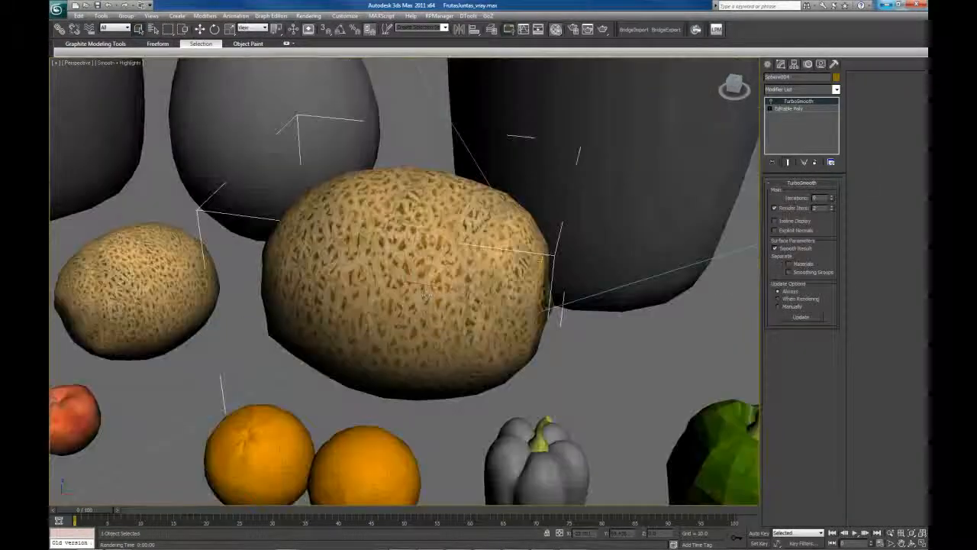
{"action": "middle_click_drag", "start_coordinate": [426, 296], "coordinate": [405, 309], "text": "alt"}
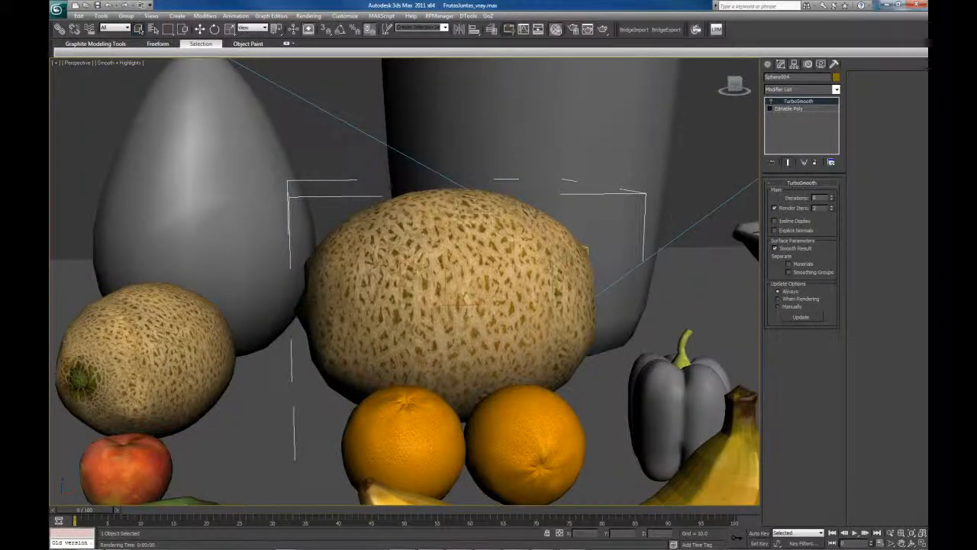
Assign the watermelon material to the large melon and move the Material Editor out of the way
{"action": "key", "text": "m"}
{"action": "left_click", "coordinate": [830, 159]}
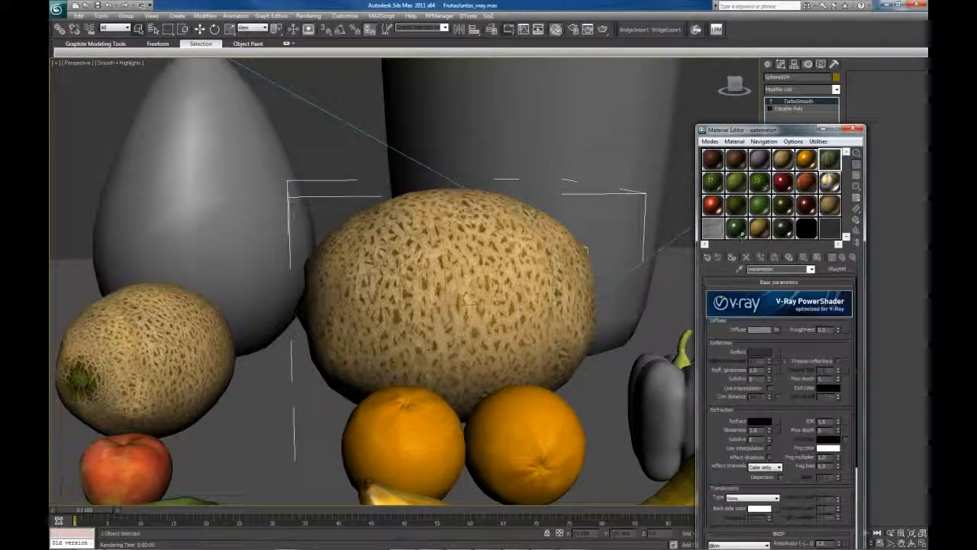
{"action": "left_click", "coordinate": [731, 257]}
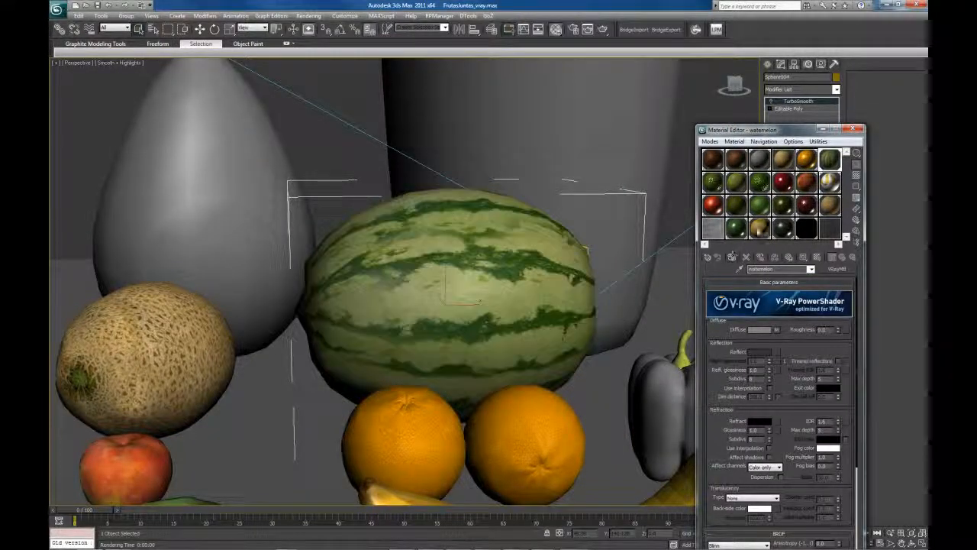
{"action": "left_click_drag", "start_coordinate": [795, 131], "coordinate": [0, 129]}
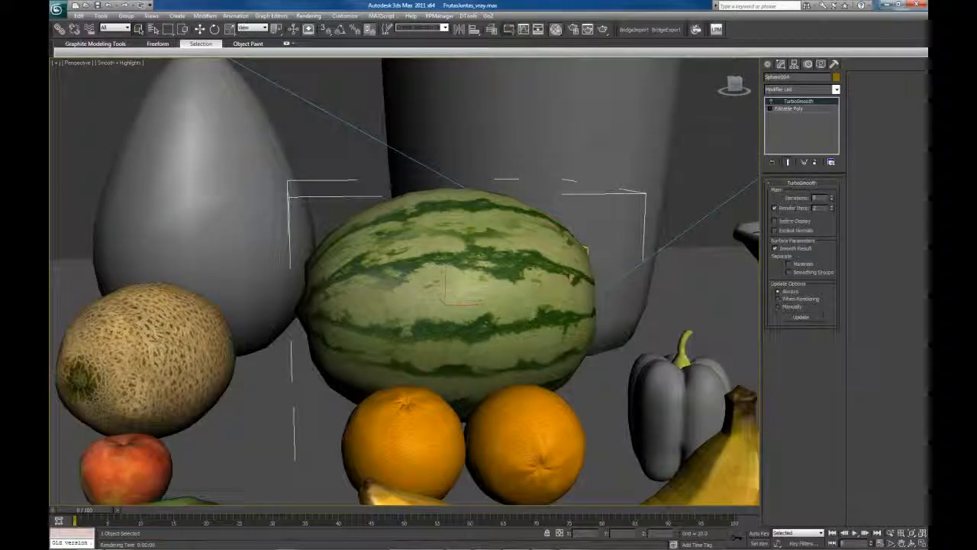
Compare the watermelon's stripes from several sides with its texture image, and close the image
{"action": "middle_click_drag", "start_coordinate": [356, 288], "coordinate": [402, 295], "text": "alt"}
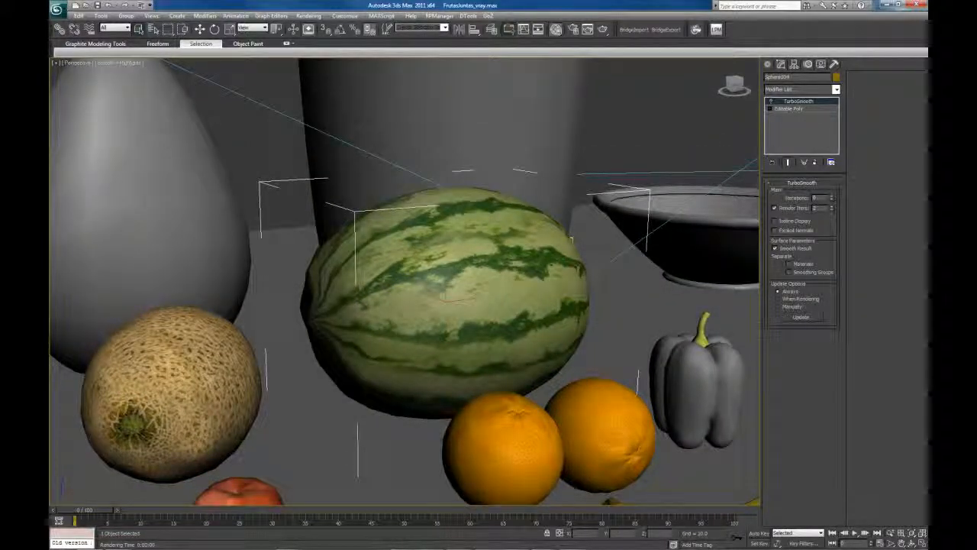
{"action": "left_click_drag", "start_coordinate": [863, 98], "coordinate": [120, 59]}
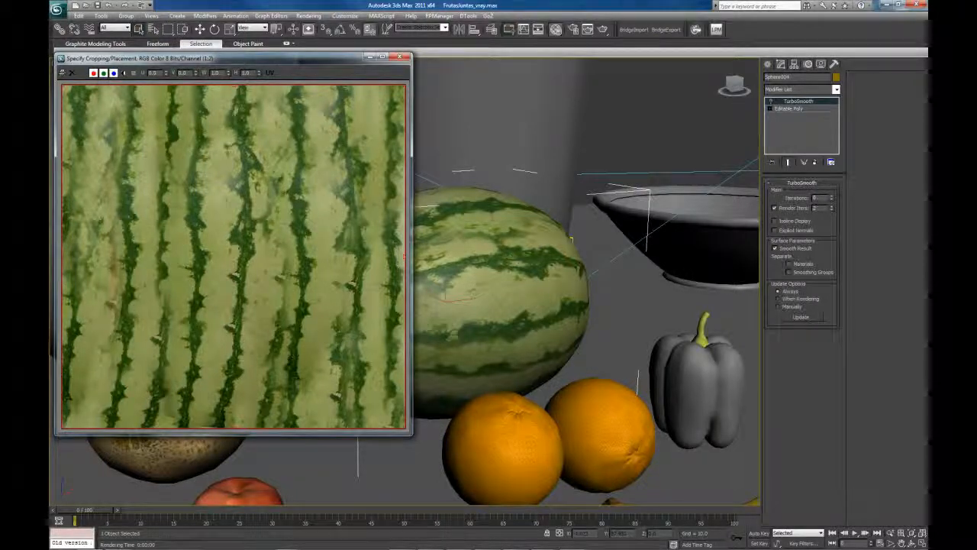
{"action": "middle_click_drag", "start_coordinate": [484, 300], "coordinate": [547, 304]}
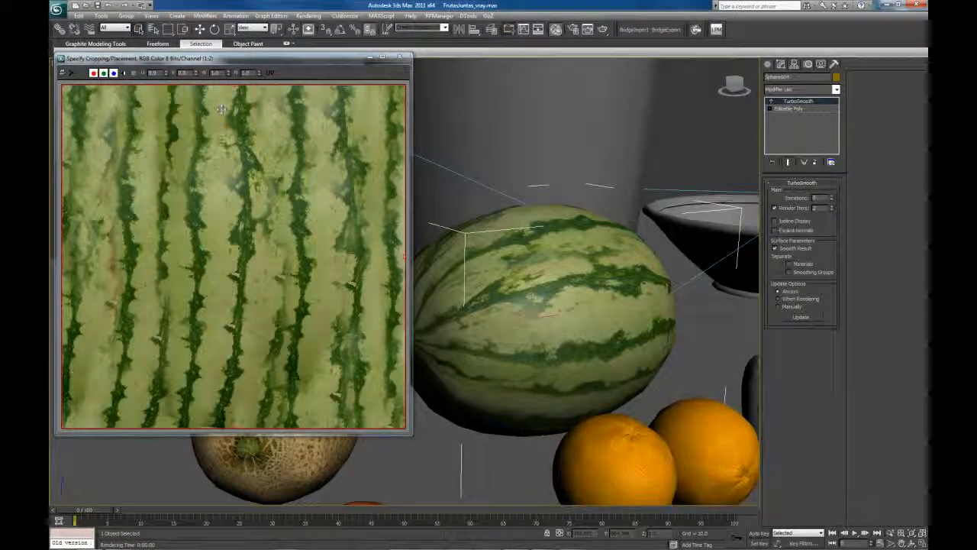
{"action": "middle_click_drag", "start_coordinate": [611, 306], "coordinate": [497, 336], "text": "alt"}
{"action": "middle_click_drag", "start_coordinate": [542, 278], "coordinate": [654, 248], "text": "alt"}
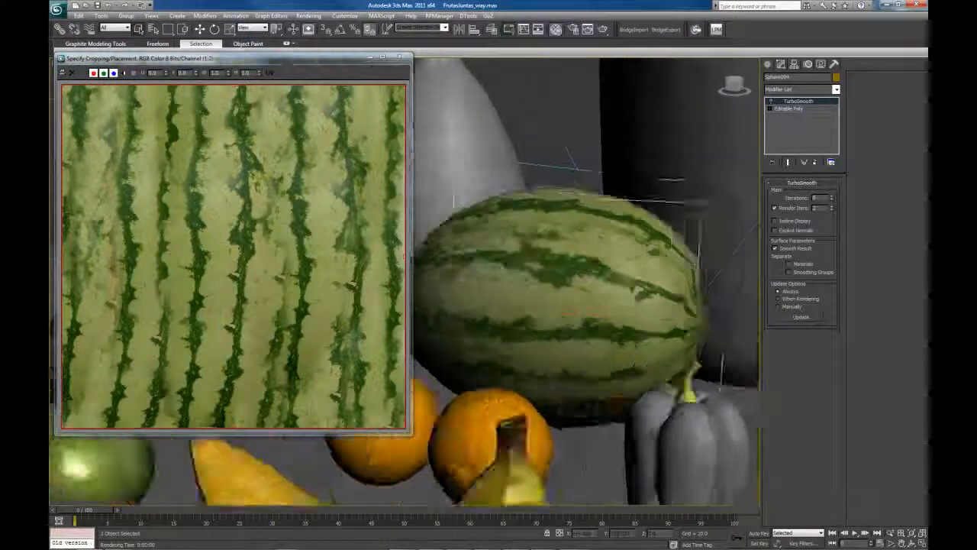
{"action": "middle_click_drag", "start_coordinate": [603, 267], "coordinate": [653, 275], "text": "alt"}
{"action": "left_click", "coordinate": [405, 58]}
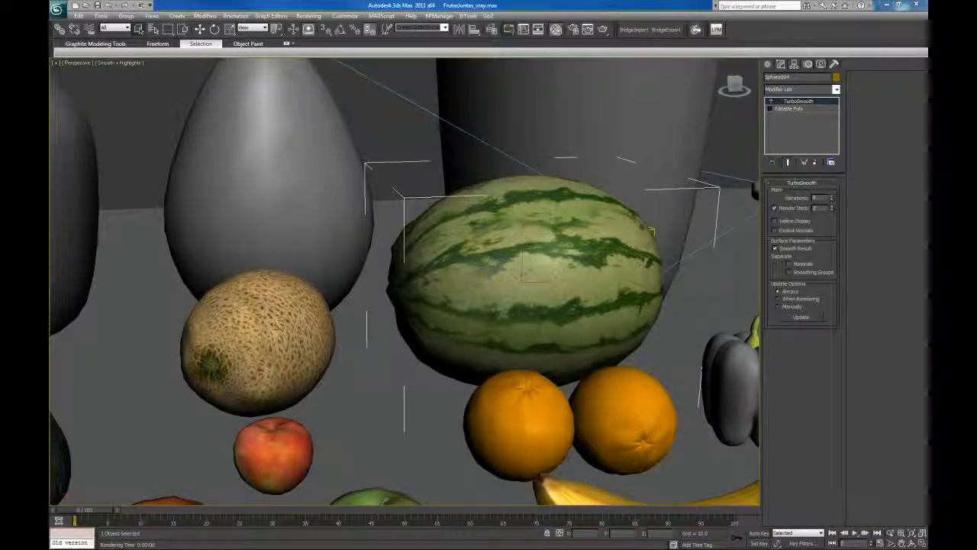
Bring the watermelon reference photos over the scene and examine the rind patterns and highlights in each one
{"action": "left_click_drag", "start_coordinate": [48, 101], "coordinate": [581, 42]}
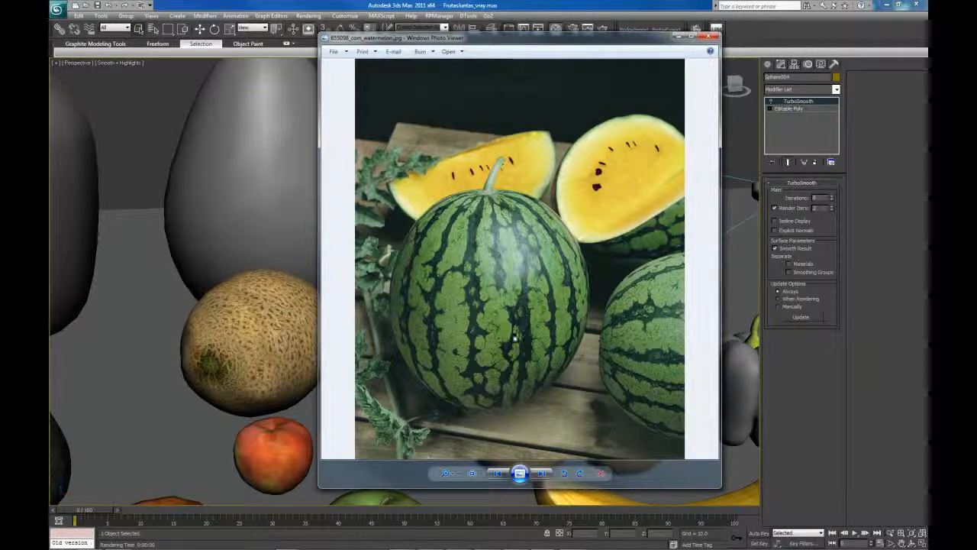
{"action": "key", "text": "Right"}
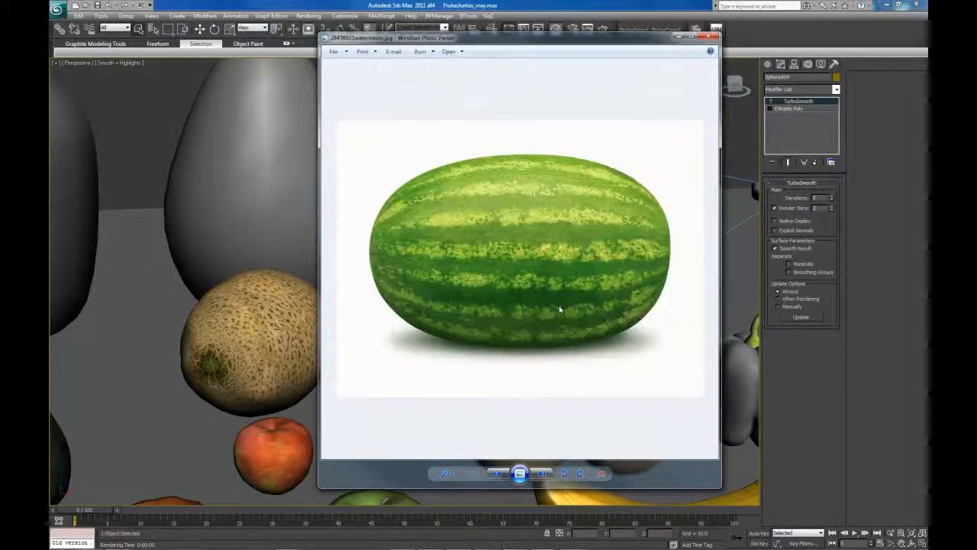
{"action": "key", "text": "Right"}
{"action": "key", "text": "Right"}
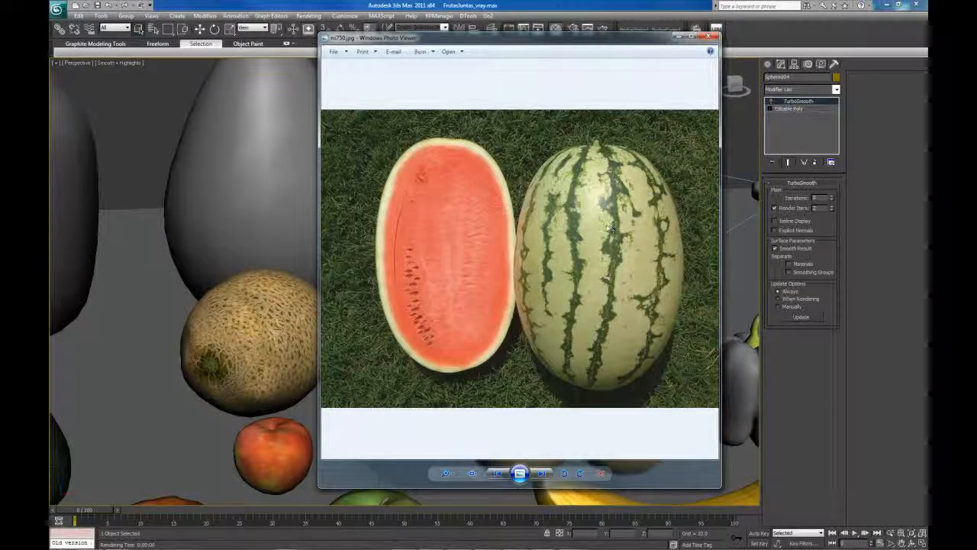
{"action": "key", "text": "Right"}
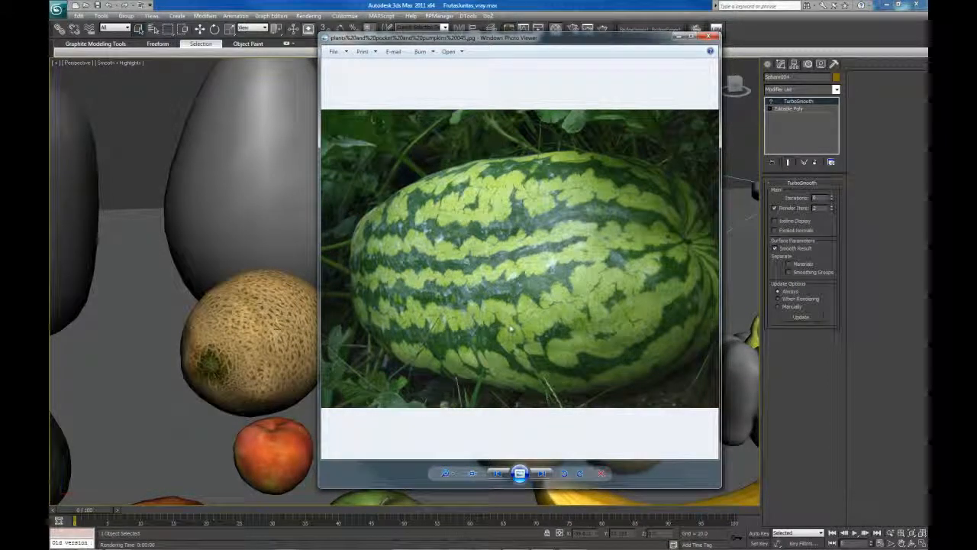
{"action": "key", "text": "Right"}
{"action": "key", "text": "Right"}
{"action": "key", "text": "Right"}
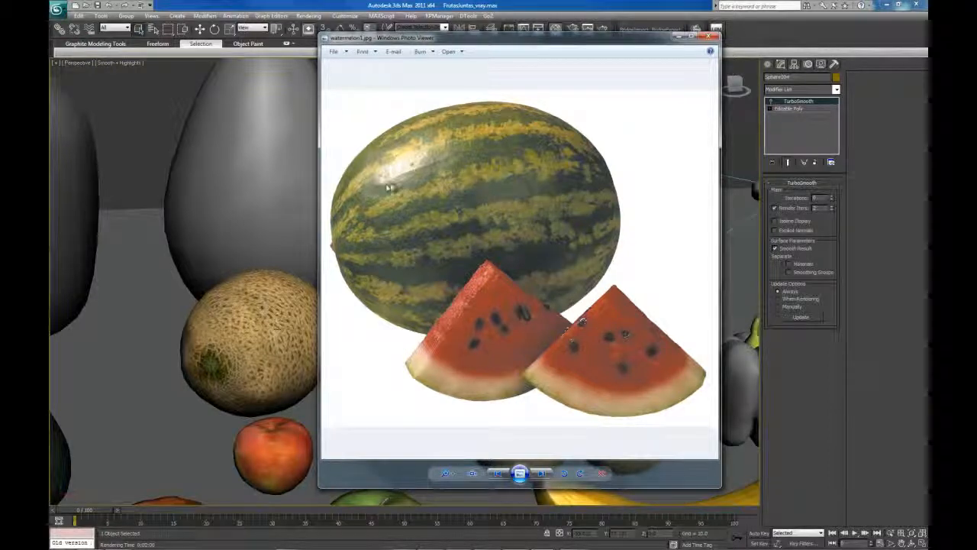
{"action": "key", "text": "Right"}
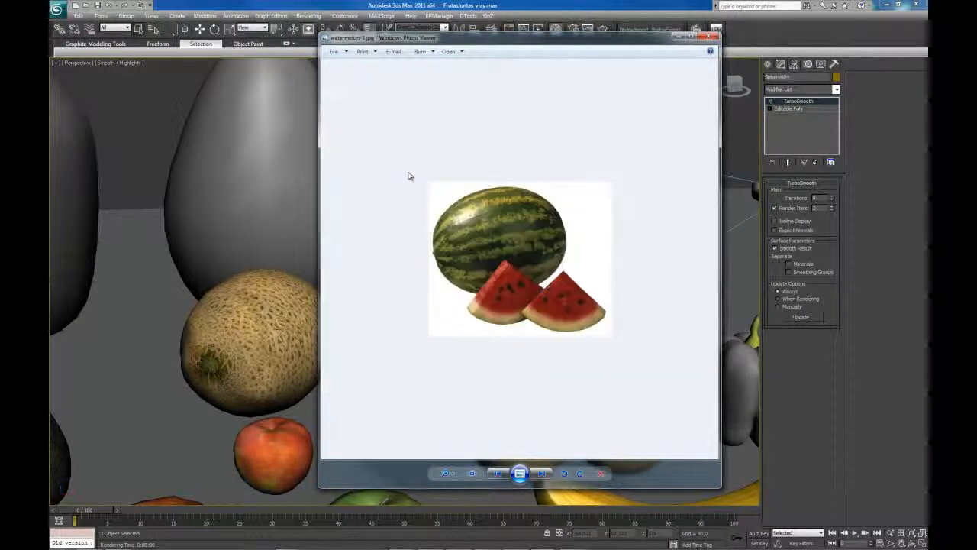
Go through the watermelon photos again to compare the rinds, ending on the striped watermelon lying among leaves
{"action": "key", "text": "Right"}
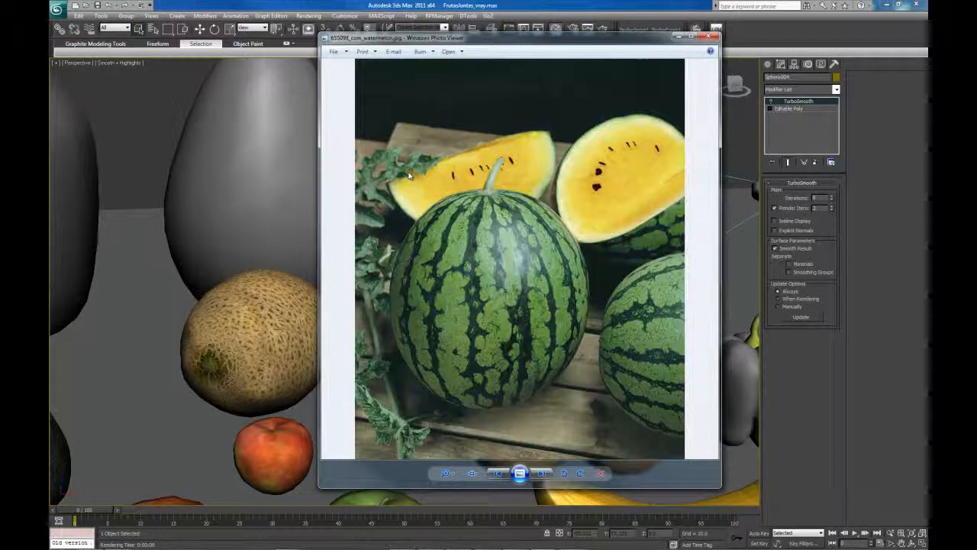
{"action": "key", "text": "Right"}
{"action": "key", "text": "Right"}
{"action": "key", "text": "Left"}
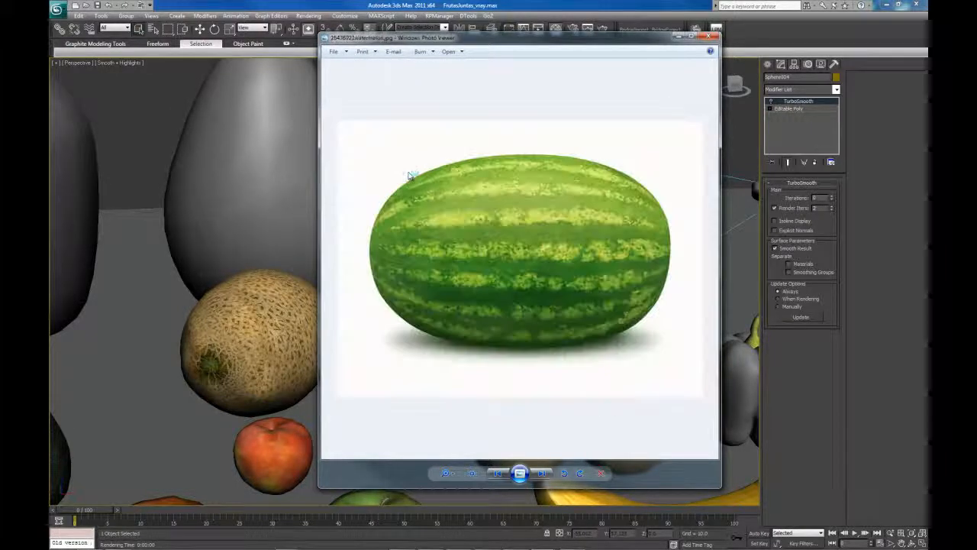
{"action": "key", "text": "Left"}
{"action": "key", "text": "Right"}
{"action": "key", "text": "Right"}
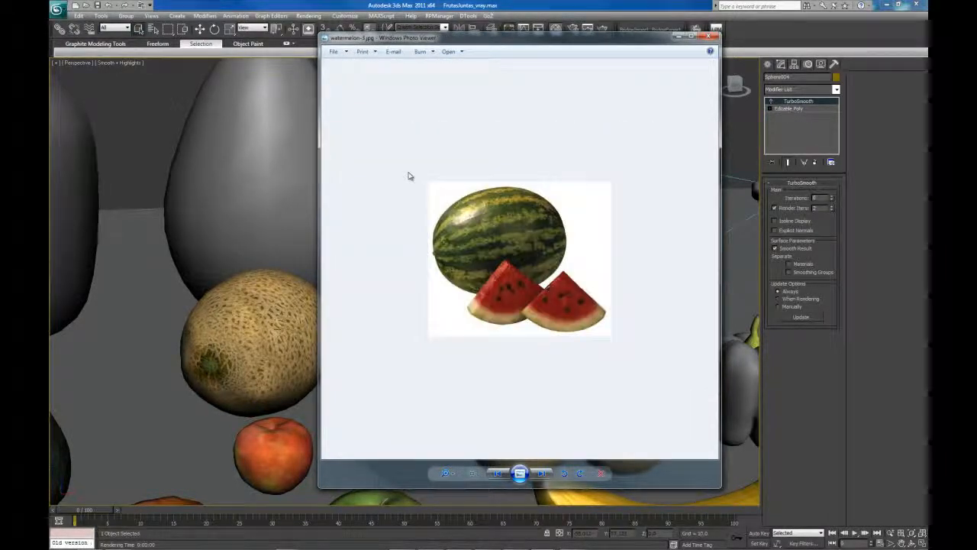
{"action": "key", "text": "Right"}
{"action": "key", "text": "Right"}
{"action": "key", "text": "Right"}
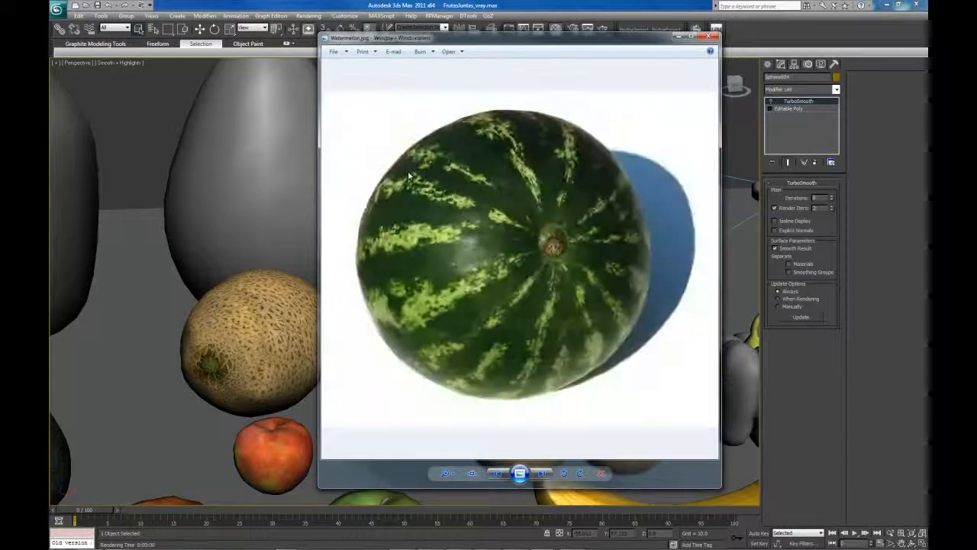
{"action": "key", "text": "Right"}
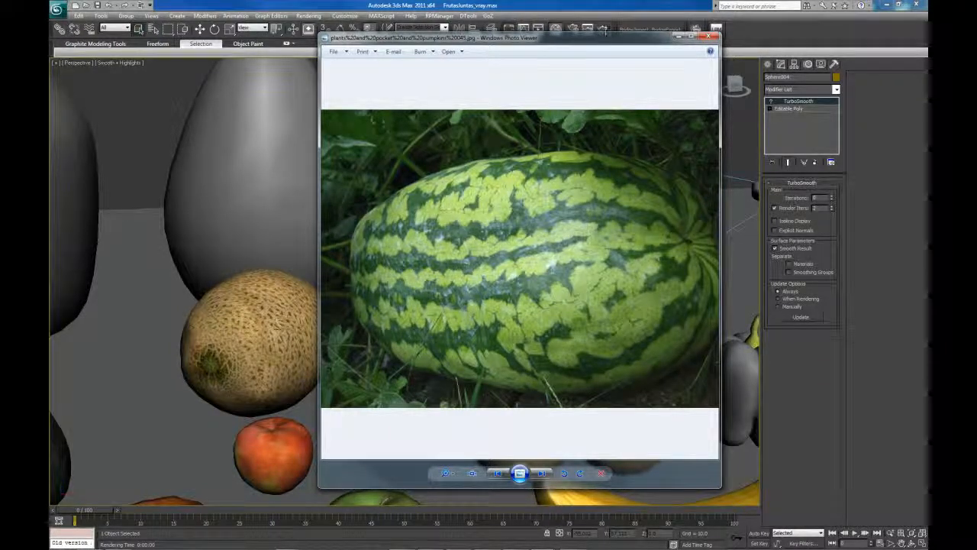
Put the watermelon reference photo away and isolate the large melon, viewing it from its stem end
{"action": "left_click", "coordinate": [678, 36]}
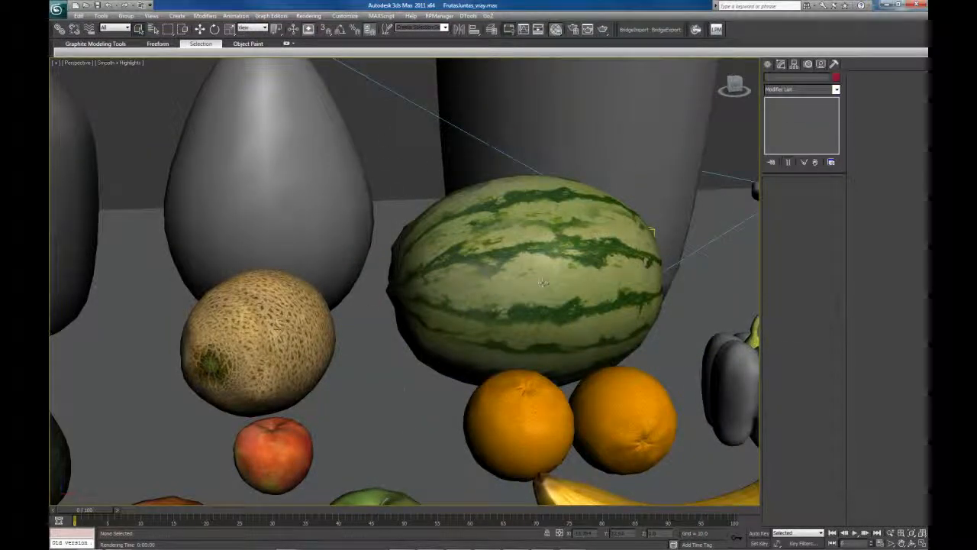
{"action": "key", "text": "alt+q"}
{"action": "middle_click_drag", "start_coordinate": [263, 178], "coordinate": [315, 177], "text": "alt"}
{"action": "middle_click_drag", "start_coordinate": [428, 177], "coordinate": [449, 238], "text": "alt"}
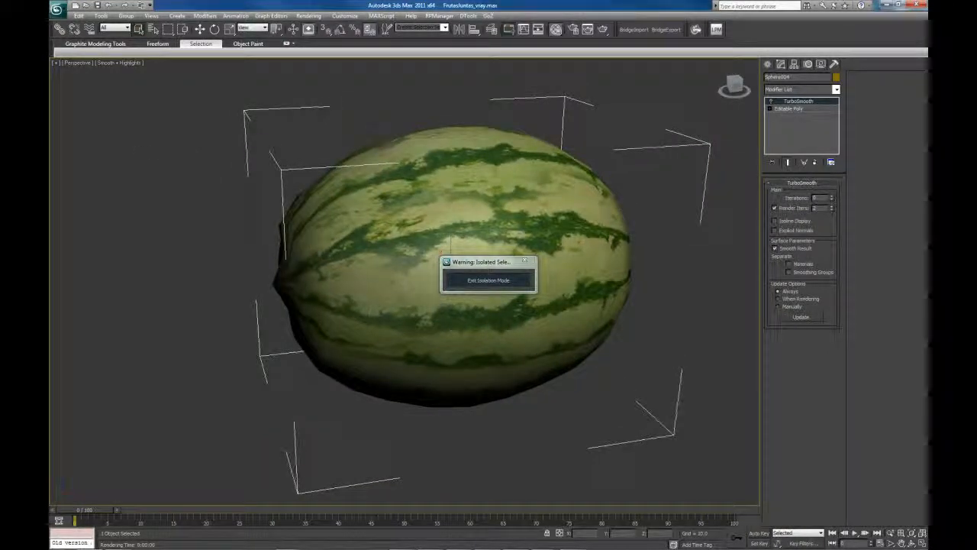
Inspect the watermelon material's diffuse map settings and its watermelon.jpg image, returning to the material's main parameters
{"action": "key", "text": "m"}
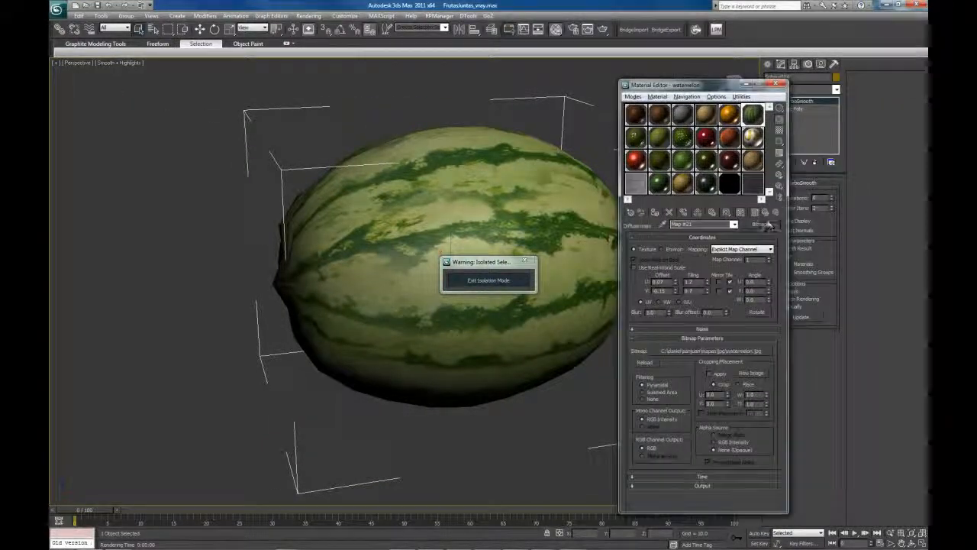
{"action": "left_click", "coordinate": [767, 213]}
{"action": "left_click_drag", "start_coordinate": [712, 309], "coordinate": [714, 264]}
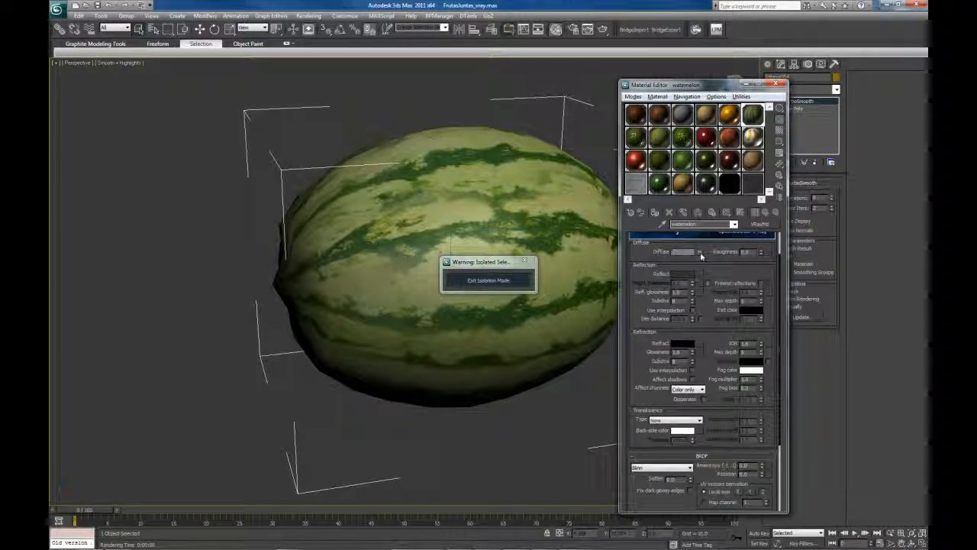
{"action": "left_click", "coordinate": [701, 252]}
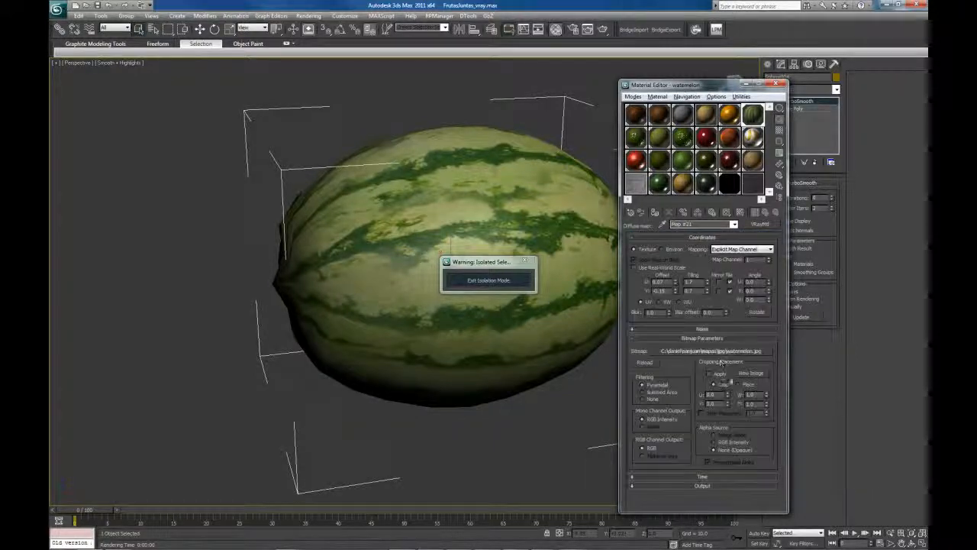
{"action": "left_click", "coordinate": [762, 352]}
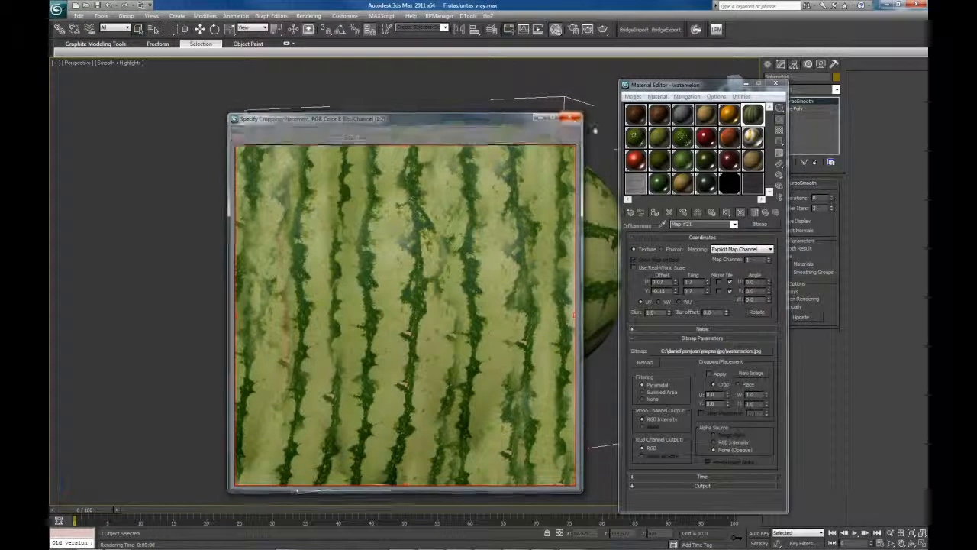
{"action": "left_click", "coordinate": [573, 115]}
{"action": "left_click", "coordinate": [765, 214]}
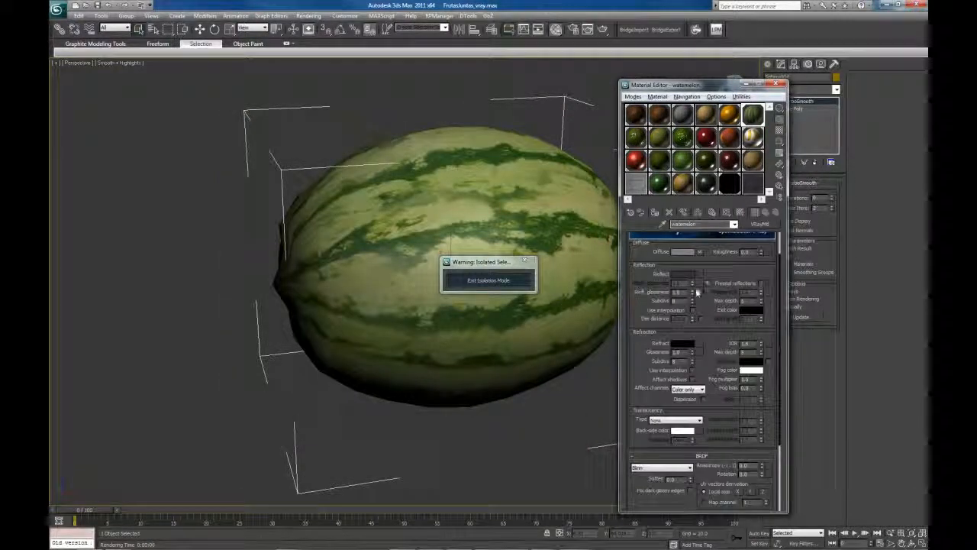
Check the watermelon material's reflection colour and its list of assigned maps
{"action": "left_click", "coordinate": [686, 274]}
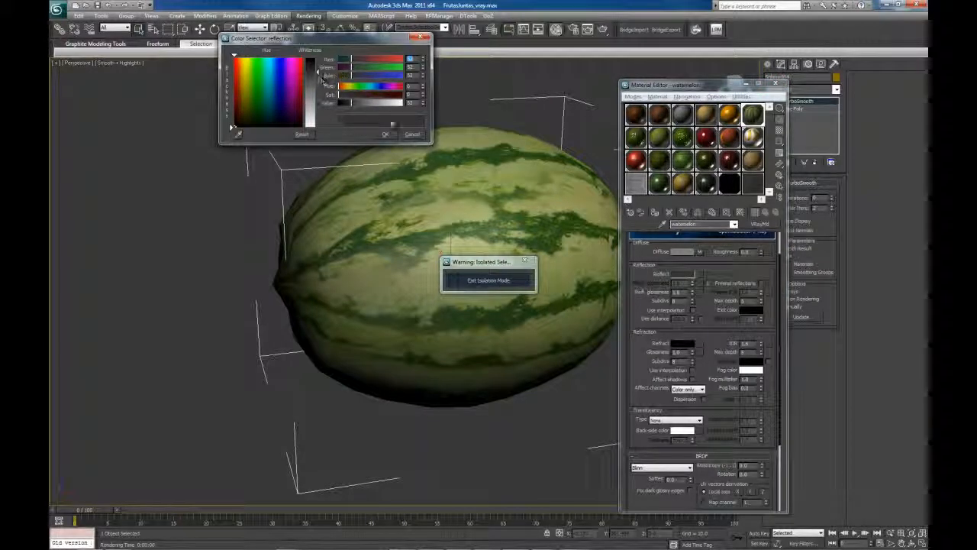
{"action": "left_click", "coordinate": [386, 136]}
{"action": "scroll", "coordinate": [711, 372], "scroll_direction": "down", "scroll_amount": 3}
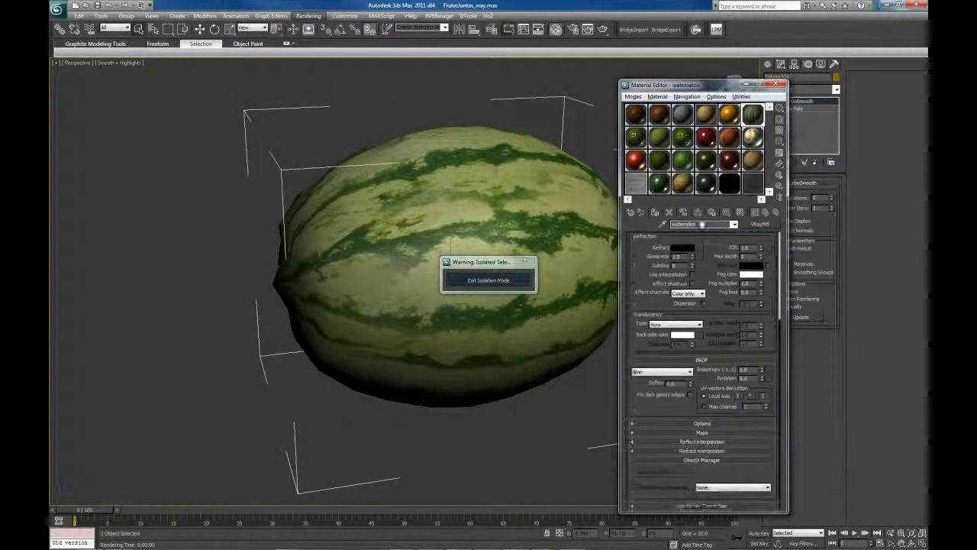
{"action": "left_click", "coordinate": [713, 433]}
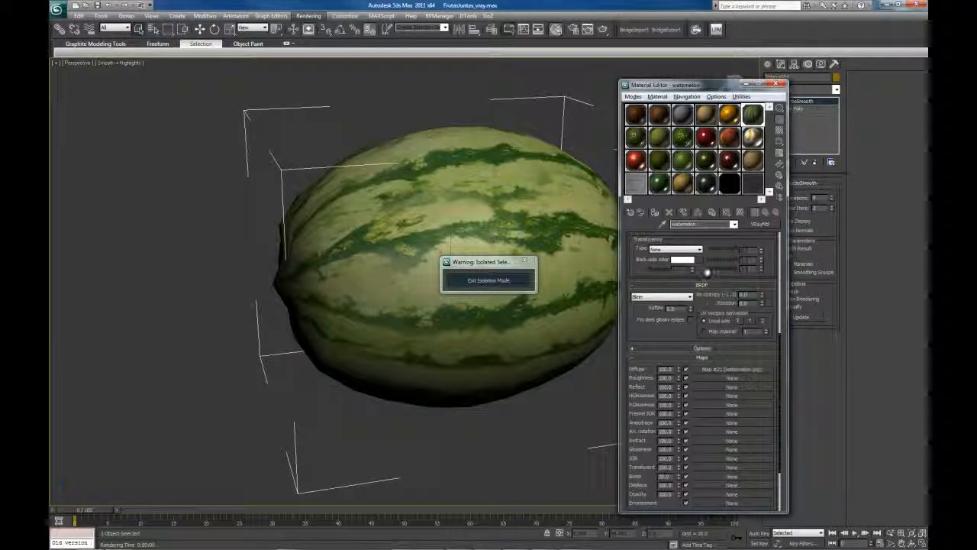
{"action": "scroll", "coordinate": [707, 272], "scroll_direction": "up", "scroll_amount": 10}
Select the isolated watermelon and render the perspective view to judge its reflections
{"action": "left_click", "coordinate": [491, 114]}
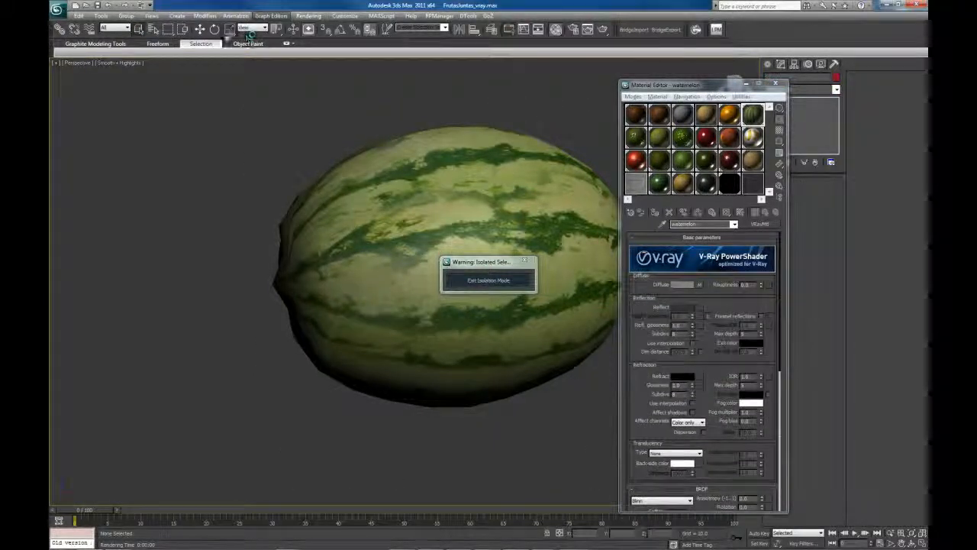
{"action": "left_click", "coordinate": [199, 29]}
{"action": "left_click", "coordinate": [447, 172]}
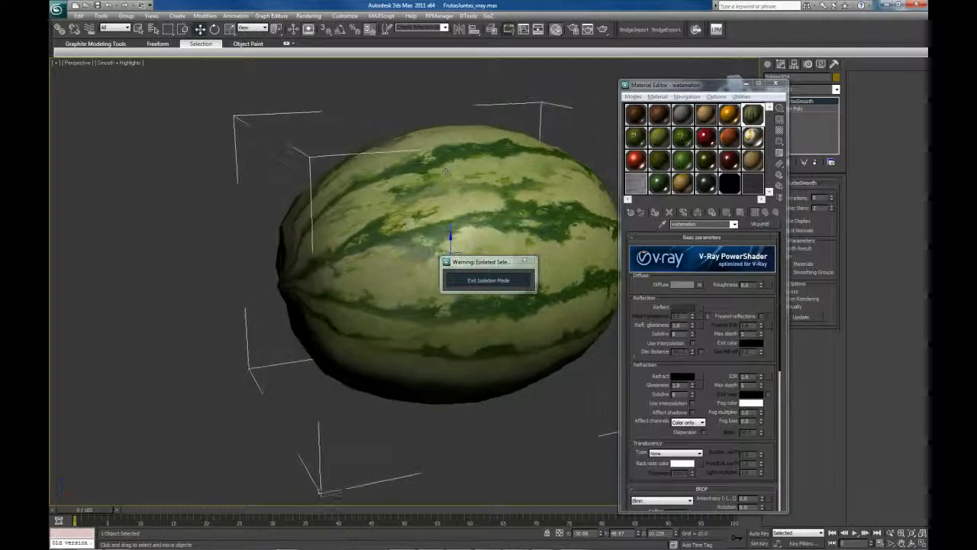
{"action": "key", "text": "shift+q"}
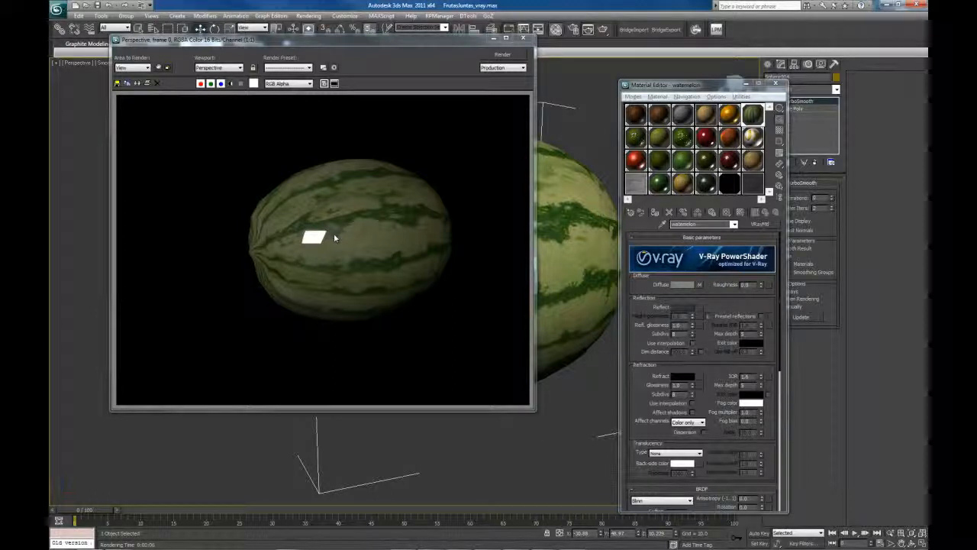
Review the watermelon material's parameters and maps next to the render, and consult the reference photo
{"action": "left_click_drag", "start_coordinate": [707, 365], "coordinate": [708, 303]}
{"action": "scroll", "coordinate": [706, 344], "scroll_direction": "down", "scroll_amount": 6}
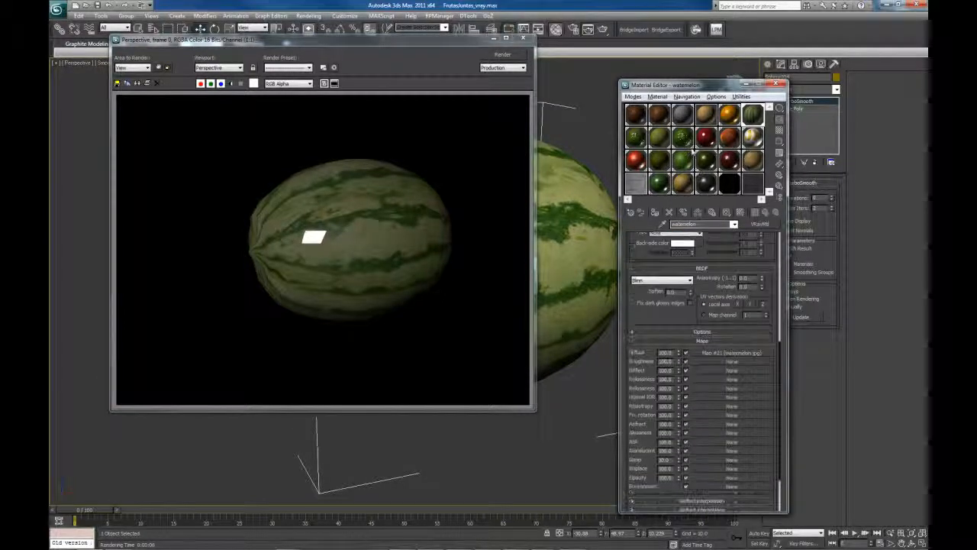
{"action": "scroll", "coordinate": [642, 260], "scroll_direction": "up", "scroll_amount": 7}
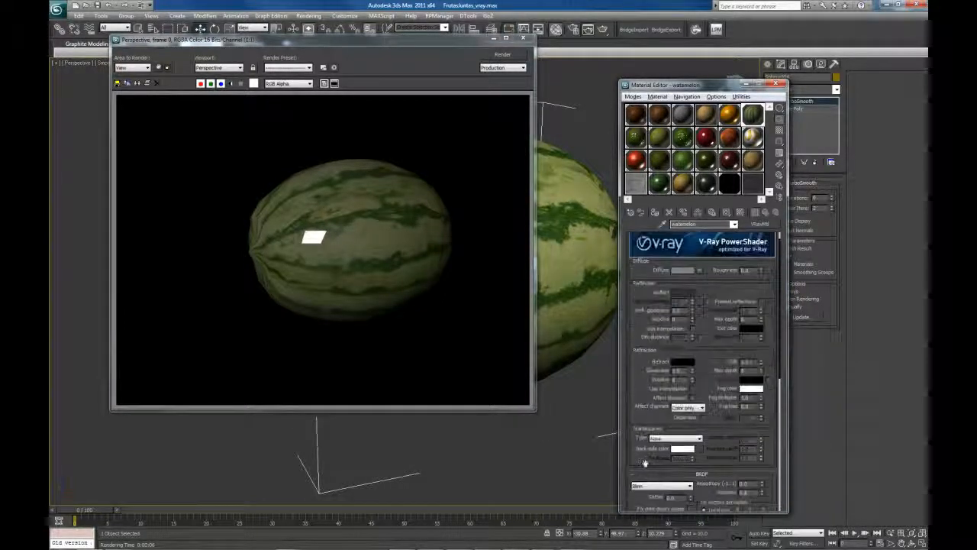
{"action": "scroll", "coordinate": [707, 304], "scroll_direction": "up", "scroll_amount": 1}
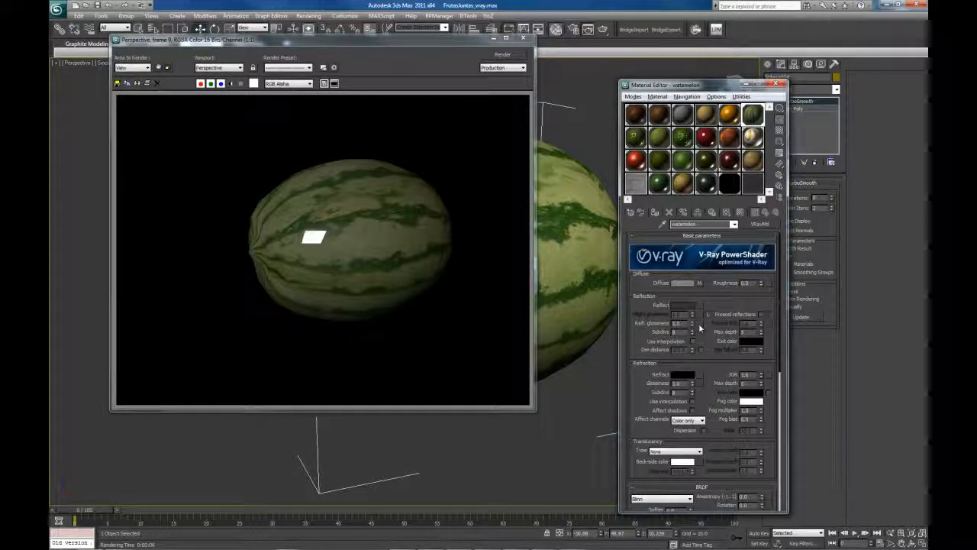
{"action": "key", "text": "alt+Tab"}
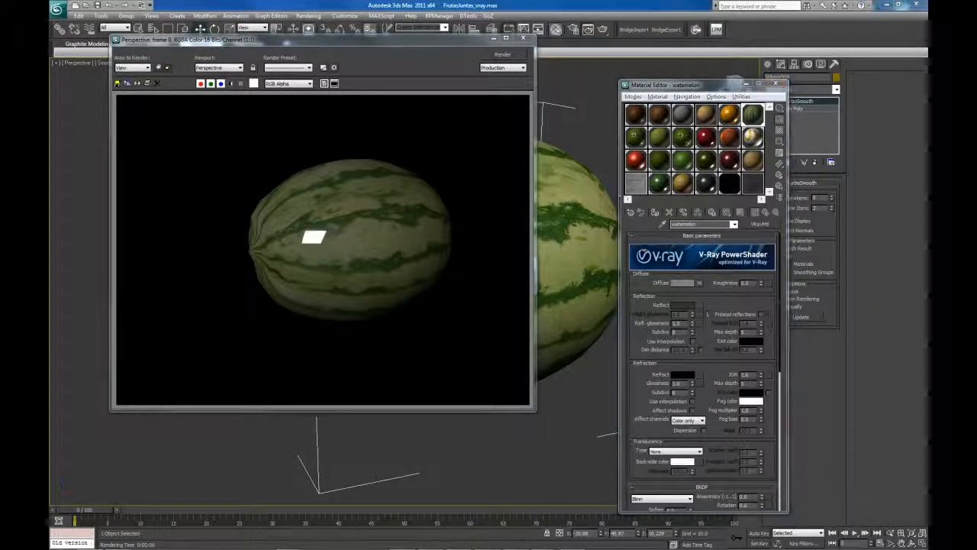
{"action": "left_click_drag", "start_coordinate": [448, 92], "coordinate": [805, 63]}
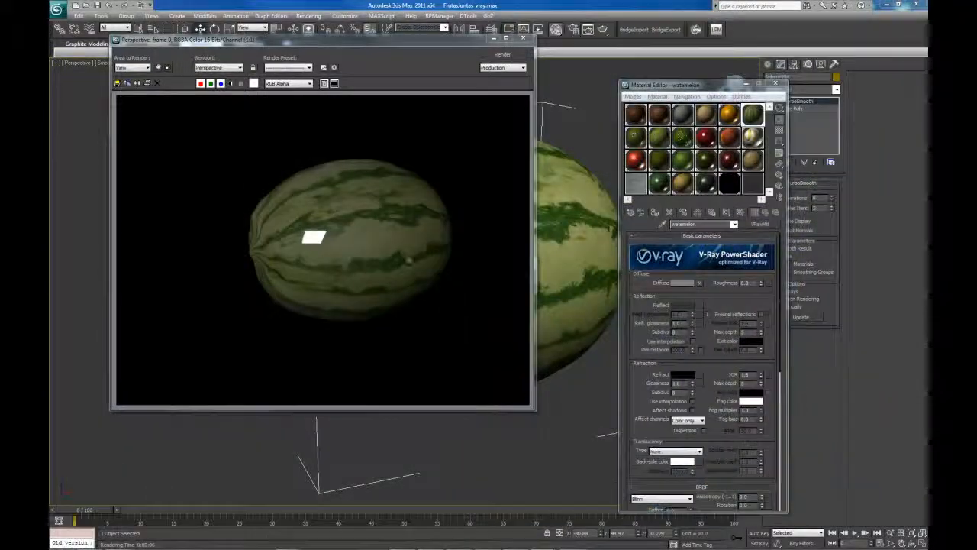
Assign the bitmap watermelon_s.jpg from the jpg maps folder to the watermelon material's reflection glossiness
{"action": "left_click", "coordinate": [700, 324]}
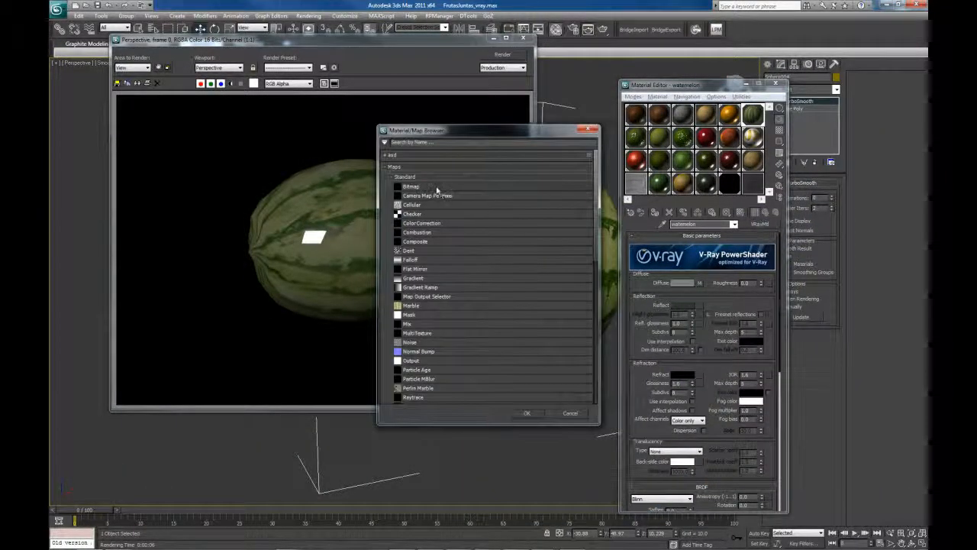
{"action": "double_click", "coordinate": [437, 189]}
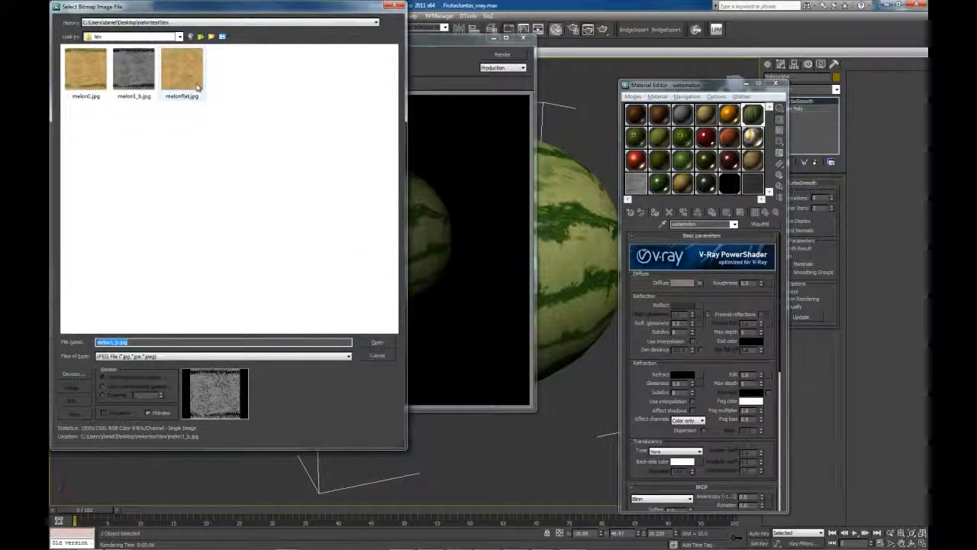
{"action": "left_click", "coordinate": [200, 36]}
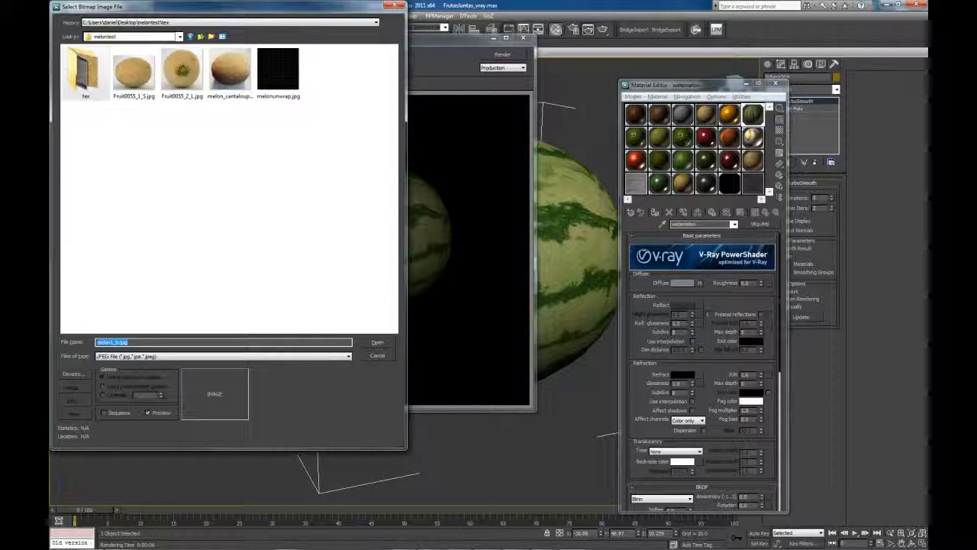
{"action": "left_click", "coordinate": [189, 22]}
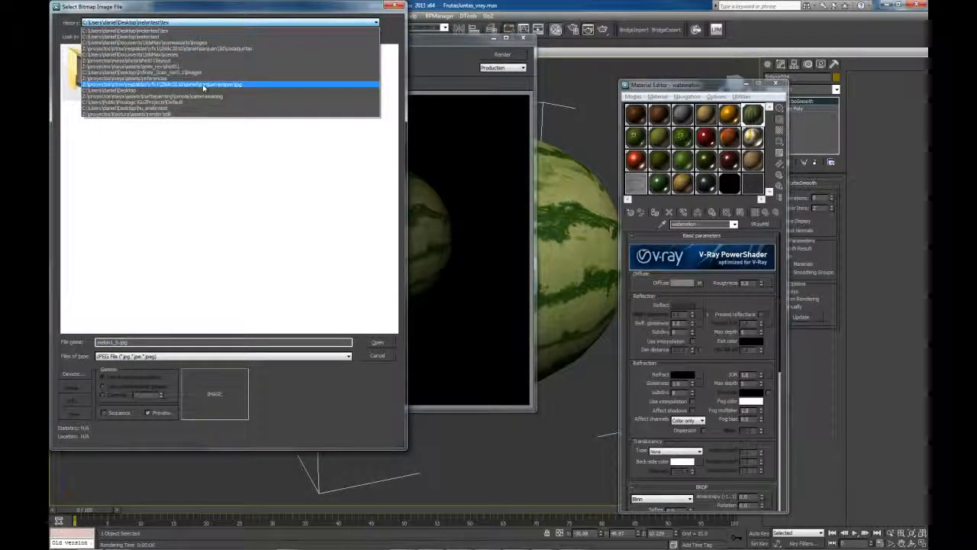
{"action": "left_click", "coordinate": [199, 85]}
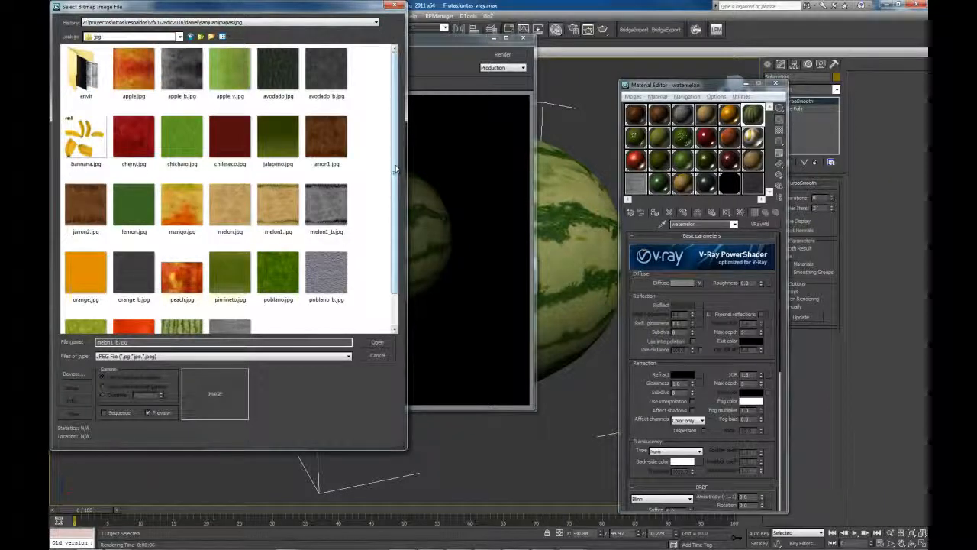
{"action": "left_click_drag", "start_coordinate": [395, 170], "coordinate": [395, 201]}
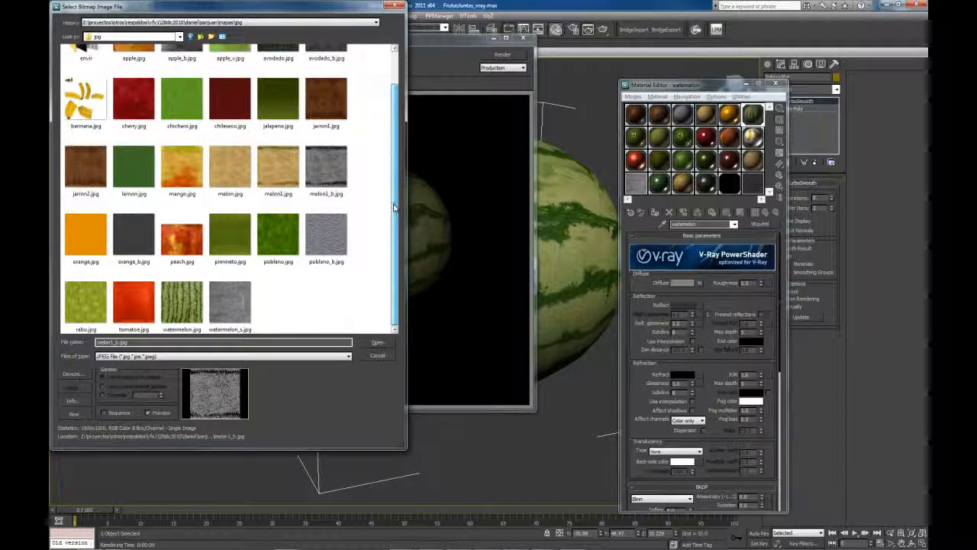
{"action": "left_click", "coordinate": [236, 307]}
{"action": "double_click", "coordinate": [236, 306]}
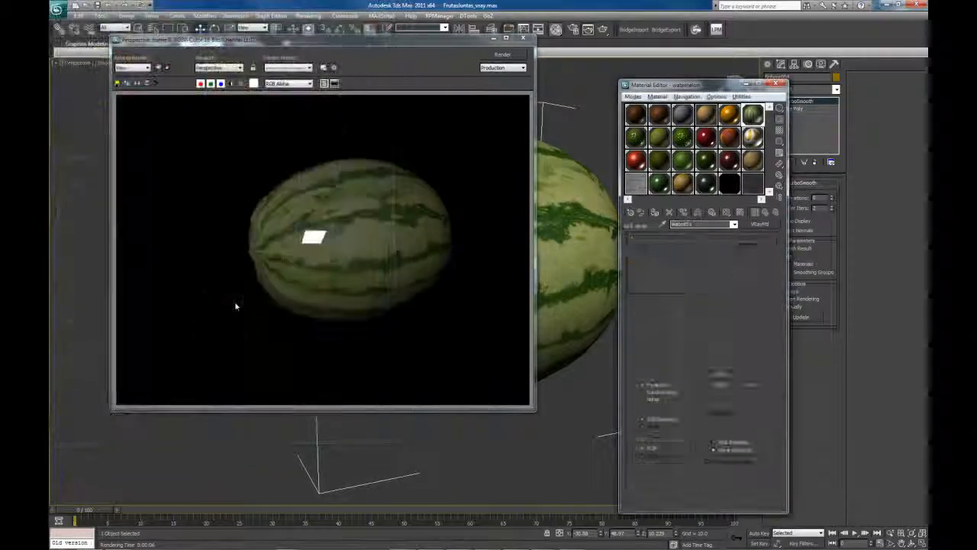
Examine the glossiness map's greyscale image, close it, and render the watermelon again
{"action": "left_click", "coordinate": [751, 373]}
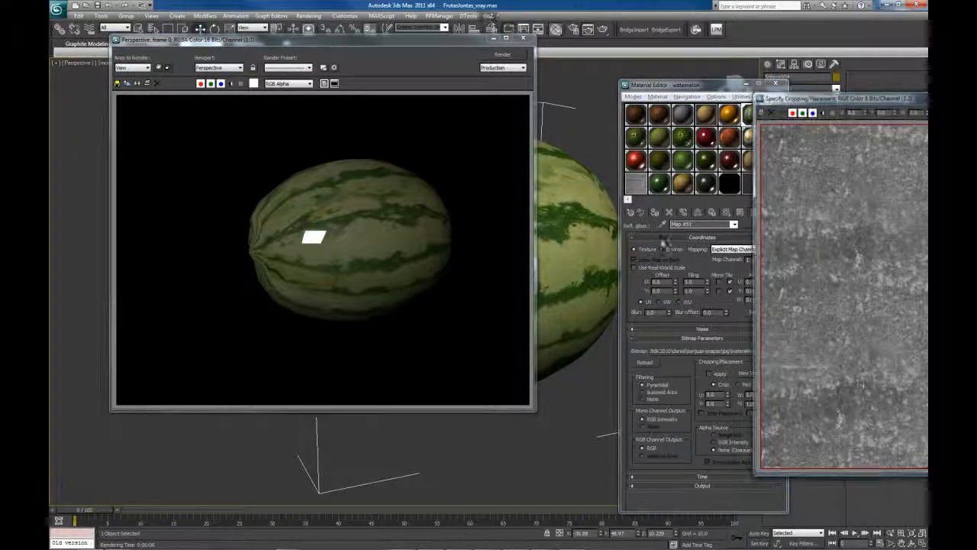
{"action": "left_click_drag", "start_coordinate": [863, 95], "coordinate": [533, 87]}
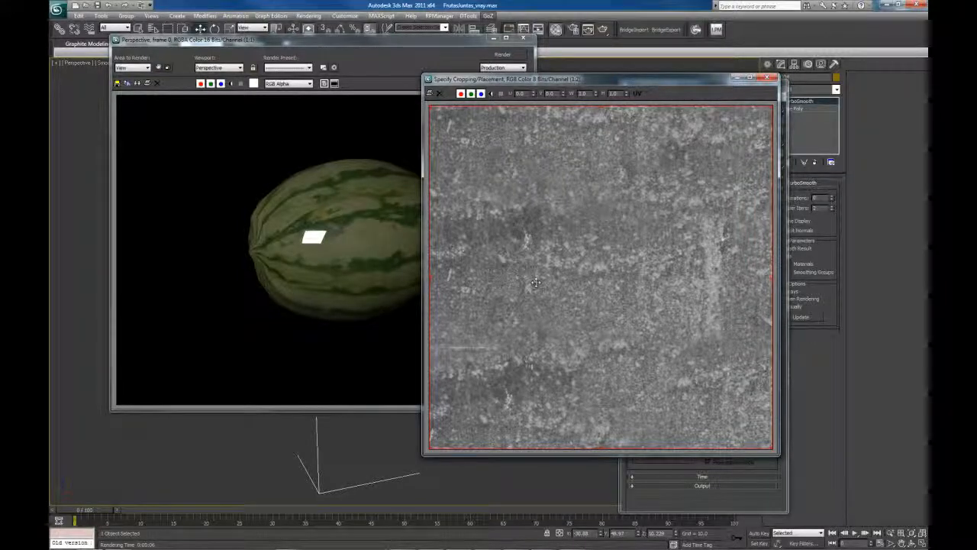
{"action": "mouse_move", "coordinate": [568, 537]}
{"action": "left_click", "coordinate": [768, 80]}
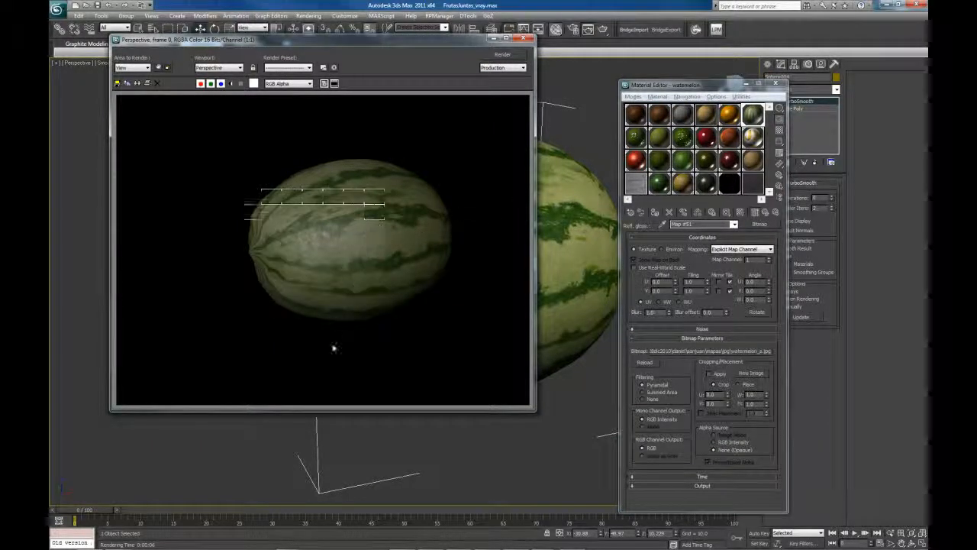
Zoom in on the rendered highlight, compare it with the striped watermelon reference photo, and close the photo
{"action": "scroll", "coordinate": [345, 266], "scroll_direction": "up", "scroll_amount": 2}
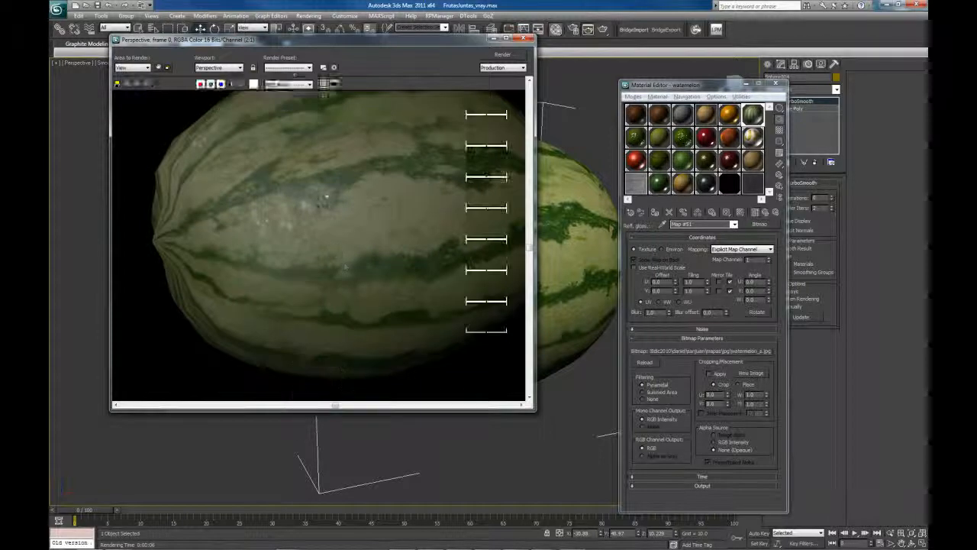
{"action": "middle_click_drag", "start_coordinate": [327, 195], "coordinate": [331, 275]}
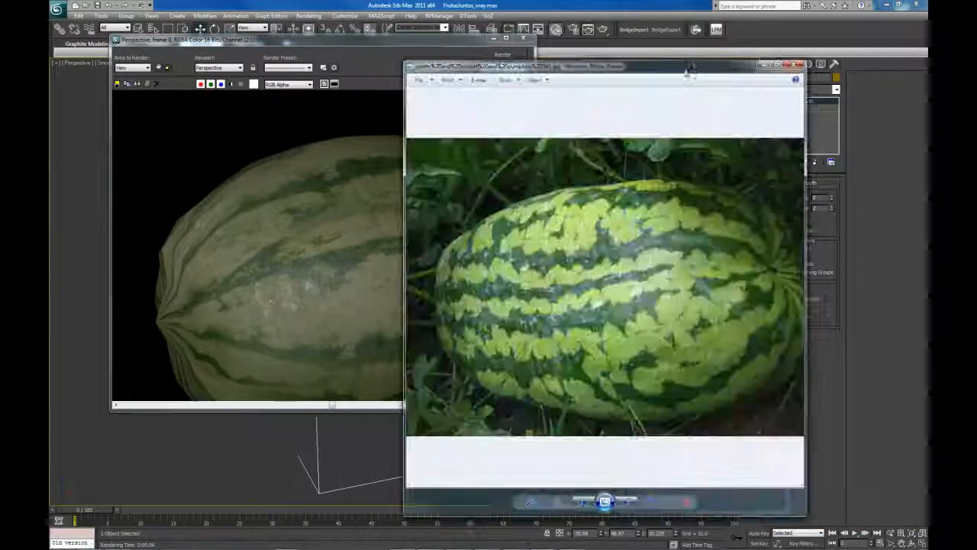
{"action": "left_click_drag", "start_coordinate": [687, 70], "coordinate": [722, 51]}
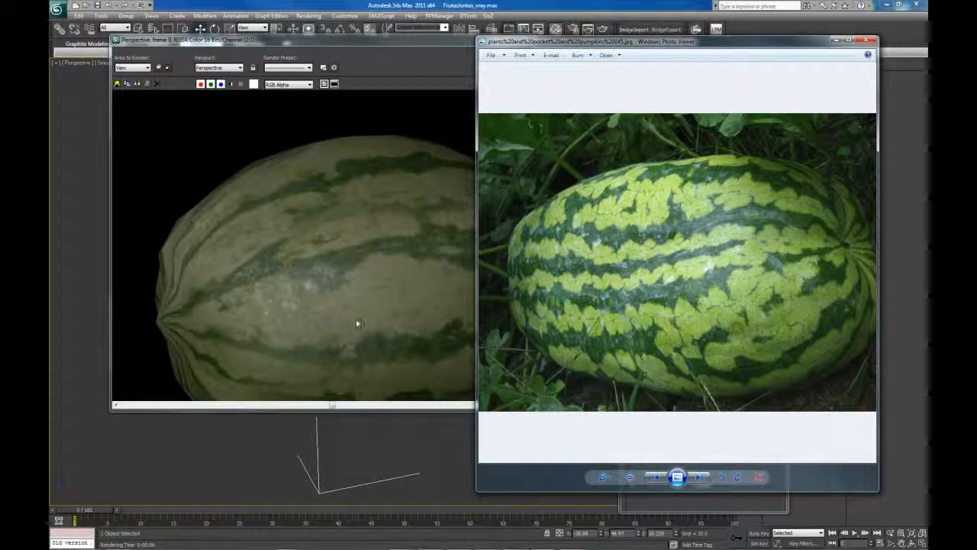
{"action": "left_click", "coordinate": [866, 40]}
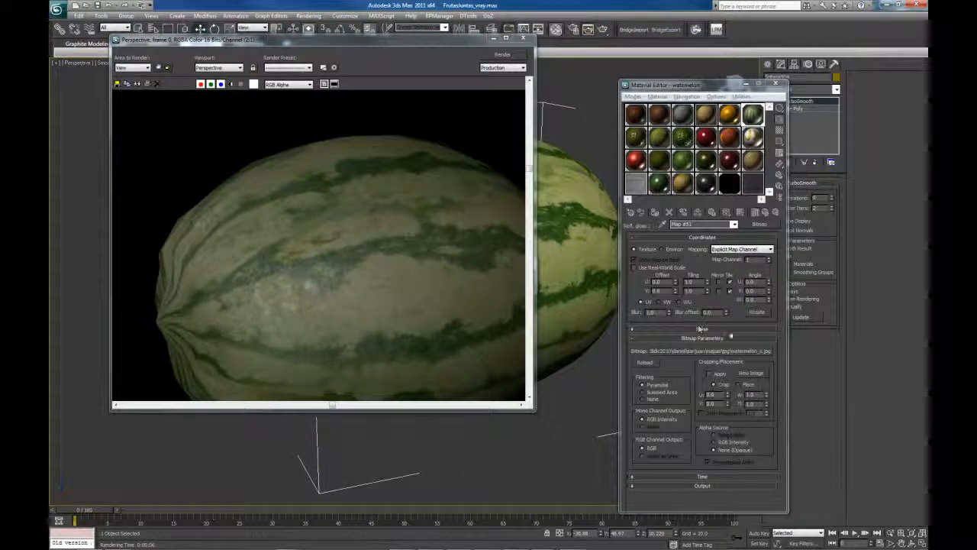
Compare the glossiness image with the rendered highlight, close both, and view the melon's opposite end
{"action": "left_click", "coordinate": [747, 377]}
{"action": "left_click_drag", "start_coordinate": [822, 106], "coordinate": [588, 30]}
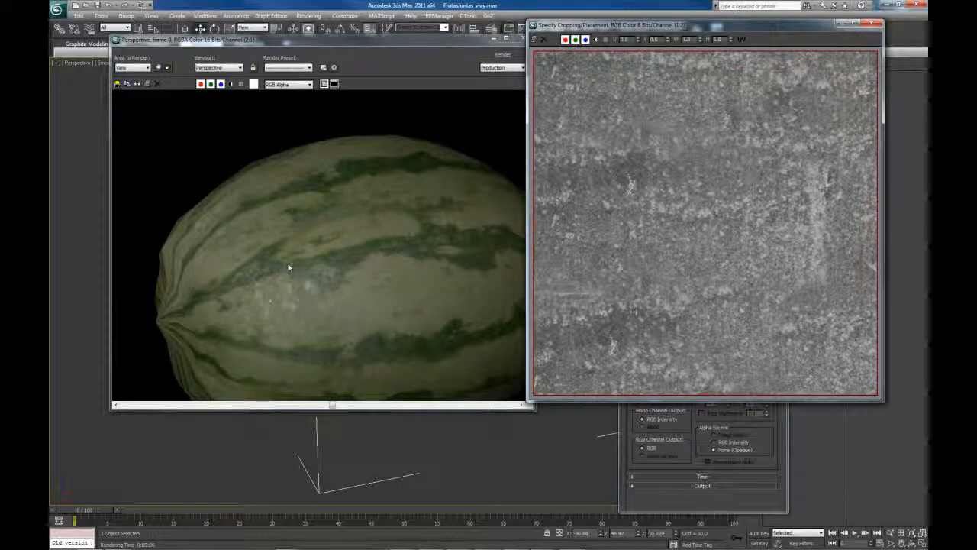
{"action": "left_click", "coordinate": [871, 23]}
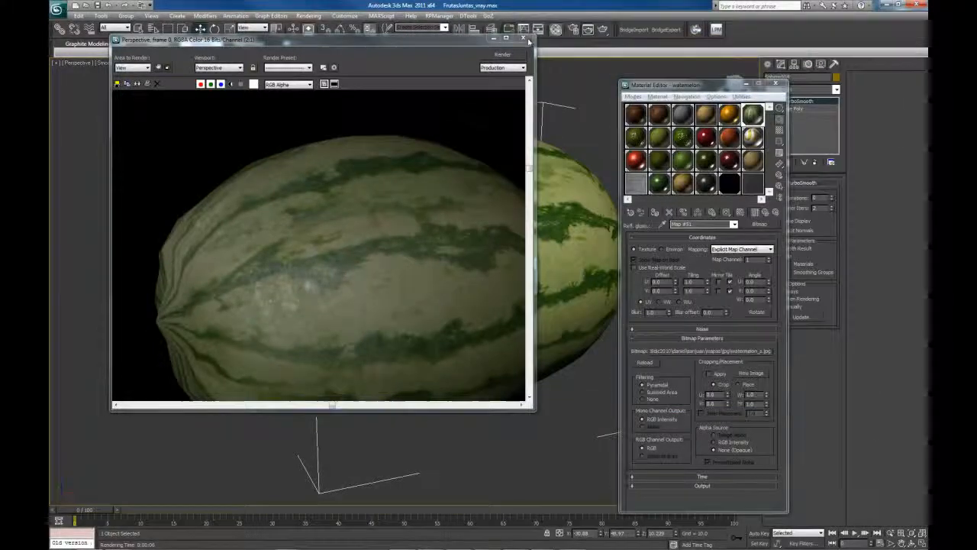
{"action": "left_click", "coordinate": [526, 38]}
{"action": "left_click", "coordinate": [565, 97]}
{"action": "middle_click_drag", "start_coordinate": [565, 100], "coordinate": [498, 120], "text": "alt"}
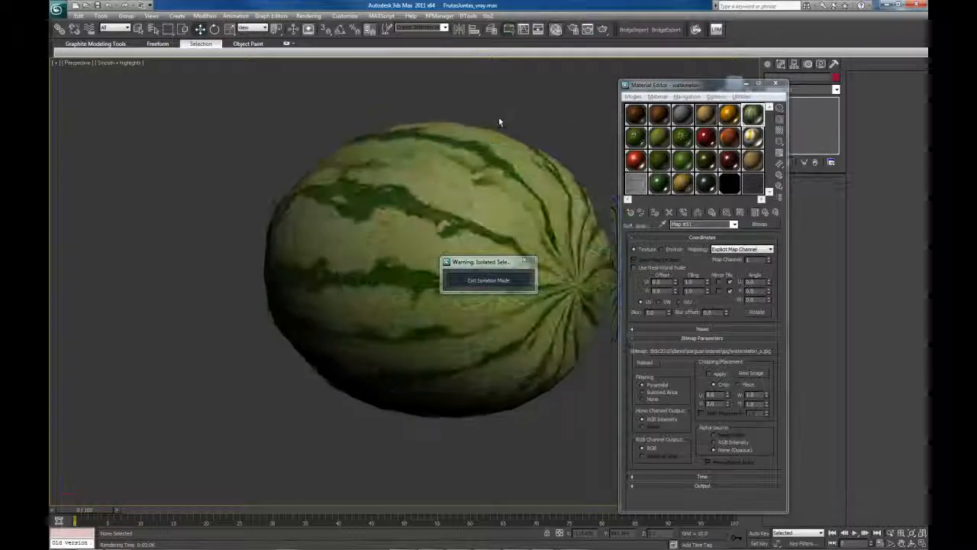
Render the isolated watermelon from its far end and exit isolation mode to bring back the other fruits
{"action": "key", "text": "shift+q"}
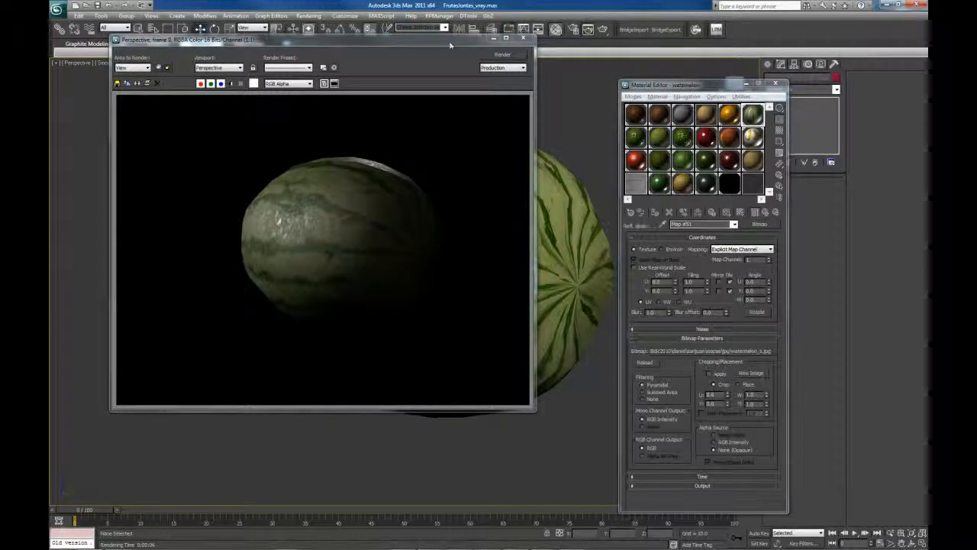
{"action": "left_click_drag", "start_coordinate": [441, 39], "coordinate": [343, 61]}
{"action": "left_click", "coordinate": [489, 280]}
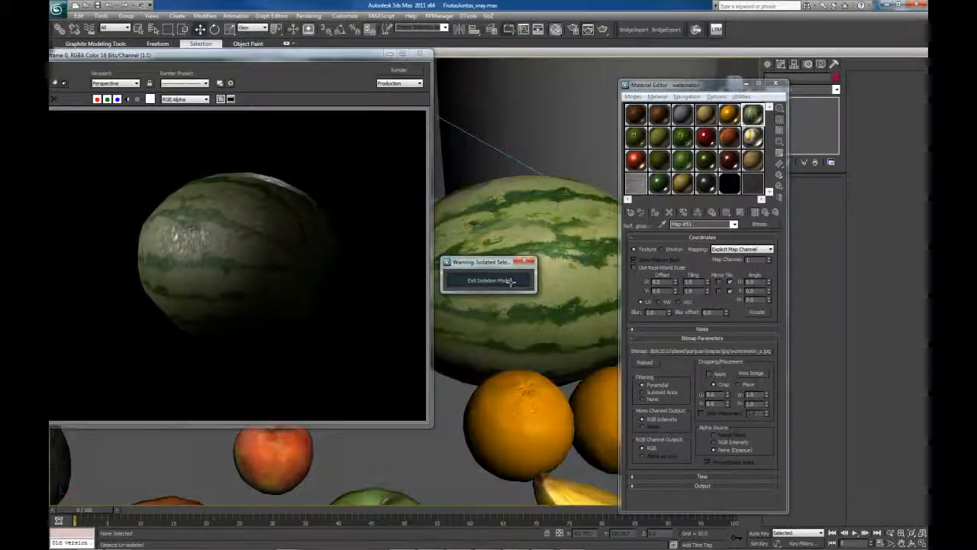
Select the netted melon and look over the fruits in the scene to compare their surfaces beside the watermelon render
{"action": "scroll", "coordinate": [539, 383], "scroll_direction": "up", "scroll_amount": 3}
{"action": "middle_click_drag", "start_coordinate": [543, 386], "coordinate": [556, 301], "text": "alt"}
{"action": "left_click", "coordinate": [524, 278]}
{"action": "scroll", "coordinate": [555, 302], "scroll_direction": "down", "scroll_amount": 2}
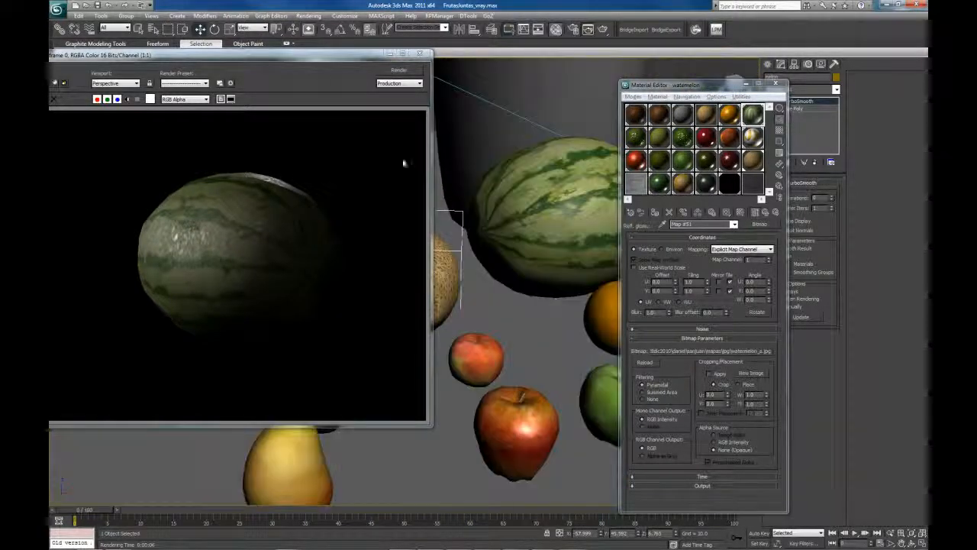
{"action": "left_click_drag", "start_coordinate": [333, 59], "coordinate": [264, 17]}
{"action": "middle_click_drag", "start_coordinate": [394, 264], "coordinate": [471, 252]}
{"action": "middle_click_drag", "start_coordinate": [507, 354], "coordinate": [491, 316]}
{"action": "middle_click_drag", "start_coordinate": [573, 347], "coordinate": [419, 392]}
{"action": "middle_click_drag", "start_coordinate": [586, 182], "coordinate": [491, 131]}
{"action": "middle_click_drag", "start_coordinate": [567, 318], "coordinate": [432, 400]}
{"action": "middle_click_drag", "start_coordinate": [551, 336], "coordinate": [452, 259]}
{"action": "middle_click_drag", "start_coordinate": [535, 301], "coordinate": [611, 310]}
{"action": "middle_click_drag", "start_coordinate": [428, 306], "coordinate": [559, 313]}
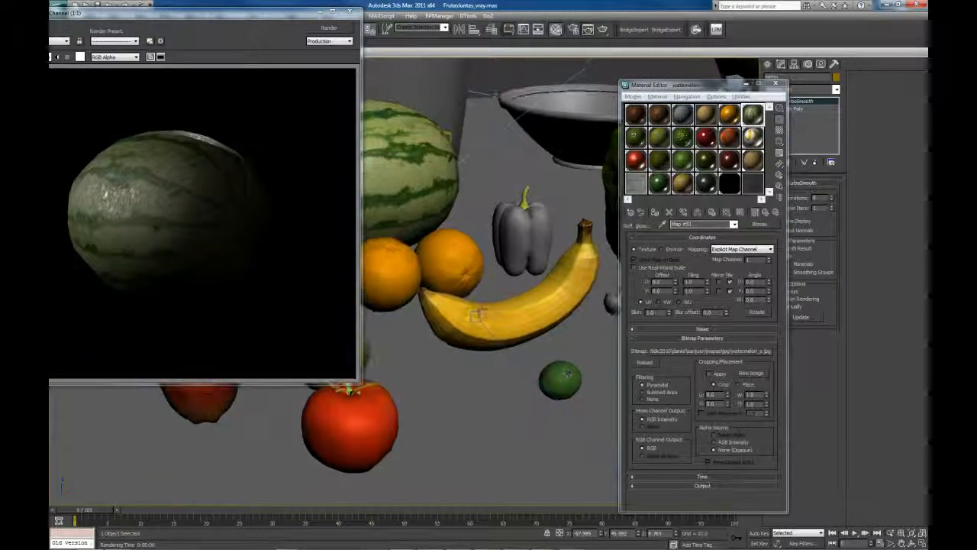
{"action": "middle_click_drag", "start_coordinate": [298, 394], "coordinate": [469, 394]}
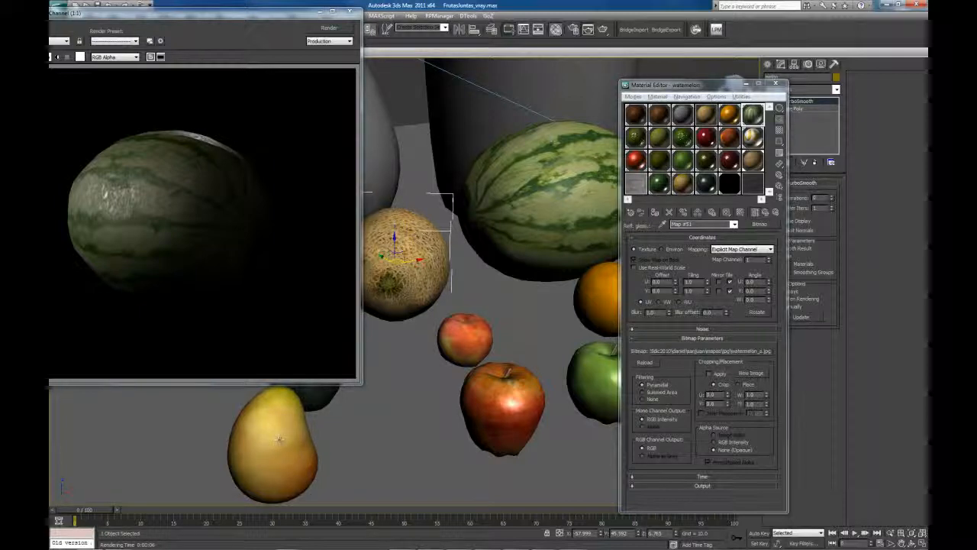
{"action": "middle_click_drag", "start_coordinate": [359, 418], "coordinate": [437, 407]}
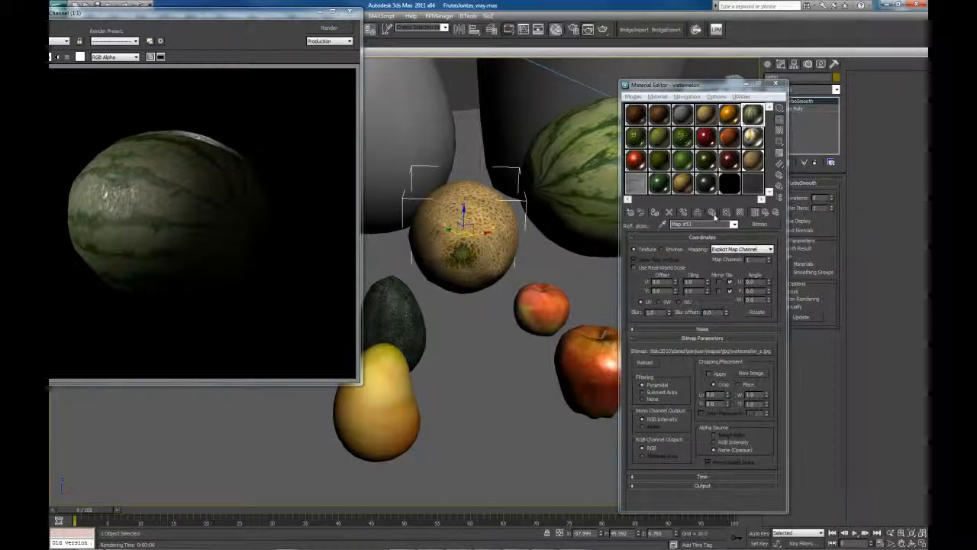
Load the mango's material into the grey PISO sample slot and check its shader types, keeping Oren-Nayar-Blinn
{"action": "left_click", "coordinate": [683, 115]}
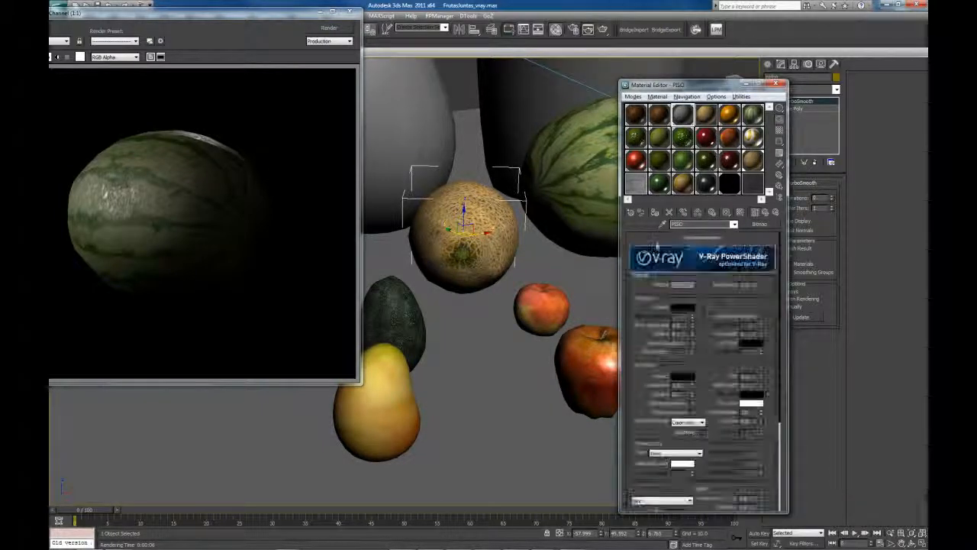
{"action": "left_click", "coordinate": [683, 138]}
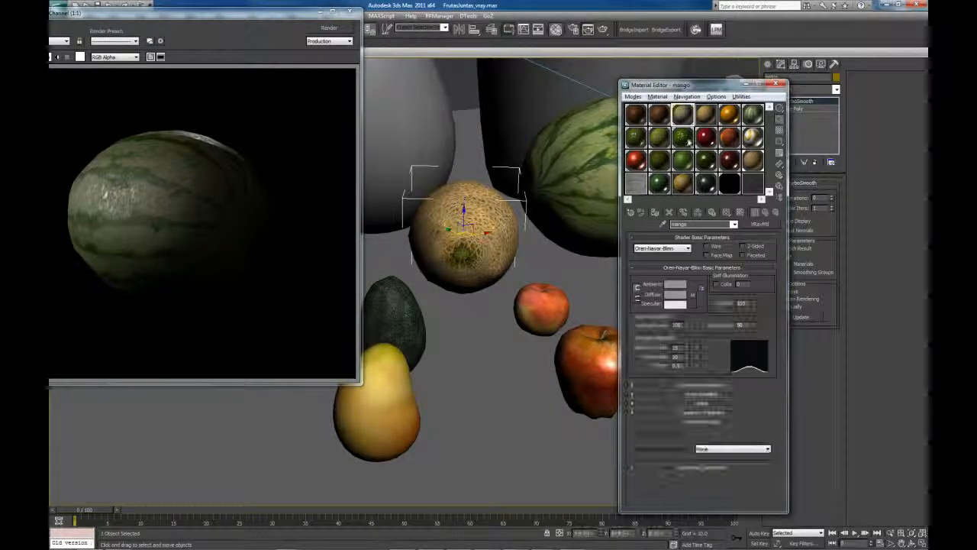
{"action": "middle_click_drag", "start_coordinate": [531, 367], "coordinate": [500, 388]}
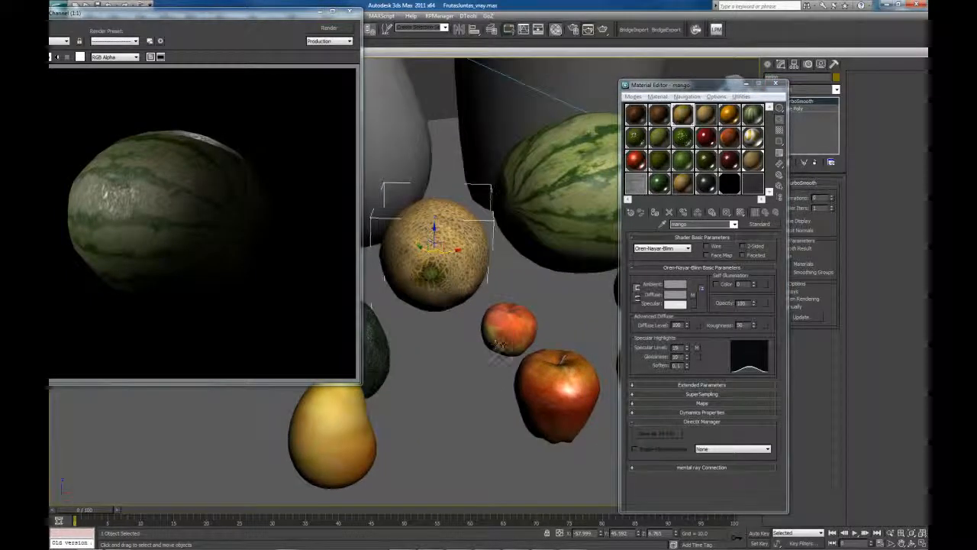
{"action": "left_click", "coordinate": [667, 250]}
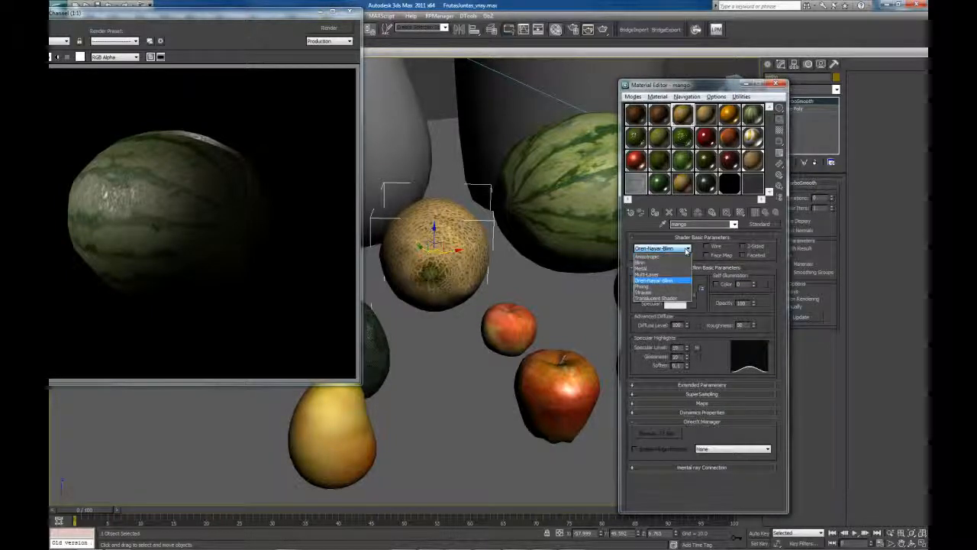
{"action": "left_click", "coordinate": [663, 282]}
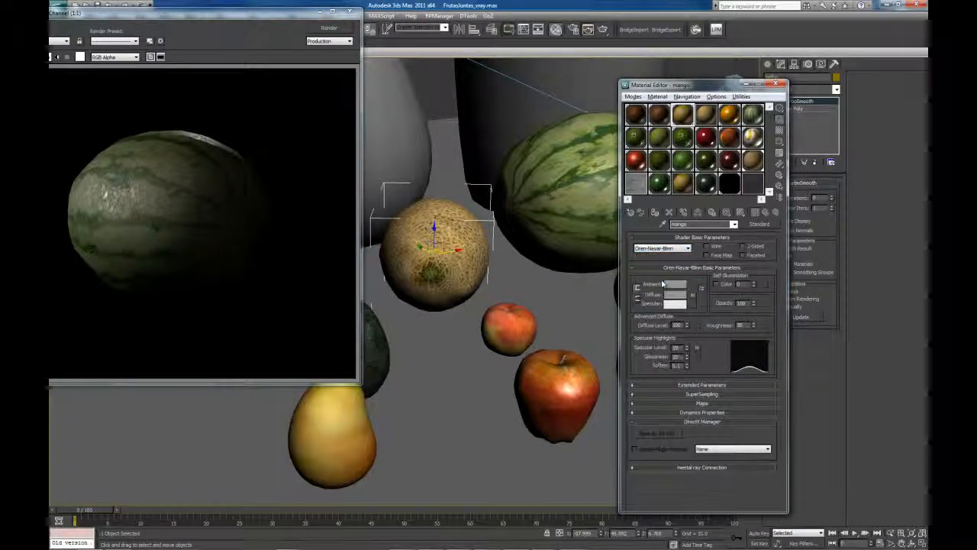
Examine the duplicate mango material in an enlarged sample preview and close the preview
{"action": "left_click", "coordinate": [684, 185]}
{"action": "double_click", "coordinate": [683, 184]}
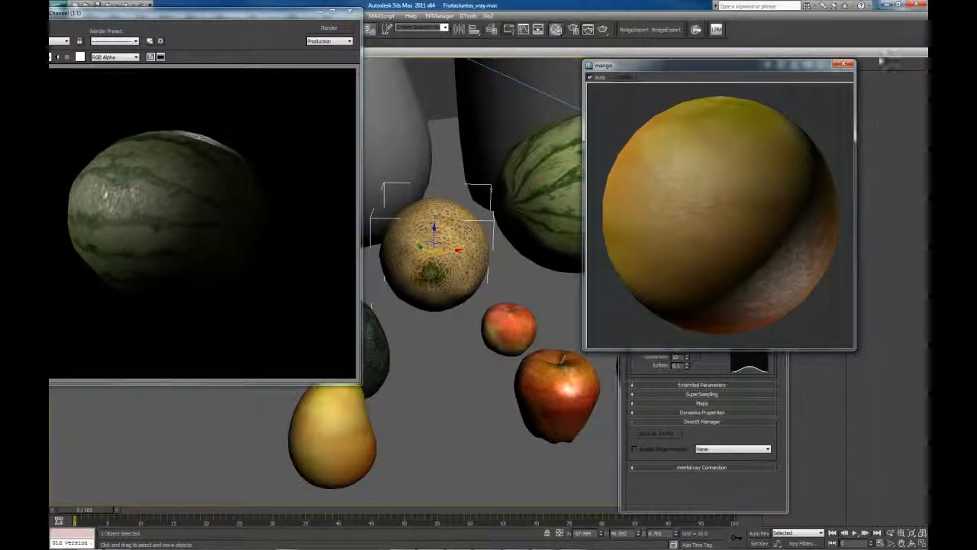
{"action": "left_click", "coordinate": [844, 64]}
Select the front orange beside the watermelon and load its material into the duplicate mango slot
{"action": "middle_click_drag", "start_coordinate": [492, 274], "coordinate": [370, 284]}
{"action": "left_click", "coordinate": [527, 295]}
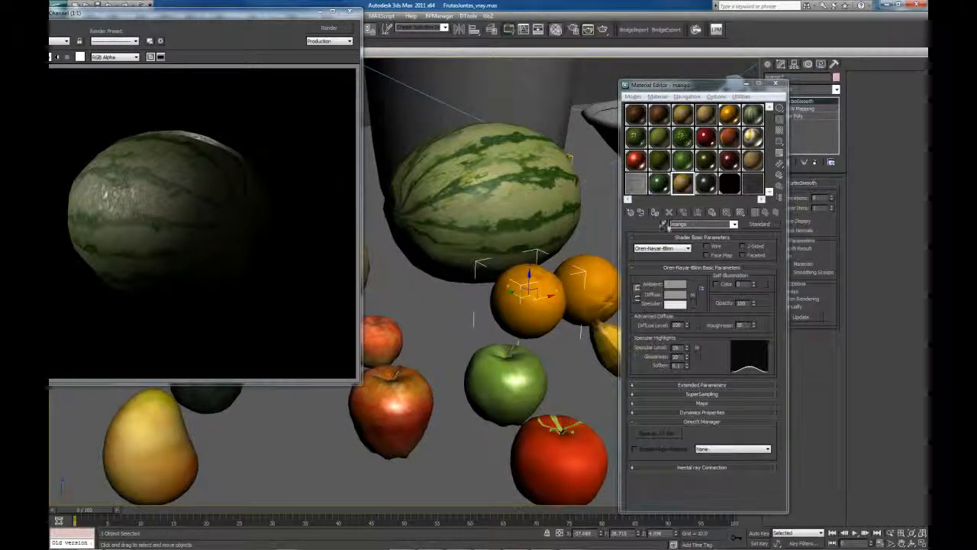
{"action": "left_click", "coordinate": [663, 224]}
{"action": "left_click", "coordinate": [517, 292]}
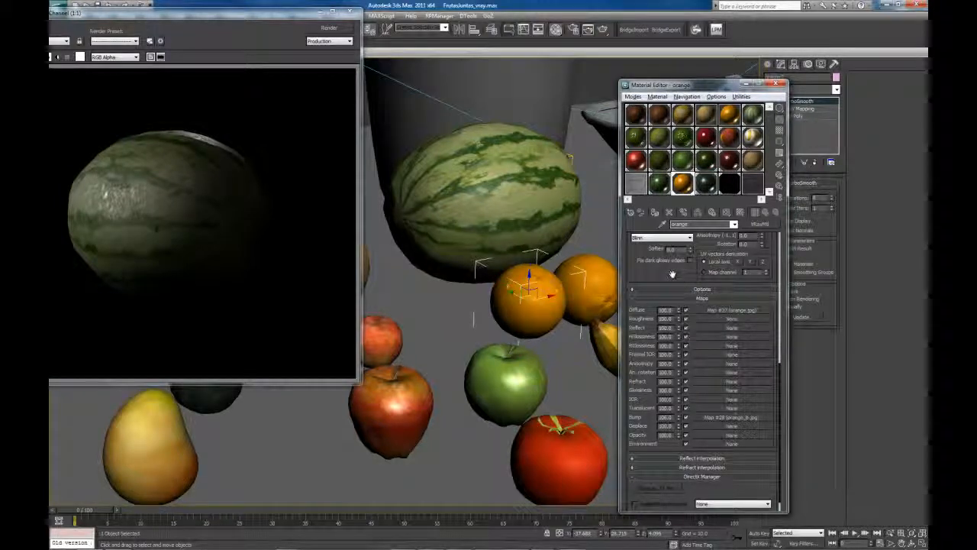
Examine the orange material's reflection glossiness and other V-Ray settings, and bring the watermelon render back into full view
{"action": "scroll", "coordinate": [672, 280], "scroll_direction": "up", "scroll_amount": 5}
{"action": "scroll", "coordinate": [705, 262], "scroll_direction": "up", "scroll_amount": 3}
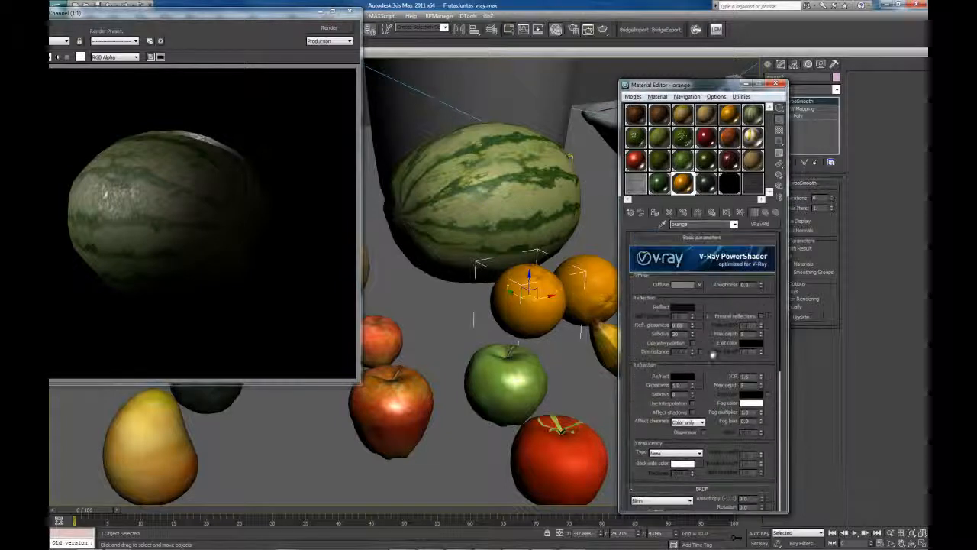
{"action": "scroll", "coordinate": [717, 278], "scroll_direction": "up", "scroll_amount": 3}
{"action": "scroll", "coordinate": [717, 277], "scroll_direction": "down", "scroll_amount": 1}
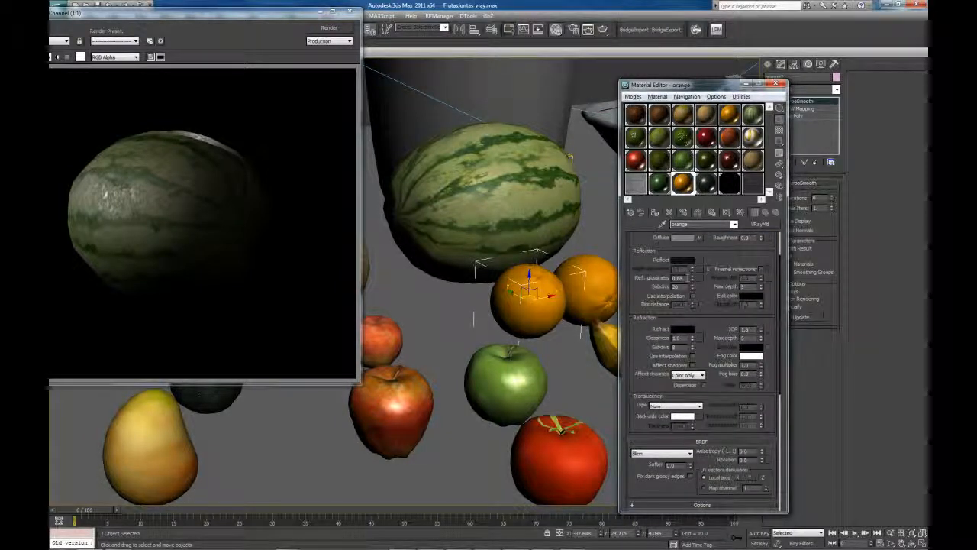
{"action": "left_click_drag", "start_coordinate": [687, 278], "coordinate": [661, 283]}
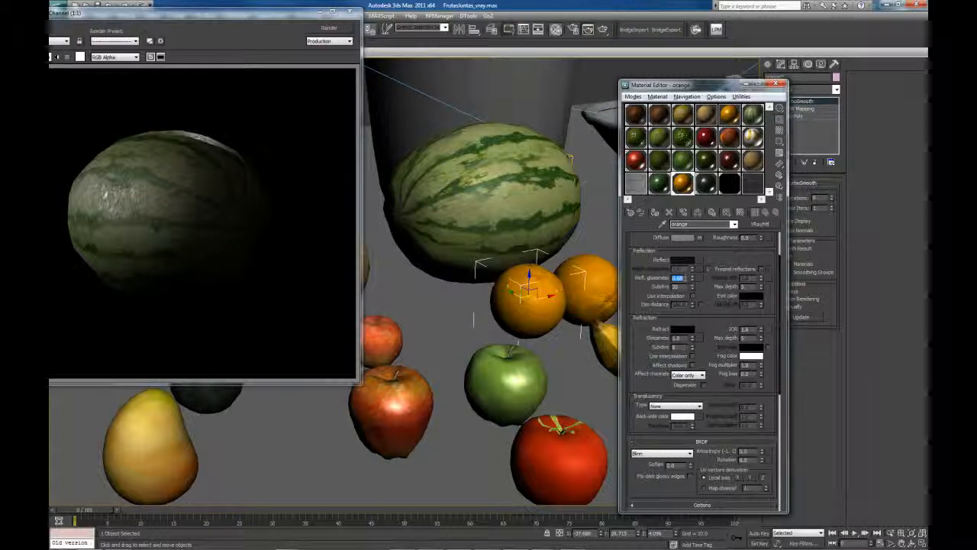
{"action": "middle_click_drag", "start_coordinate": [540, 292], "coordinate": [531, 330]}
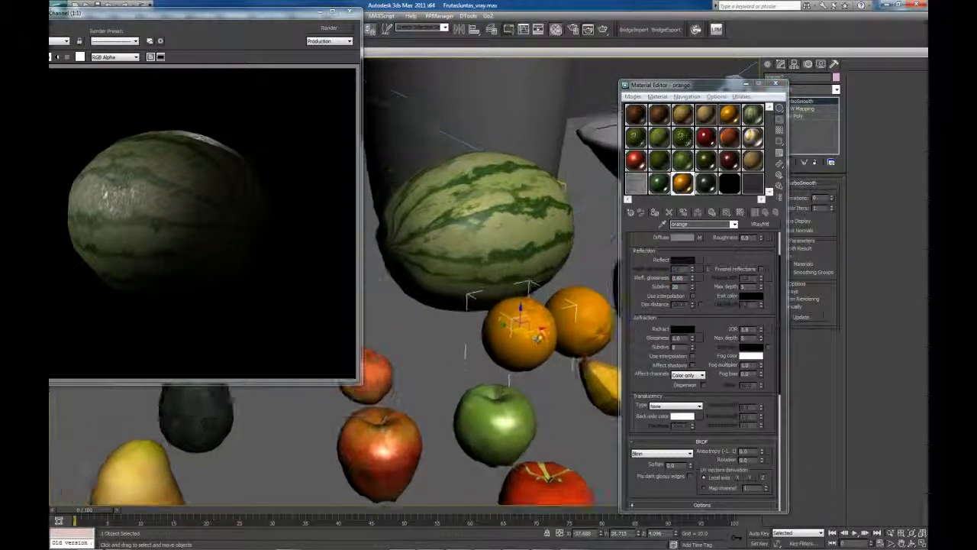
{"action": "left_click_drag", "start_coordinate": [258, 17], "coordinate": [511, 87]}
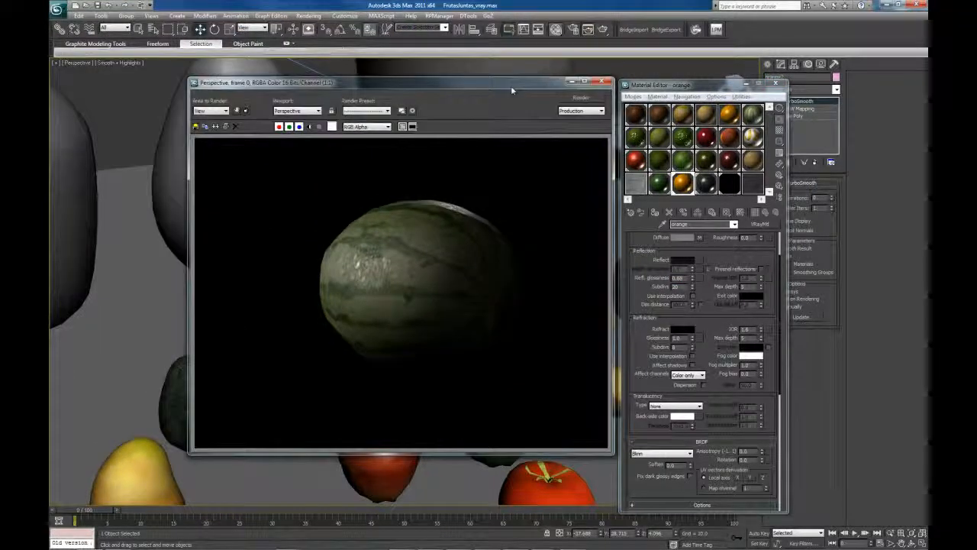